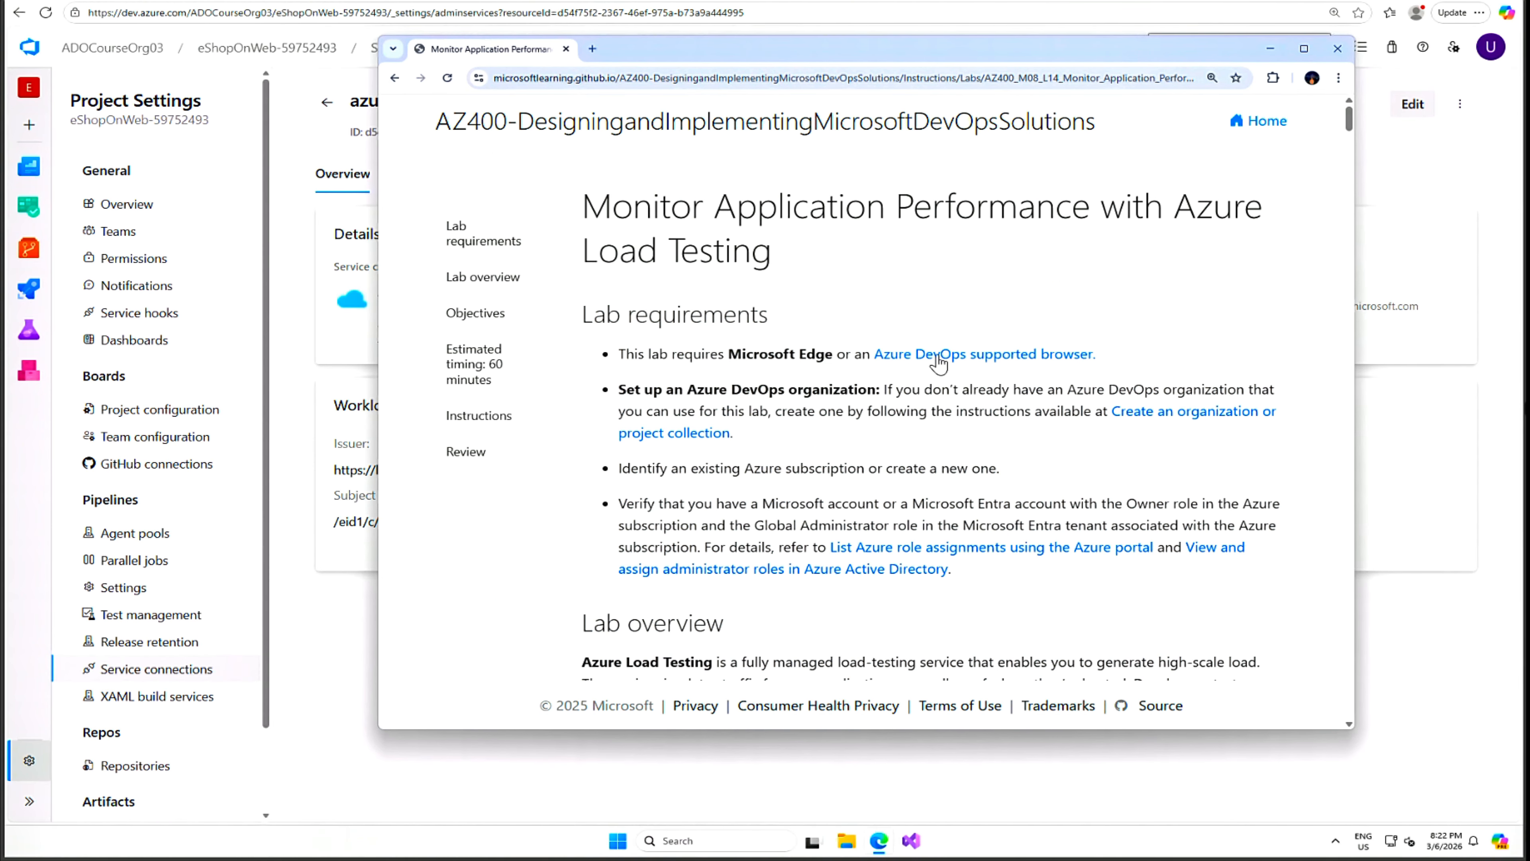
Drag the lab instructions window off screen to expose the azure subs service connection Overview.
click(559, 84)
drag(831, 53, 1529, 241)
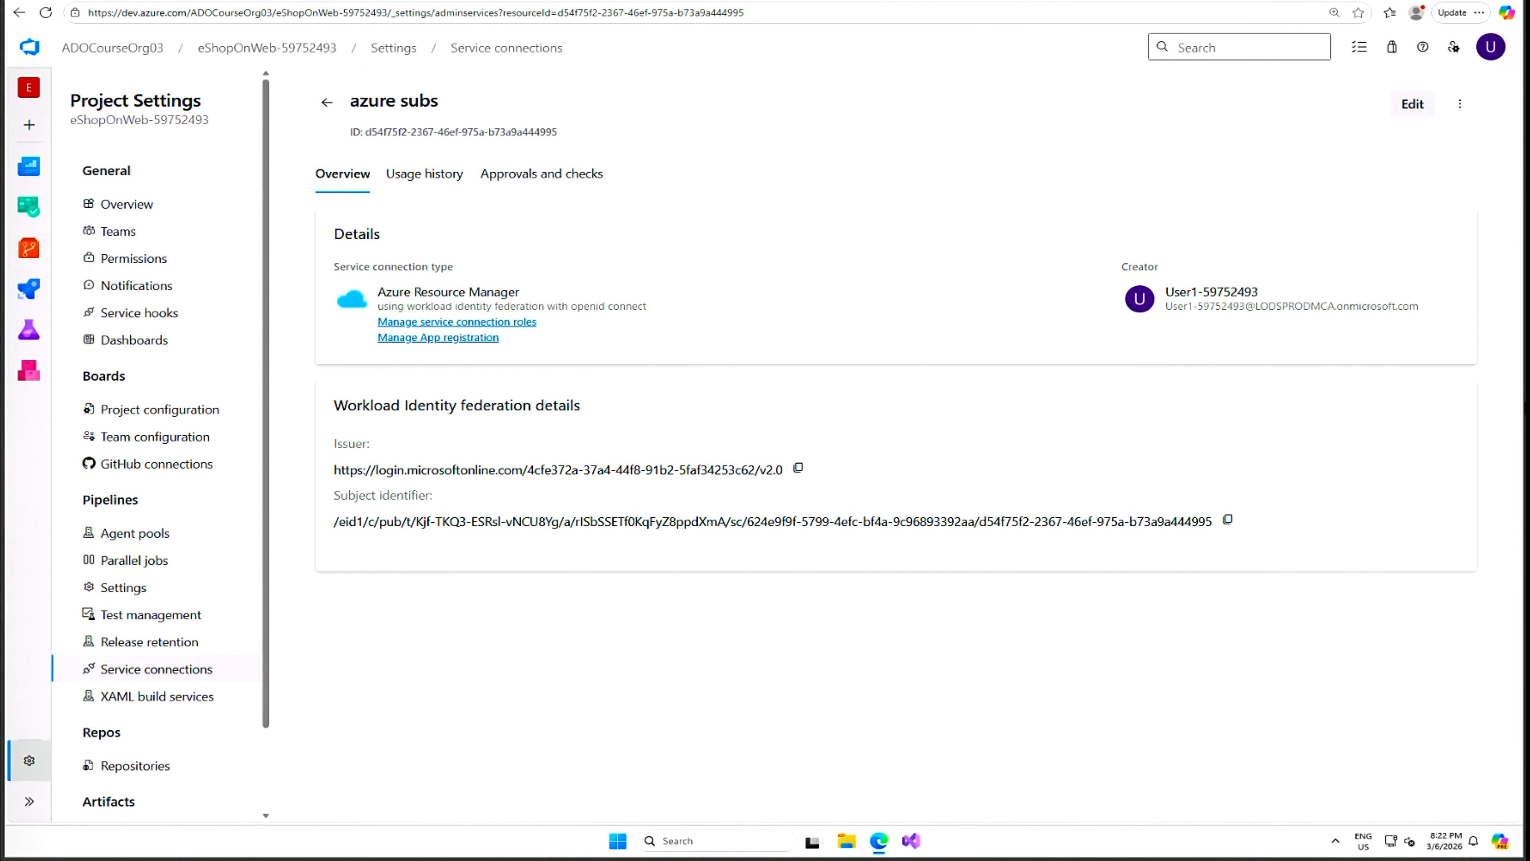
mouse_move(432, 143)
click(526, 188)
Import the GitHub eShopOnWeb.git clone URL into the empty eShopOnWeb-59752493 repository.
mouse_move(28, 248)
click(112, 277)
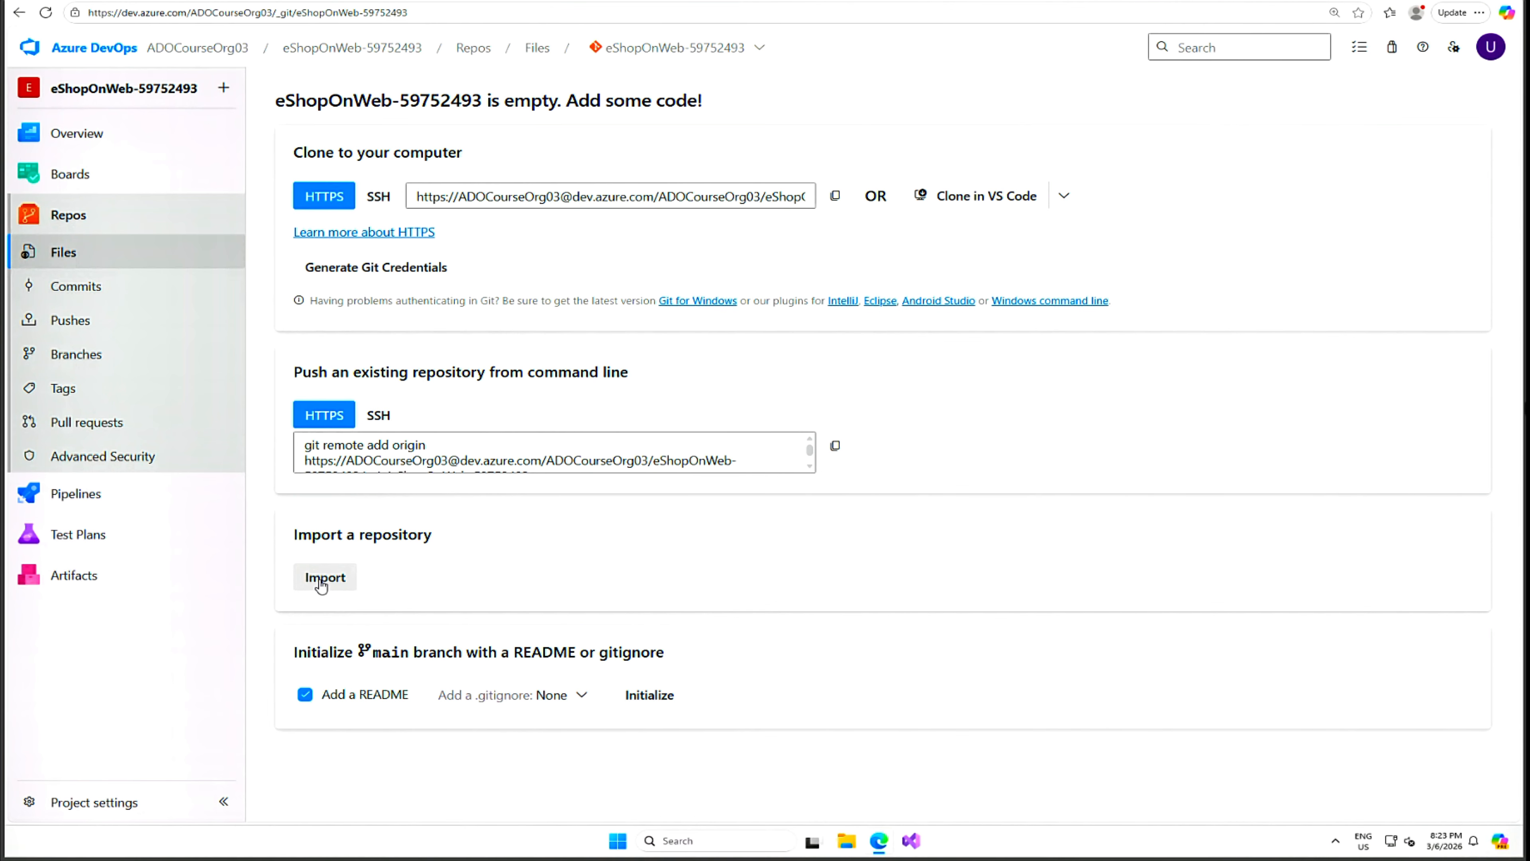
click(325, 579)
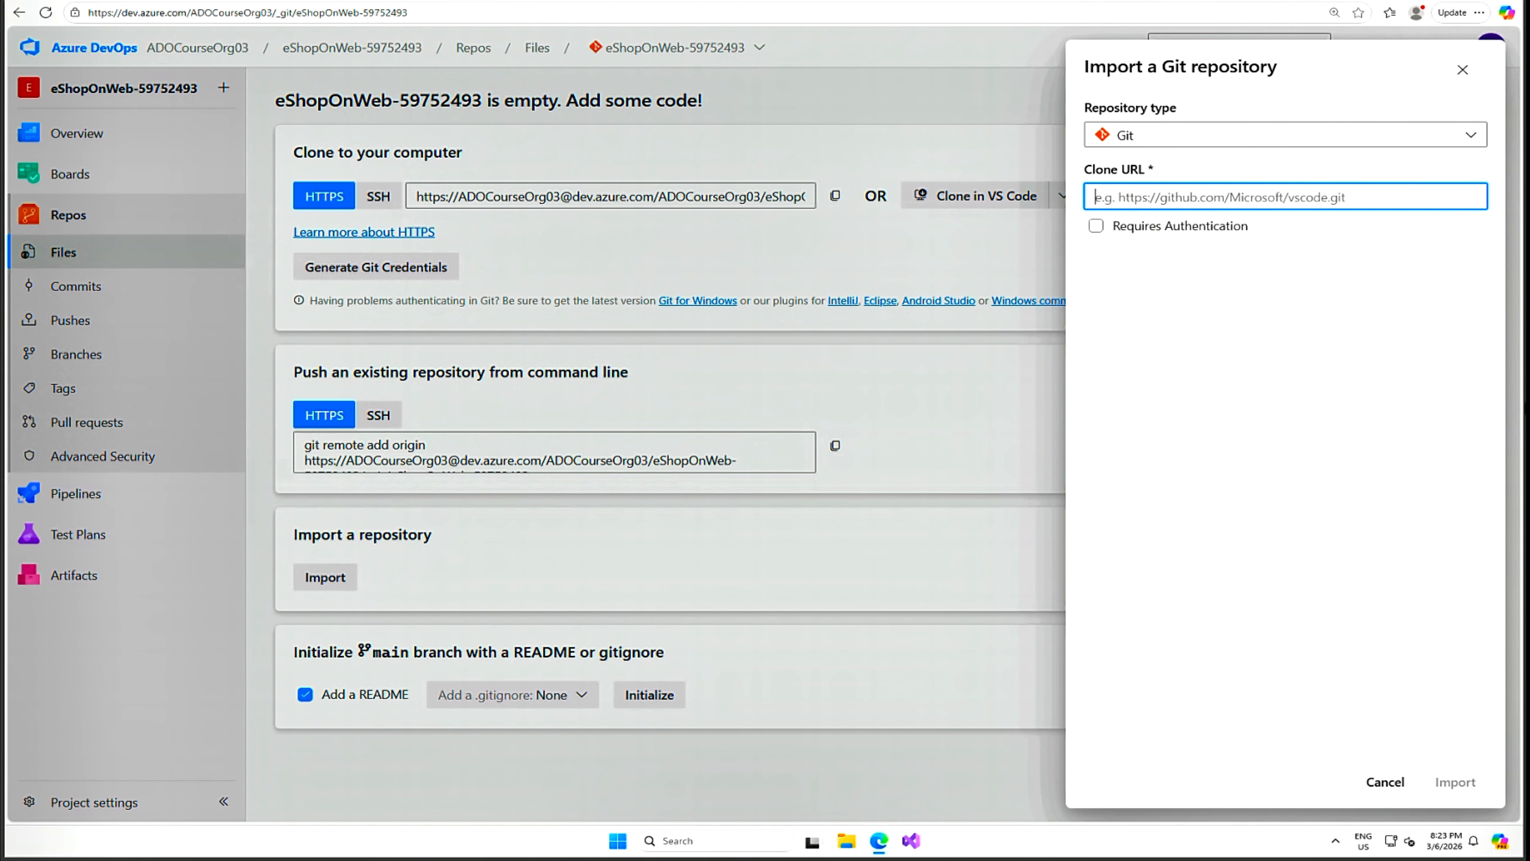
key(ctrl+v)
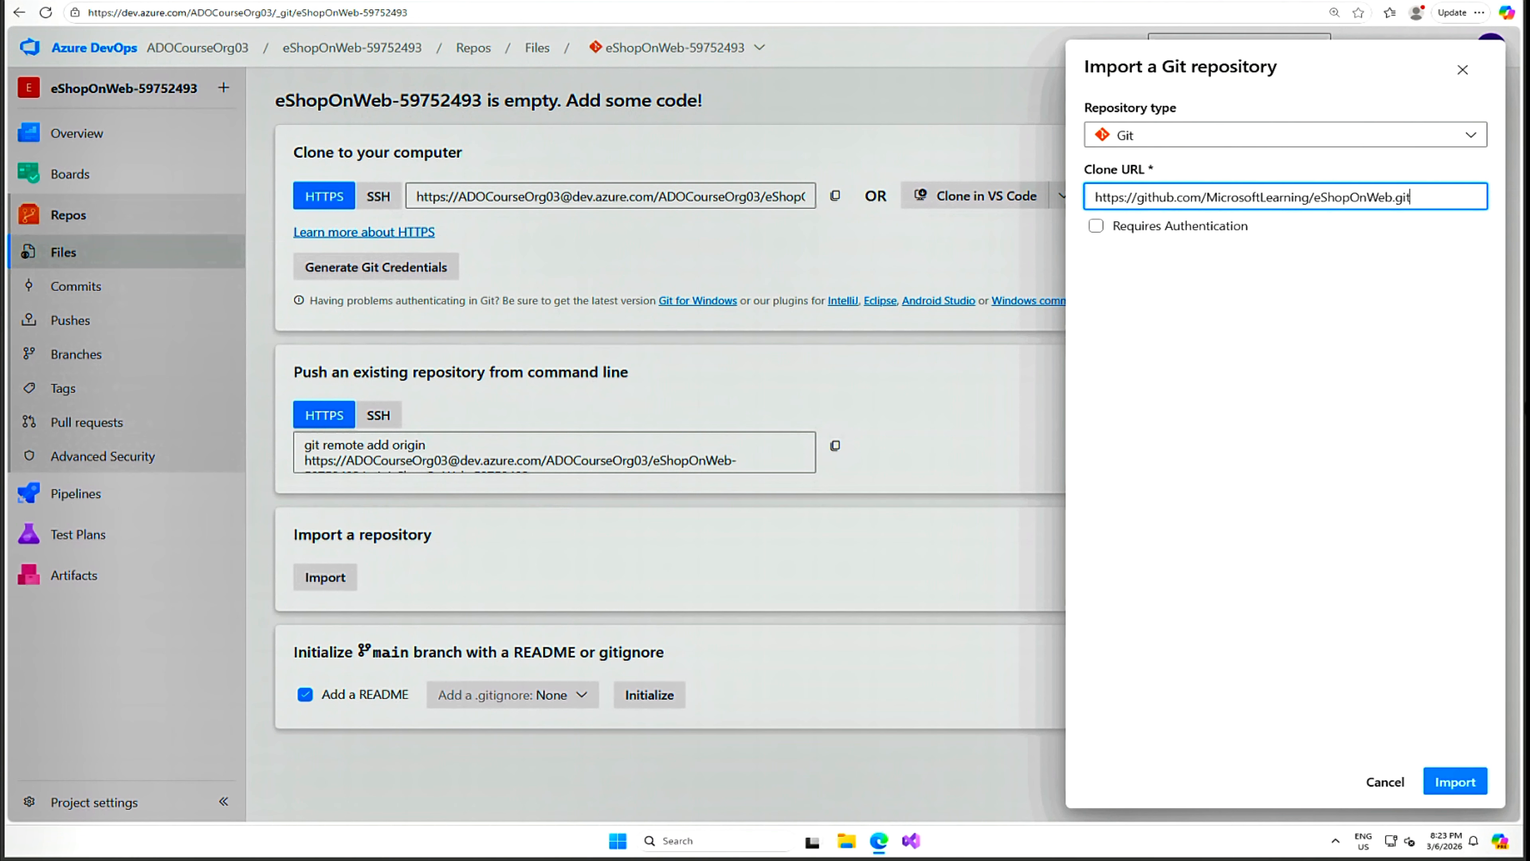
click(1454, 781)
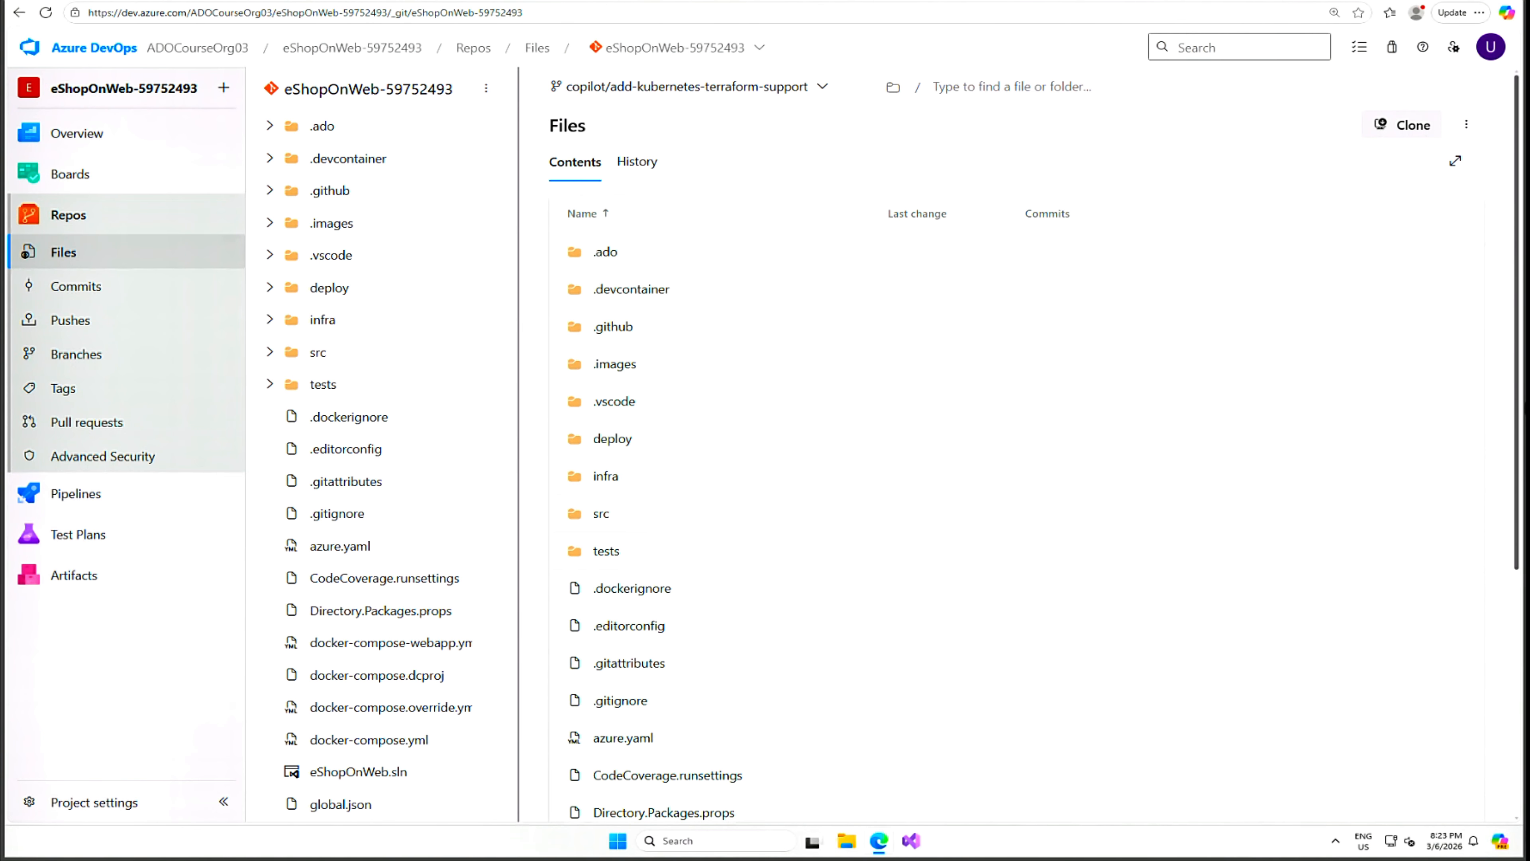
Set main as the repository's default branch under Branches, then open a fresh Edge tab.
click(71, 357)
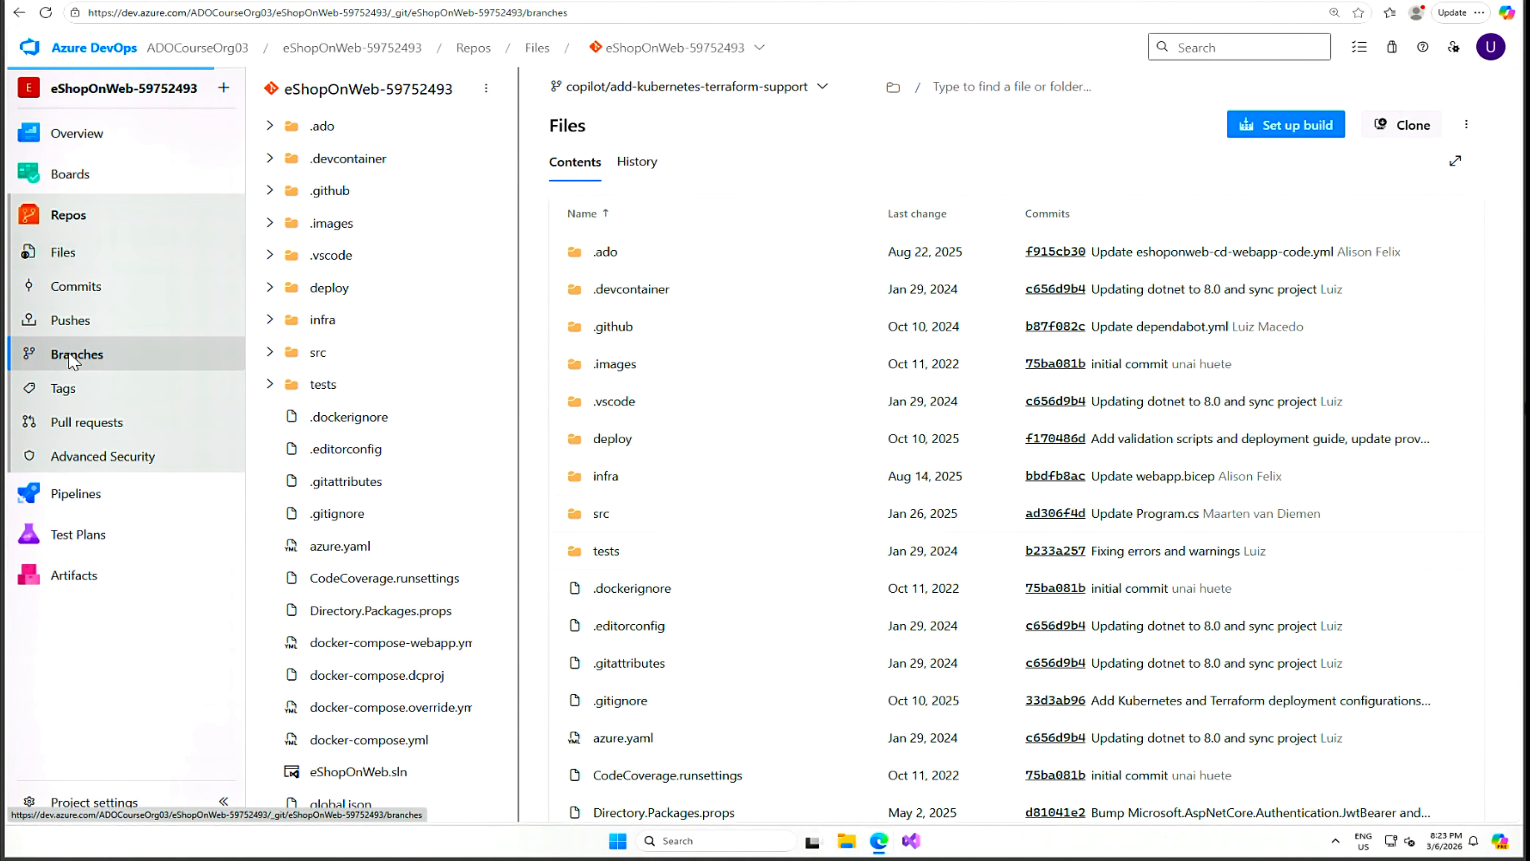
scroll(699, 762, down, 1)
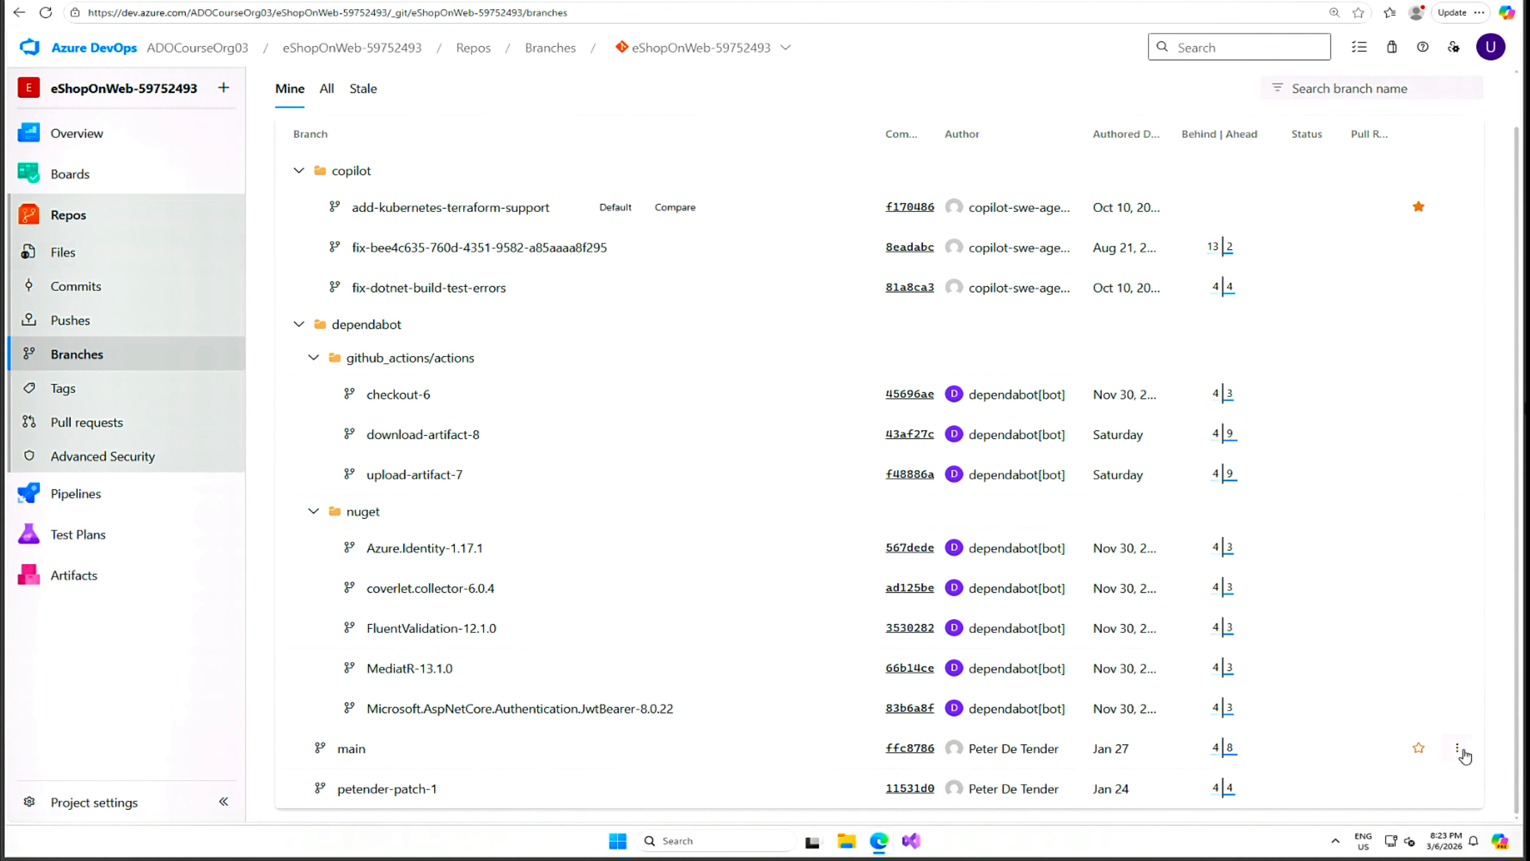
click(1463, 755)
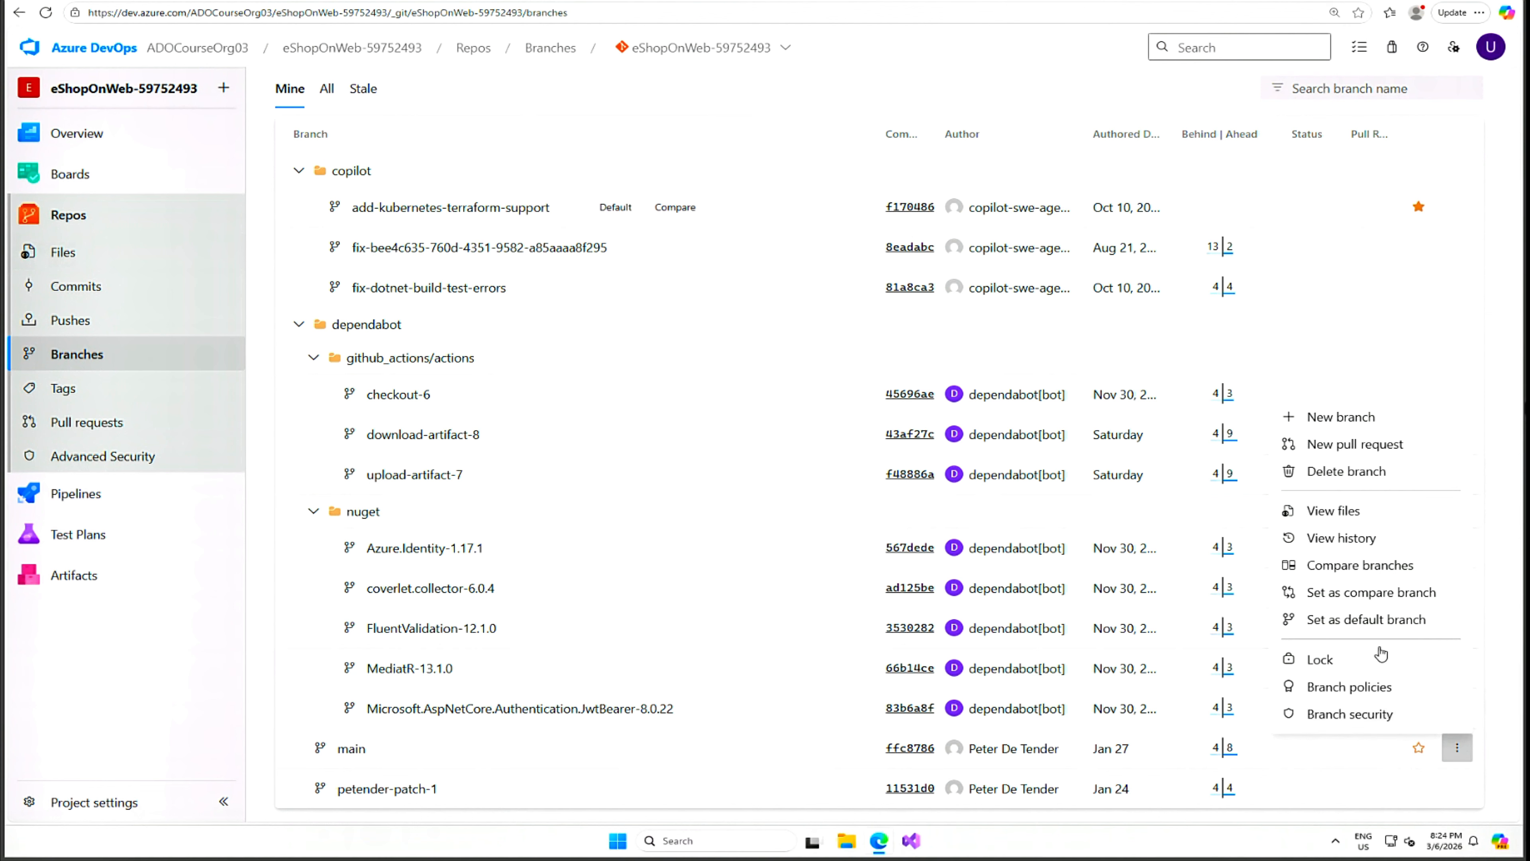
click(1358, 622)
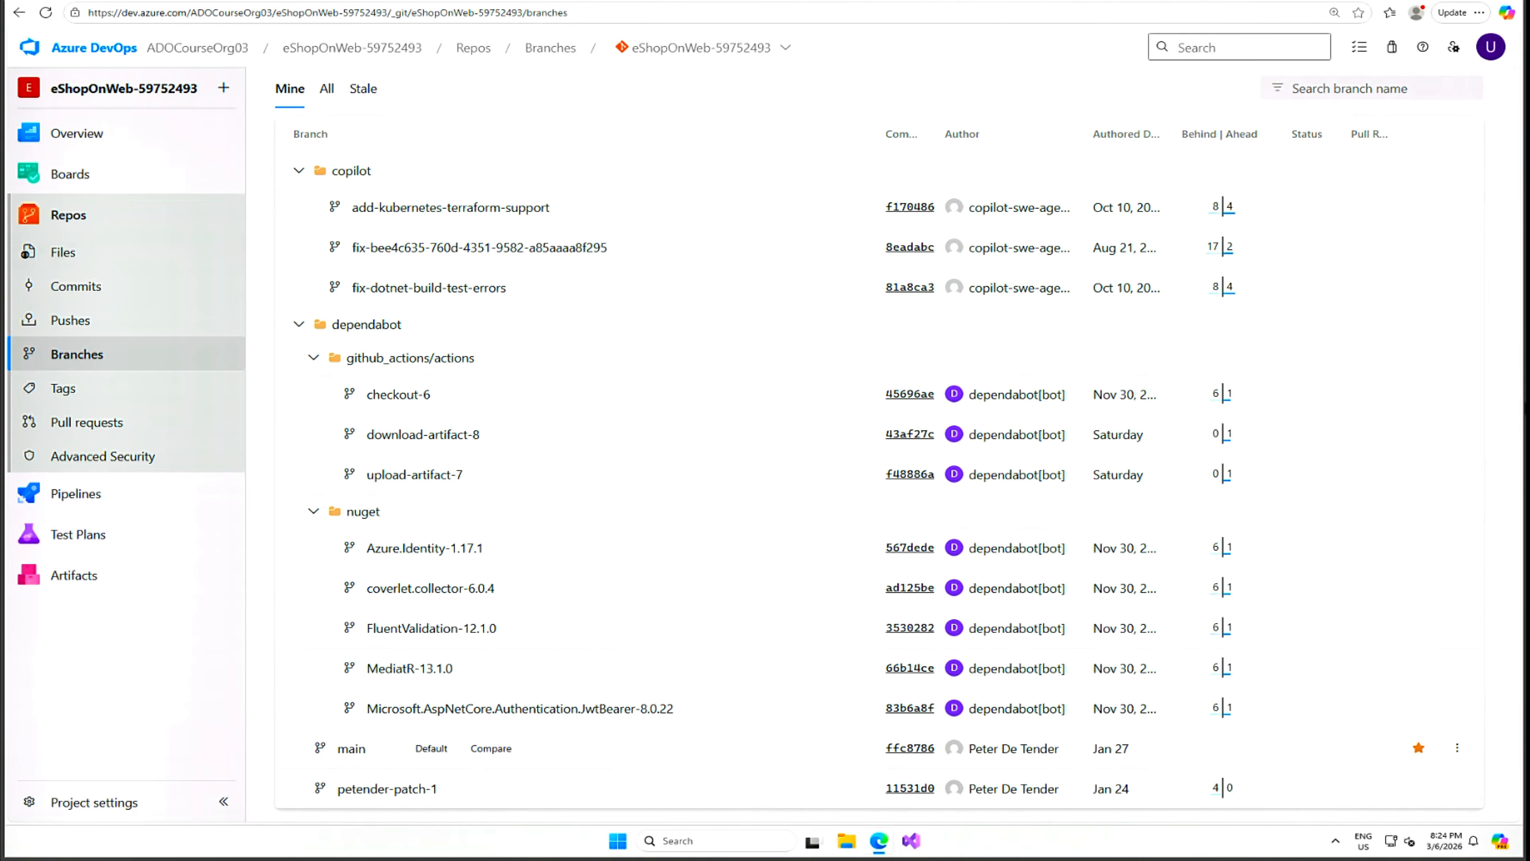
click(405, 1)
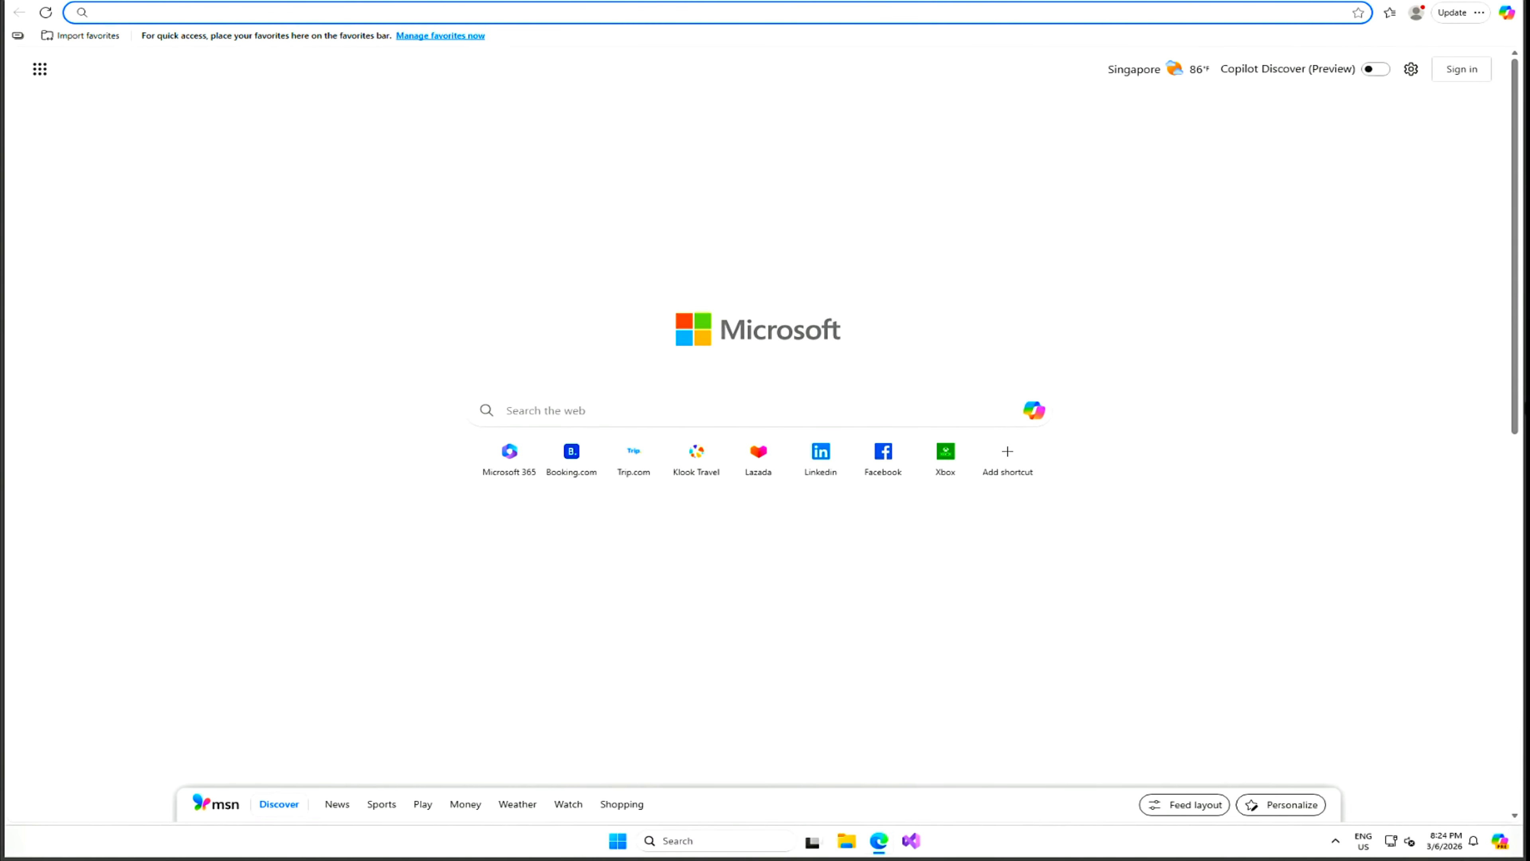
Load portal.azure.com and launch Cloud Shell with the Bash environment.
key(ctrl+v)
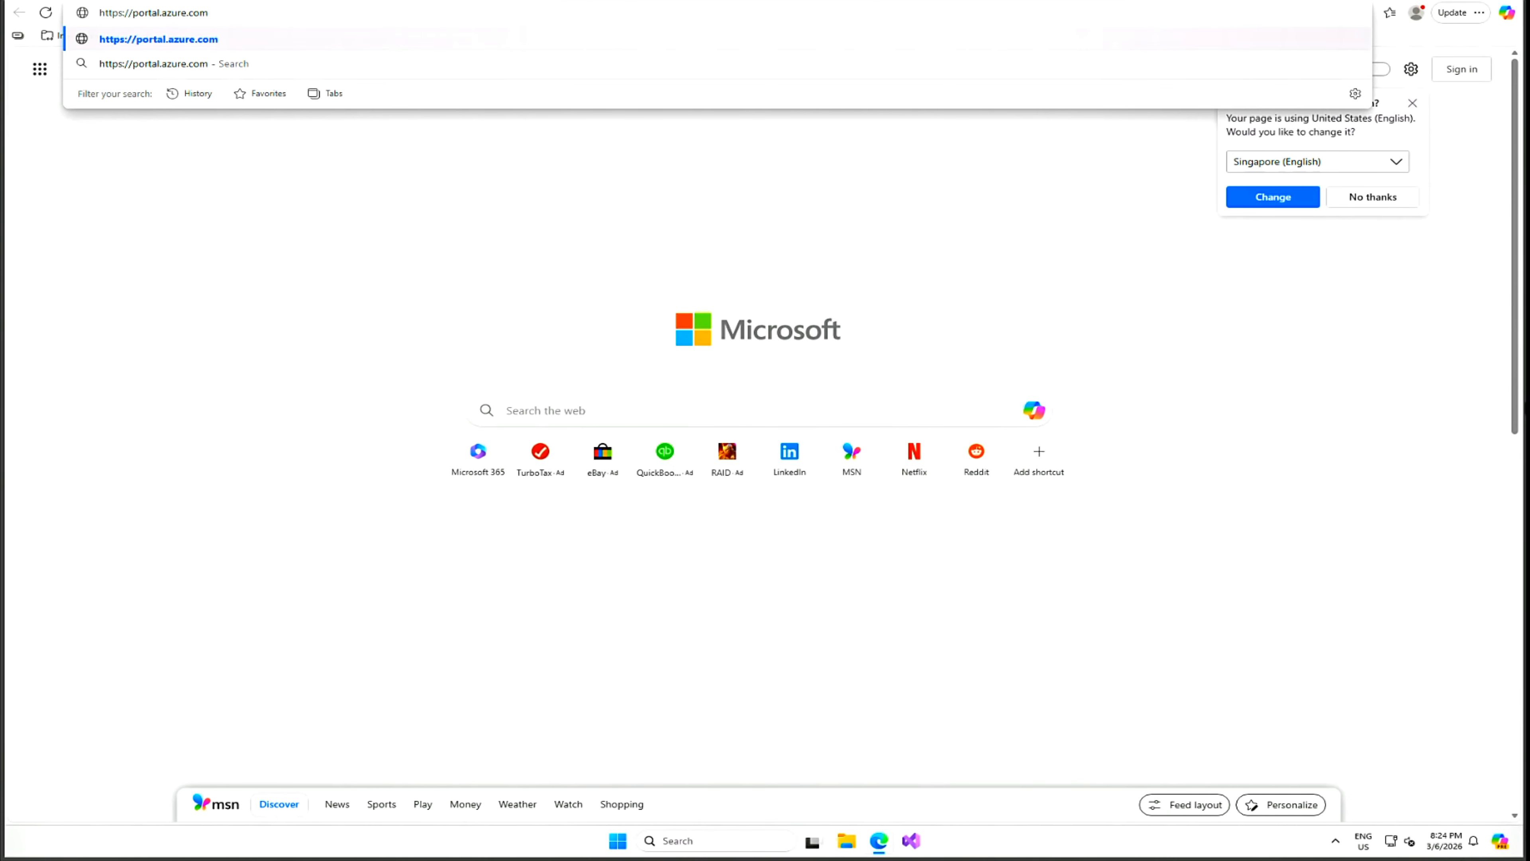
key(Return)
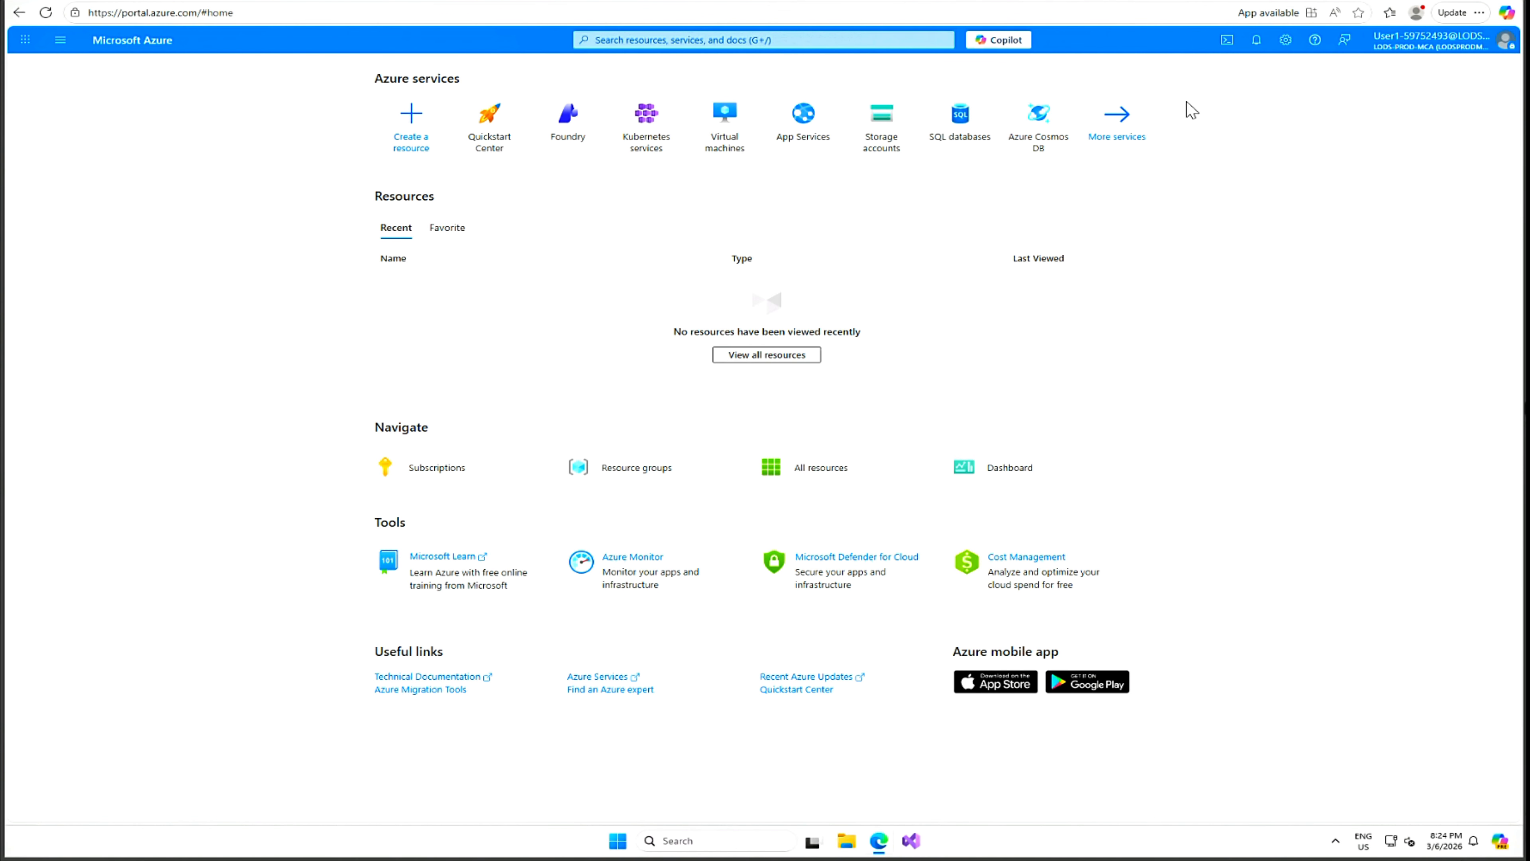
click(1225, 42)
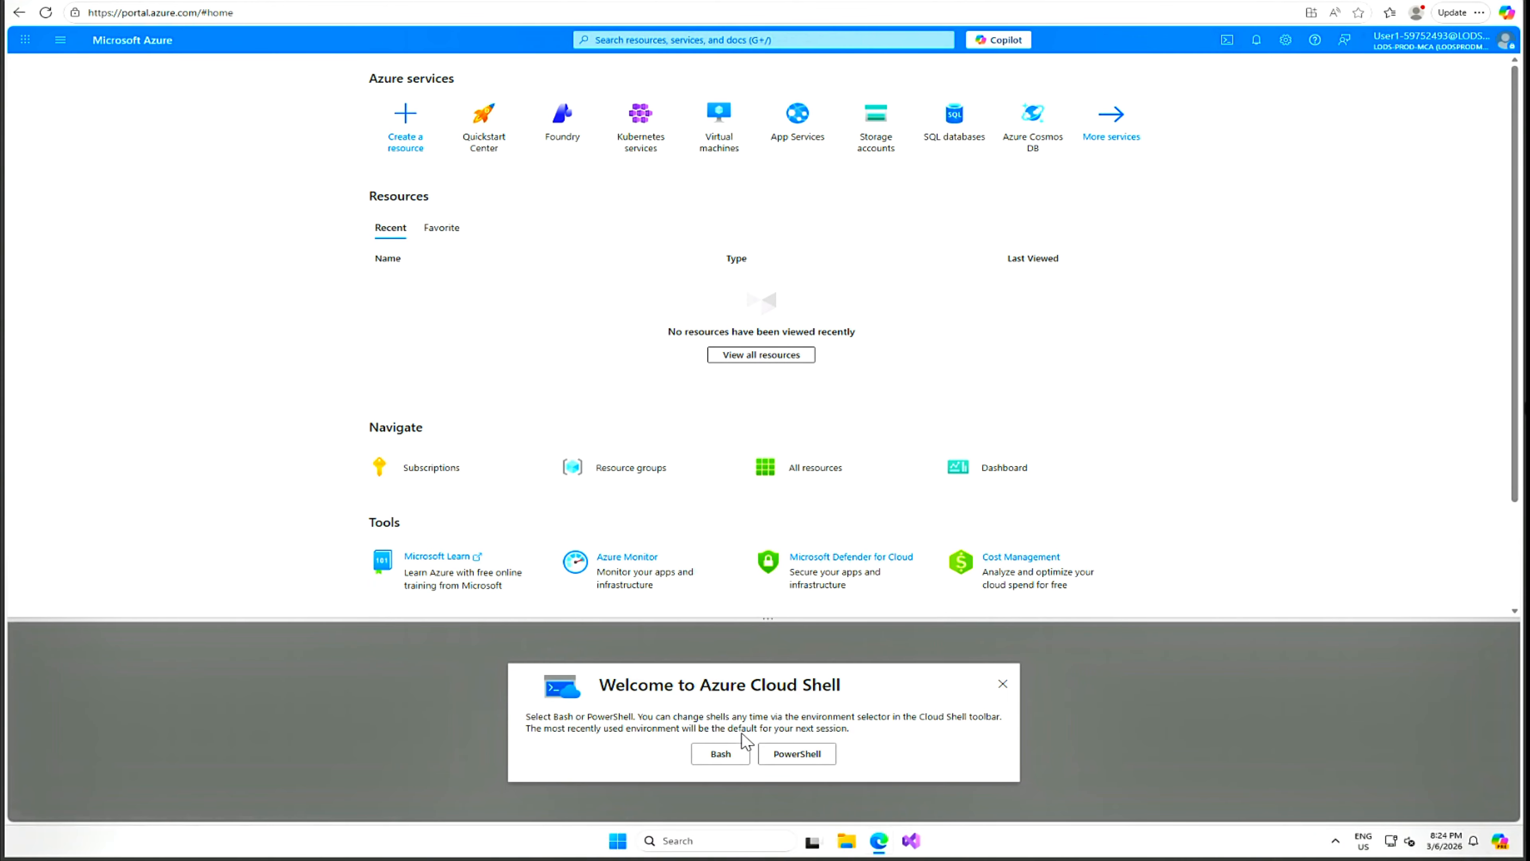
click(719, 756)
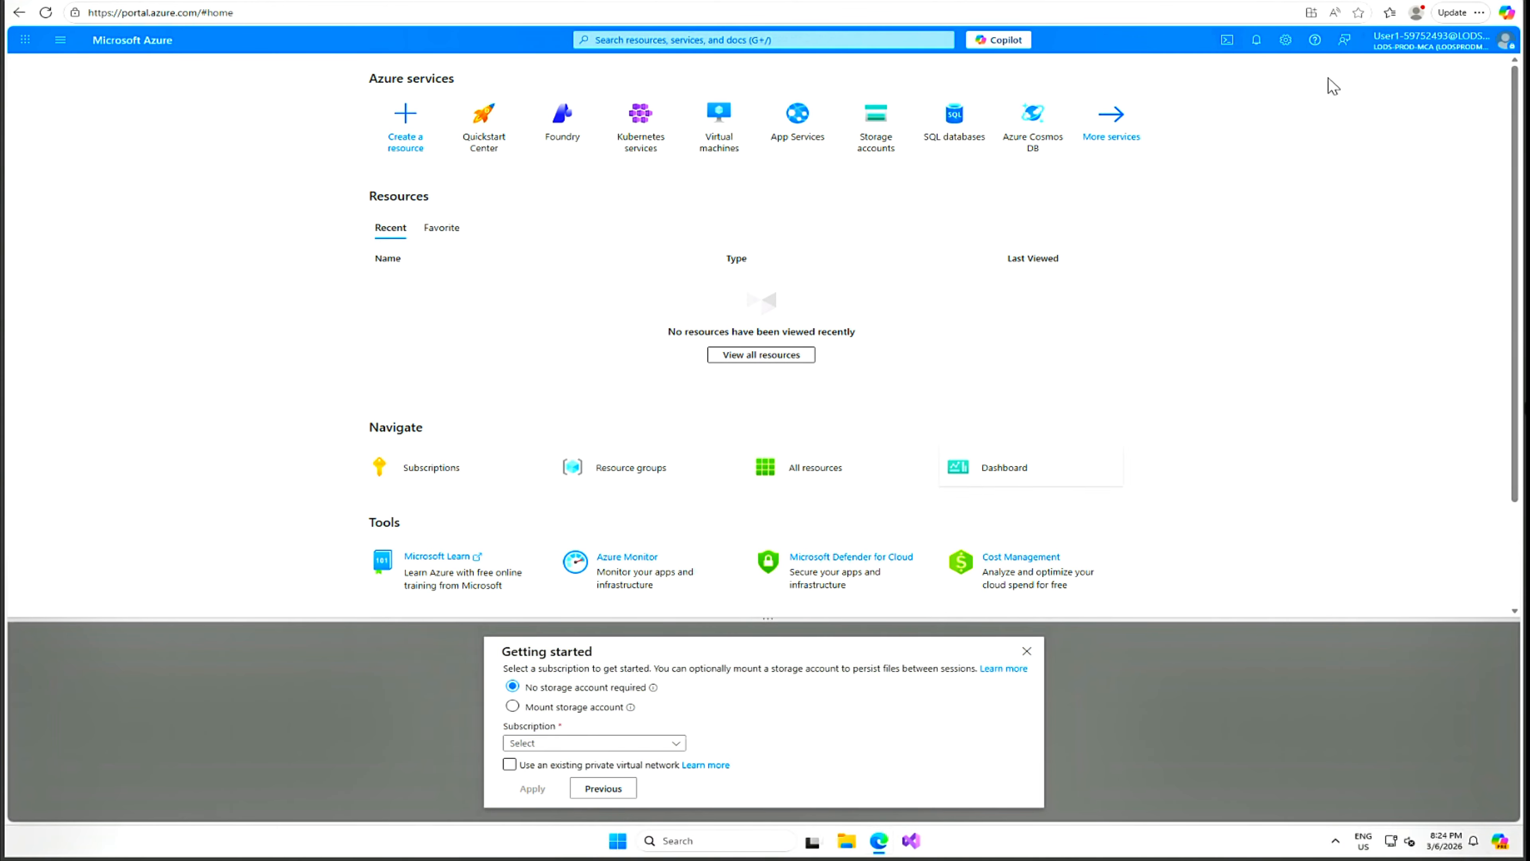
Zoom the page to 125% and start Cloud Shell on the lab subscription without storage.
click(1479, 13)
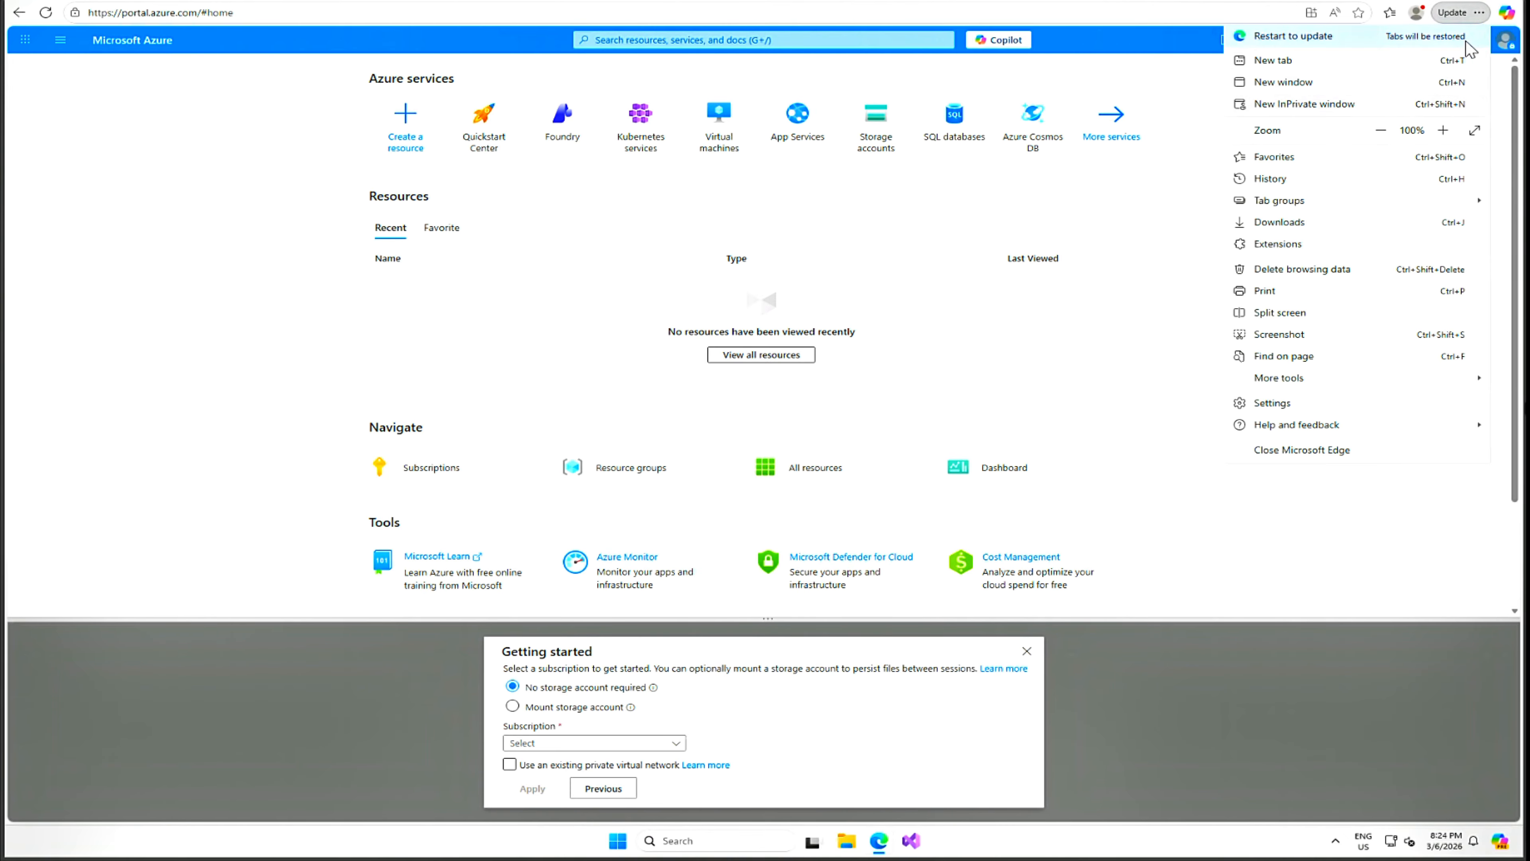
click(1443, 130)
click(1443, 130)
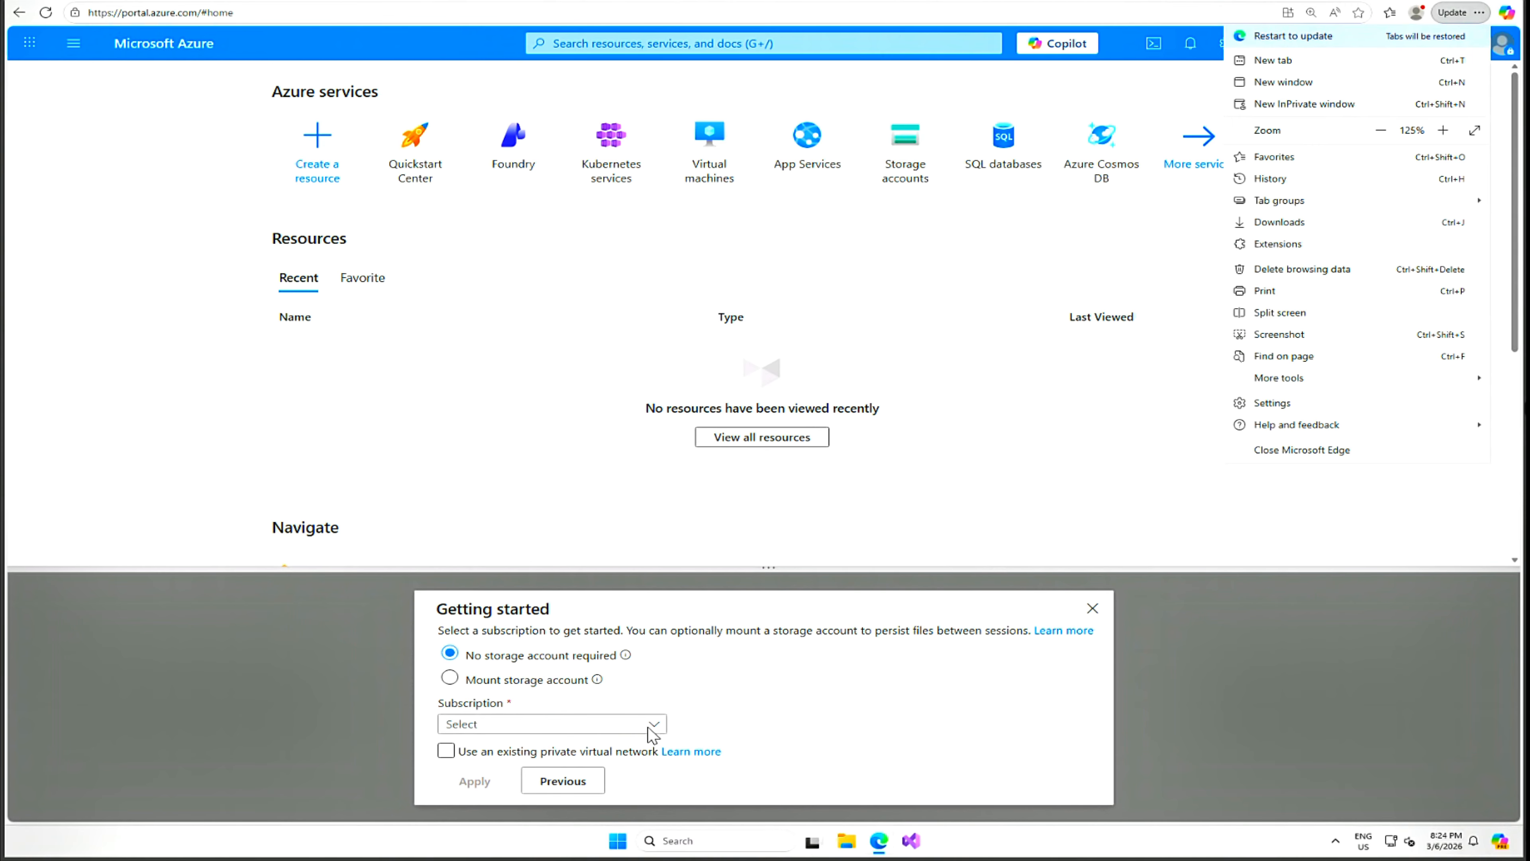
click(664, 732)
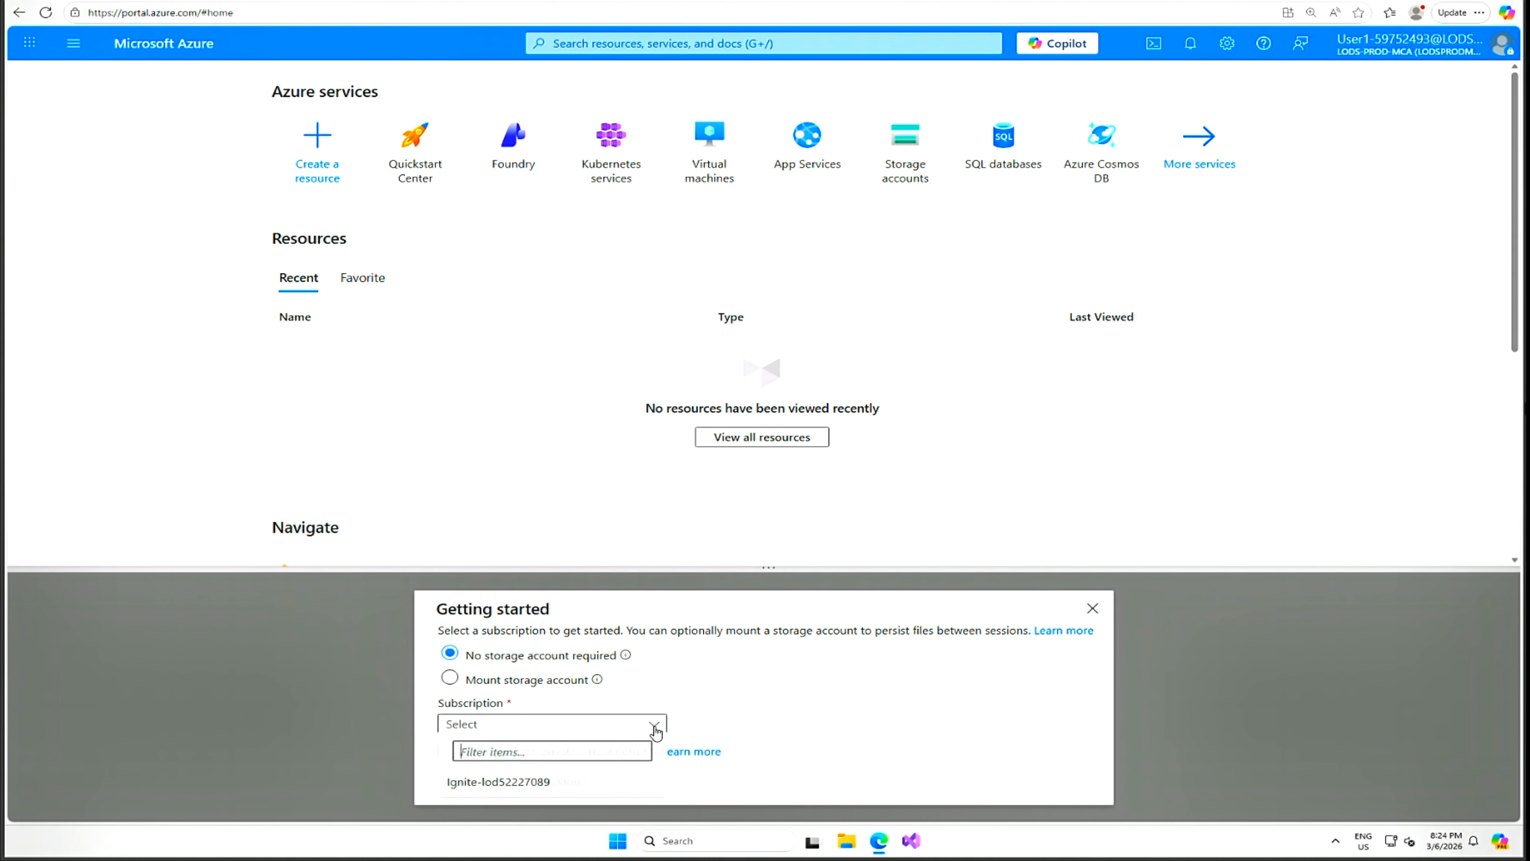
click(544, 787)
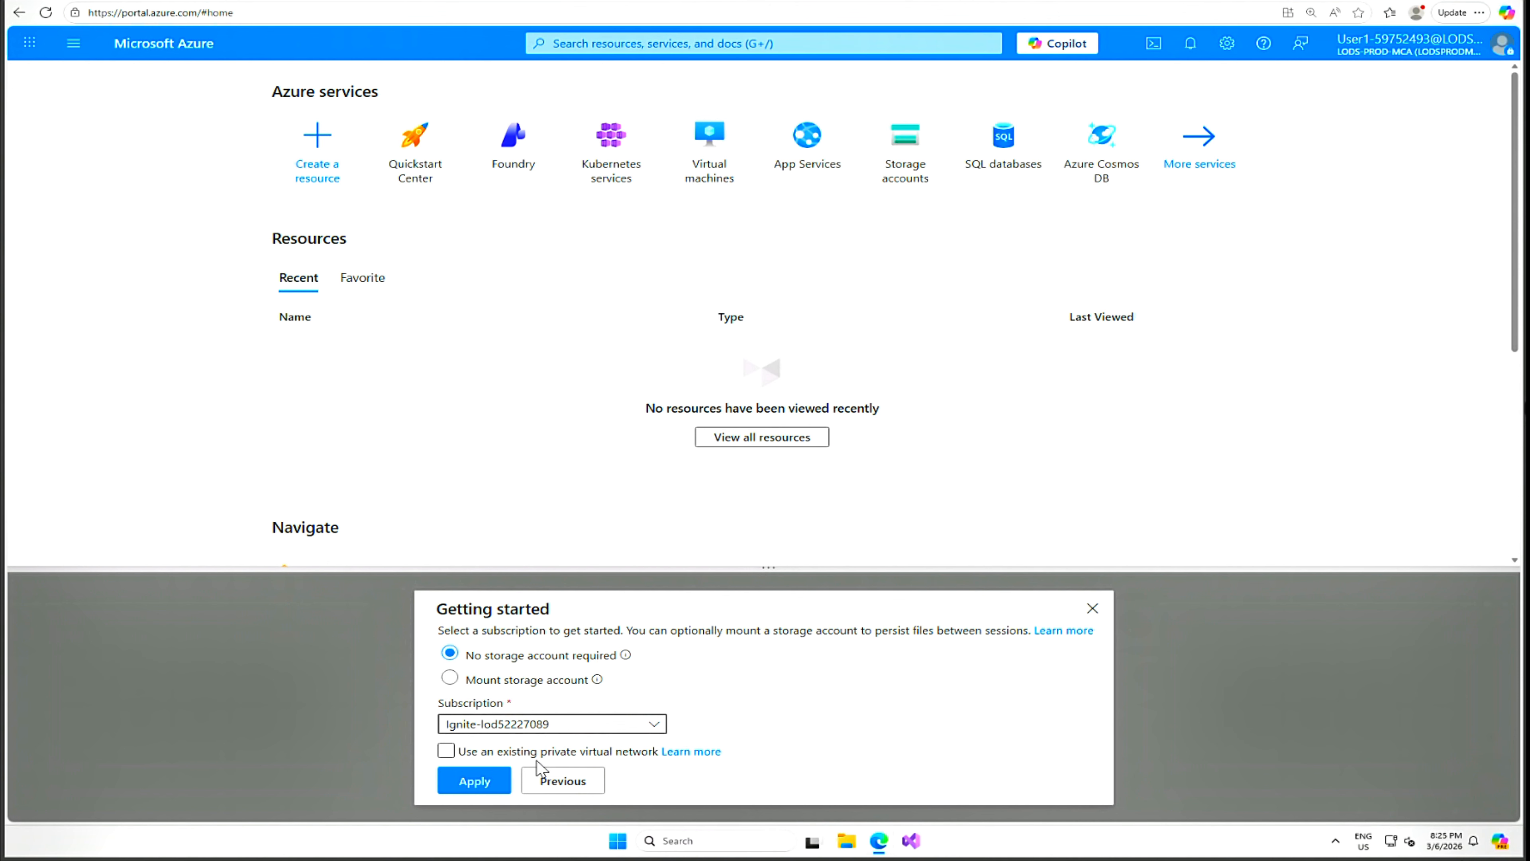
click(476, 782)
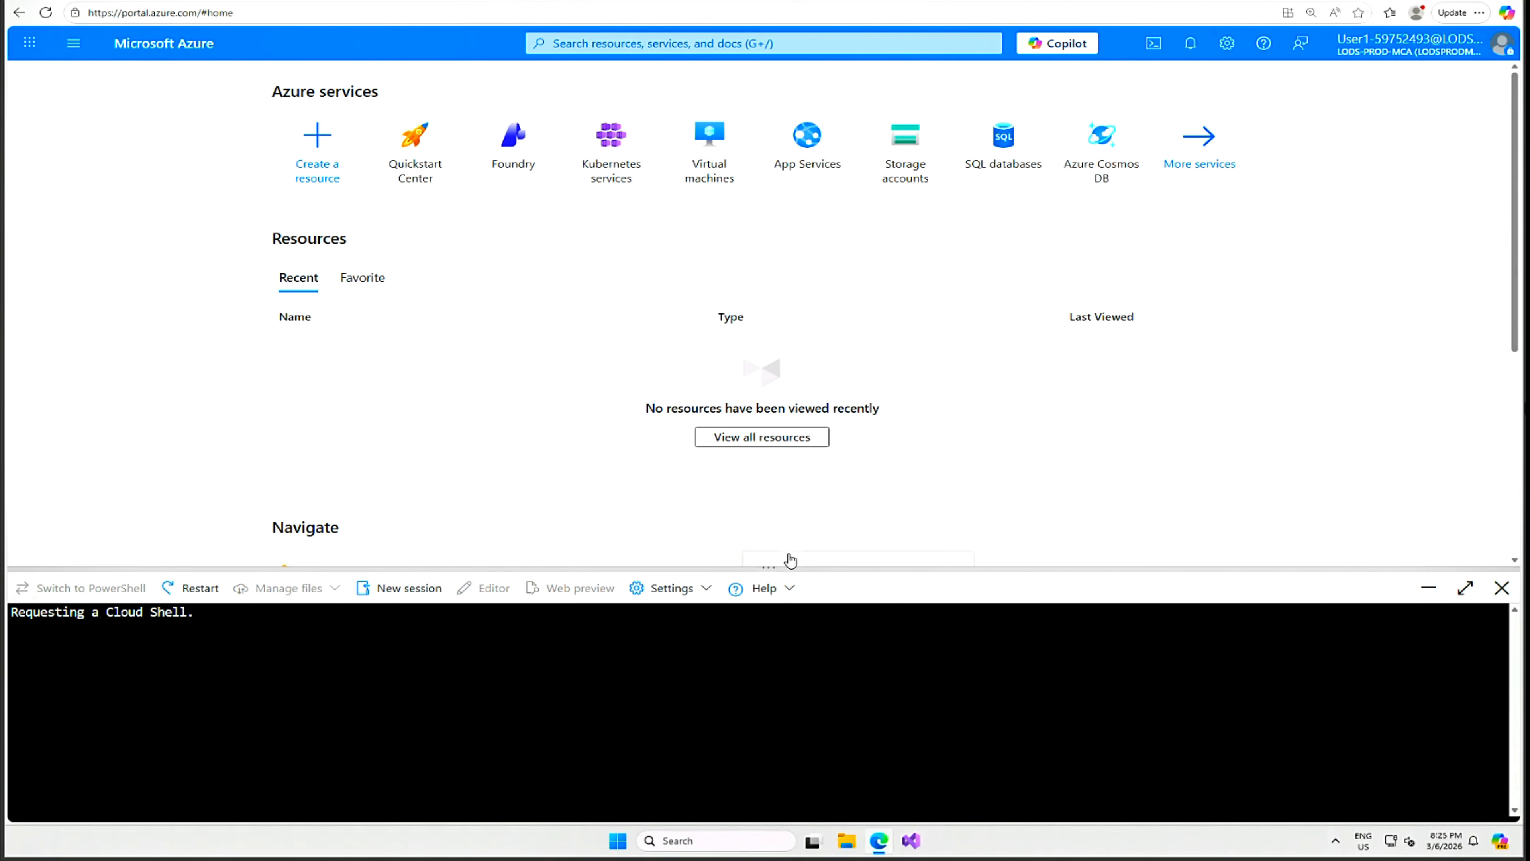
Define the resource group and location variables, then create the B3 App Service plan az400l14-sp.
drag(777, 567, 825, 393)
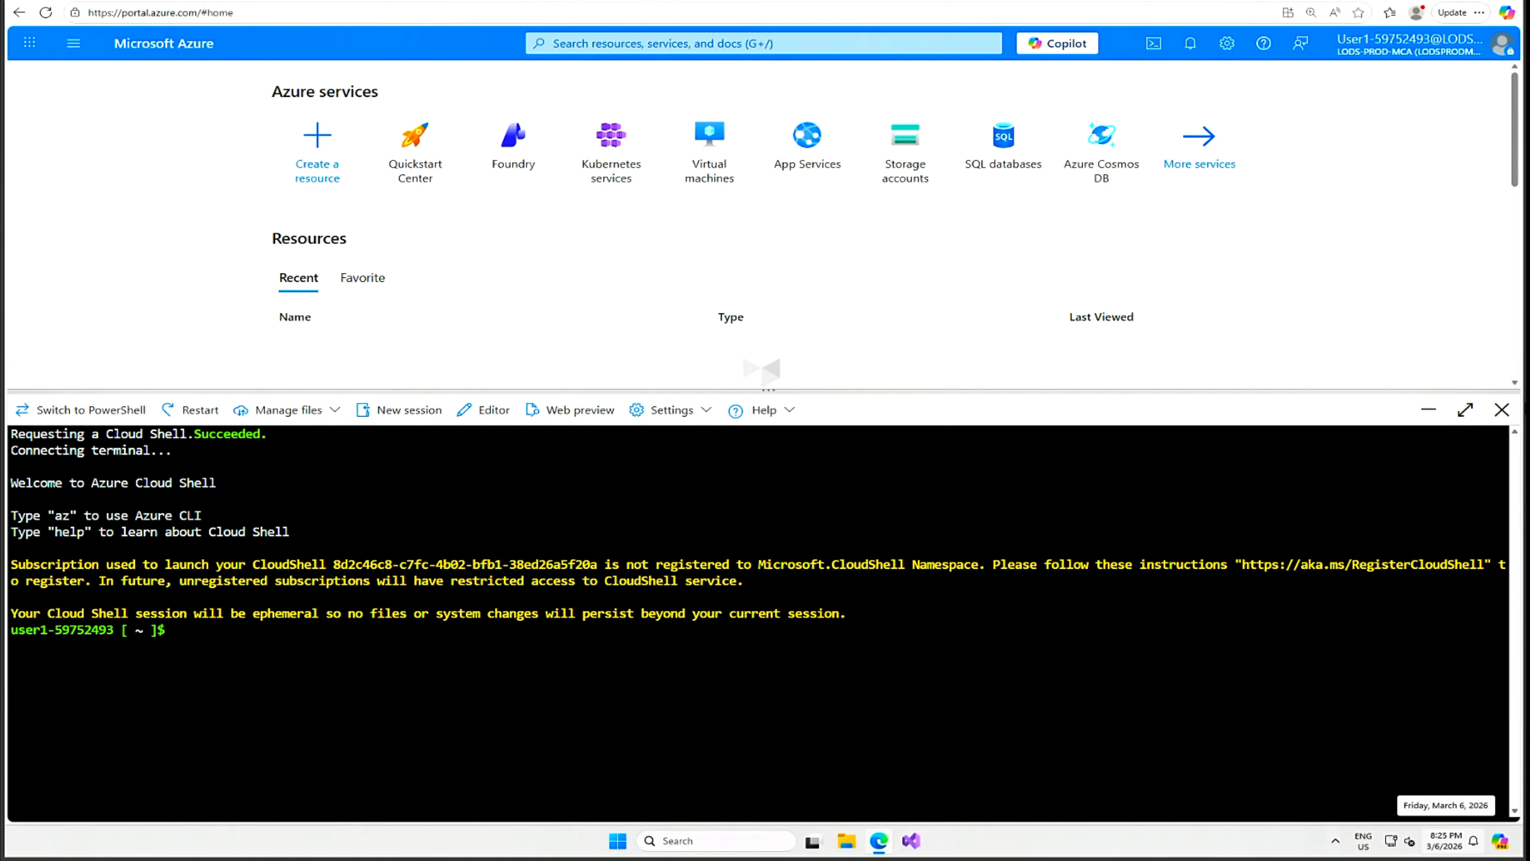
right_click(538, 426)
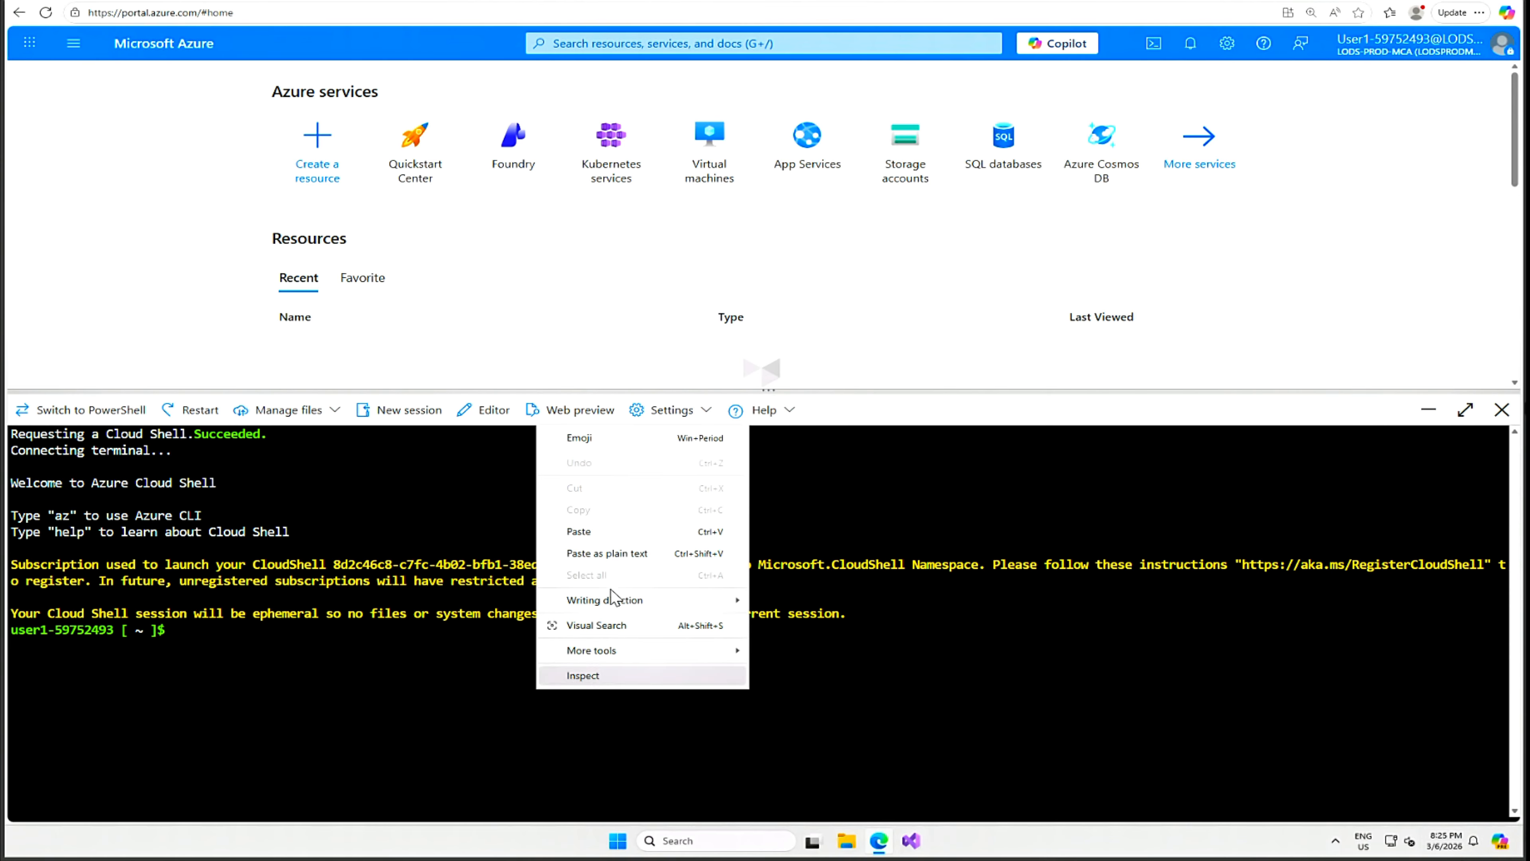
click(580, 533)
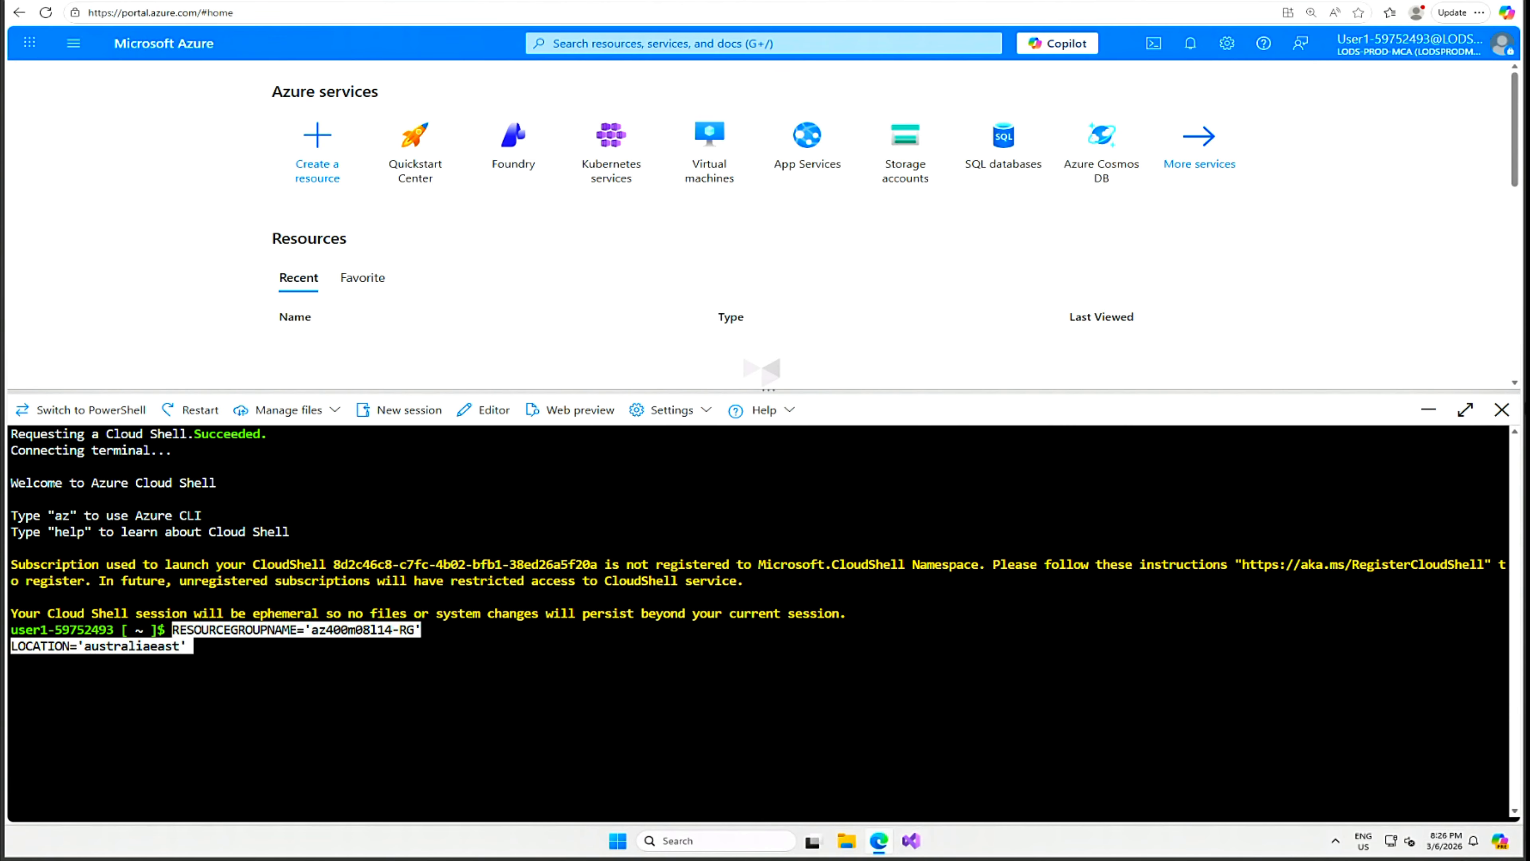
key(Return)
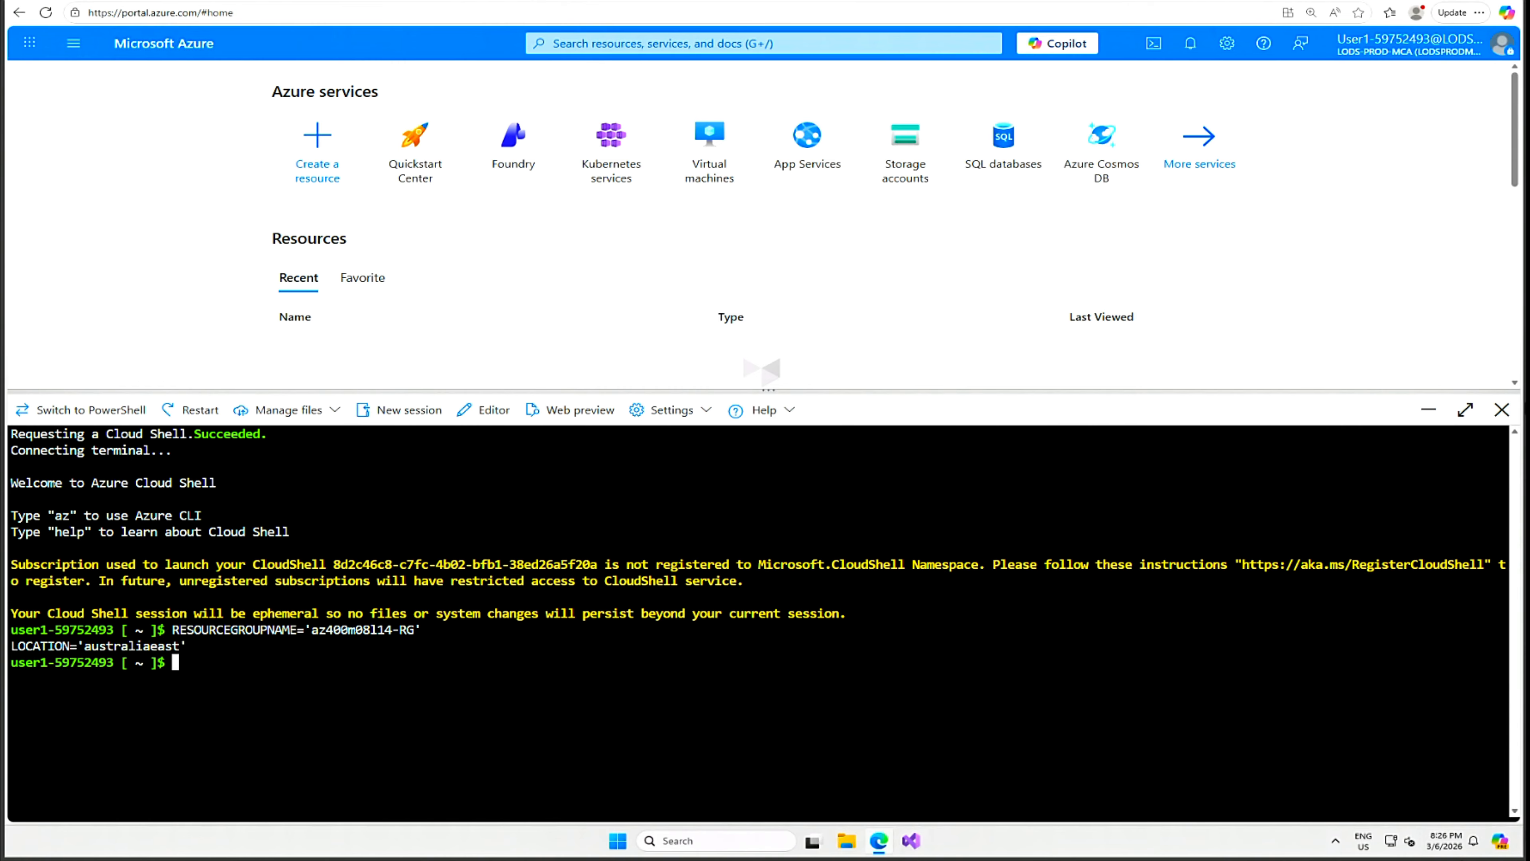
right_click(647, 451)
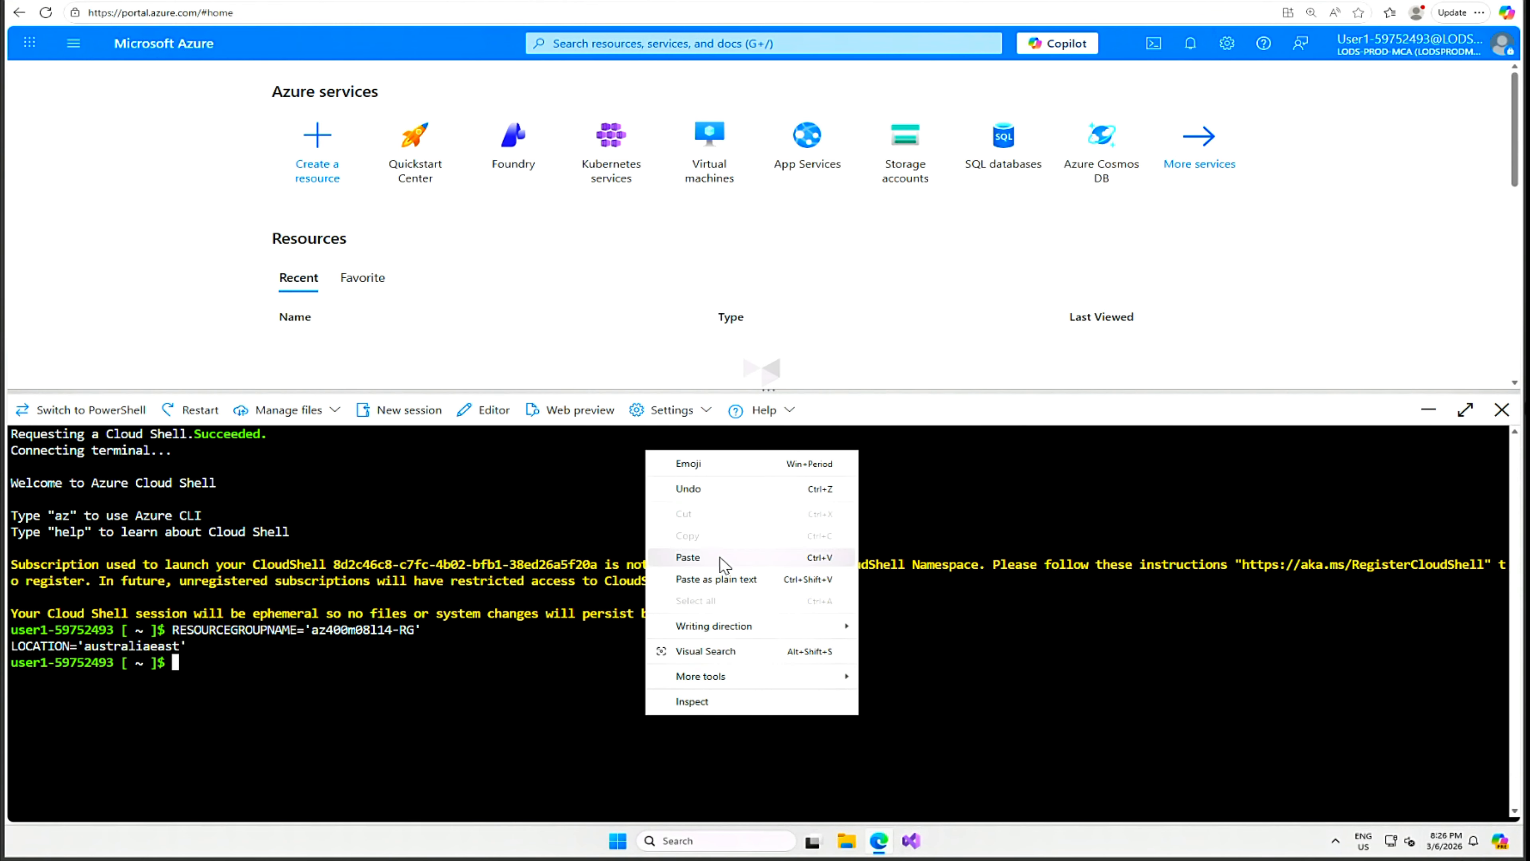
click(687, 558)
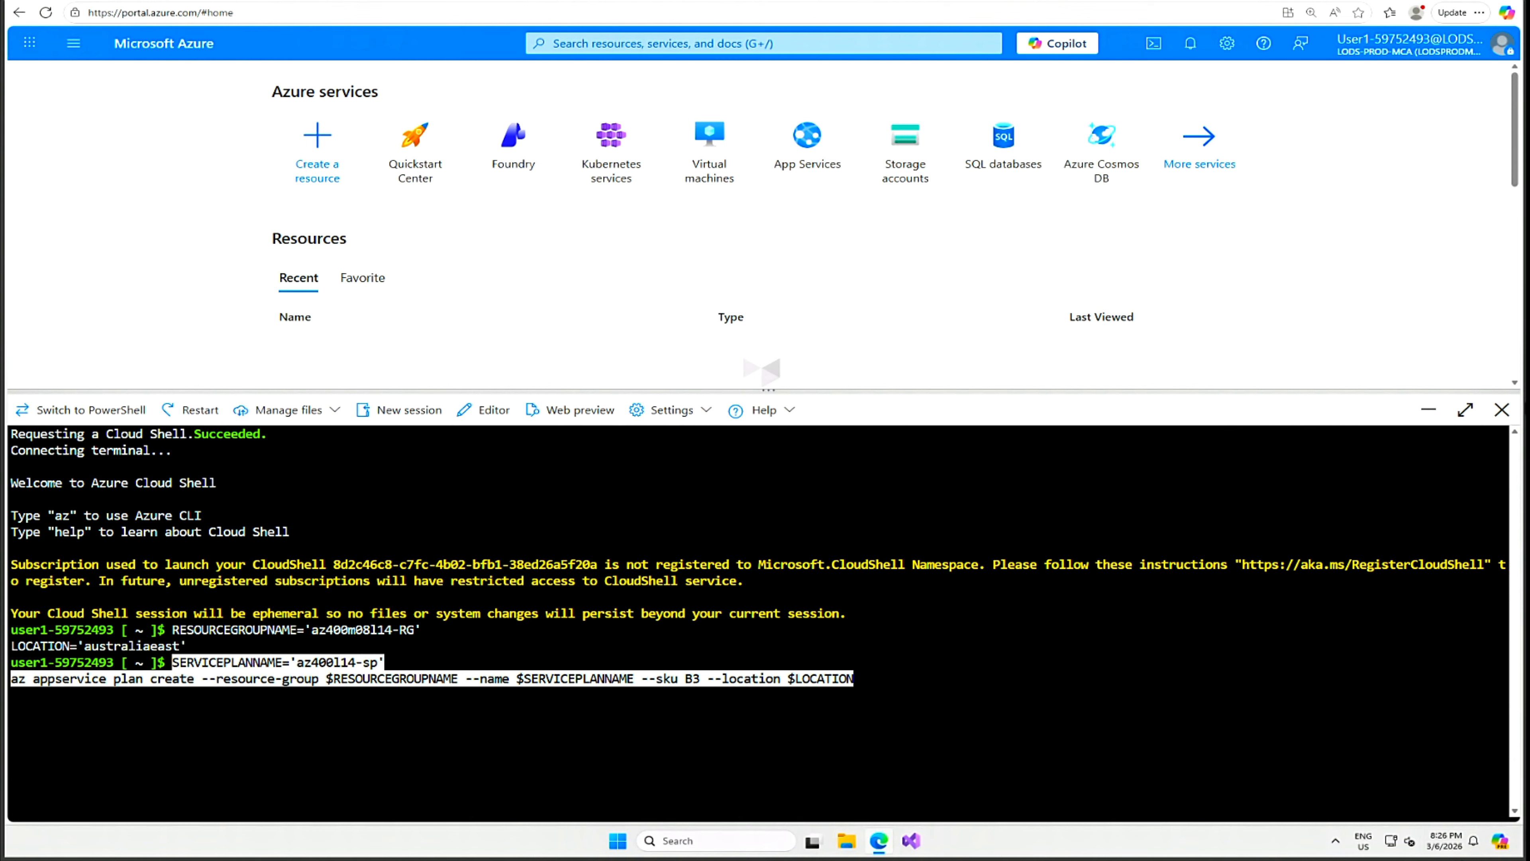
key(Return)
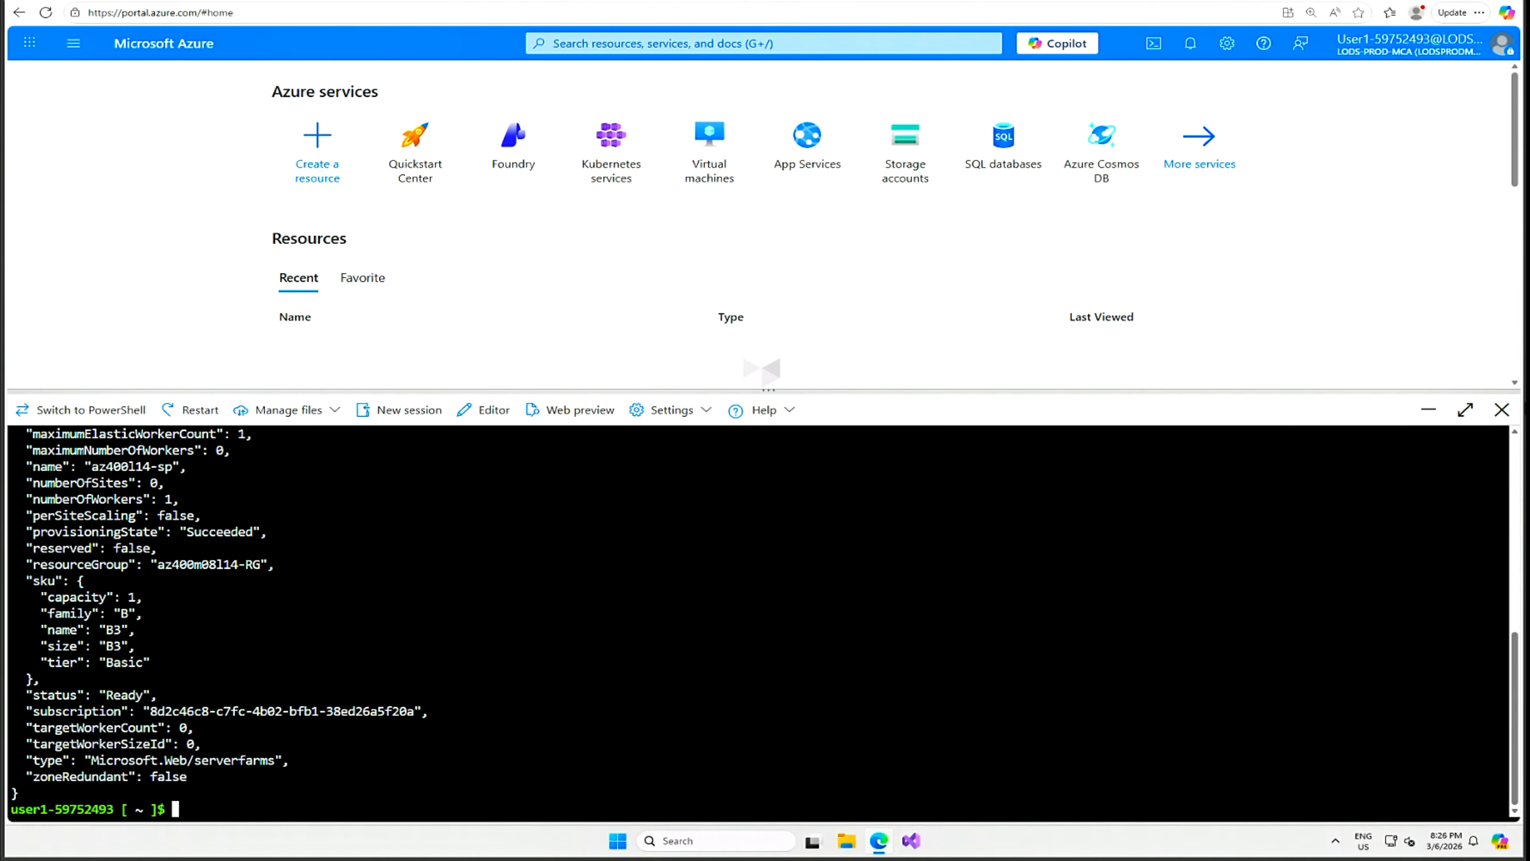
Run az webapp create for az400eshoponweb59752493 and open a blank Notepad.
right_click(960, 633)
click(1014, 459)
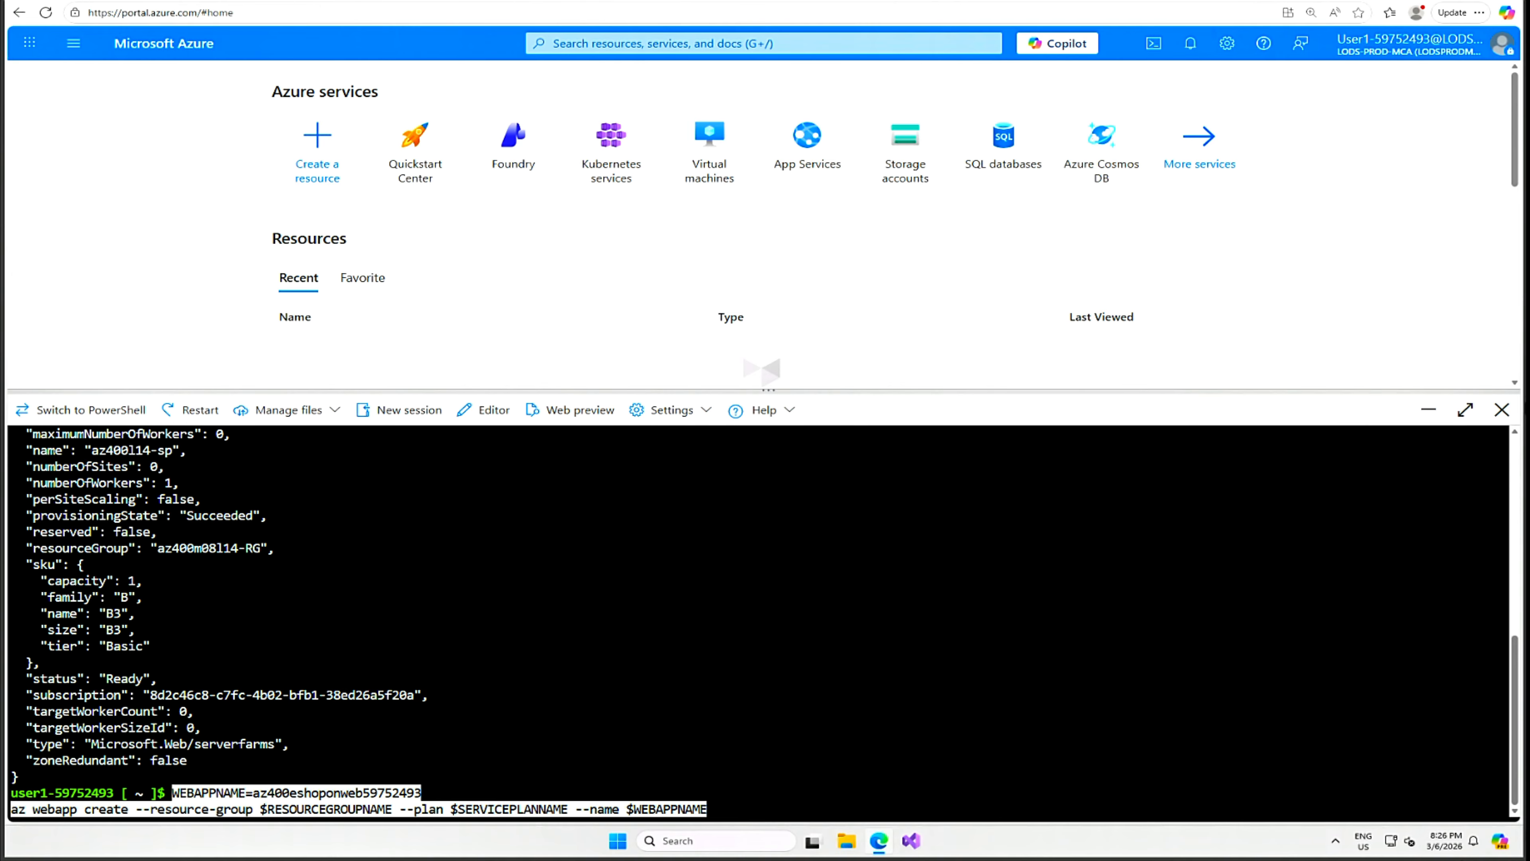
key(Return)
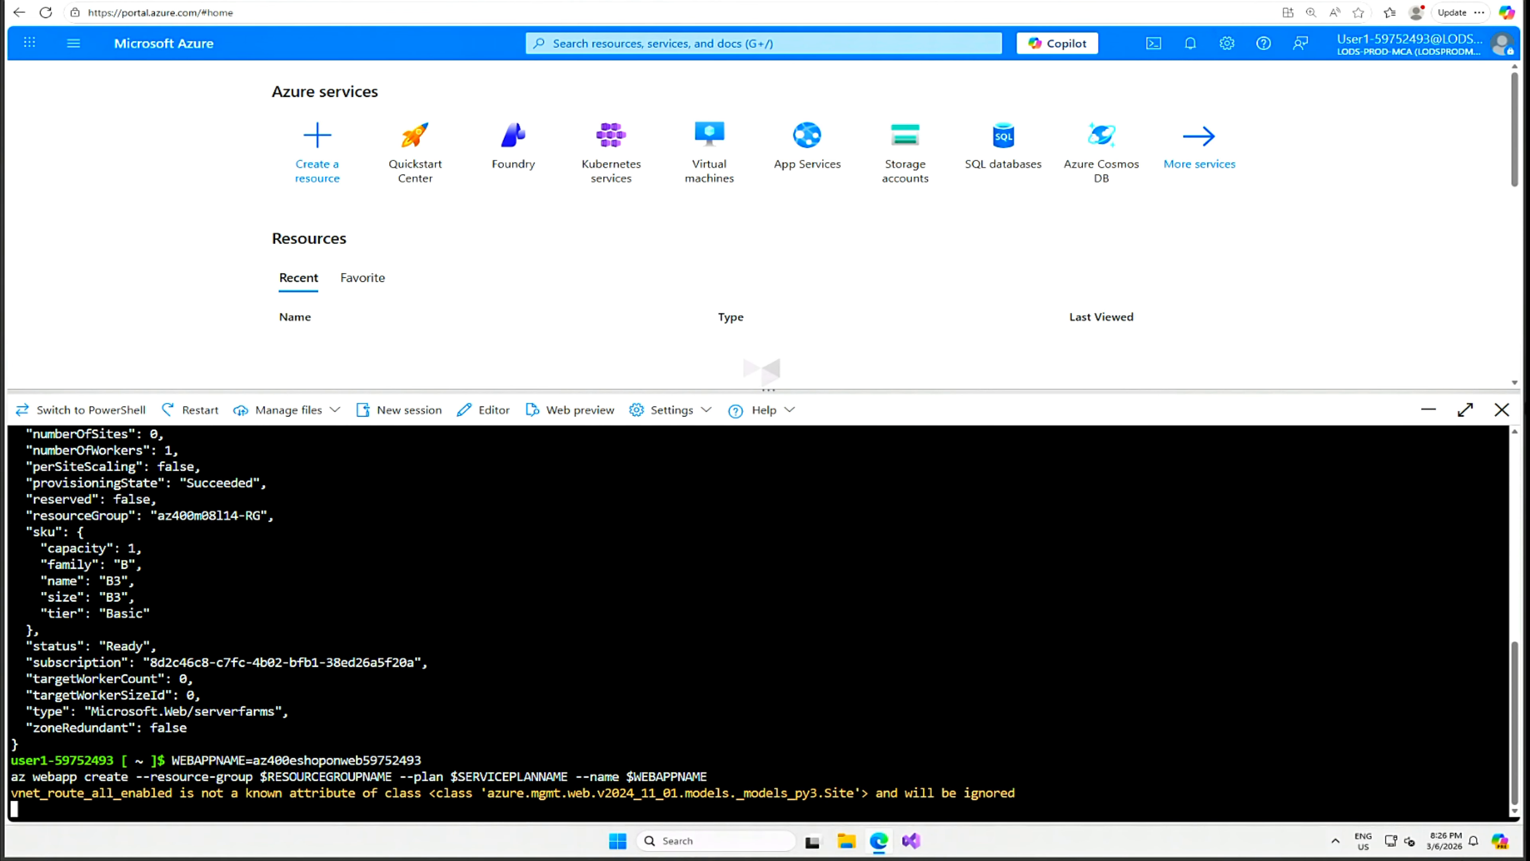
click(750, 843)
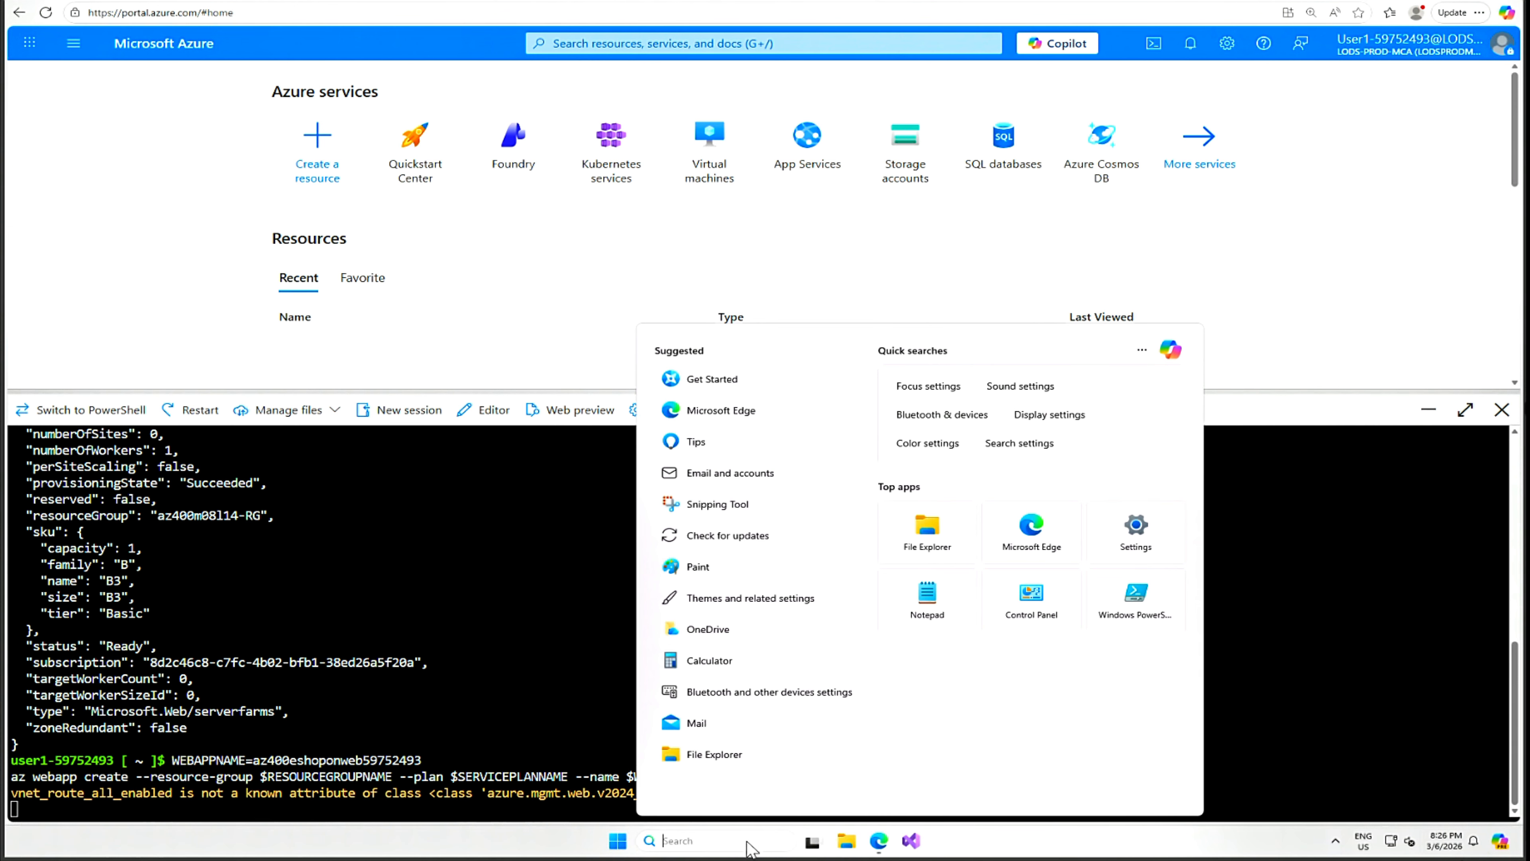
click(928, 615)
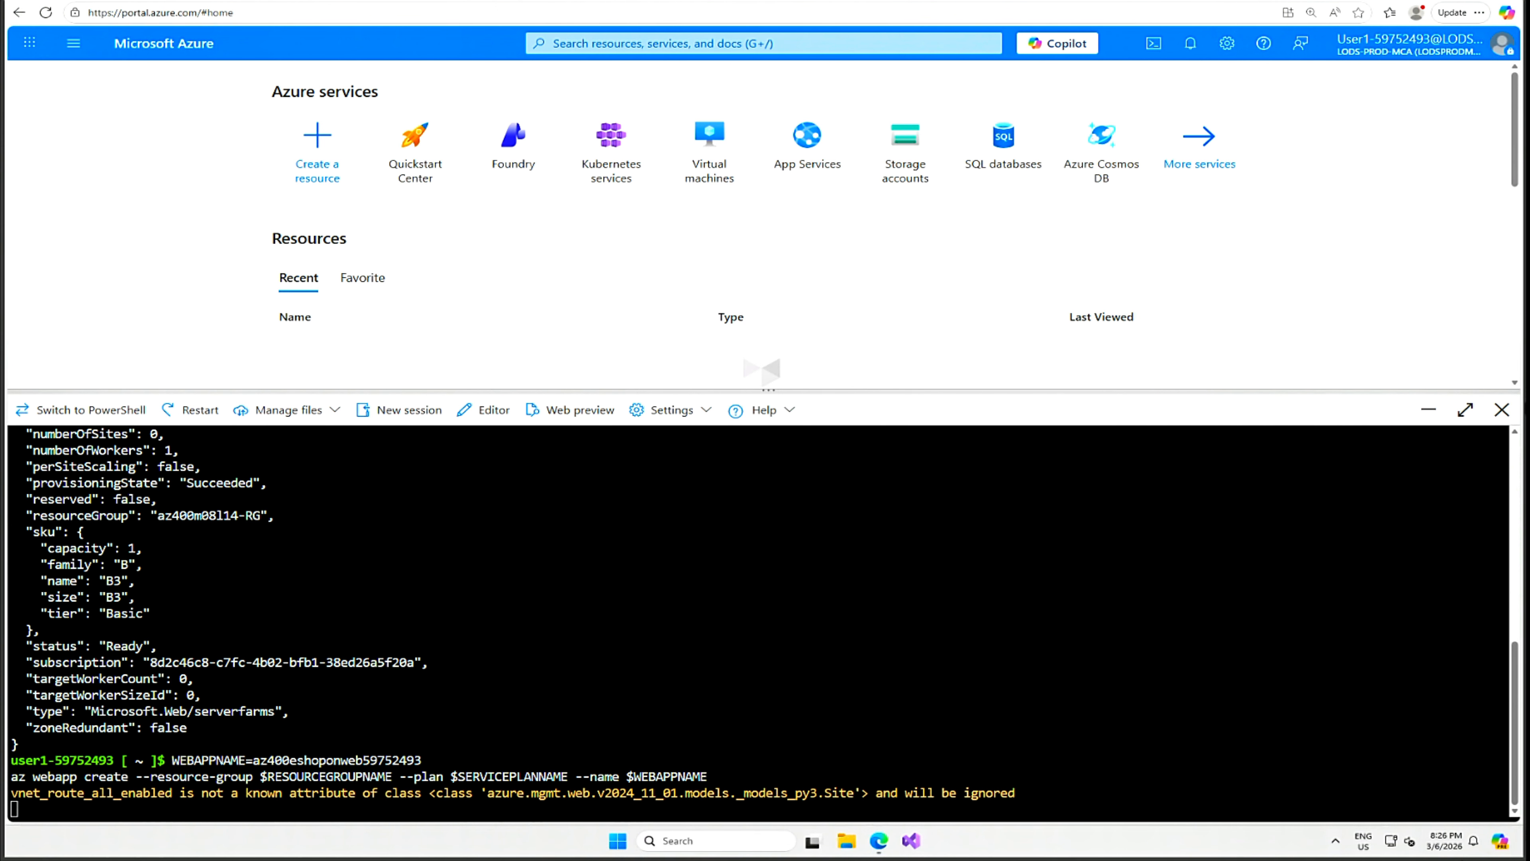
Paste the two az CLI commands into Notepad, minimize it, and close Cloud Shell.
right_click(288, 177)
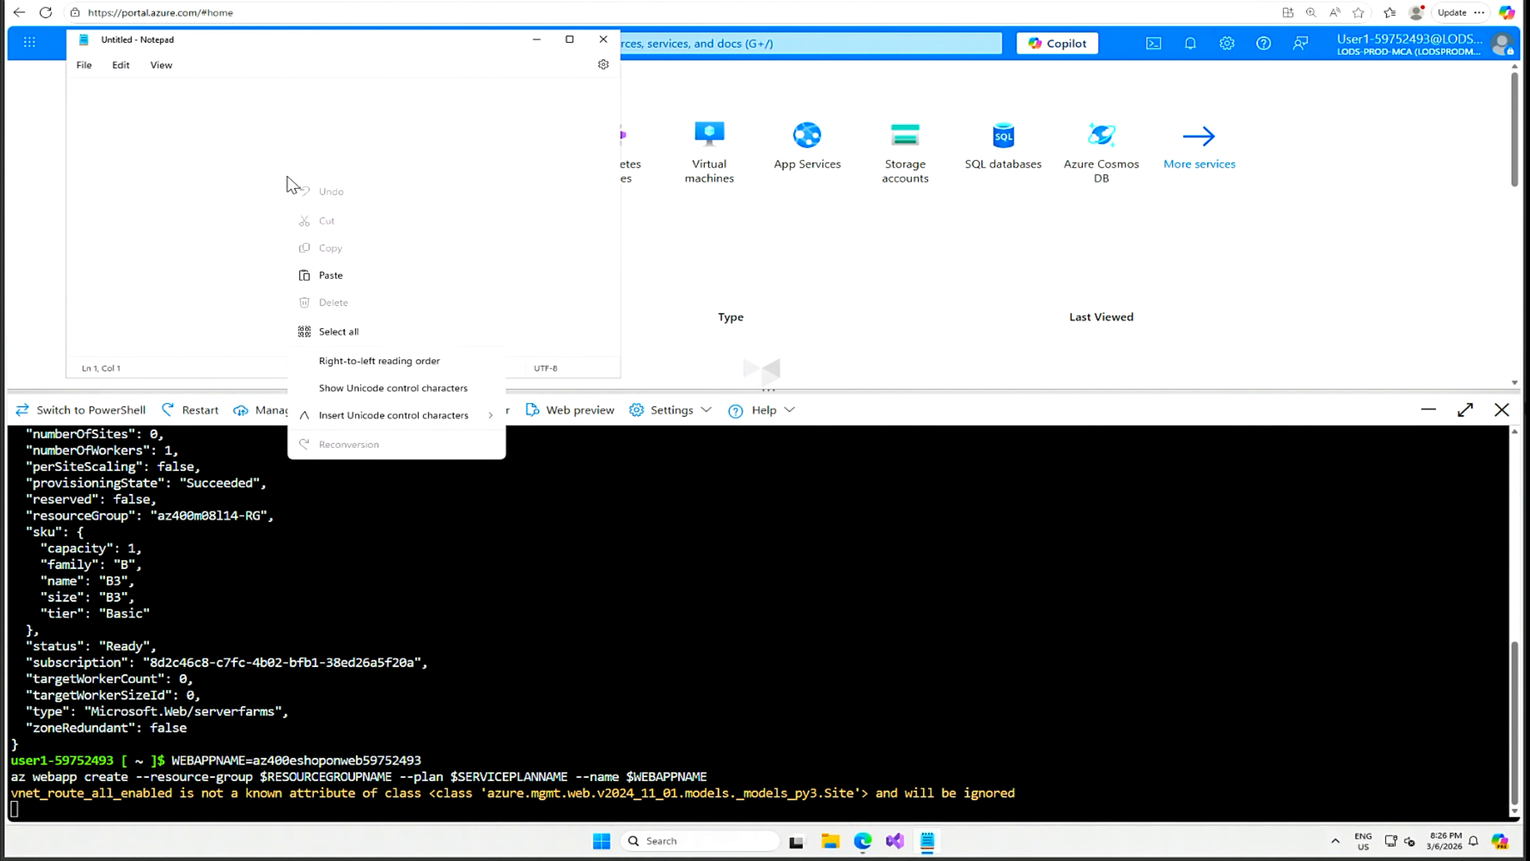
click(340, 278)
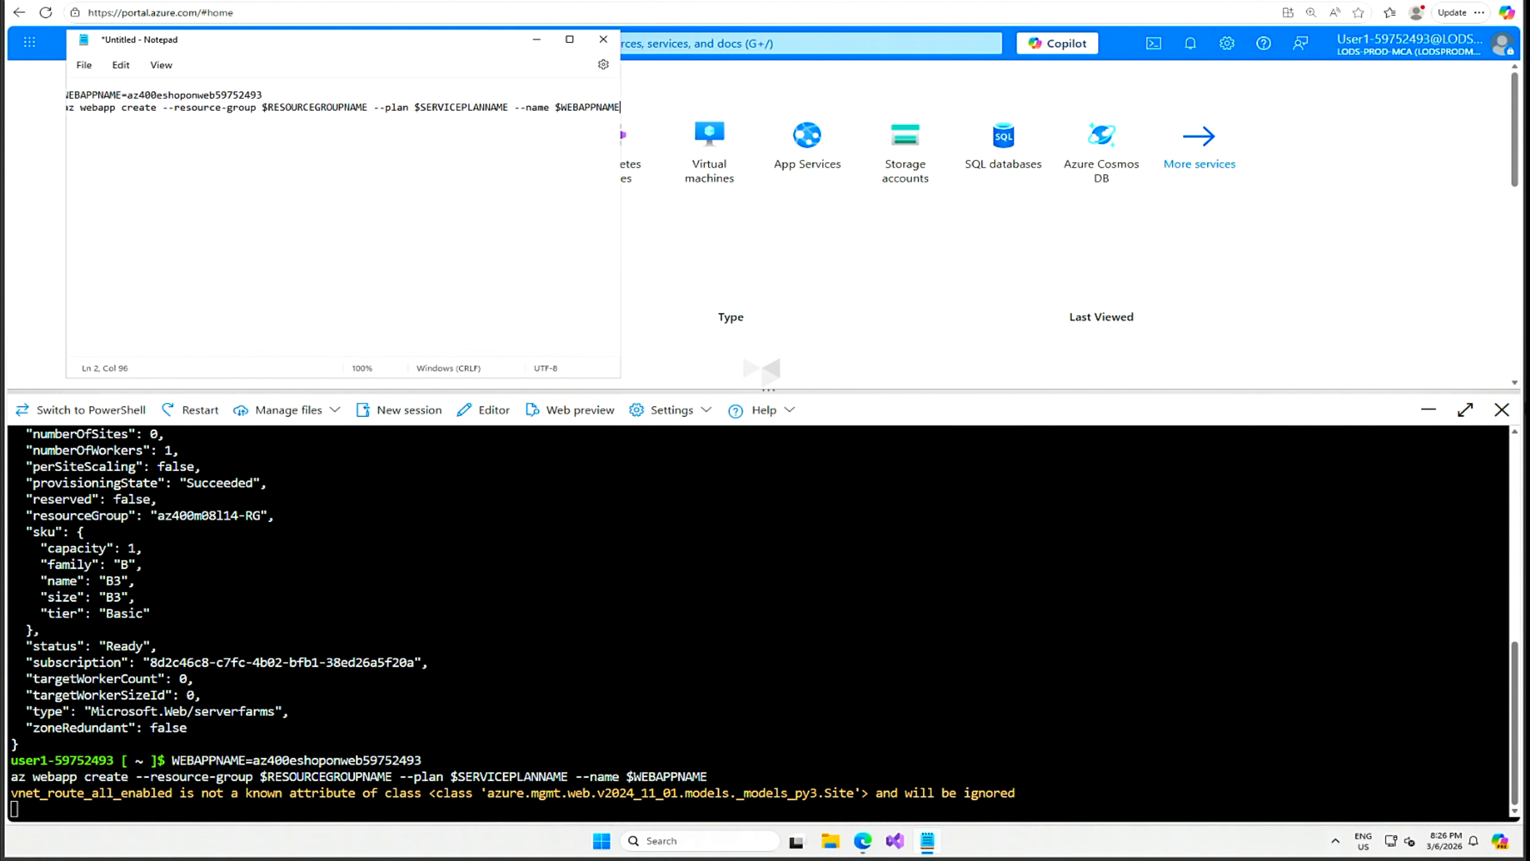
click(537, 40)
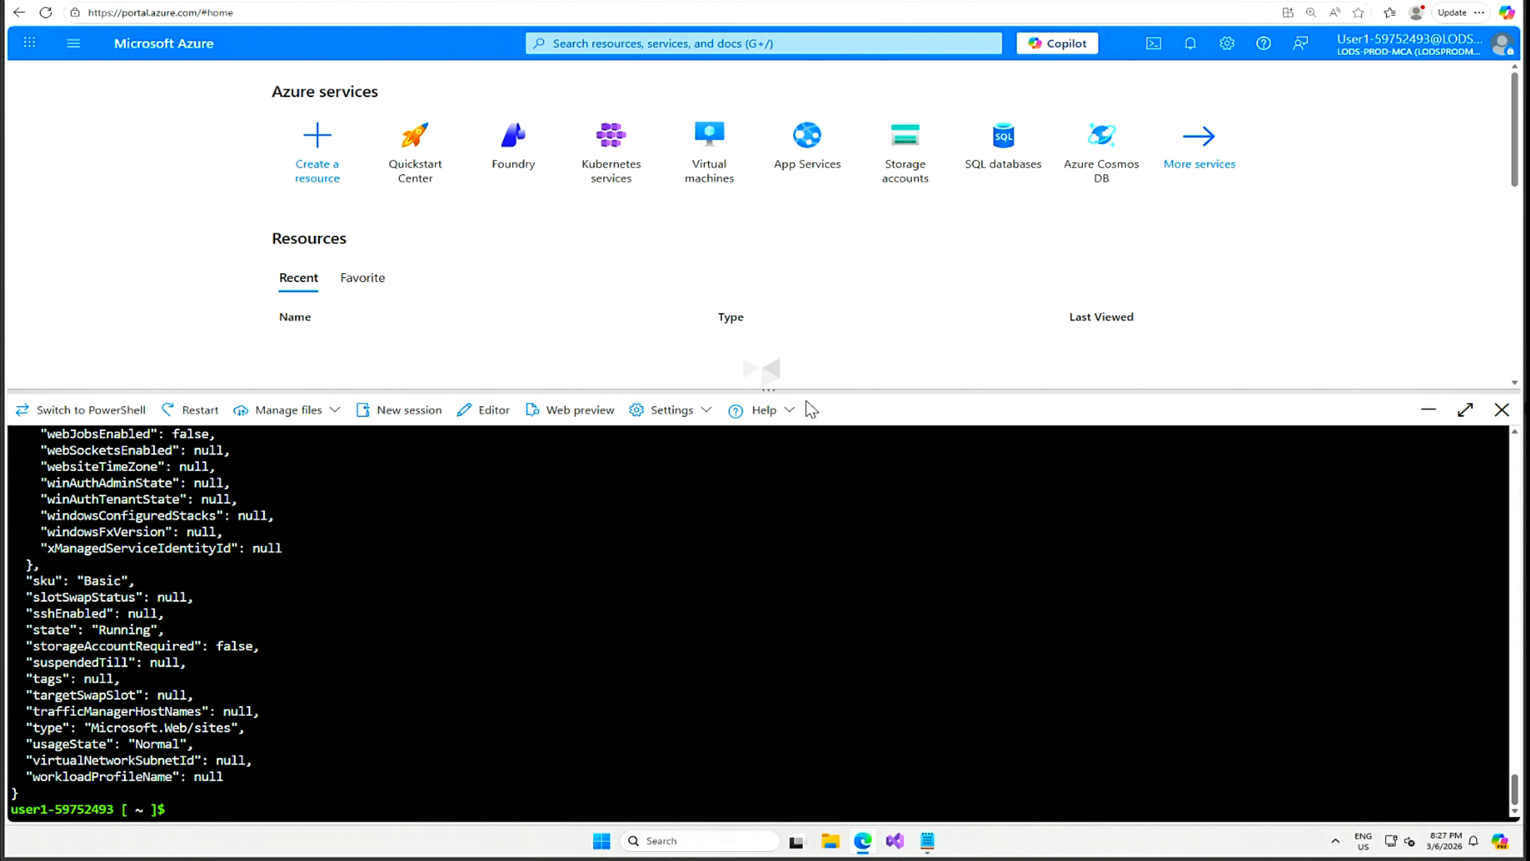
click(1431, 412)
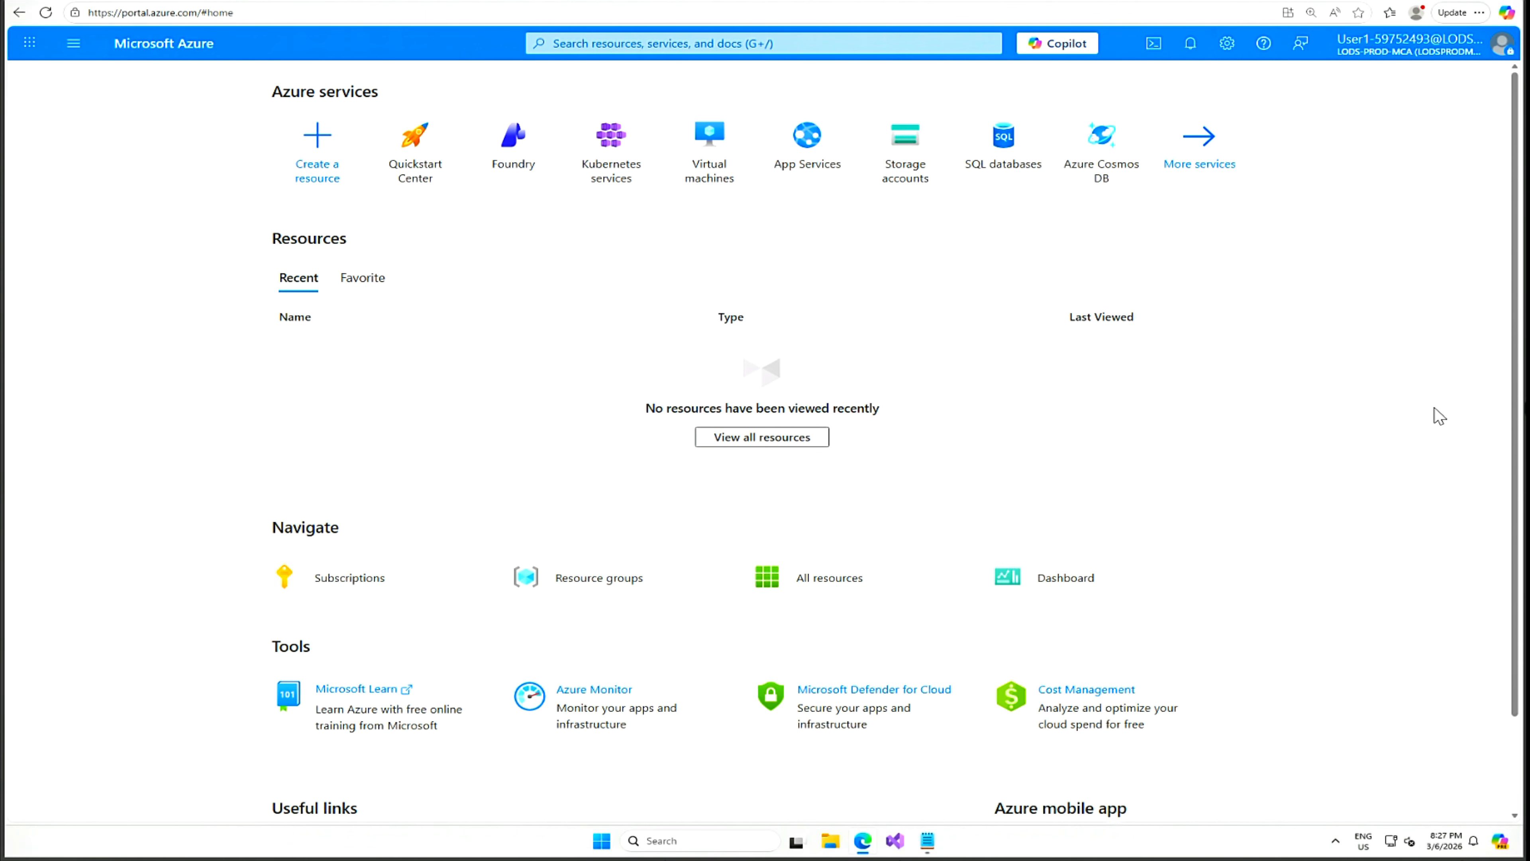
Review the az400m08l14-RG resource group contents, then return to the Azure DevOps tab.
click(599, 582)
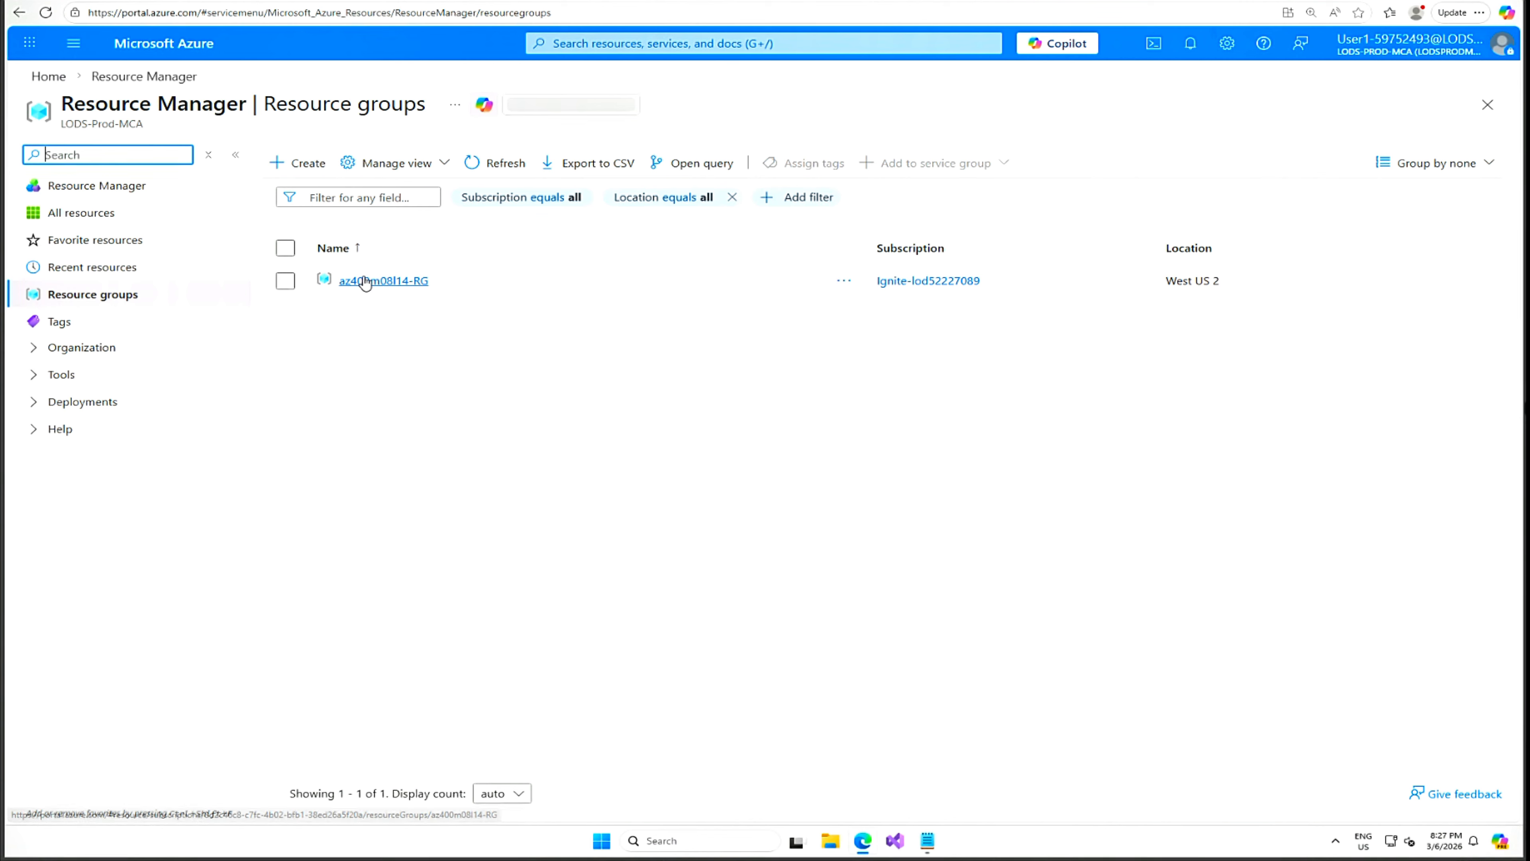
click(368, 283)
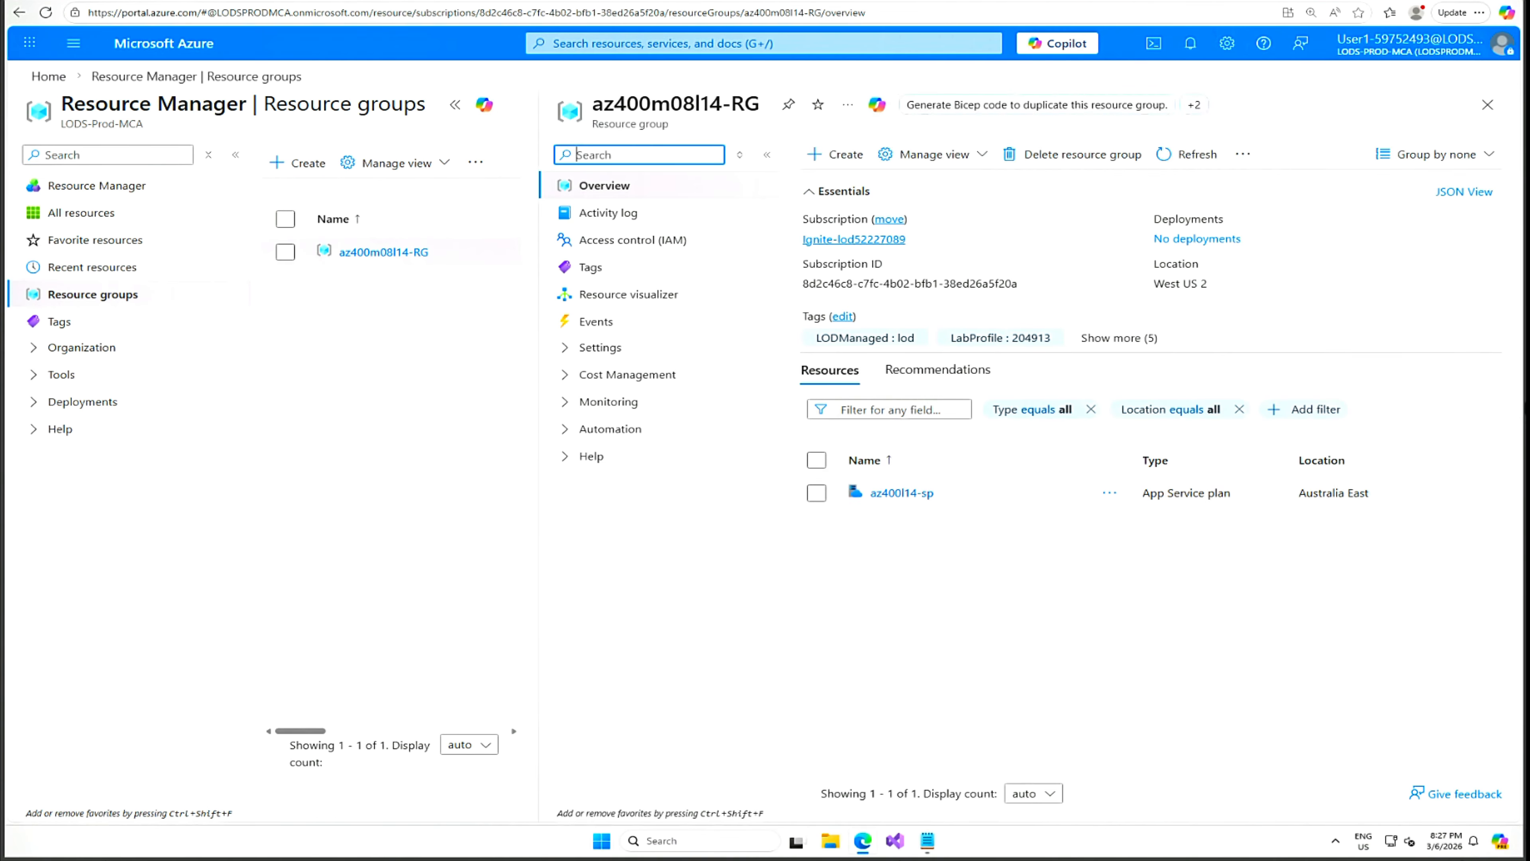
click(288, 1)
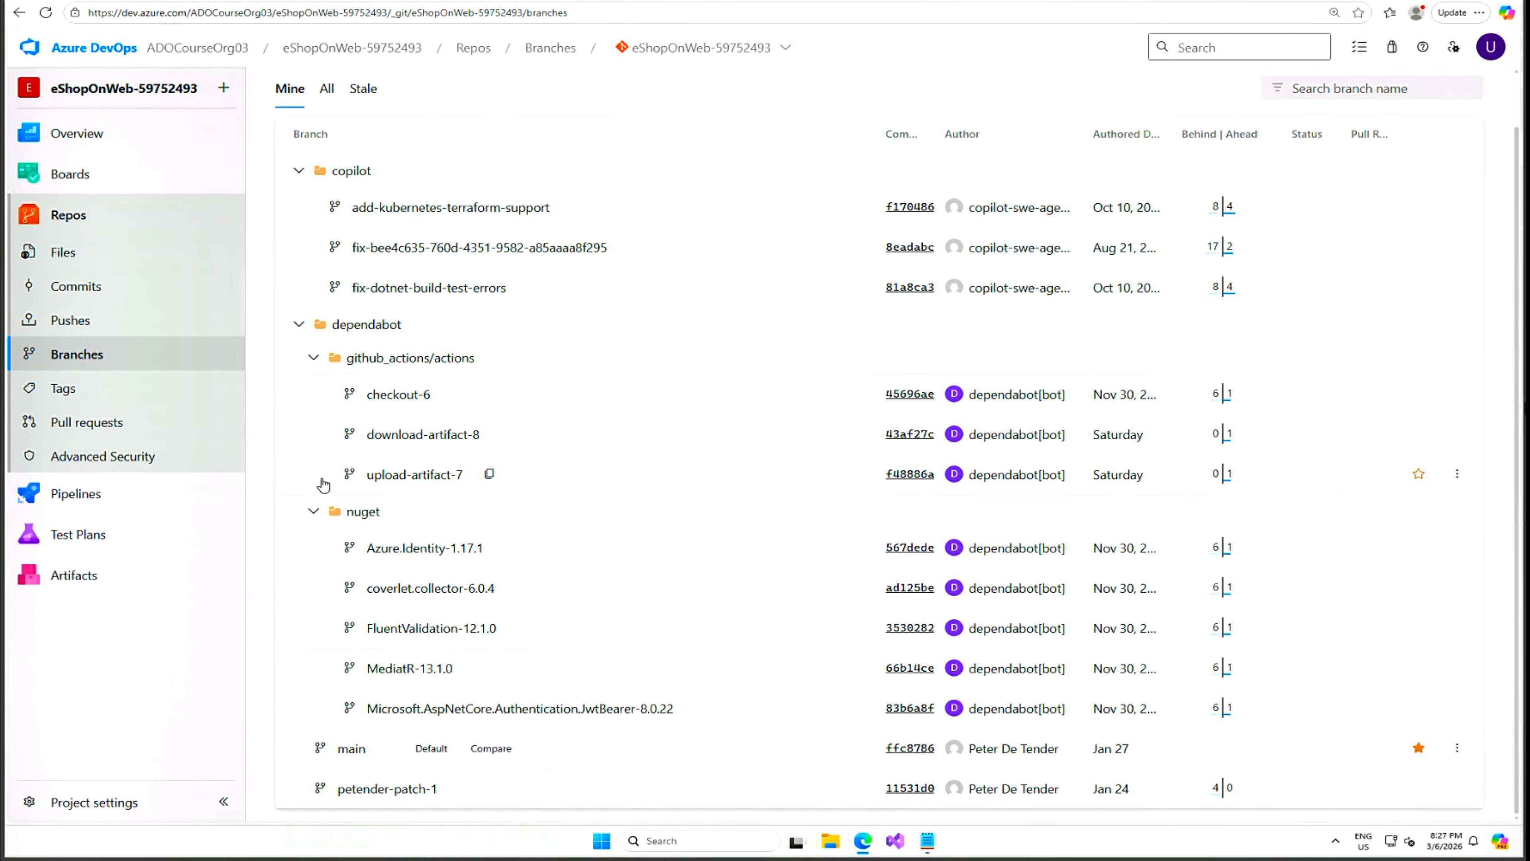
Create a pipeline from the eShopOnWeb-59752493 Azure Repos Git repo using the Starter pipeline template.
click(72, 498)
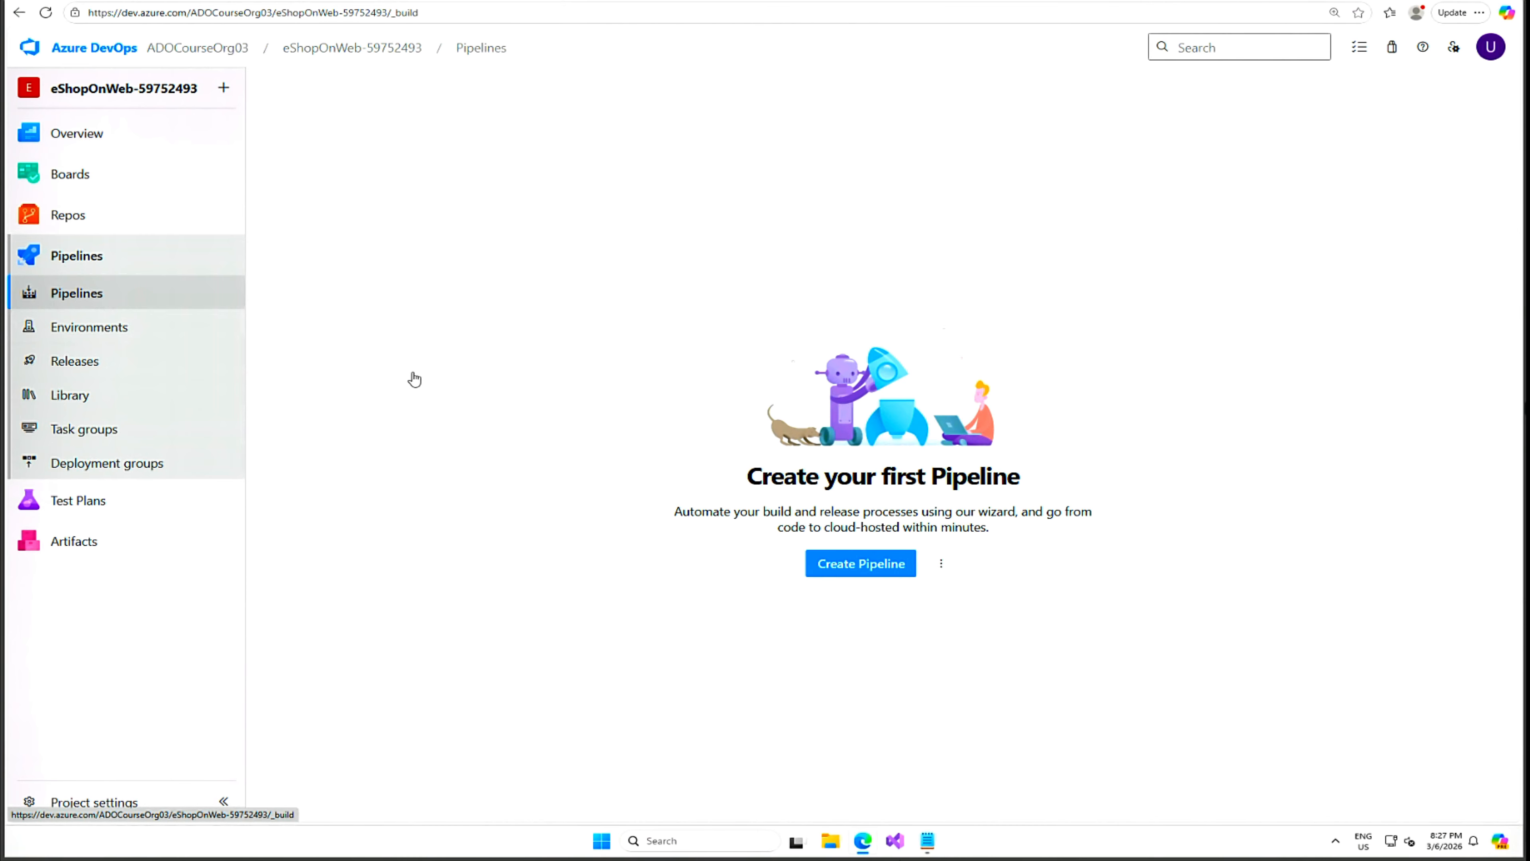
click(871, 571)
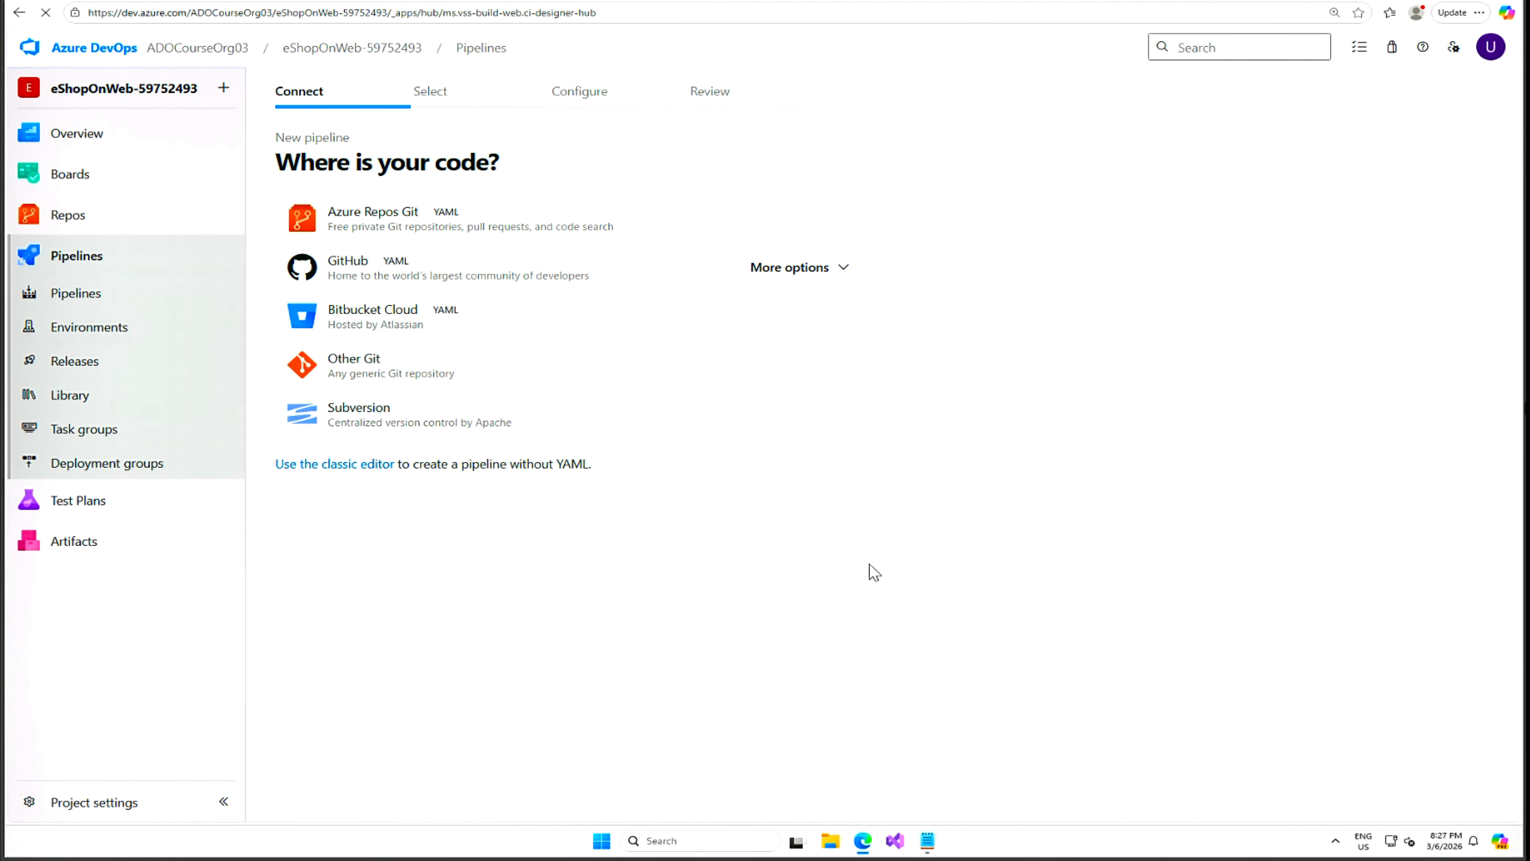
click(370, 222)
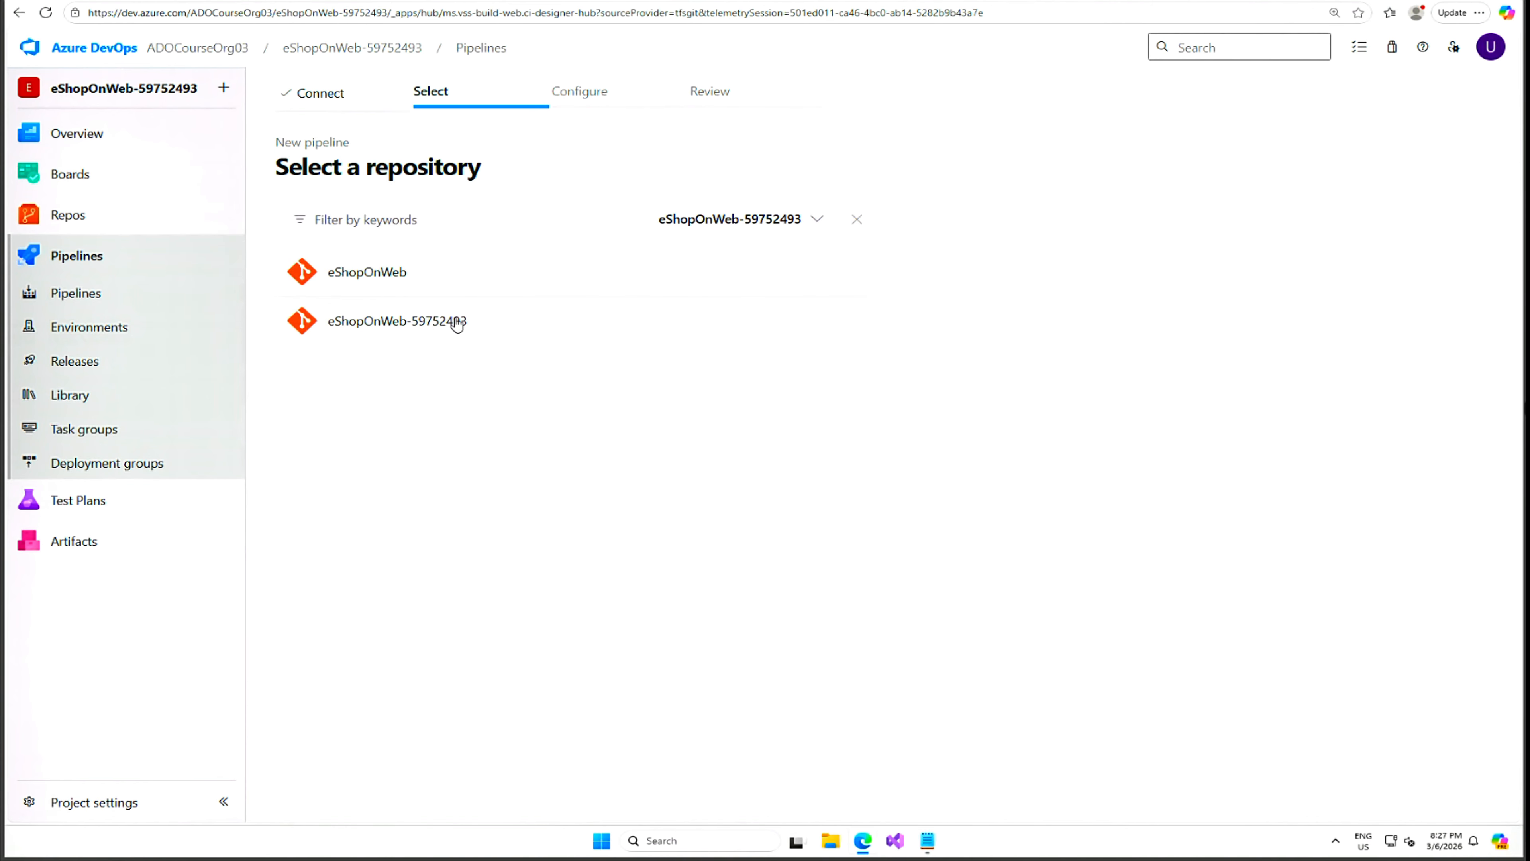
click(423, 326)
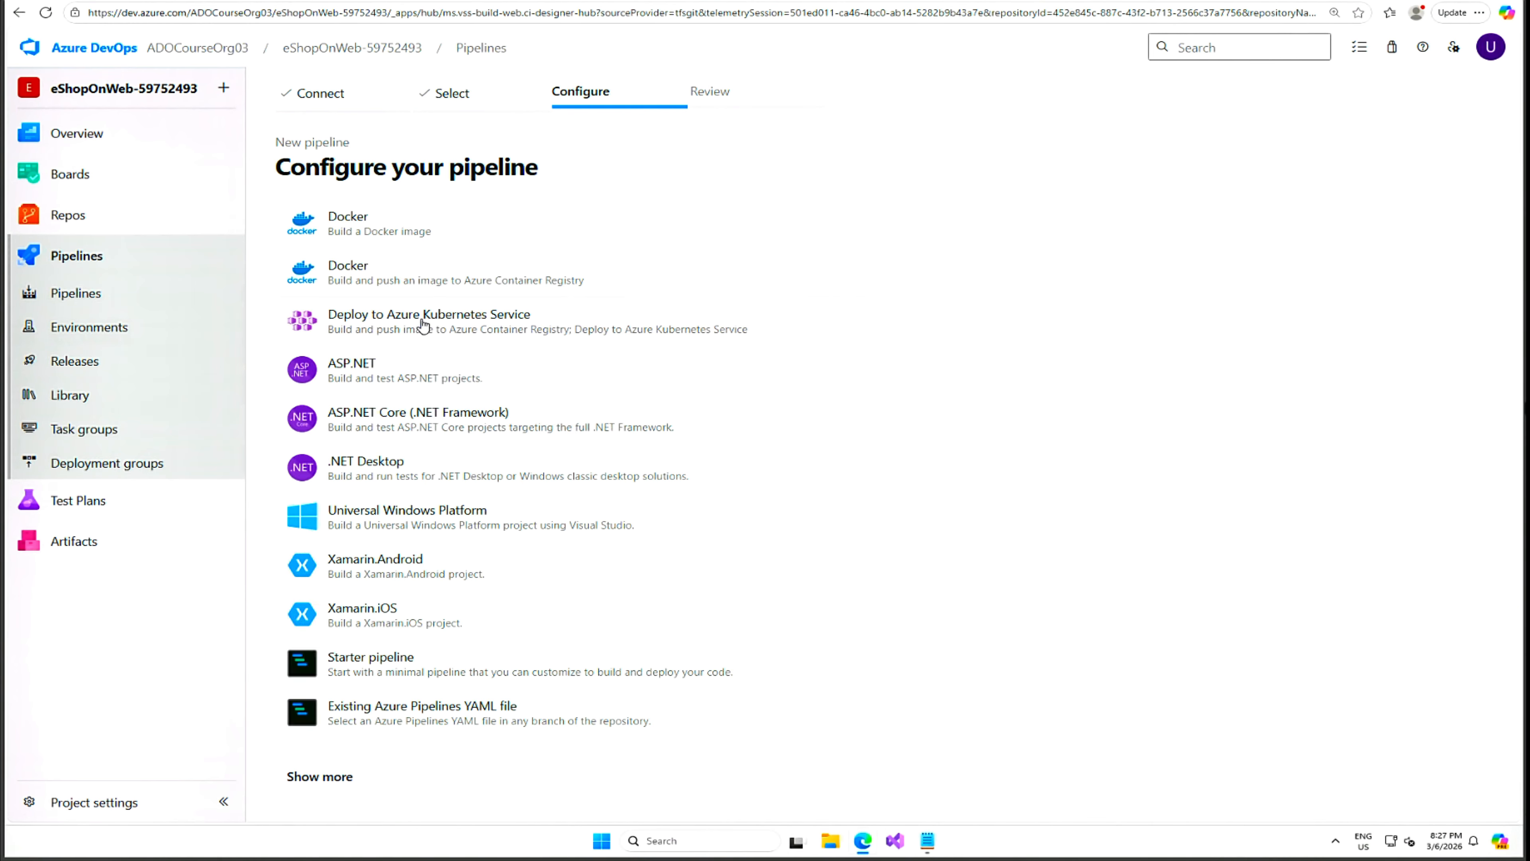
click(381, 716)
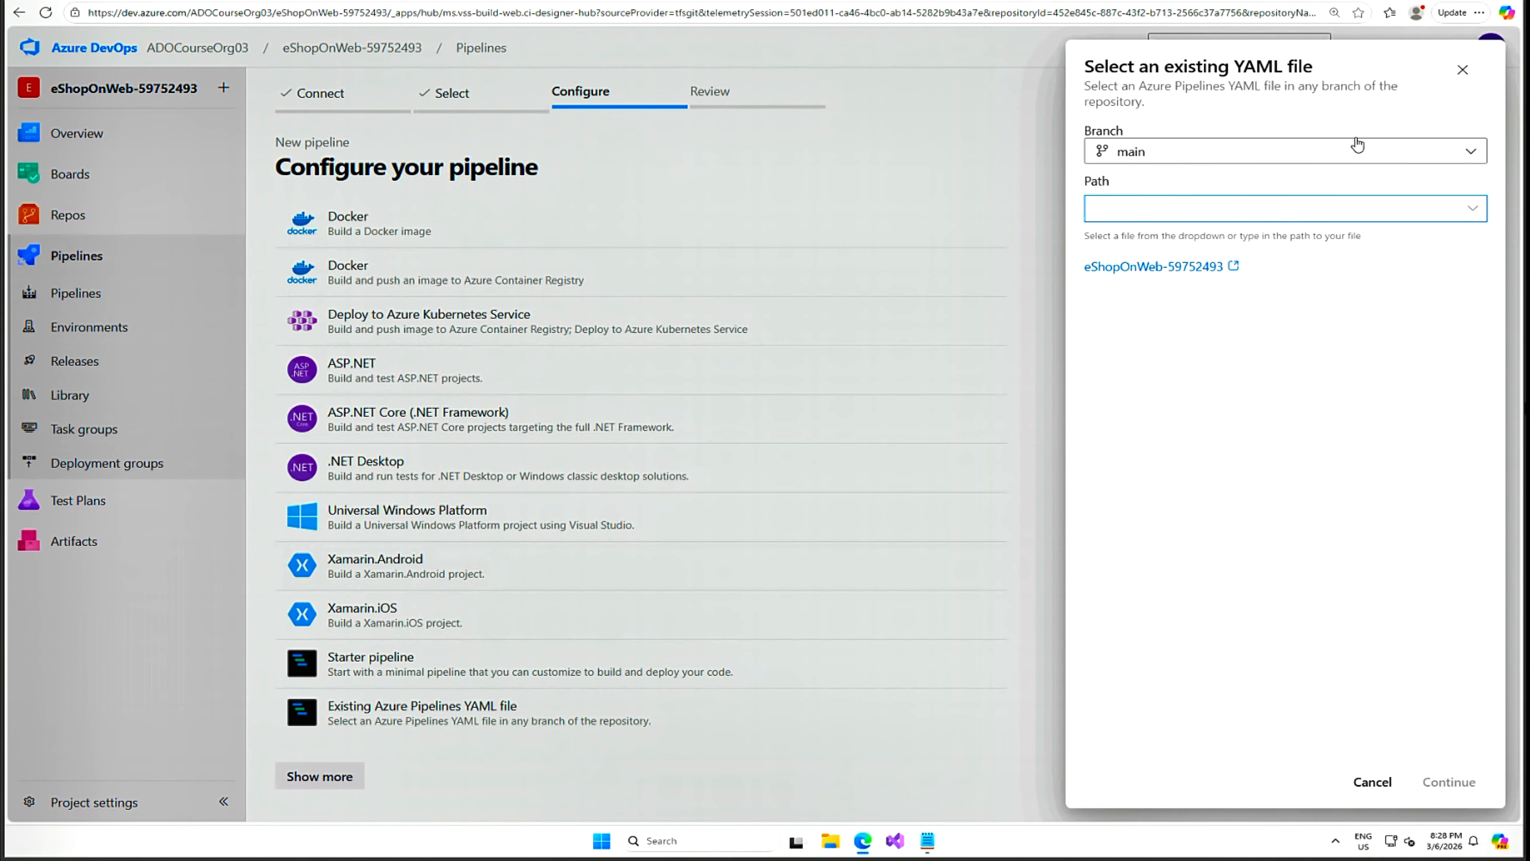
click(1464, 71)
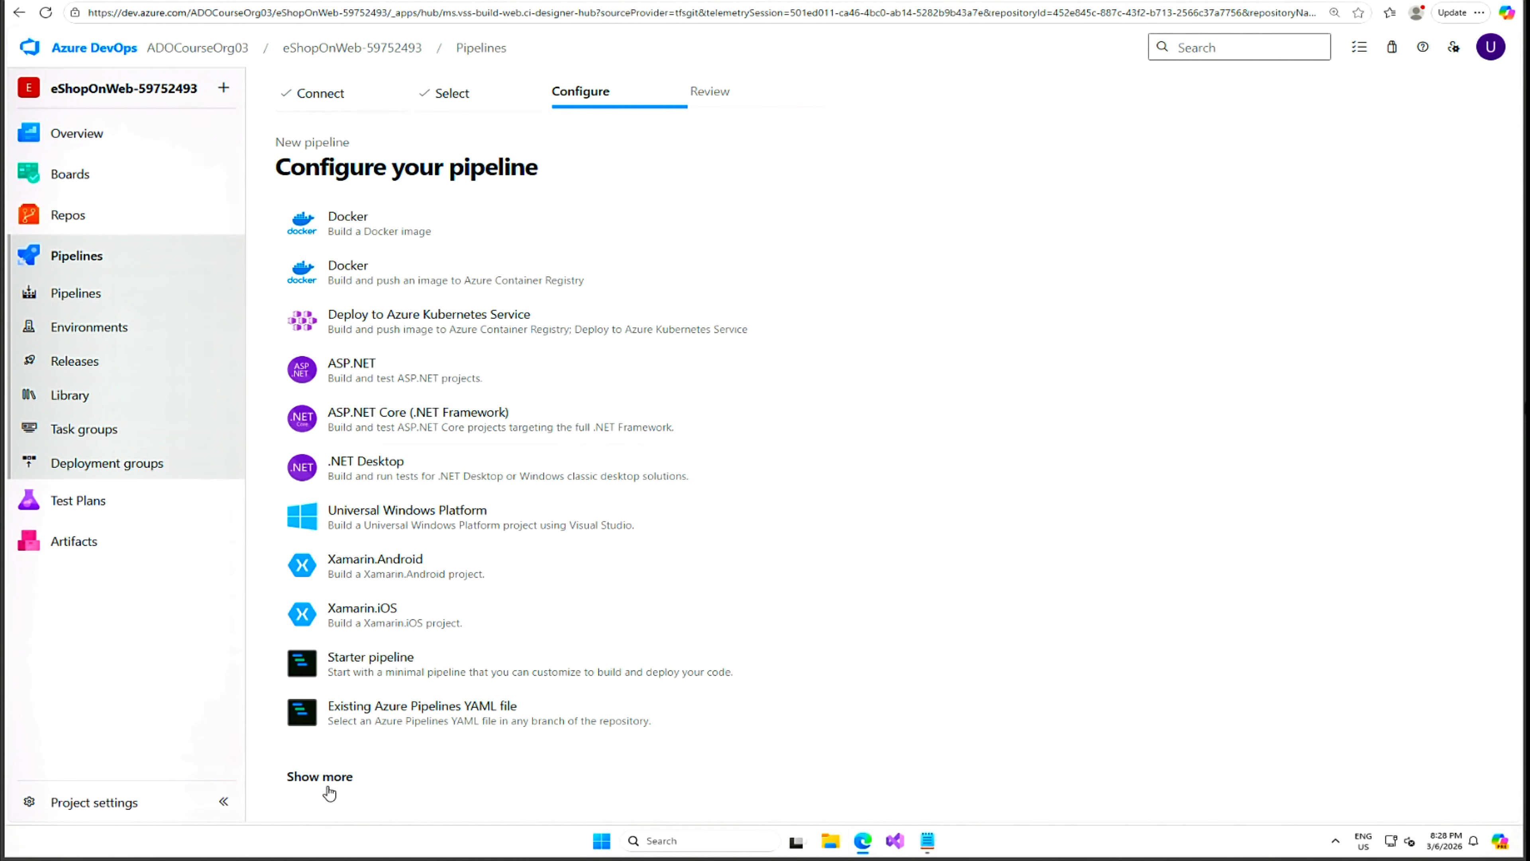
click(372, 663)
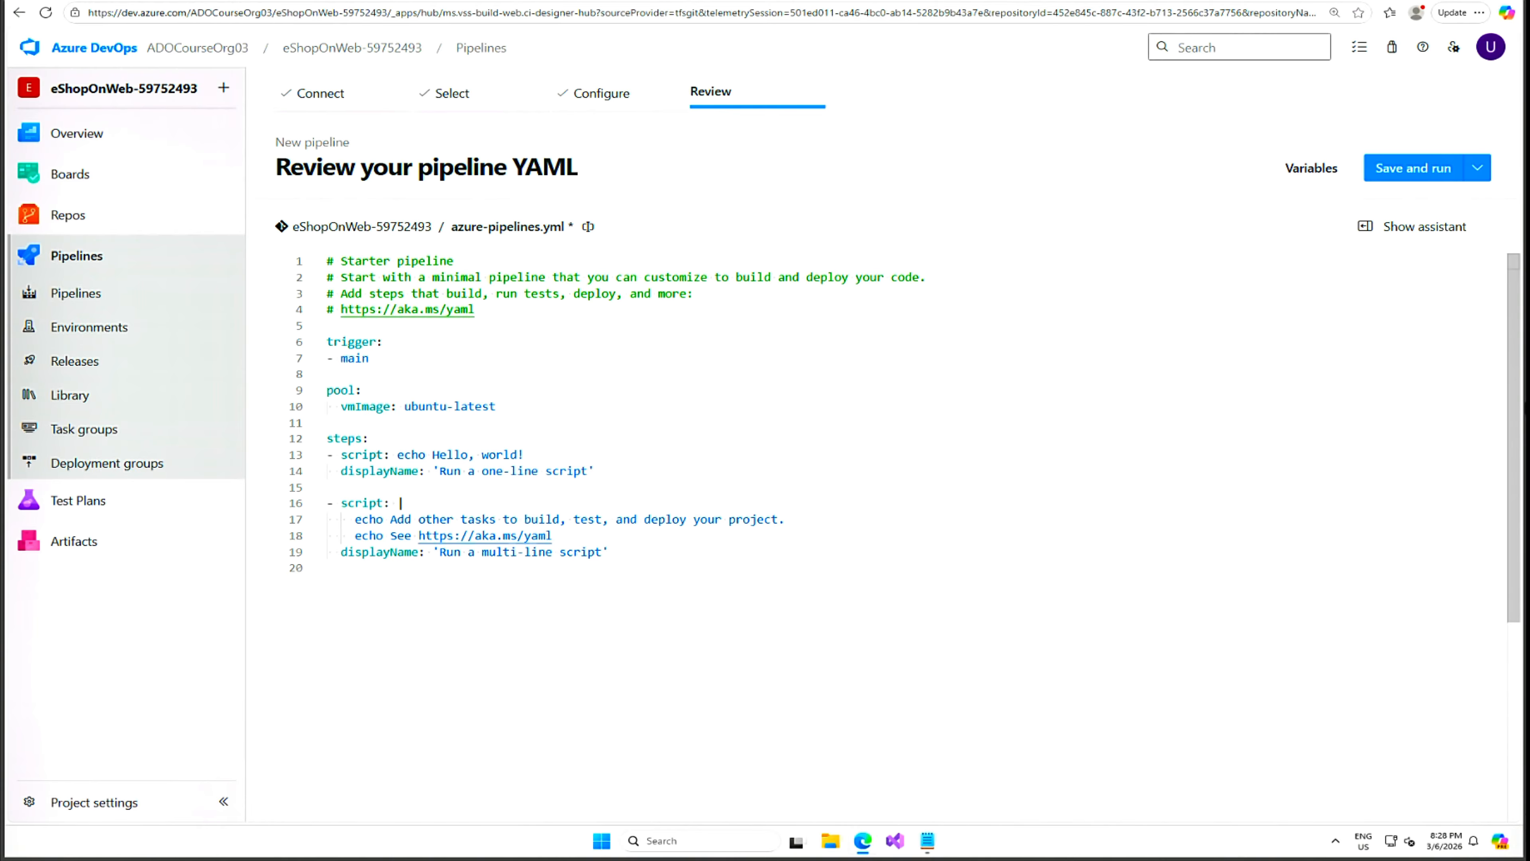
drag(1529, 85, 1063, 63)
scroll(928, 410, down, 4)
scroll(1004, 456, down, 10)
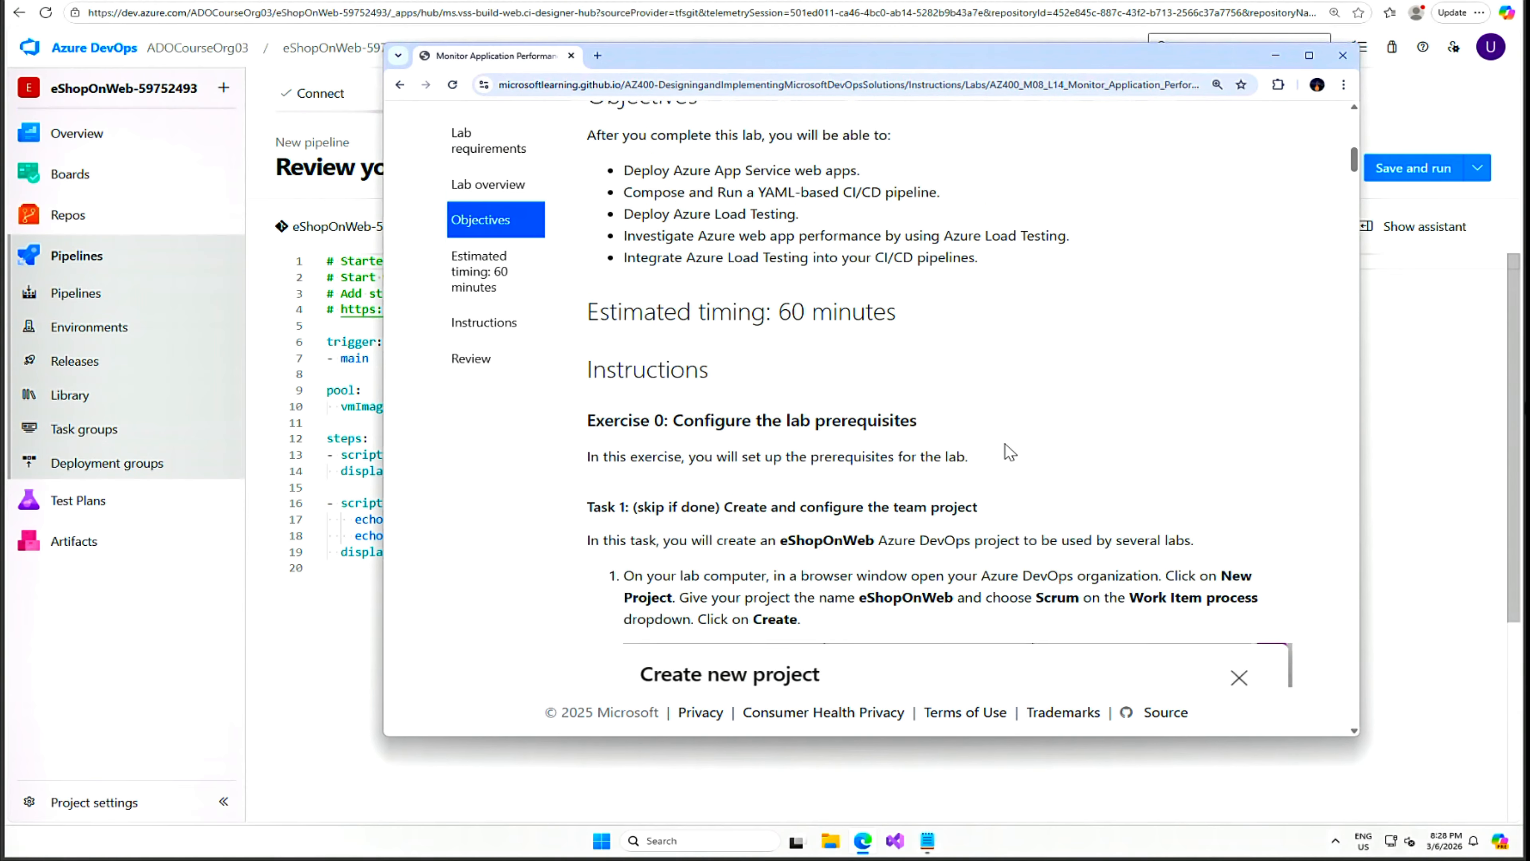
scroll(1003, 456, down, 20)
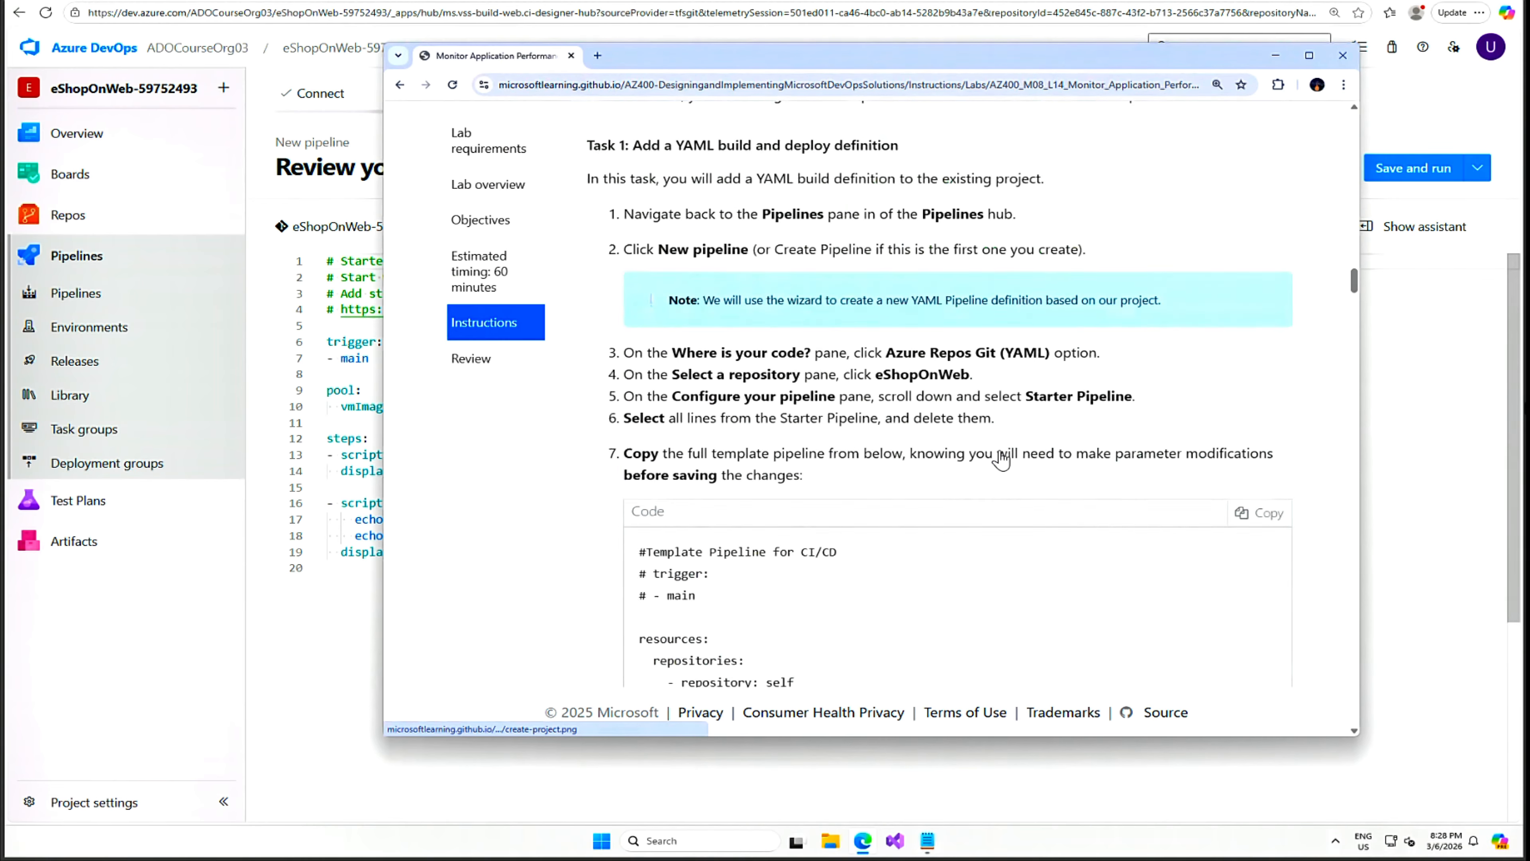
scroll(1002, 460, up, 5)
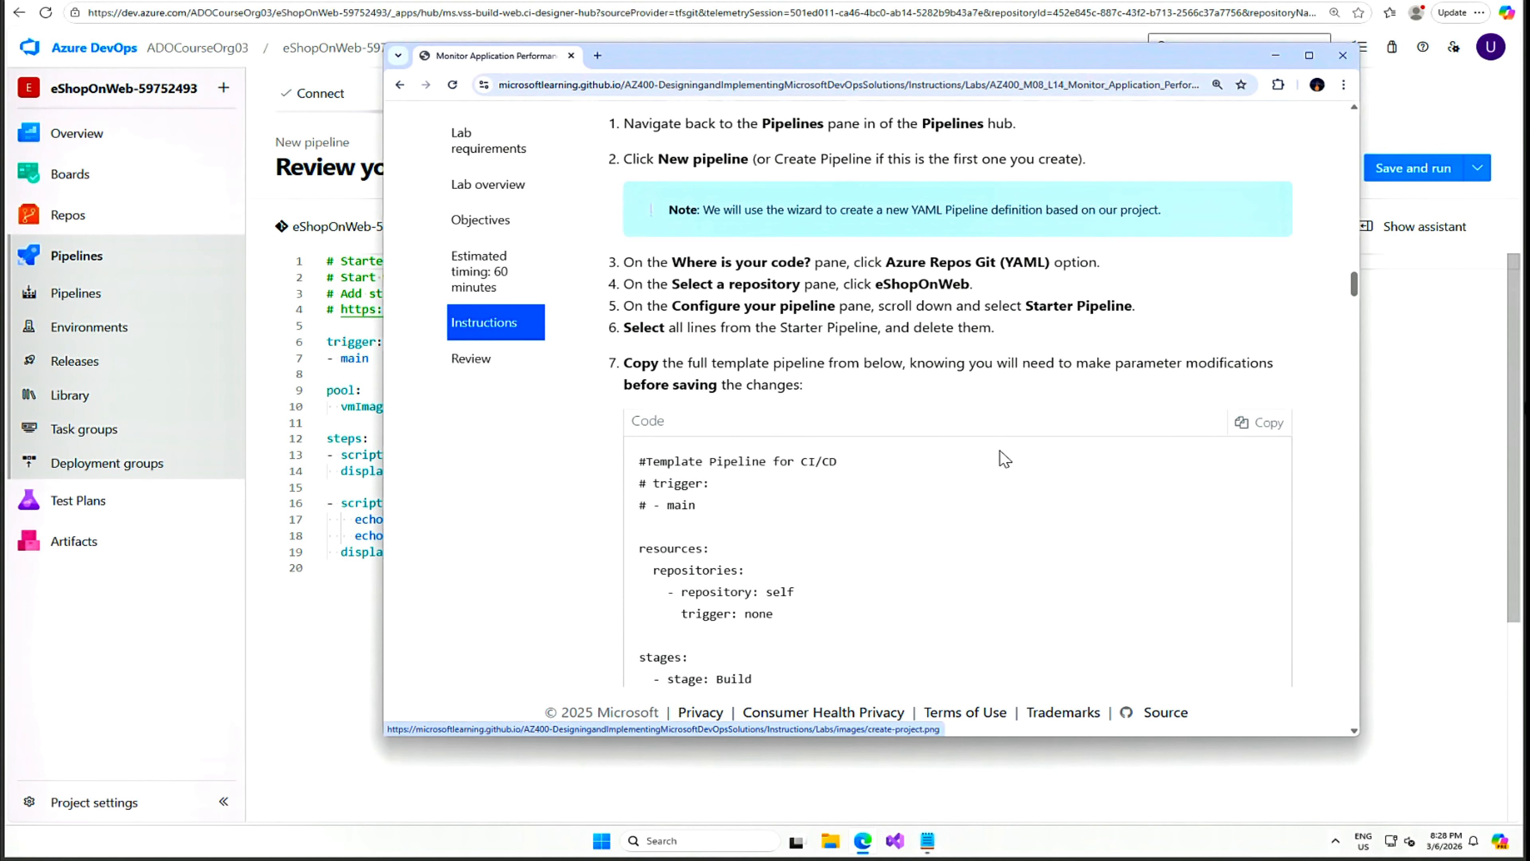
drag(1024, 306, 1137, 310)
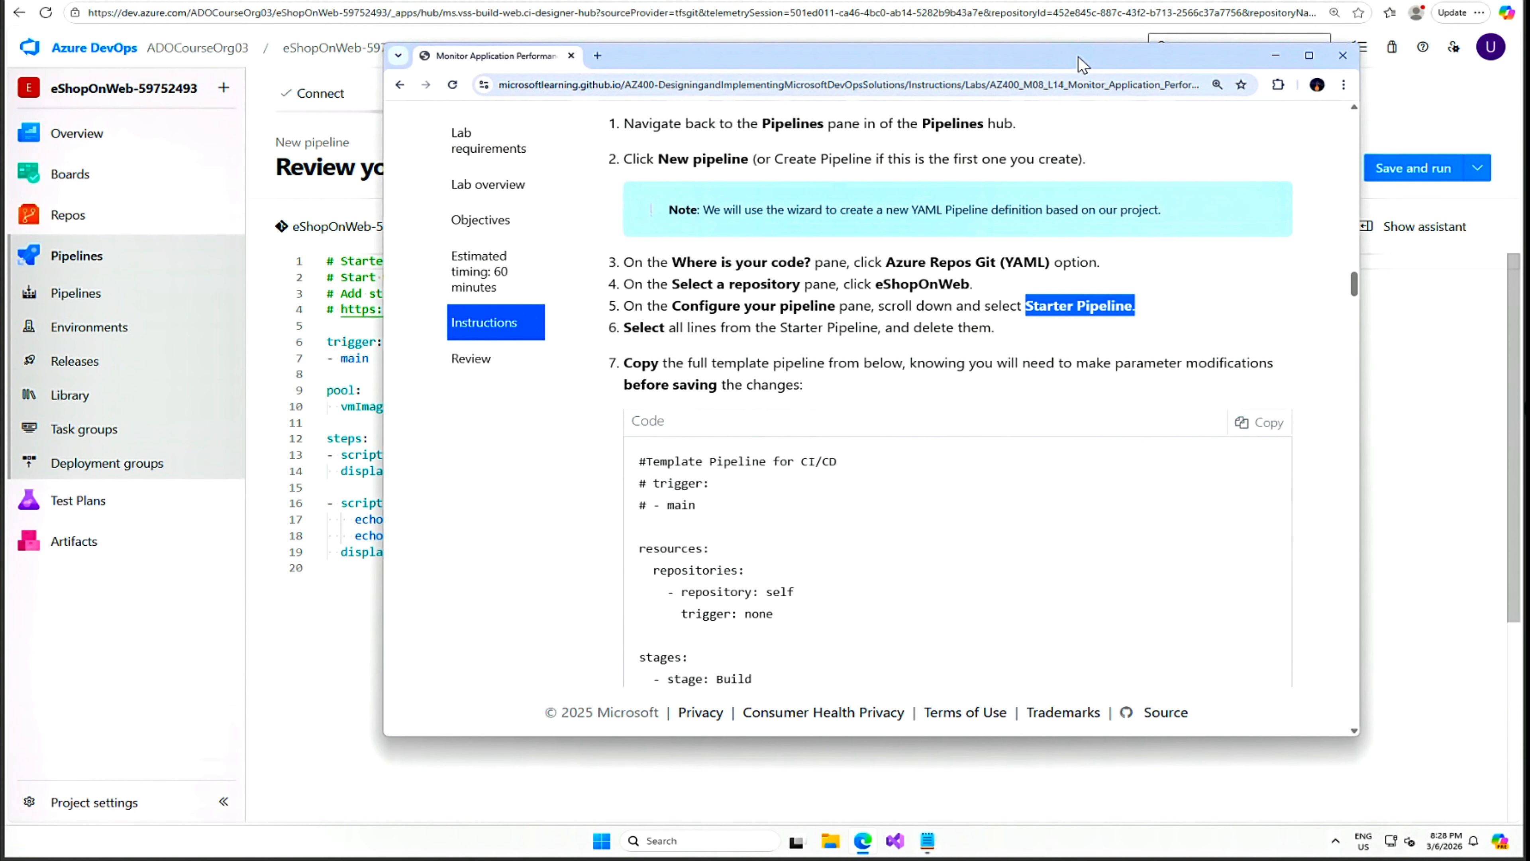
drag(1079, 56, 1529, 422)
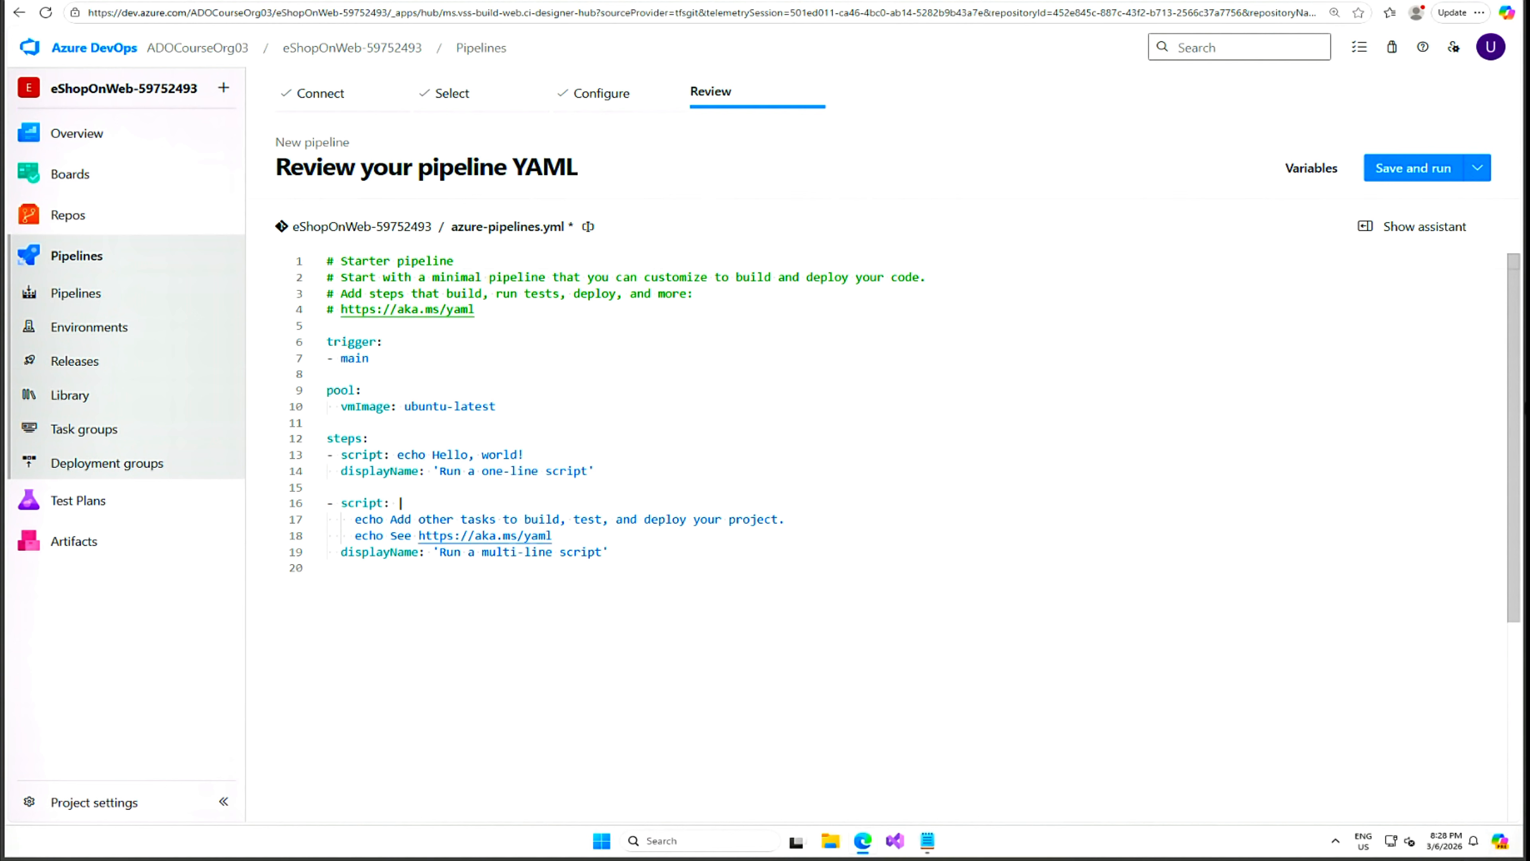
Replace the entire starter YAML with the lab's pasted build-and-deploy pipeline template.
drag(610, 551, 370, 438)
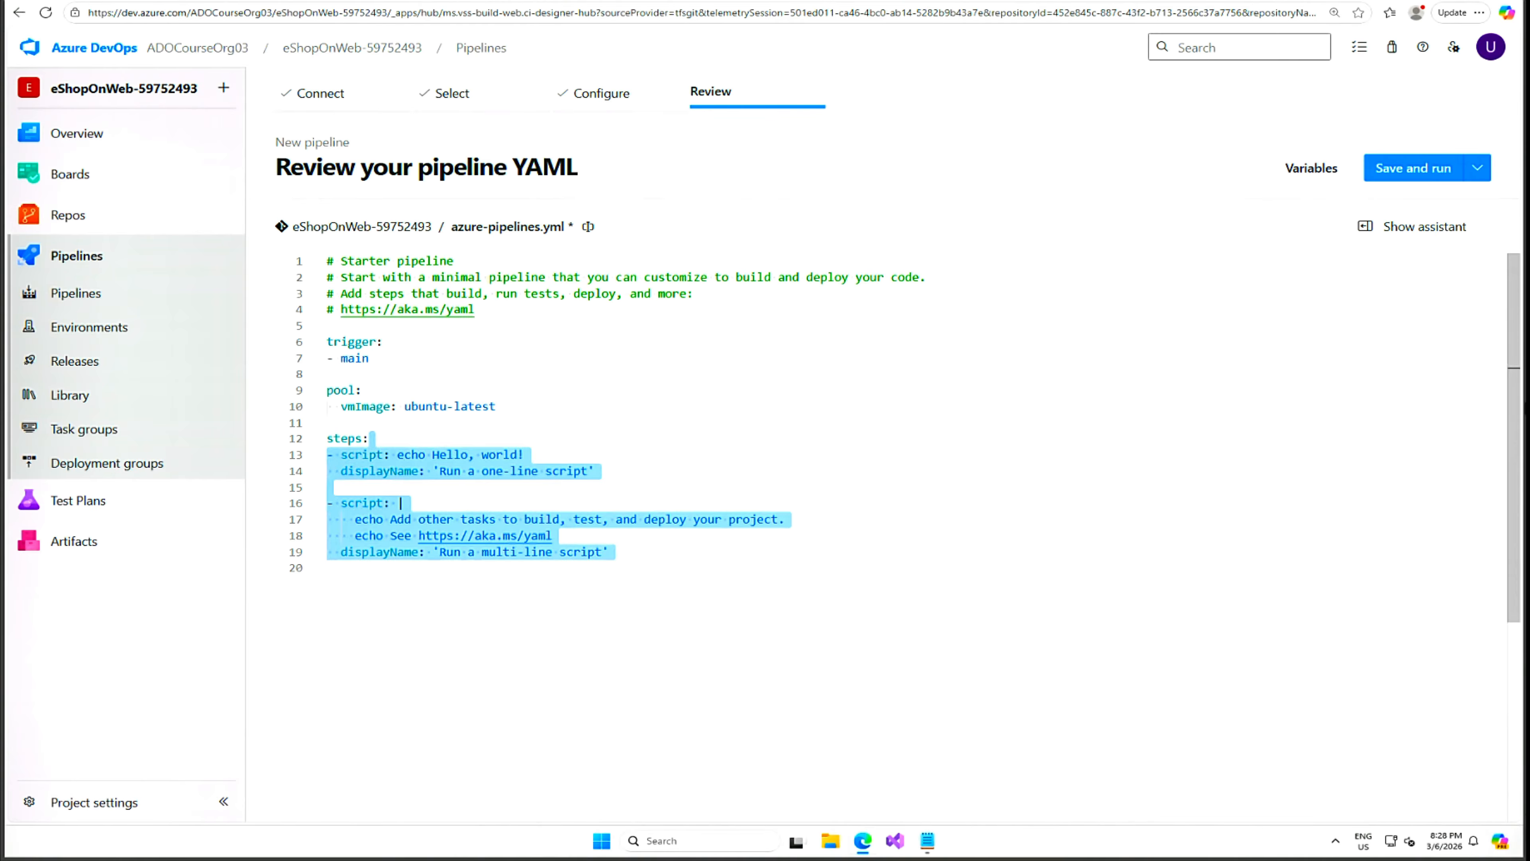
click(475, 310)
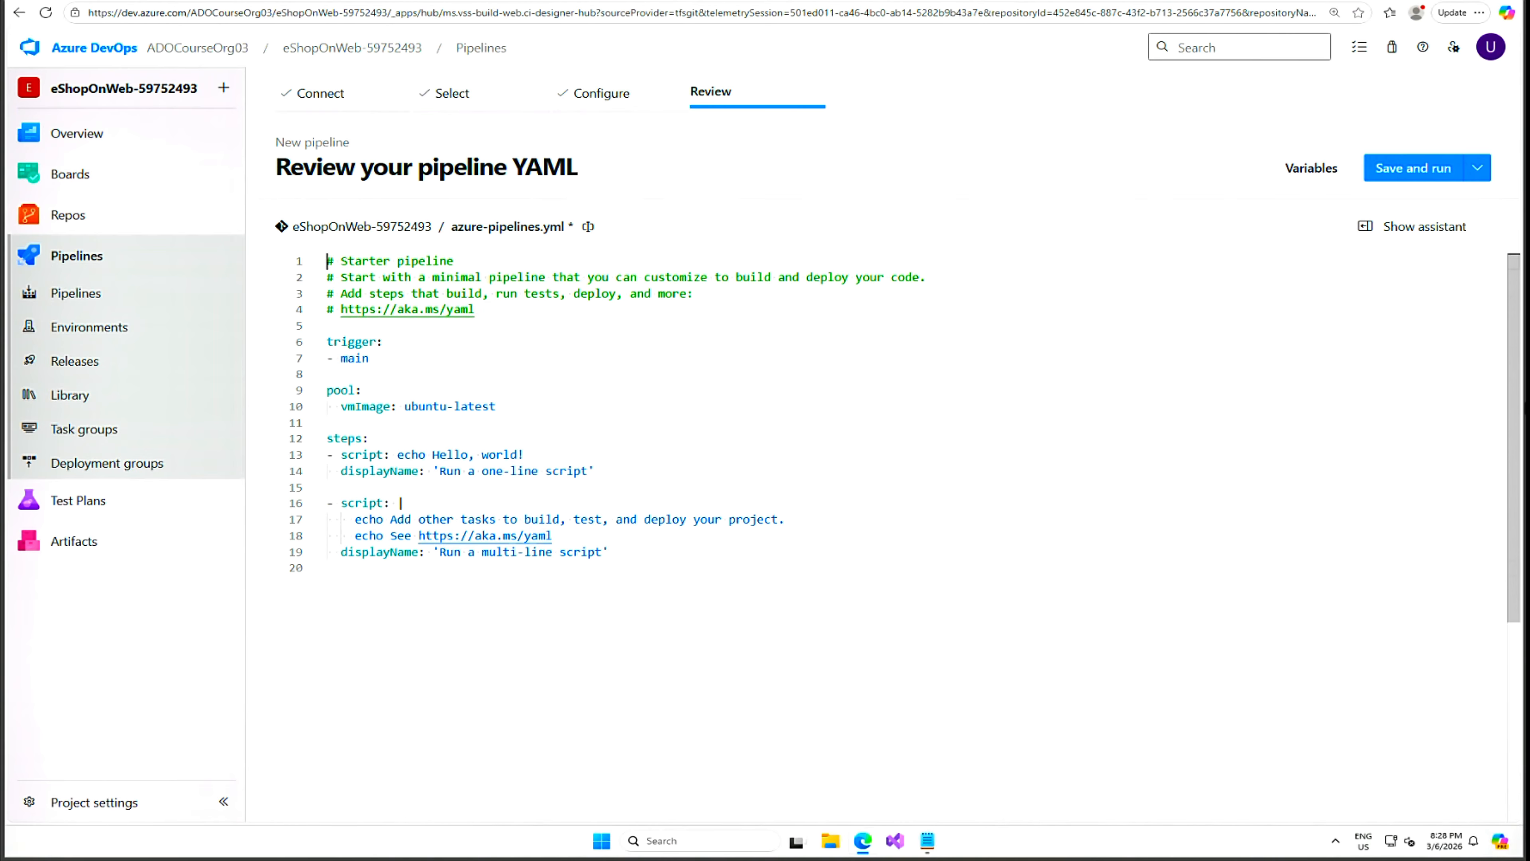
key(ctrl+a)
key(Delete)
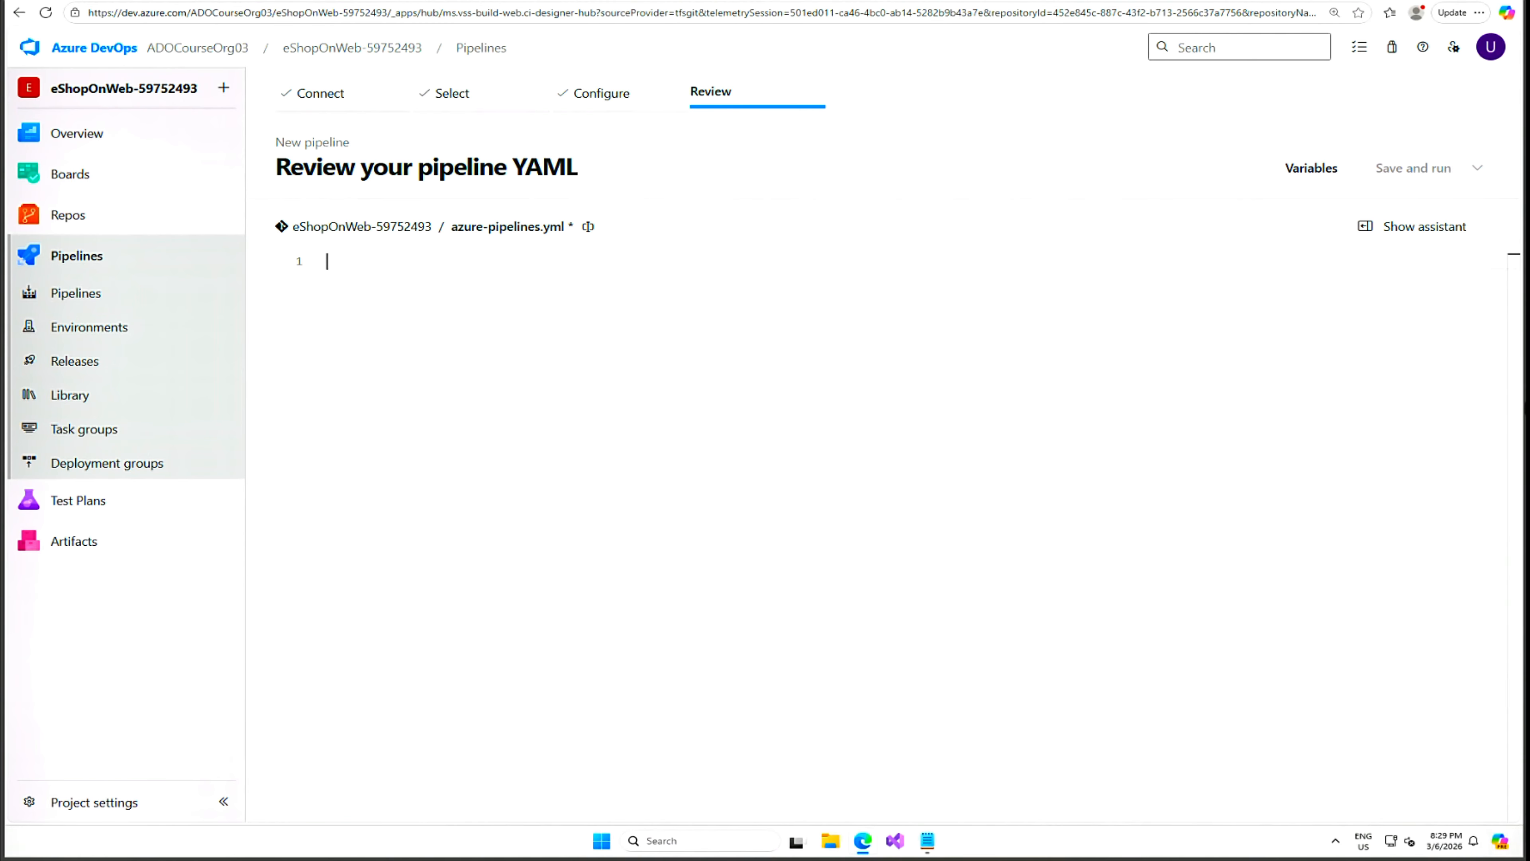
key(ctrl+v)
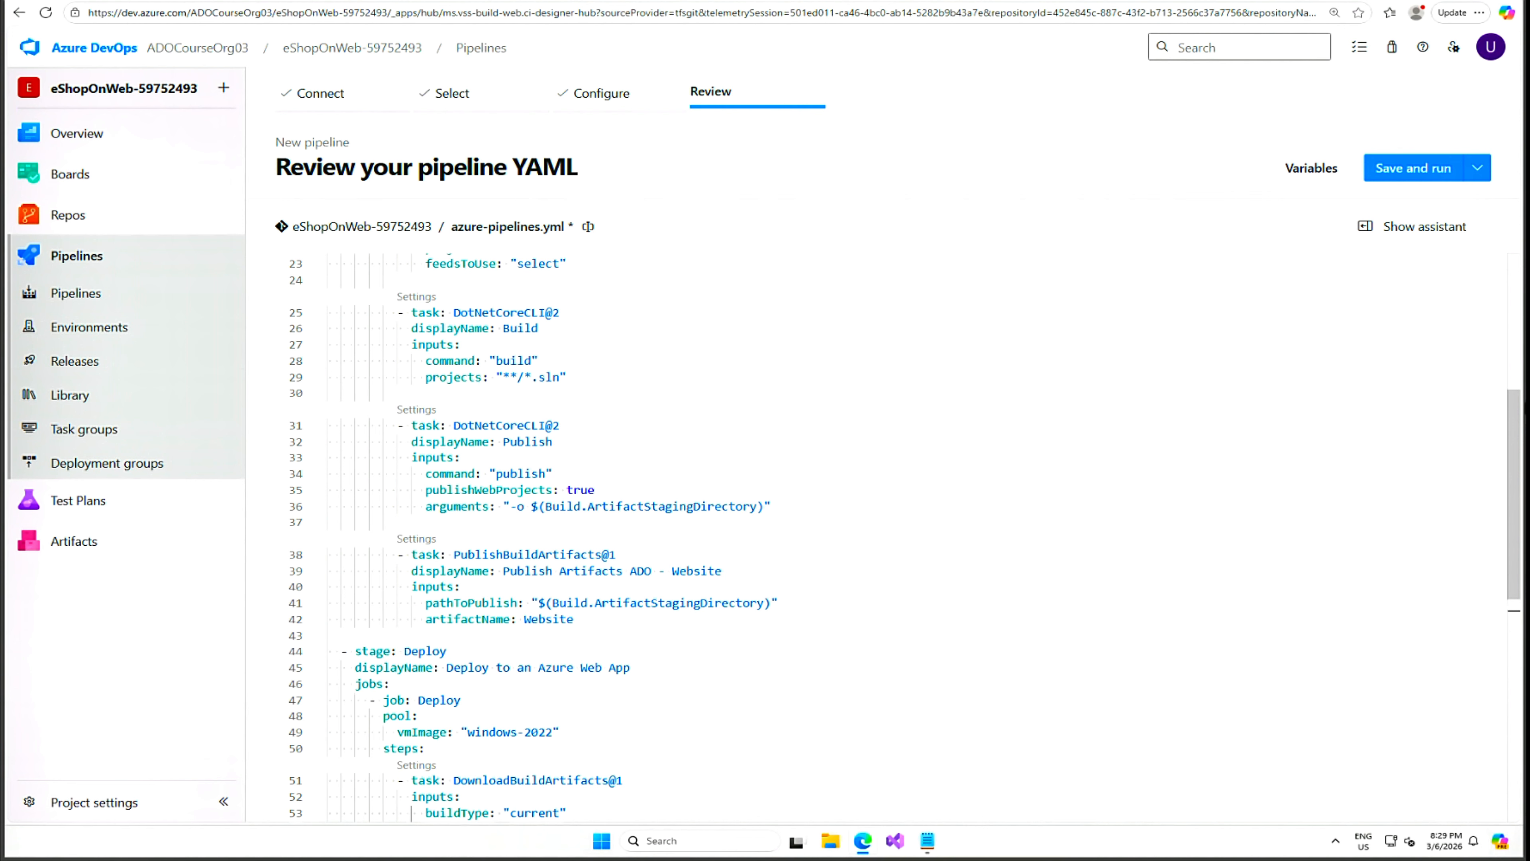
Insert a blank line after the Website artifact download step and show the task assistant.
scroll(874, 536, down, 10)
scroll(874, 536, up, 4)
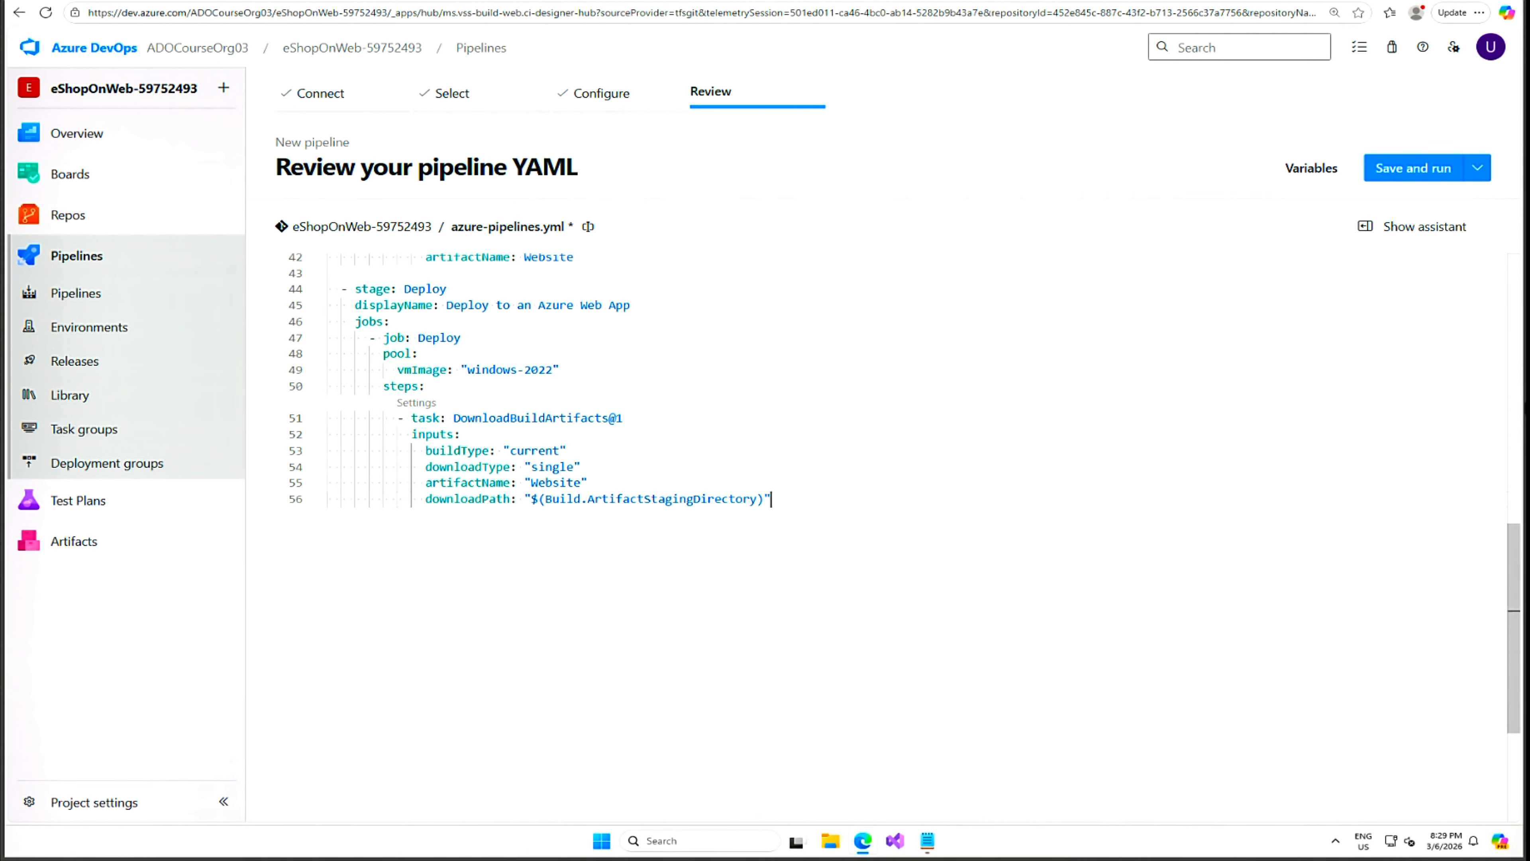
scroll(873, 537, up, 2)
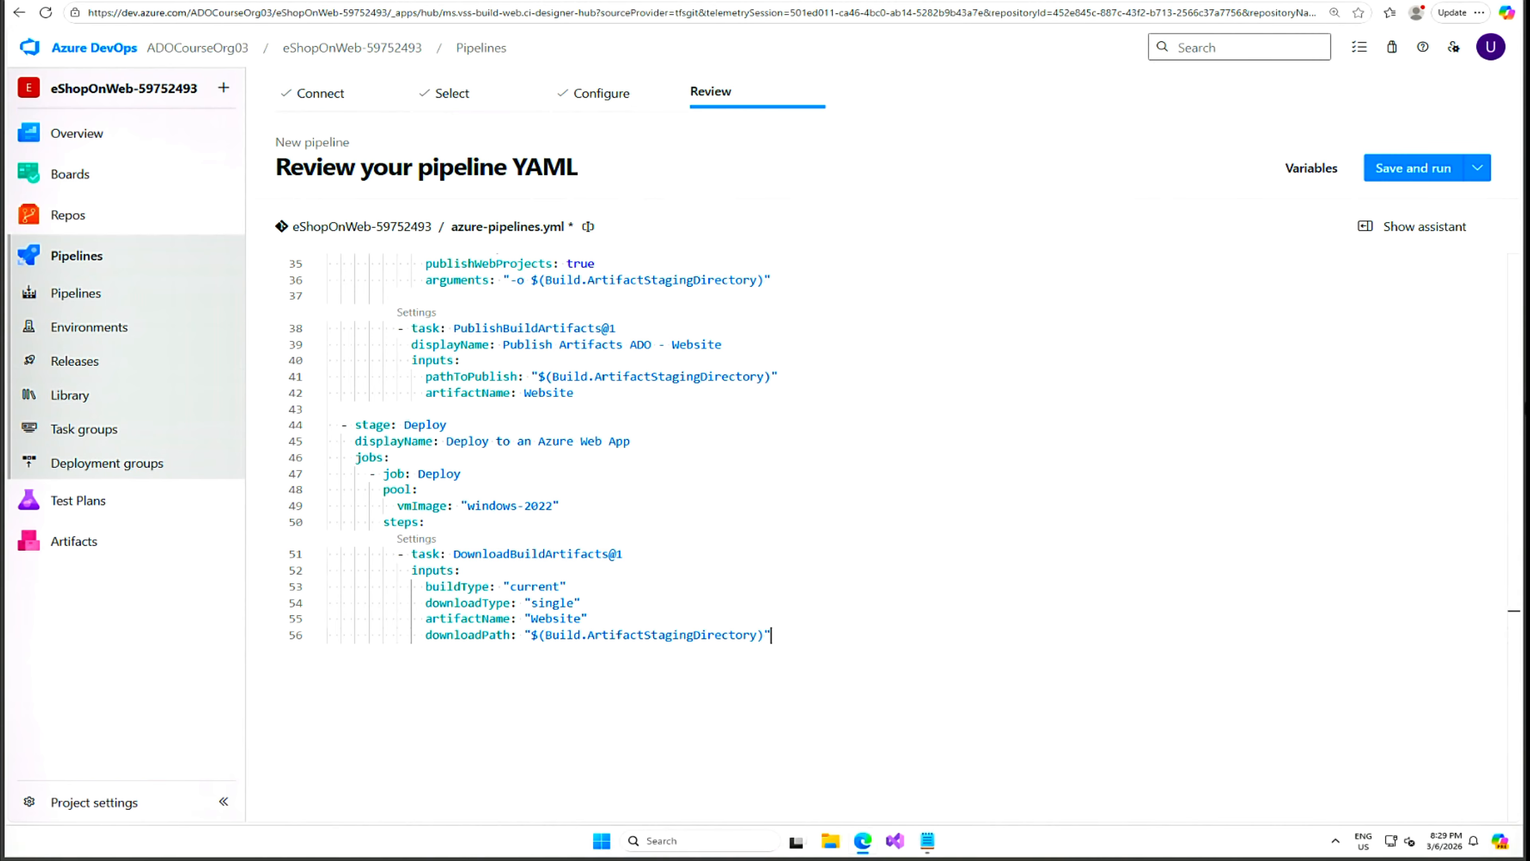
key(Return)
click(1425, 233)
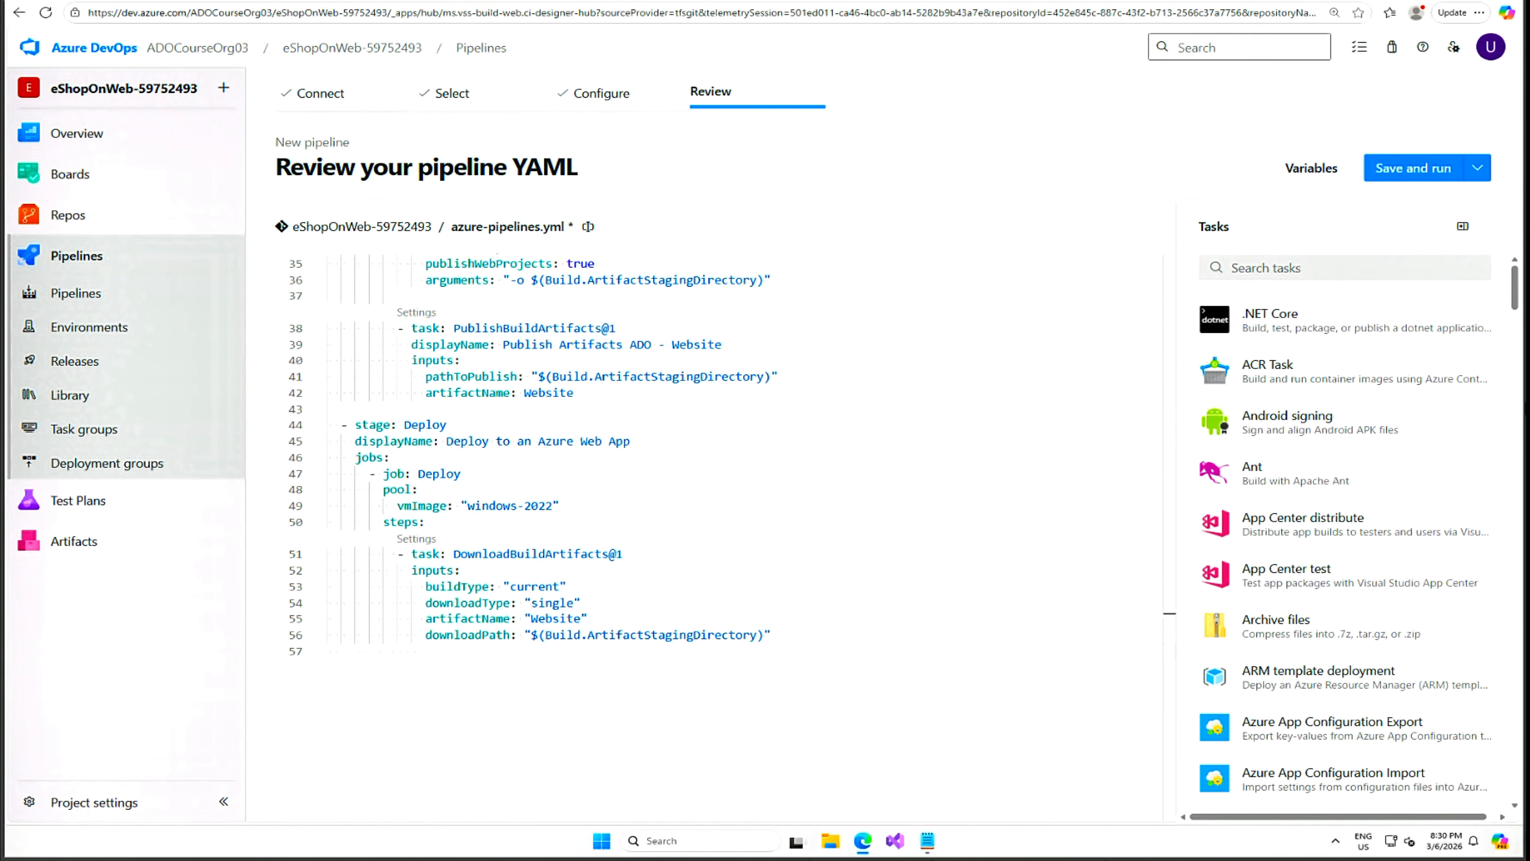
Add the Azure App Service deploy task and authorize the lab subscription for it.
click(1345, 268)
text(Azure app s)
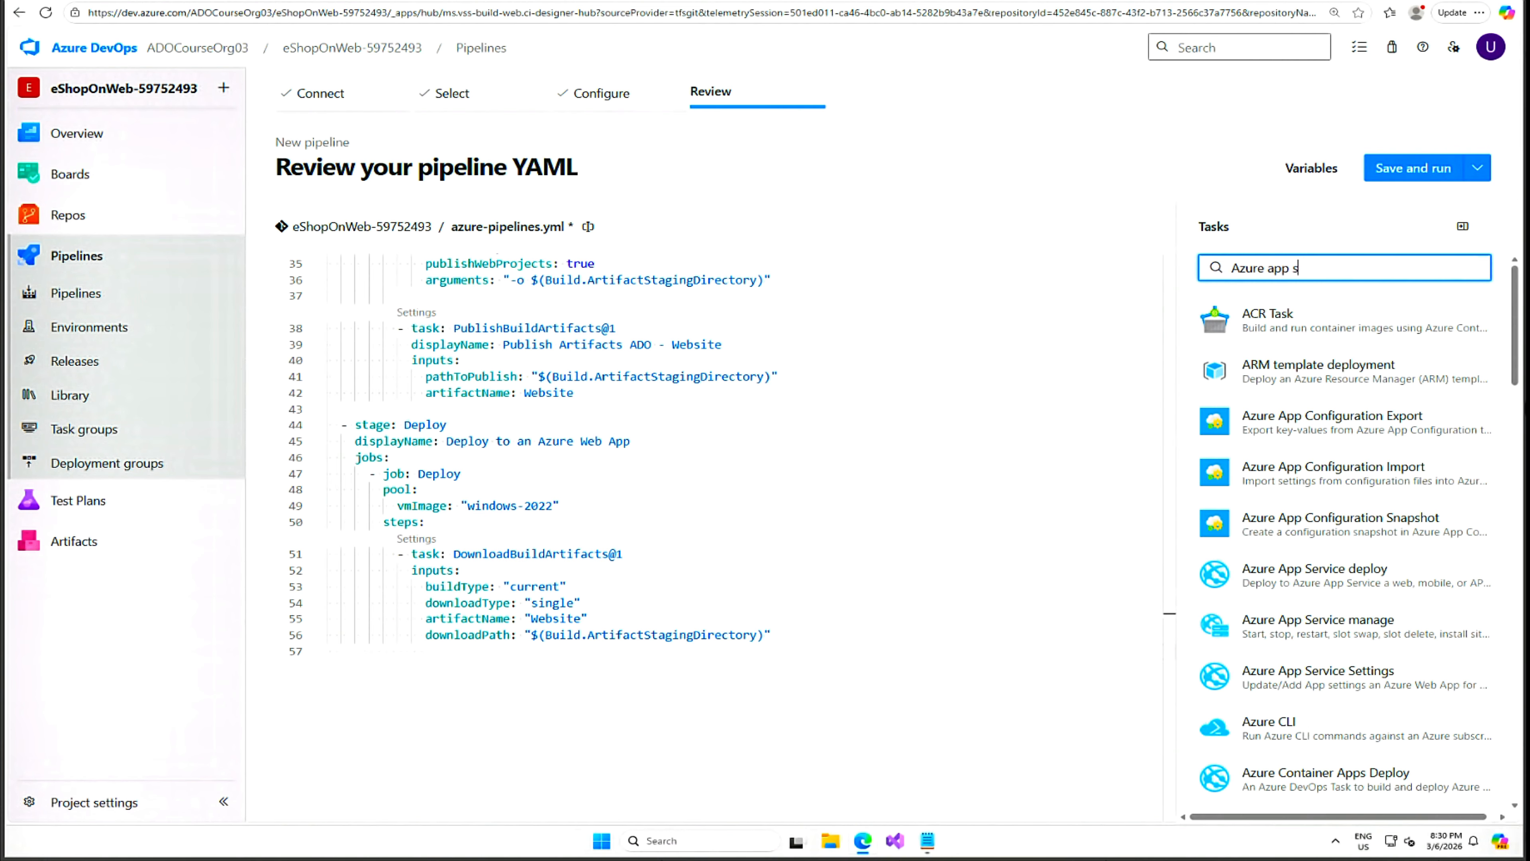
text(ervice)
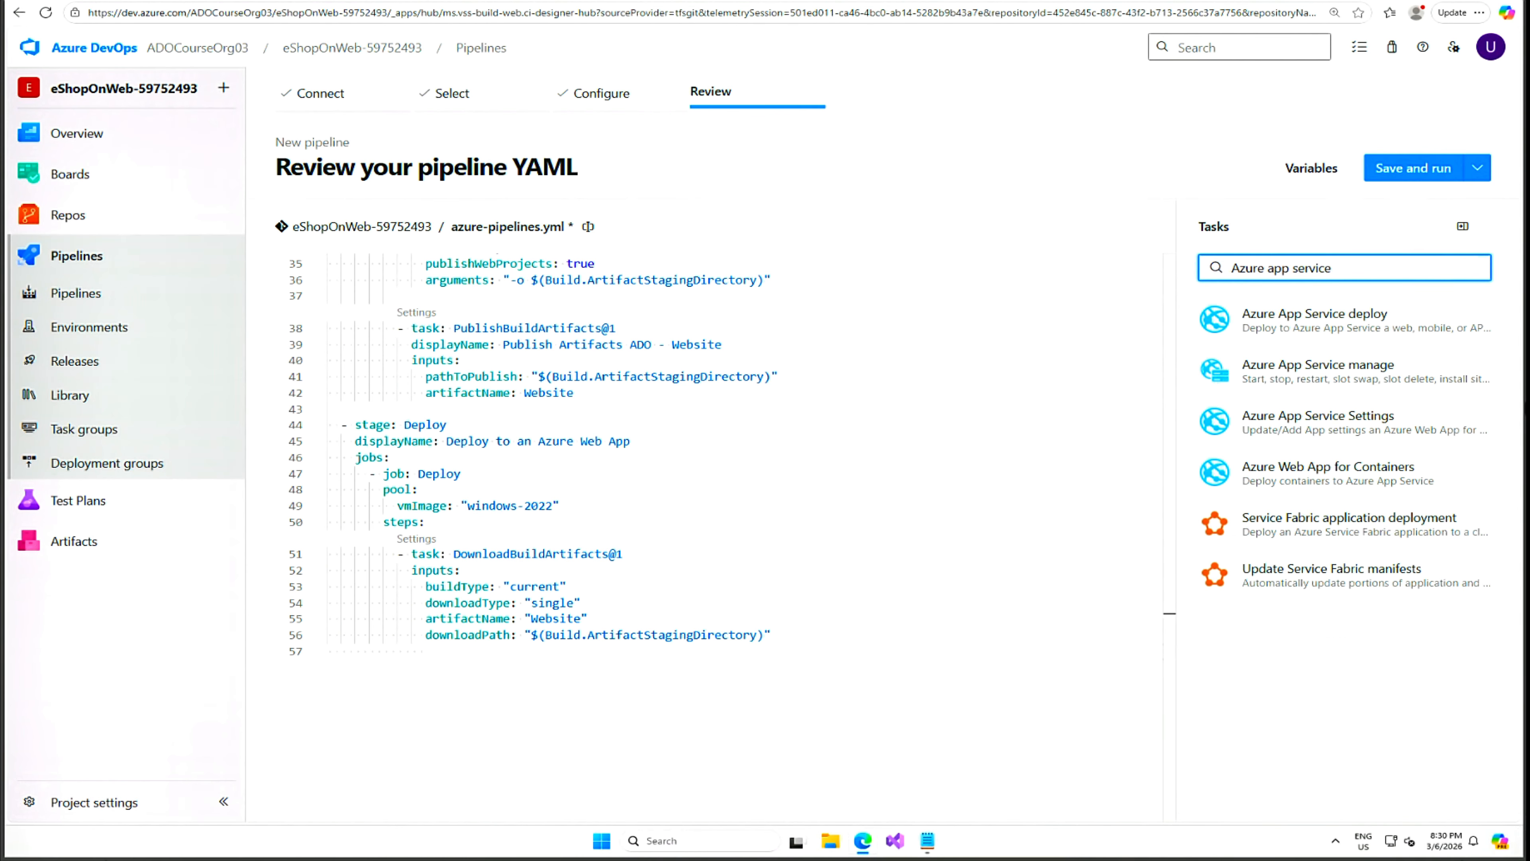
click(1311, 324)
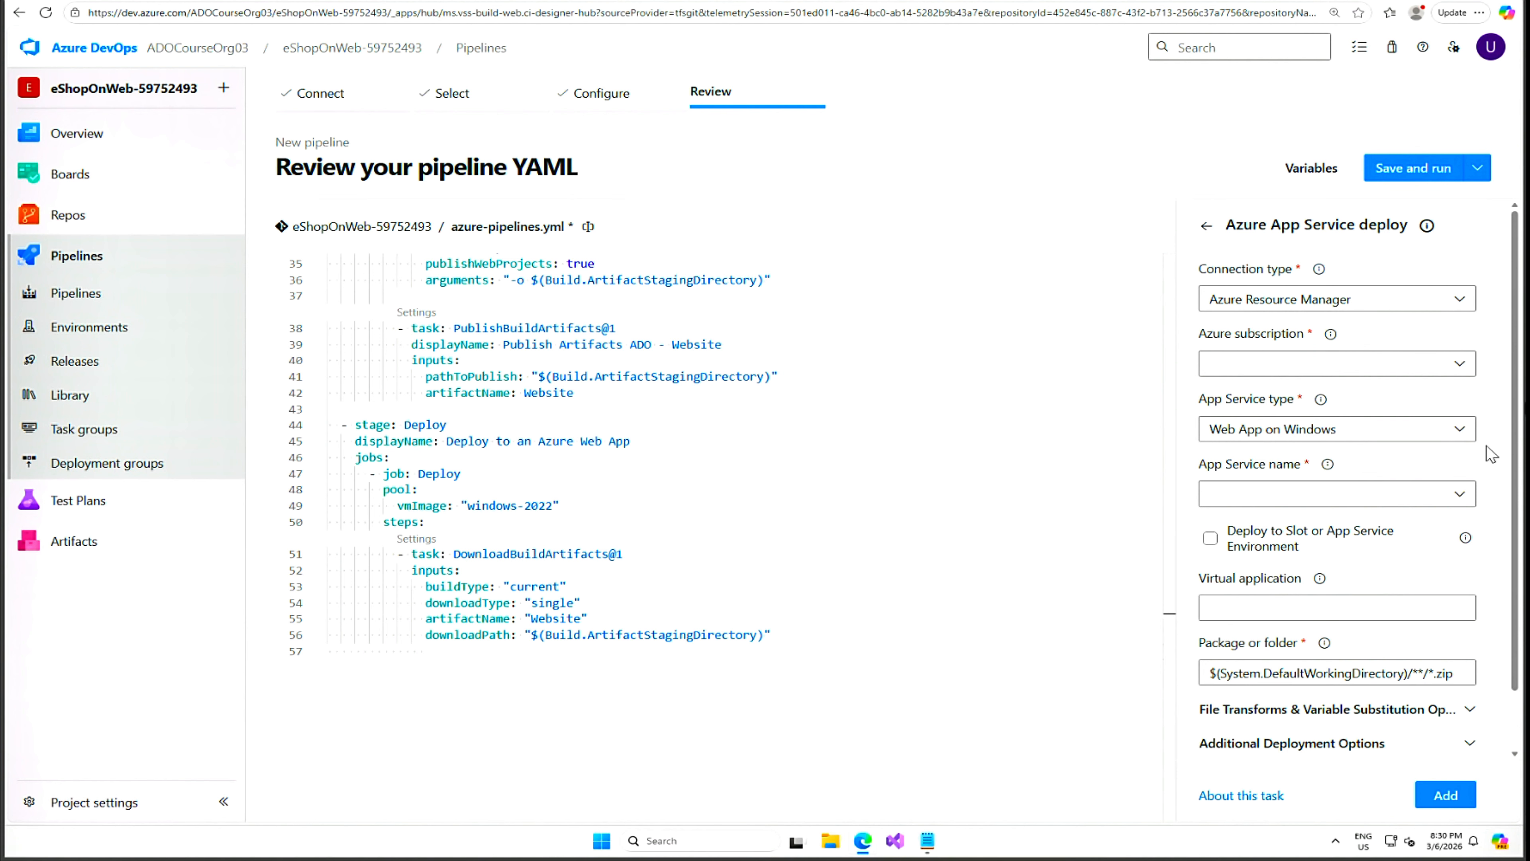
click(1457, 364)
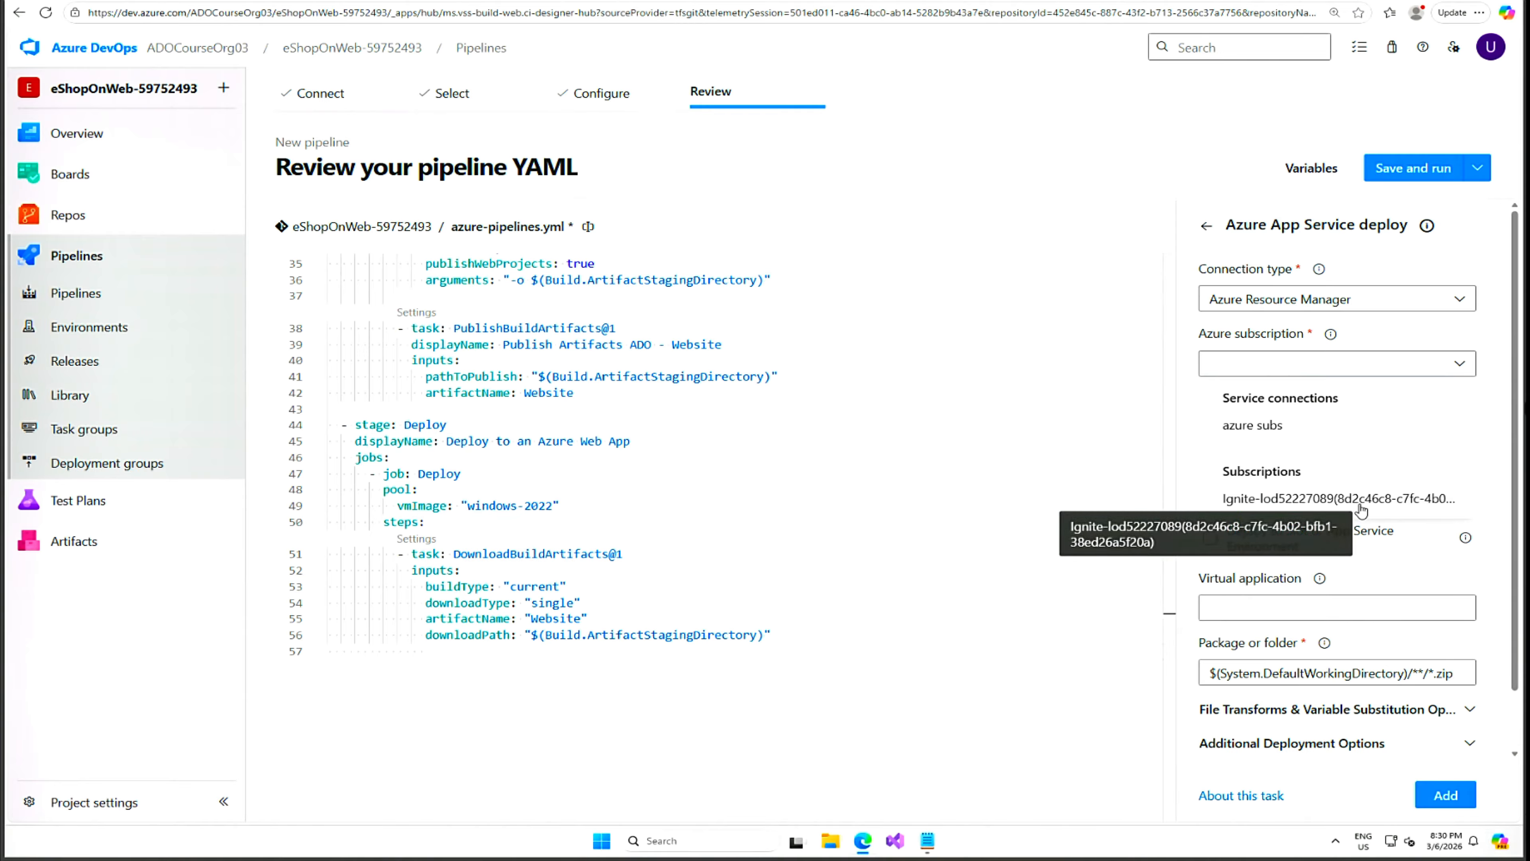
click(1361, 508)
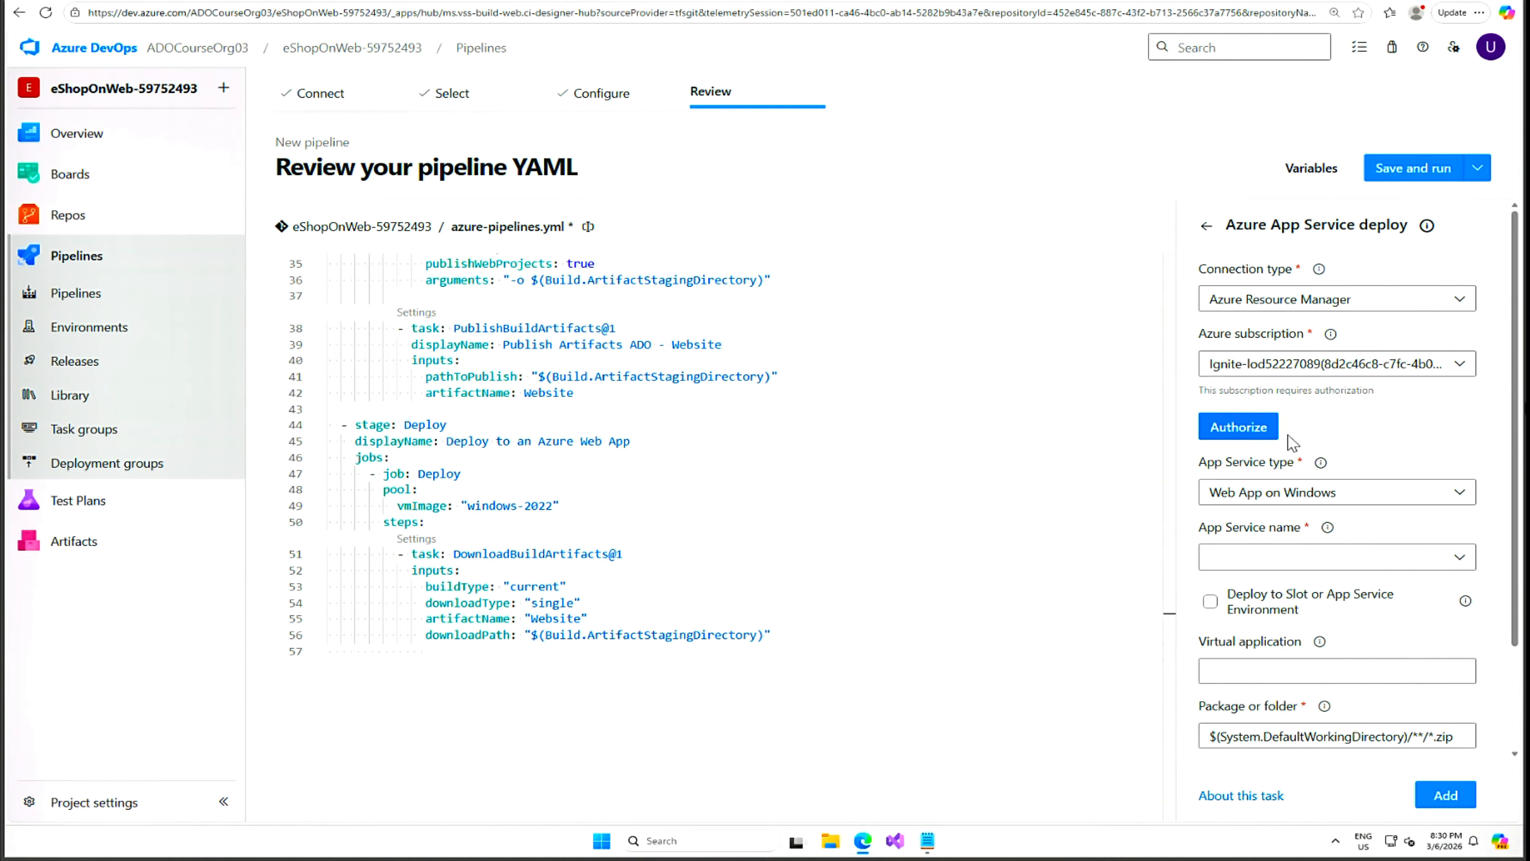
click(1246, 431)
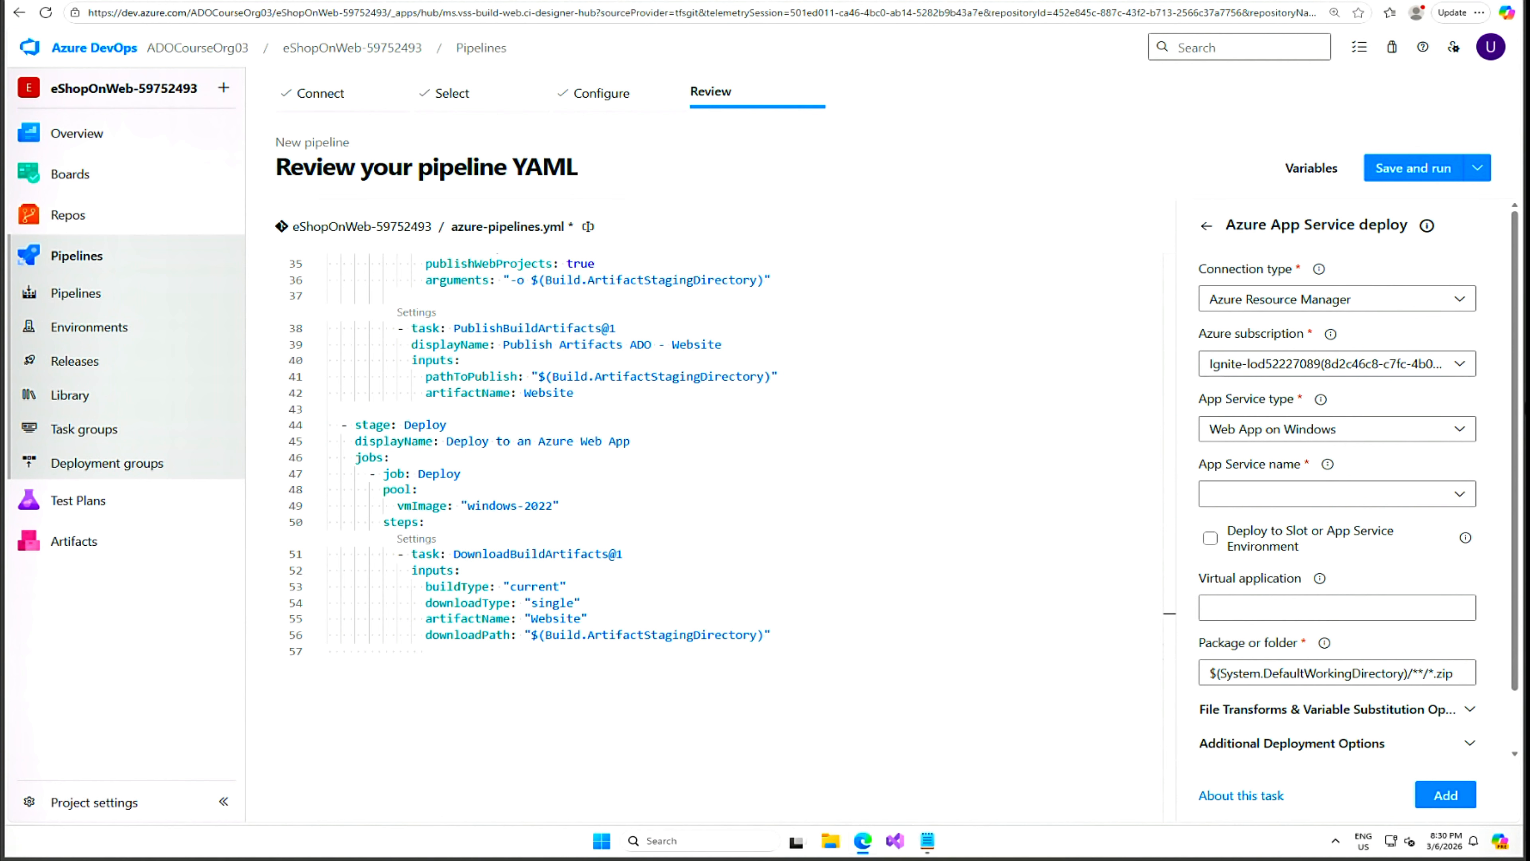
Switch the task's connection to azure subs and select az400eshoponweb59752493 as App Service name.
click(1460, 504)
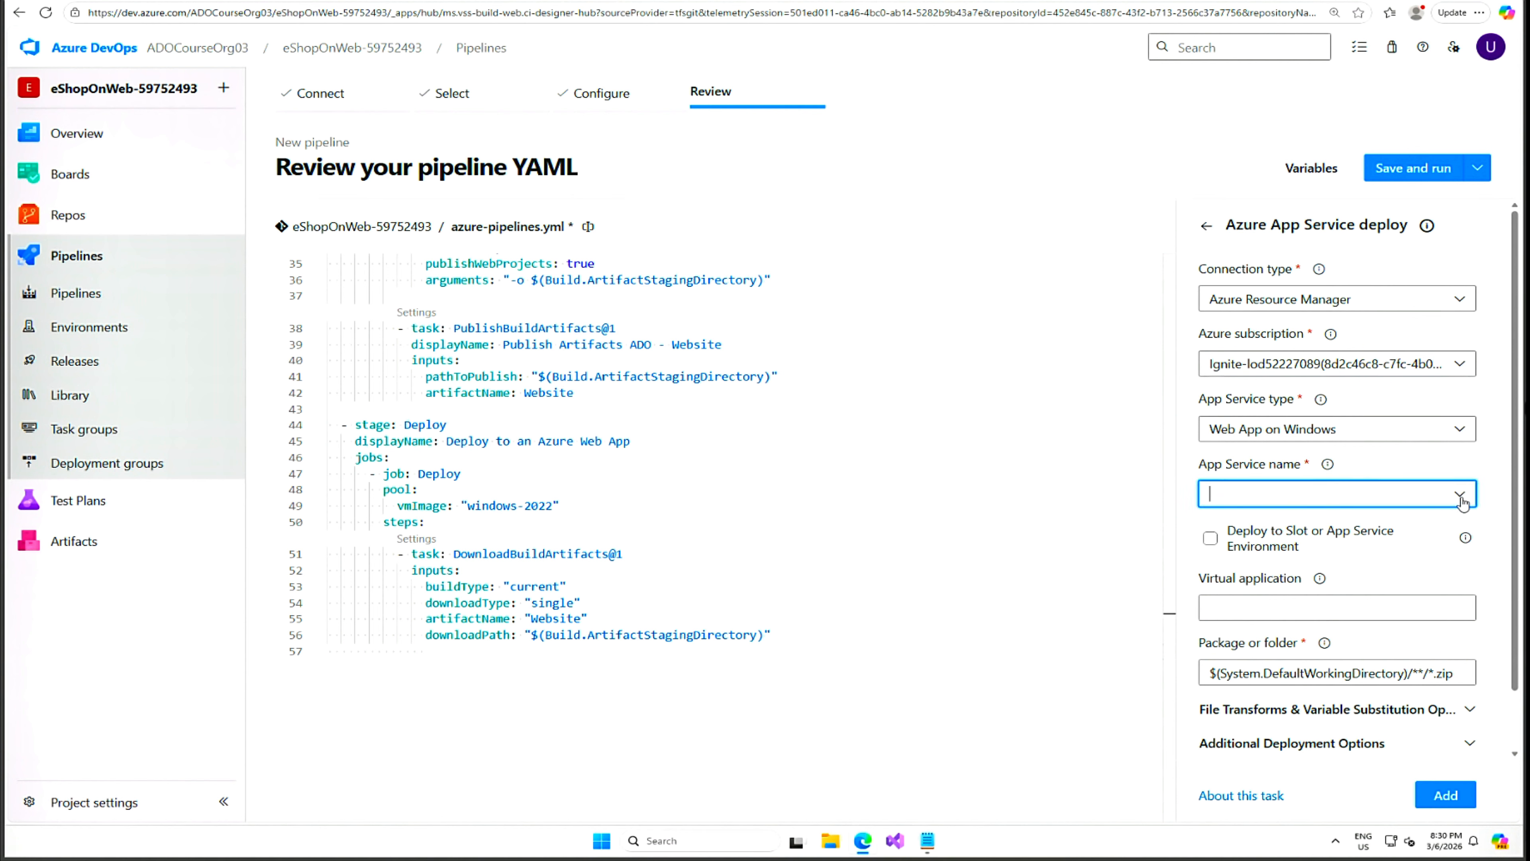
click(1461, 501)
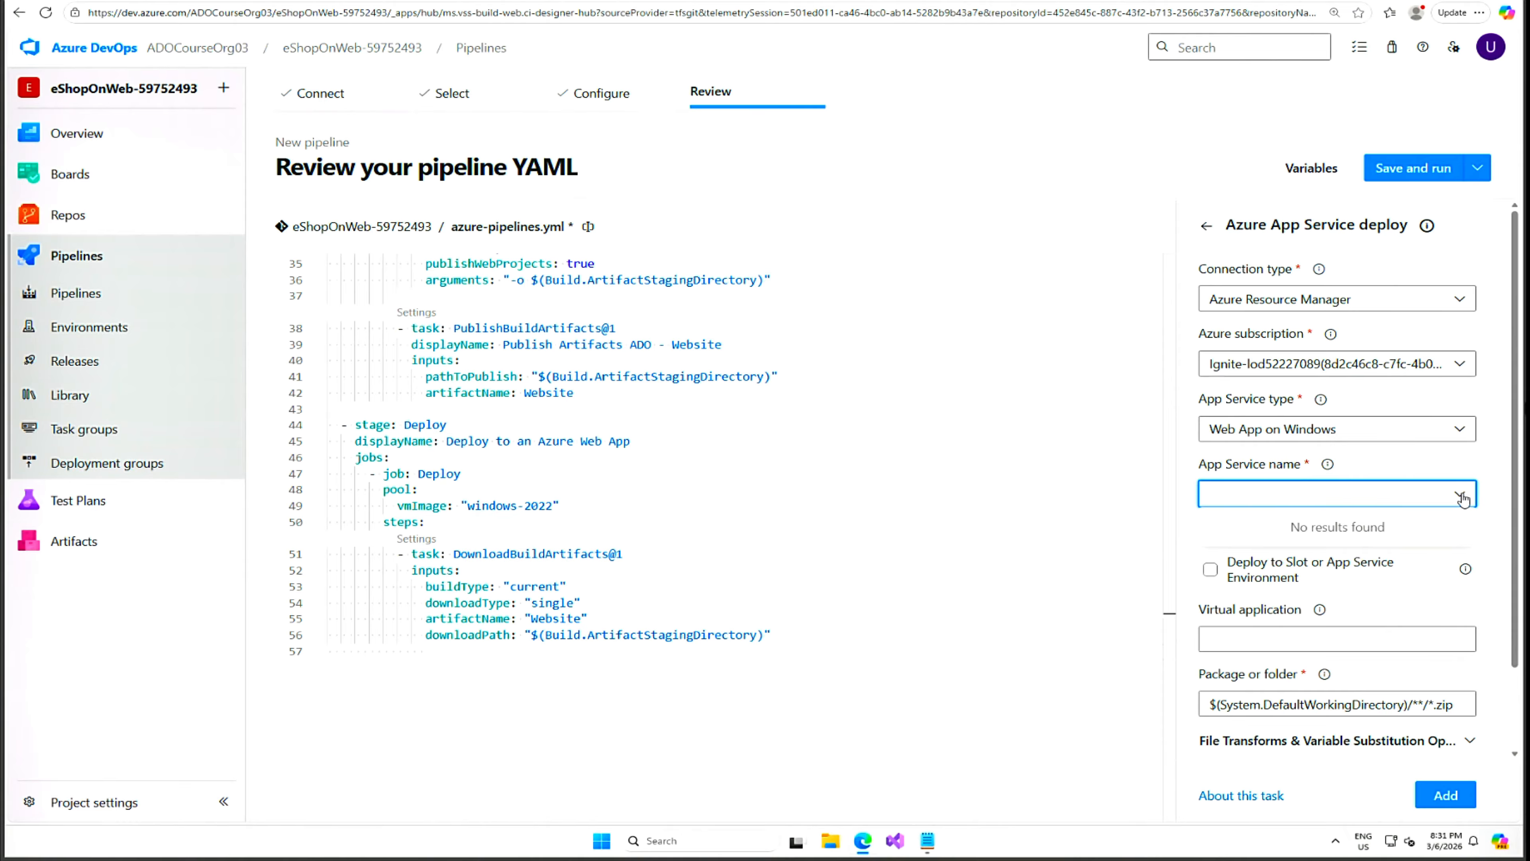
click(1463, 499)
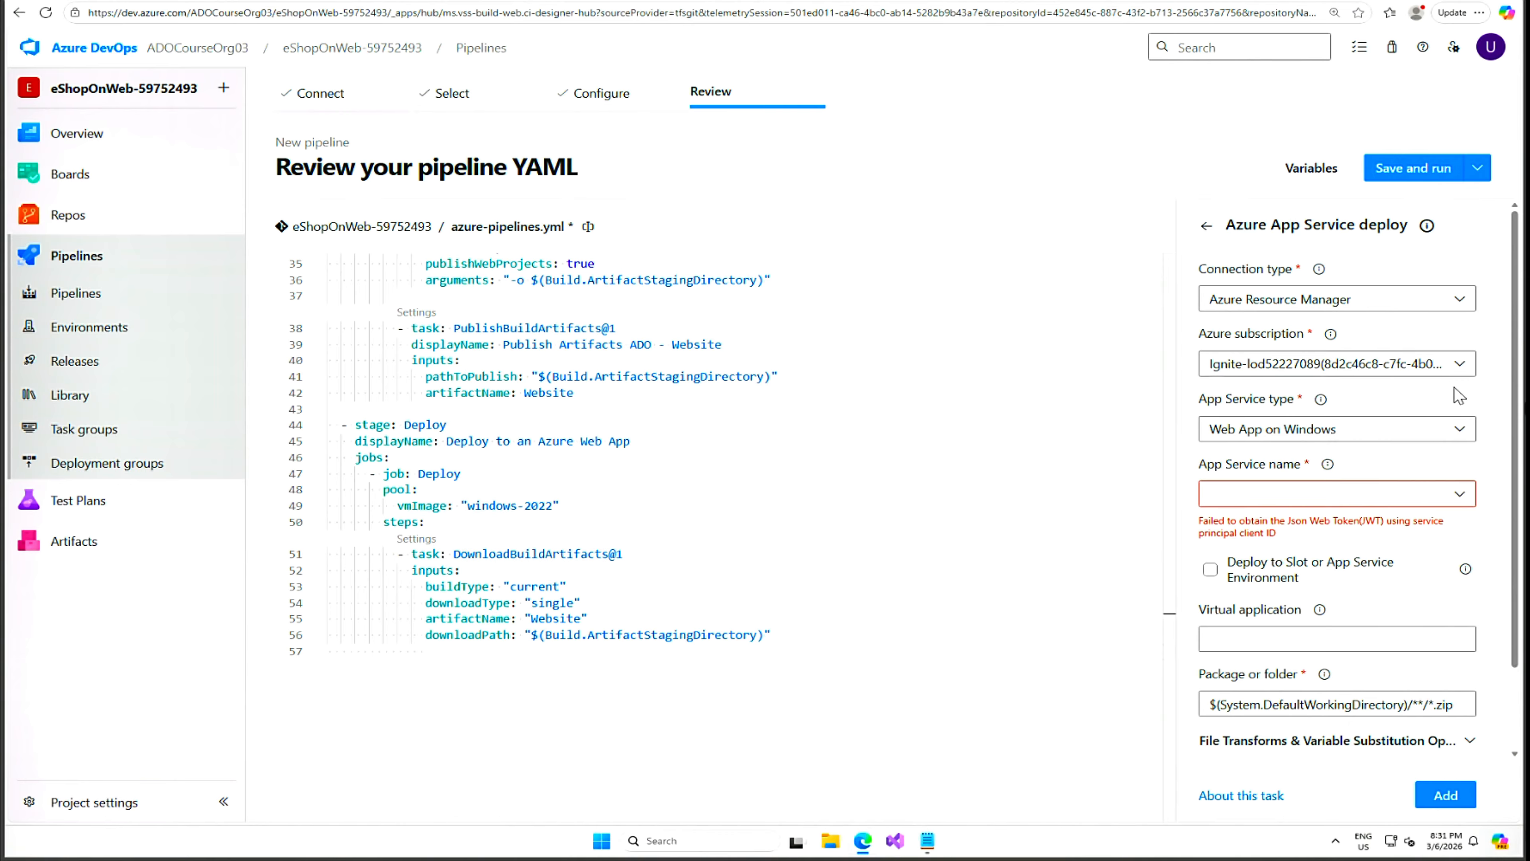
click(1465, 369)
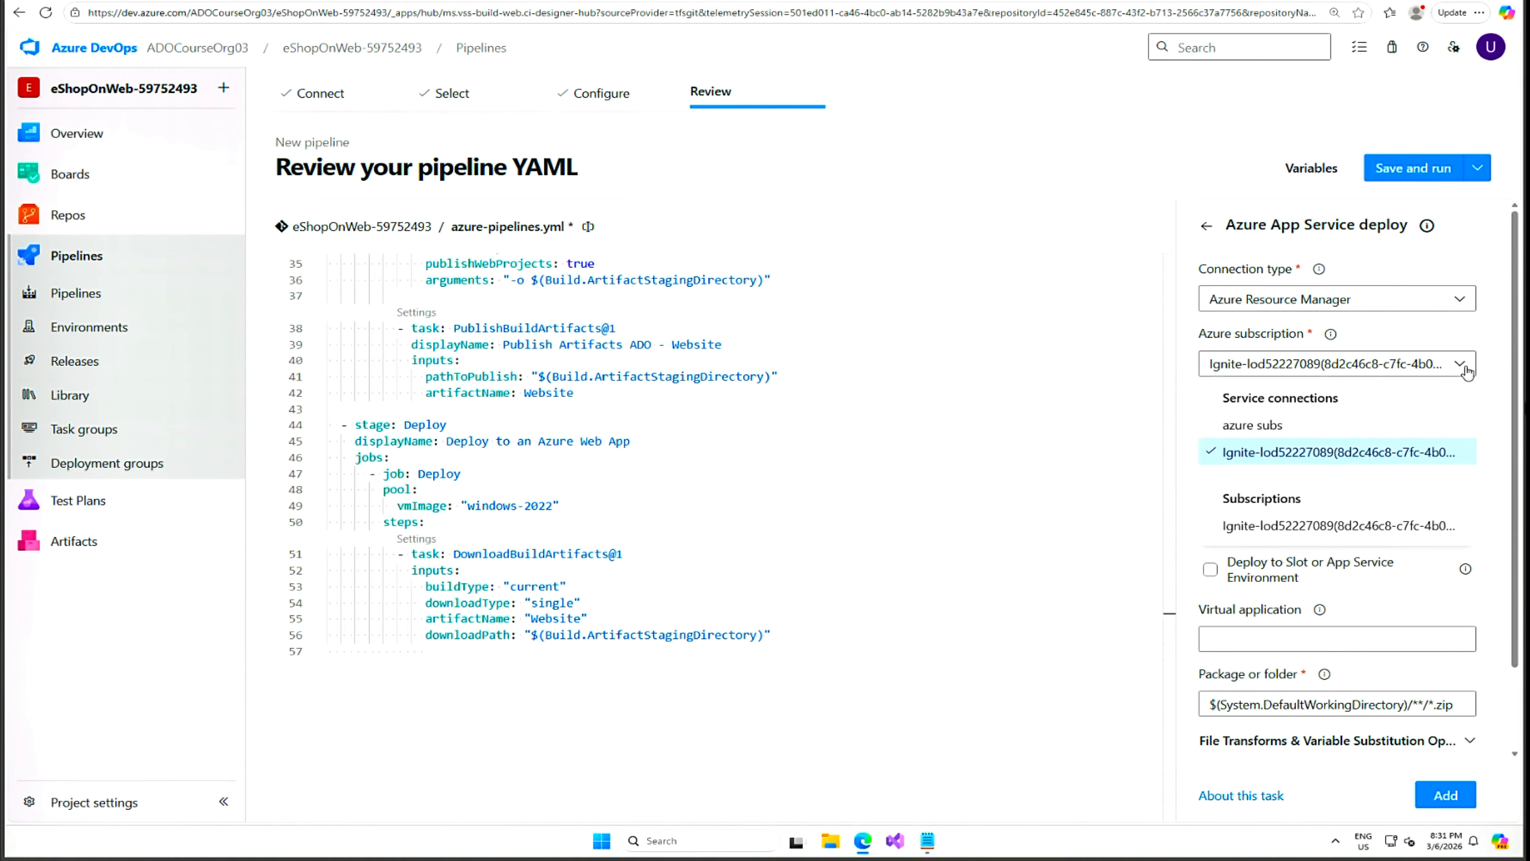
click(1278, 425)
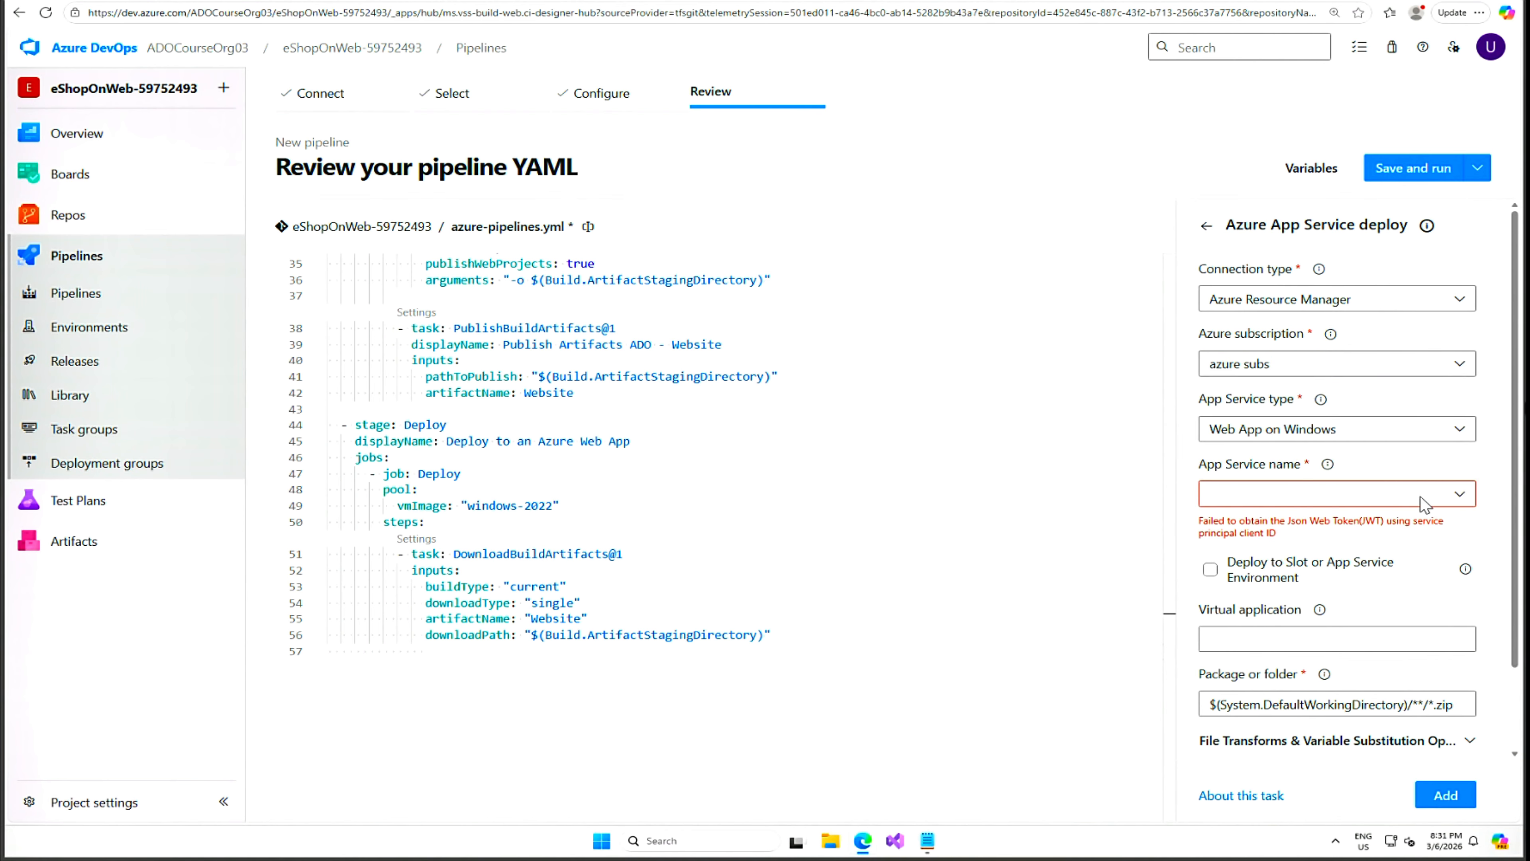
click(1462, 495)
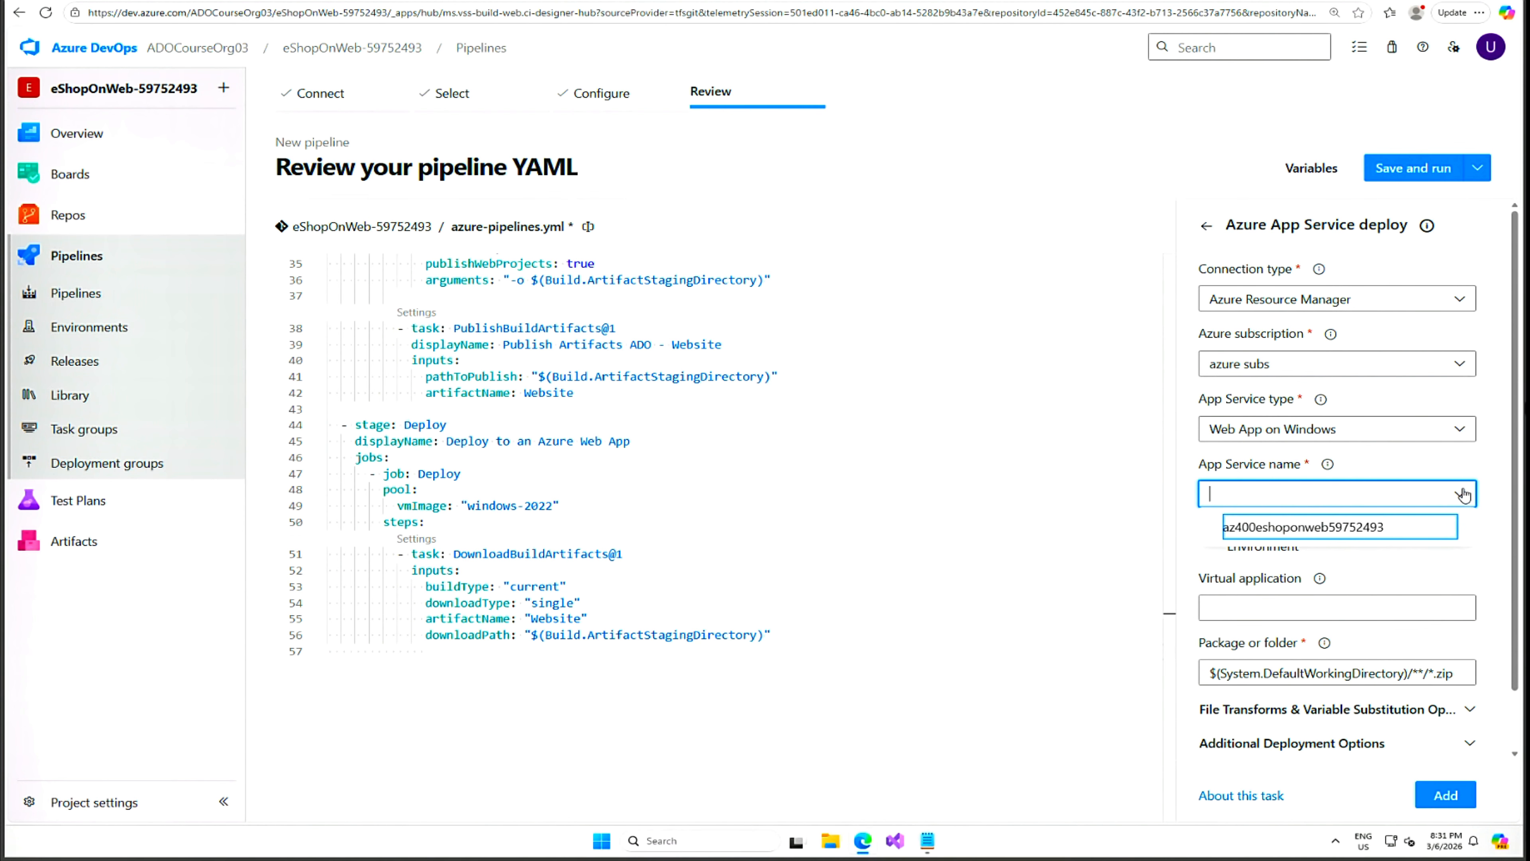
click(1392, 522)
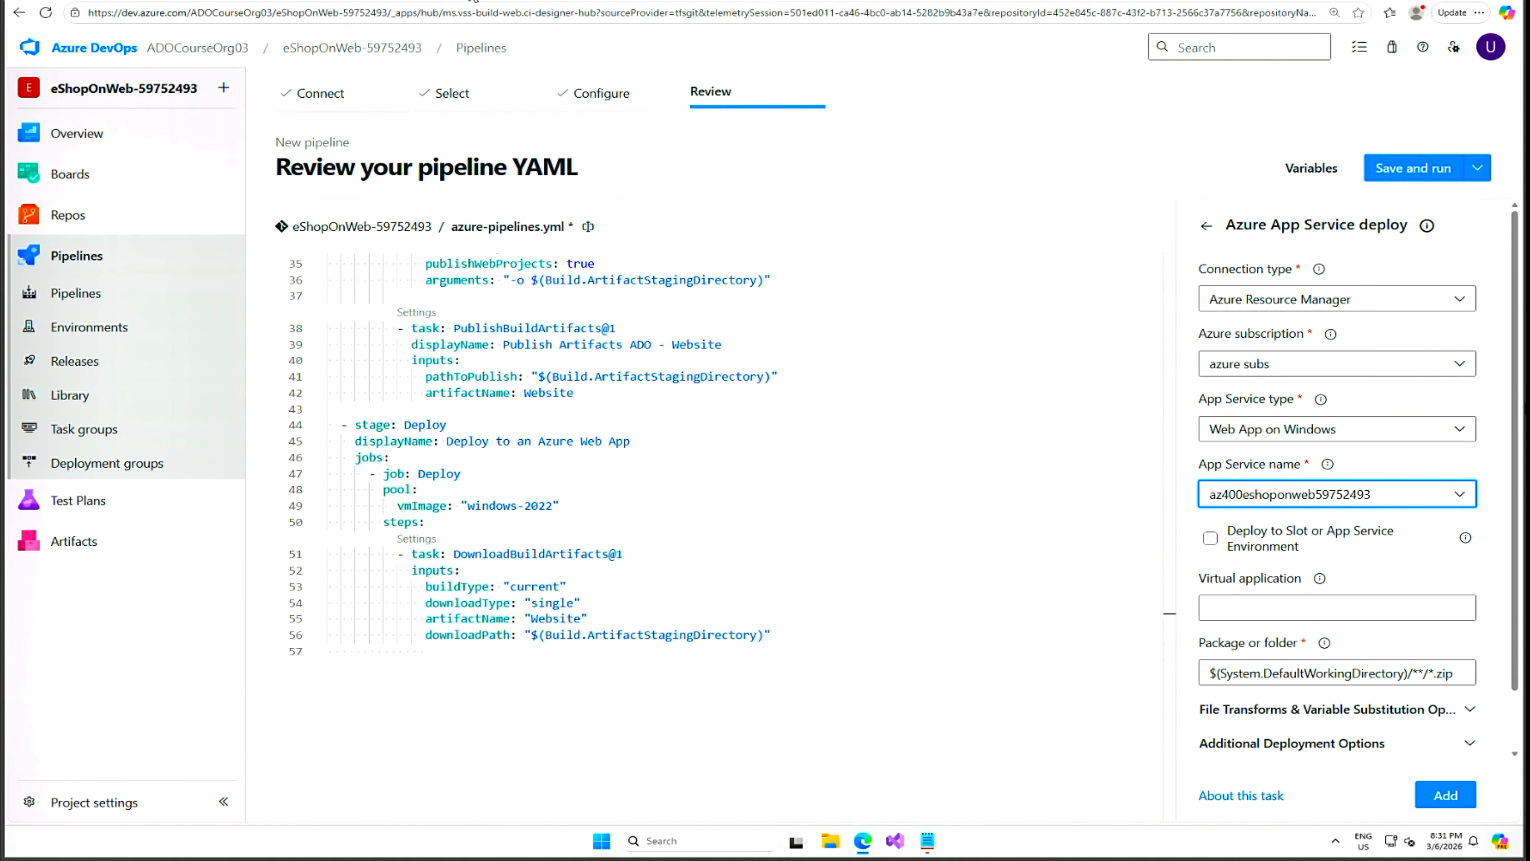
click(472, 1)
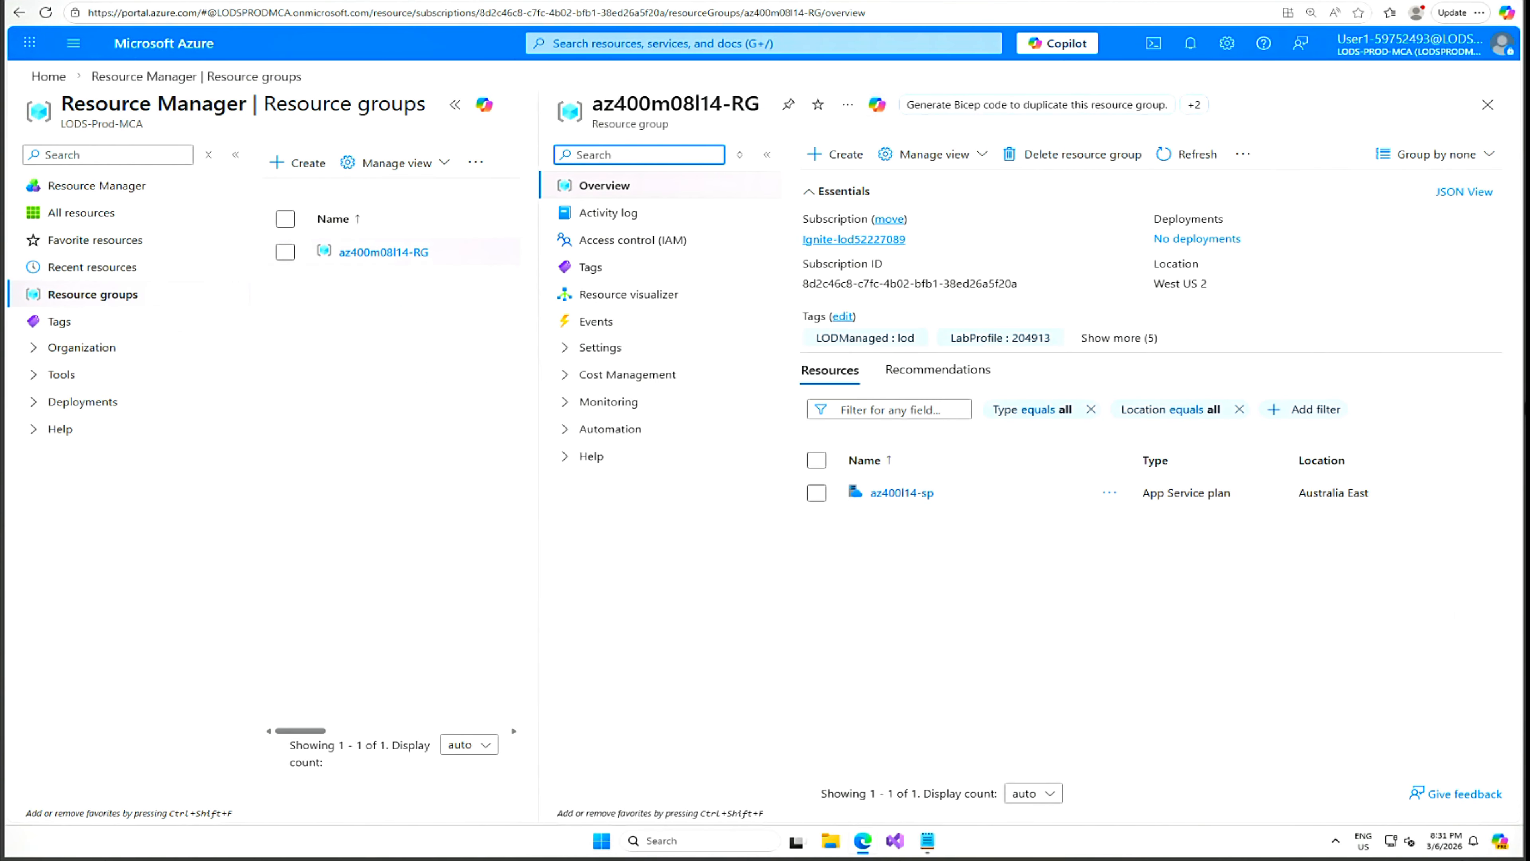
Review the az400l14-sp App Service plan (B3, Windows, Australia East), then return to the pipeline tab.
click(901, 492)
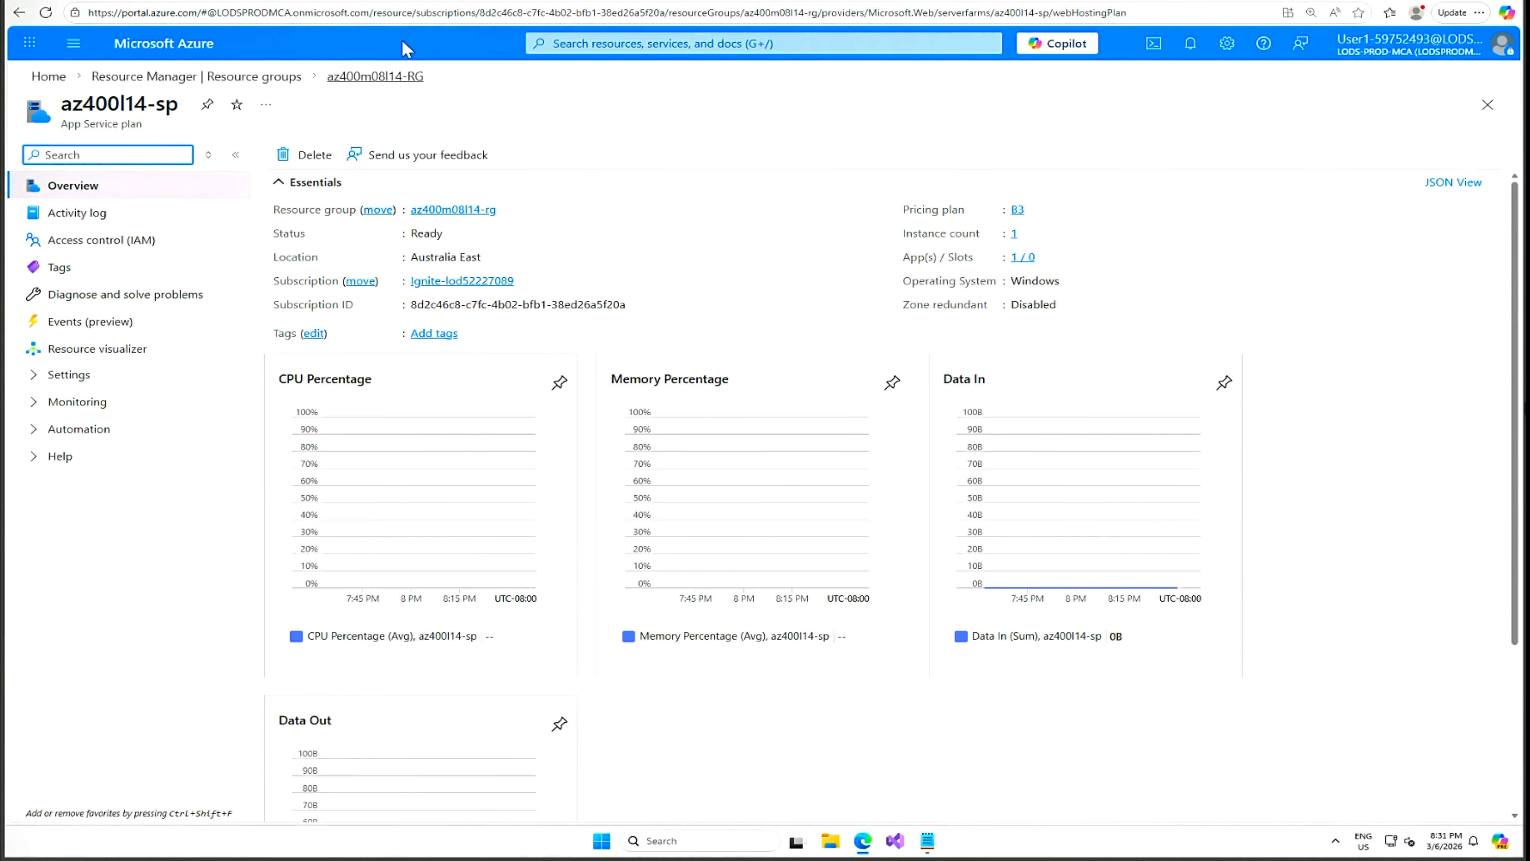
click(274, 1)
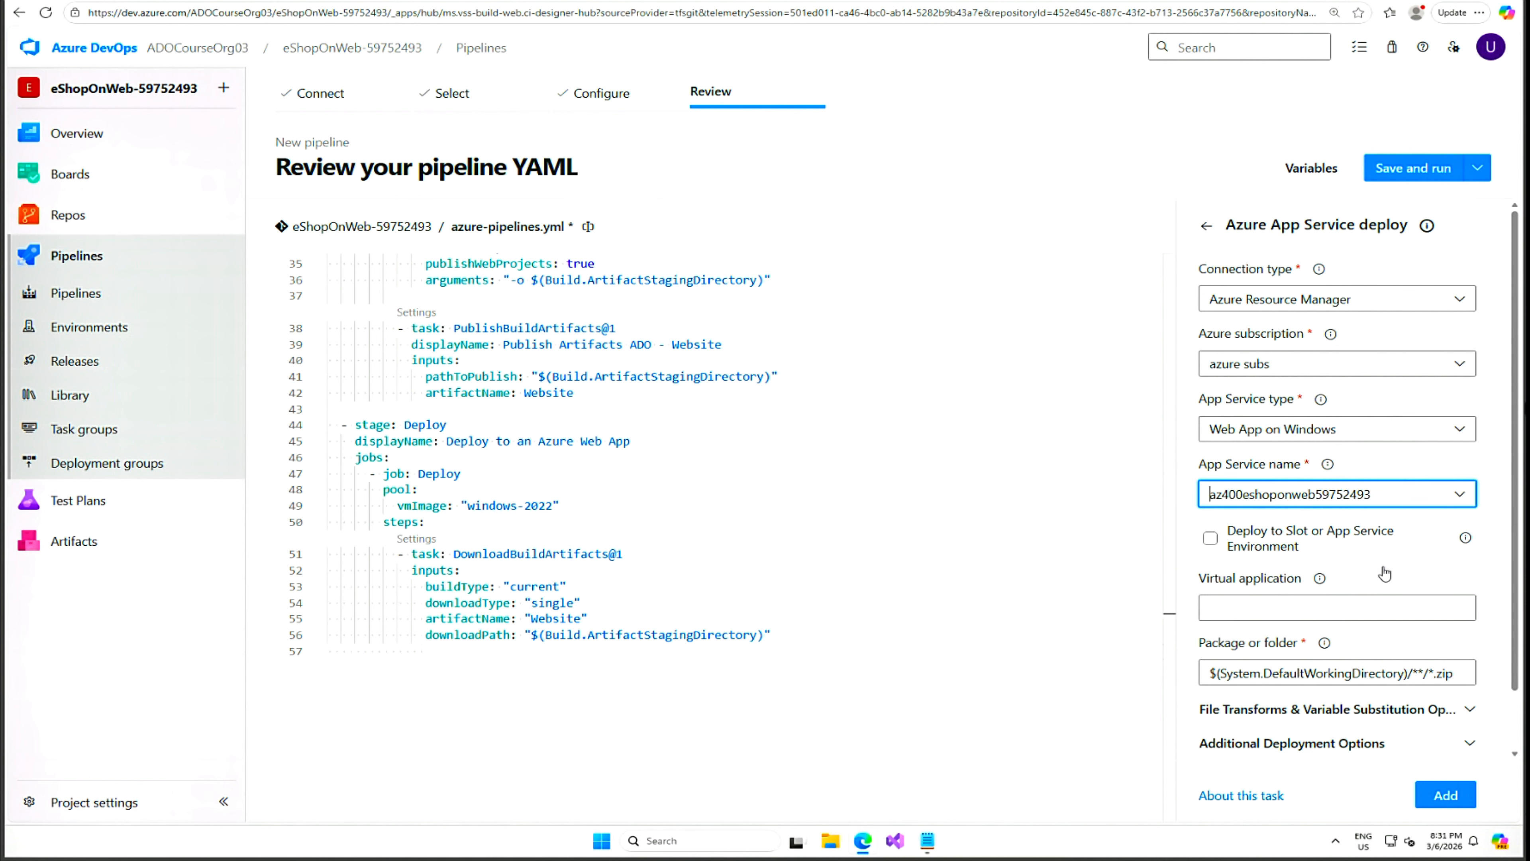
Add a deploy task packaging $(Build.ArtifactStagingDirectory)/**/Web.zip with in-memory database and Development app settings.
scroll(1385, 576, down, 1)
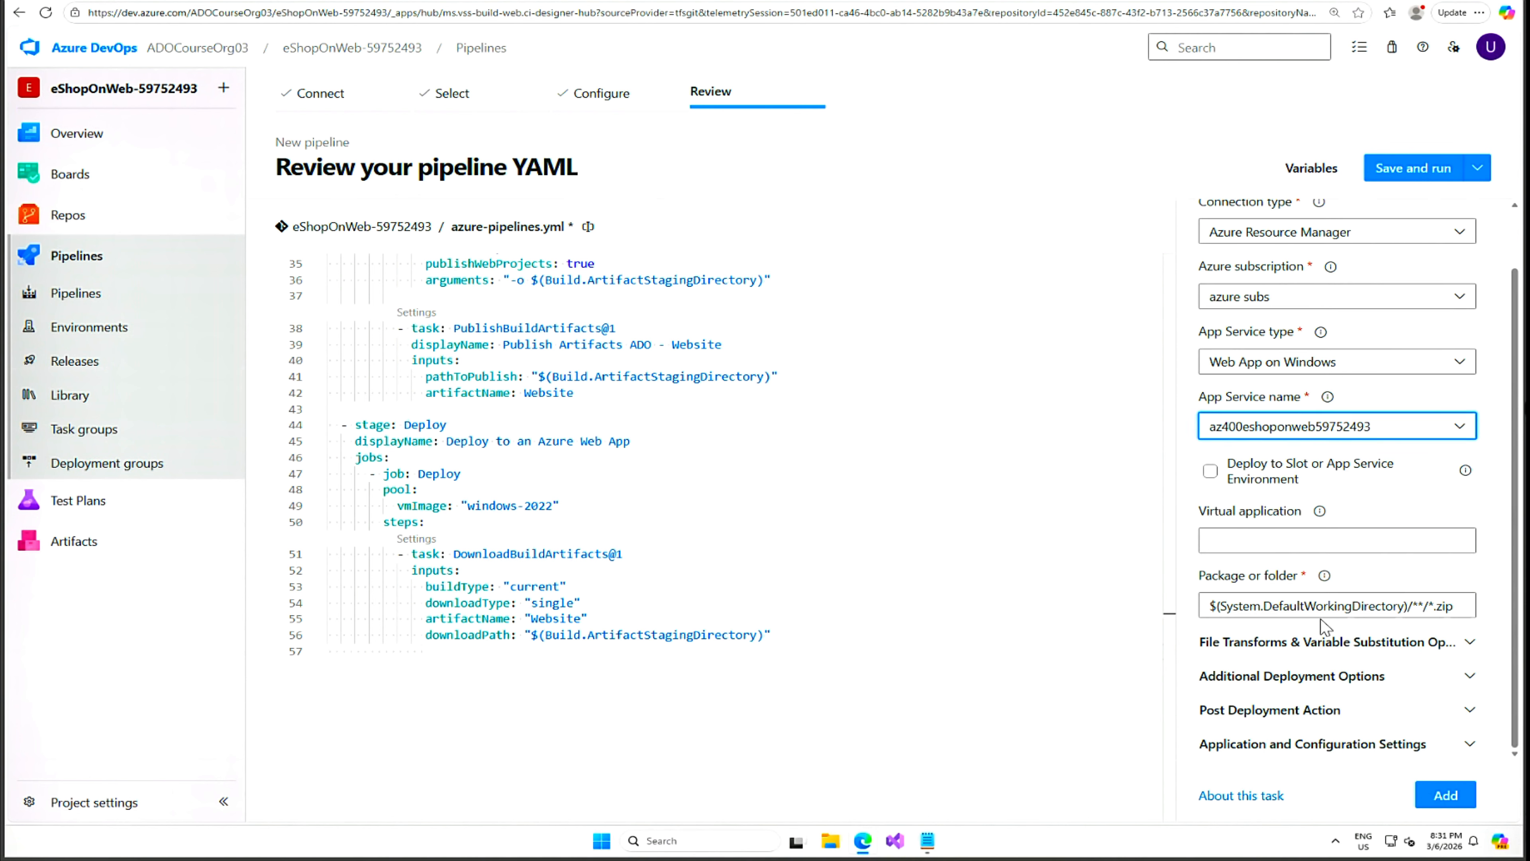
drag(1208, 605, 1454, 605)
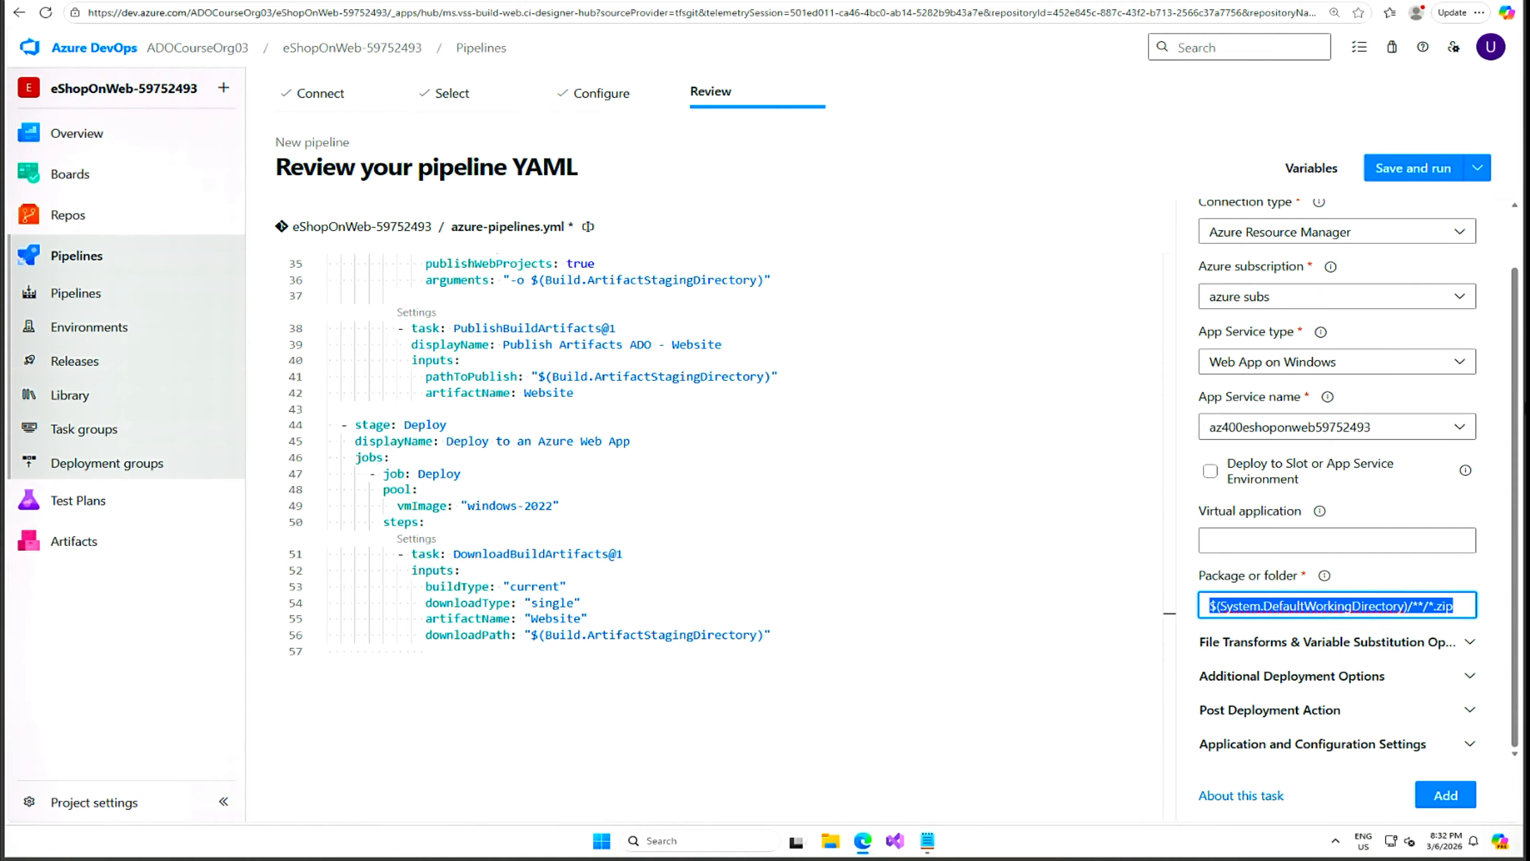
text($(Build.ArtifactStagingDirectory)/**/Web.zip)
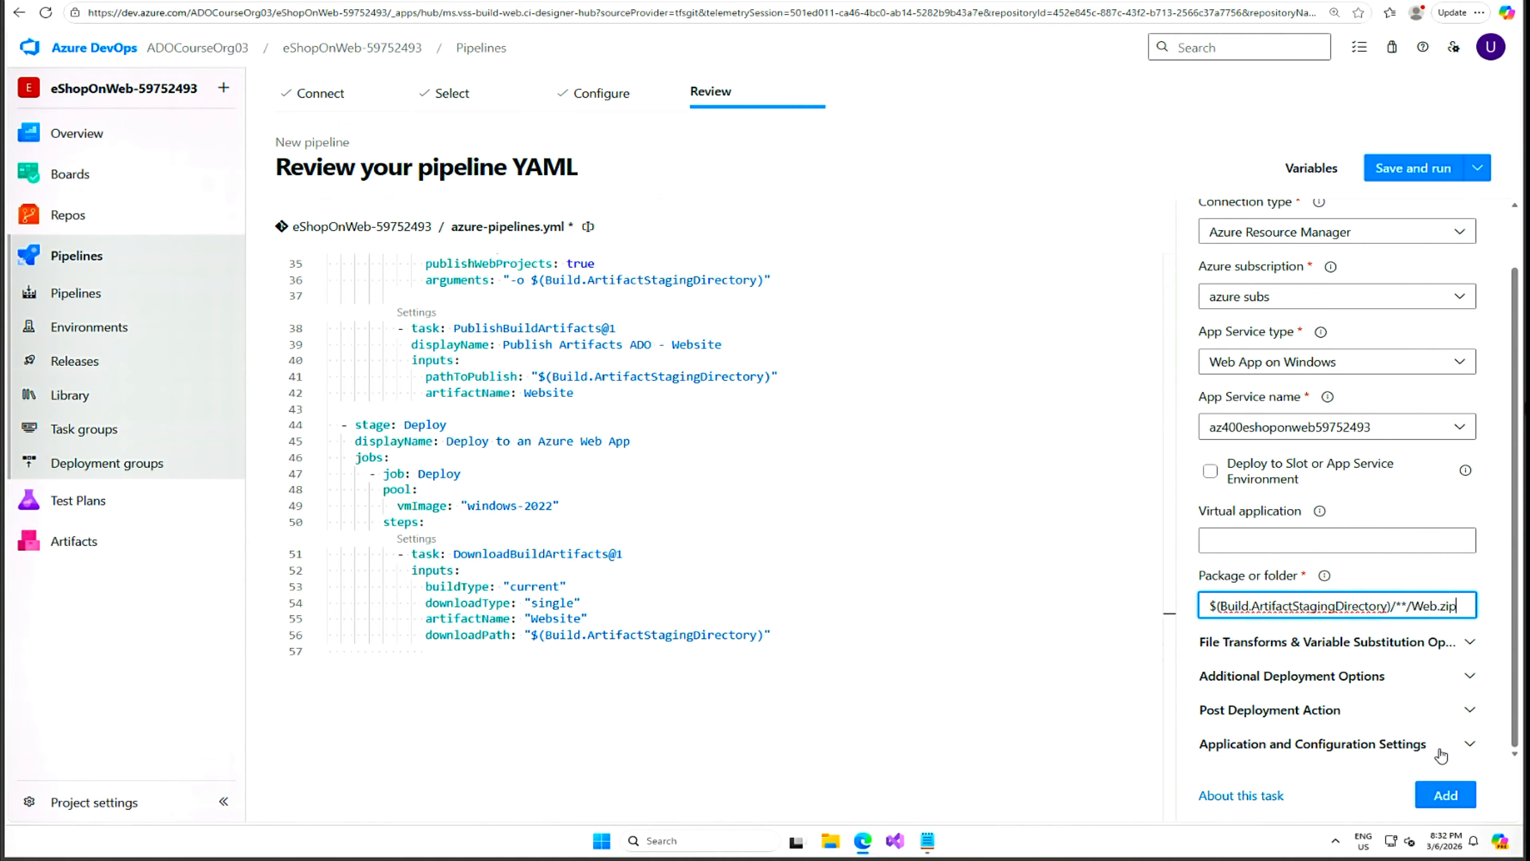
click(1469, 747)
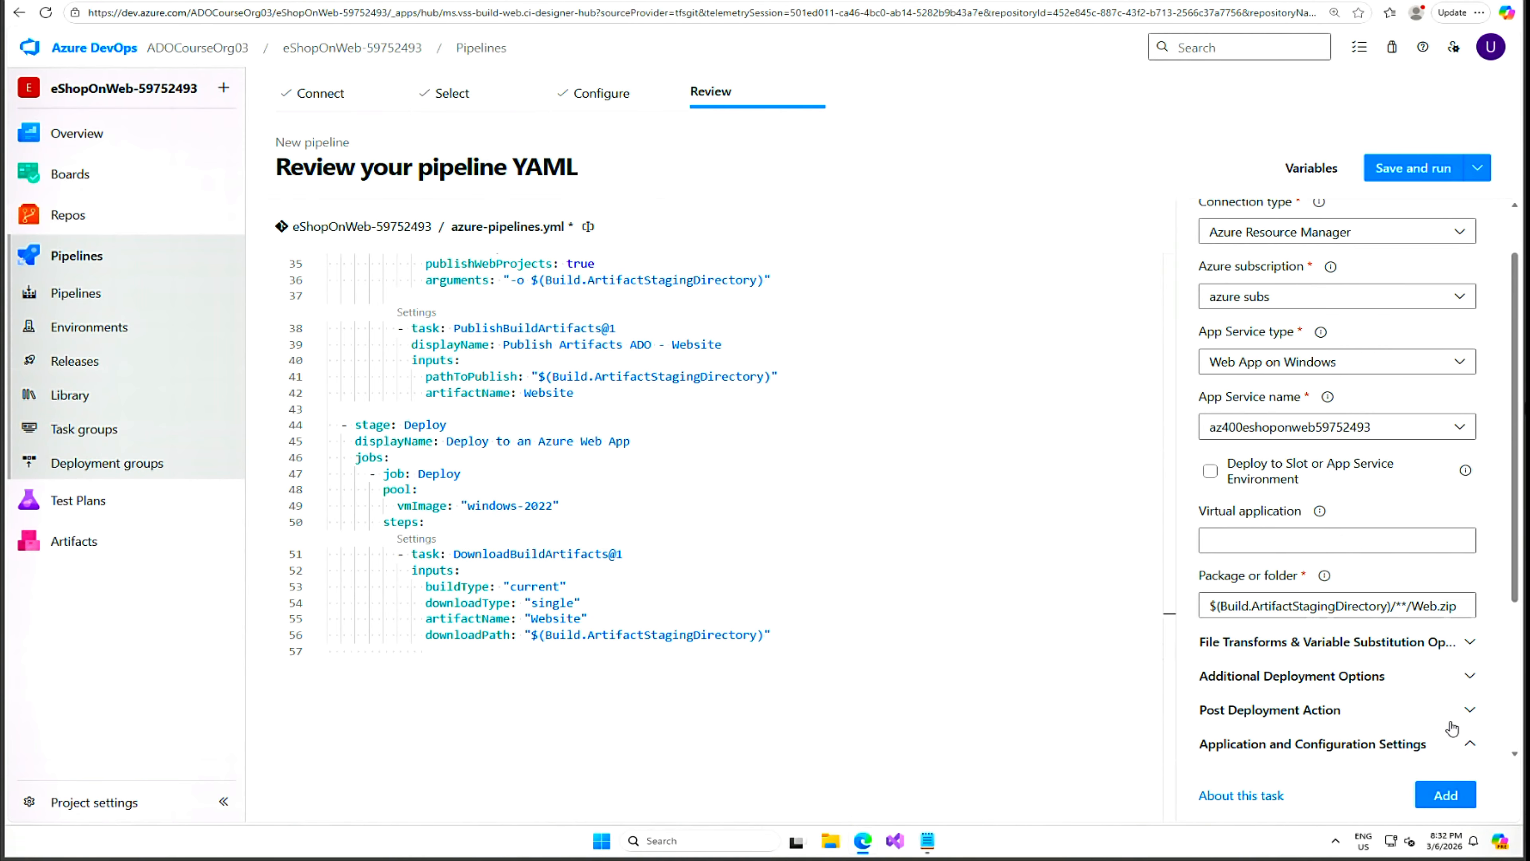
scroll(1453, 729, down, 4)
click(1337, 595)
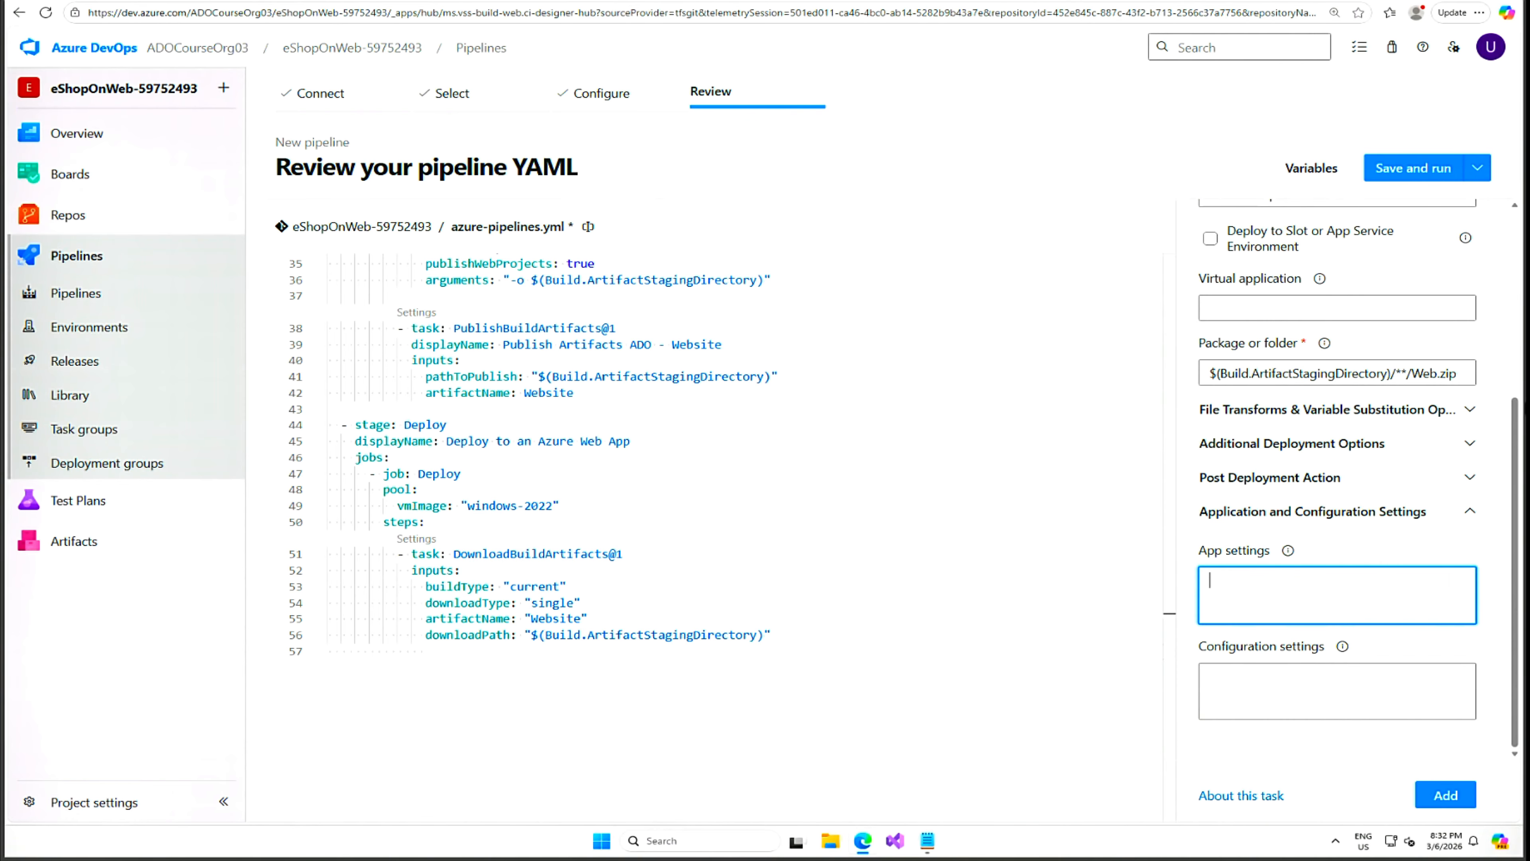
text(-UseOnlyInMemoryDatabase true -ASPNETCORE_ENVIRONMENT Development)
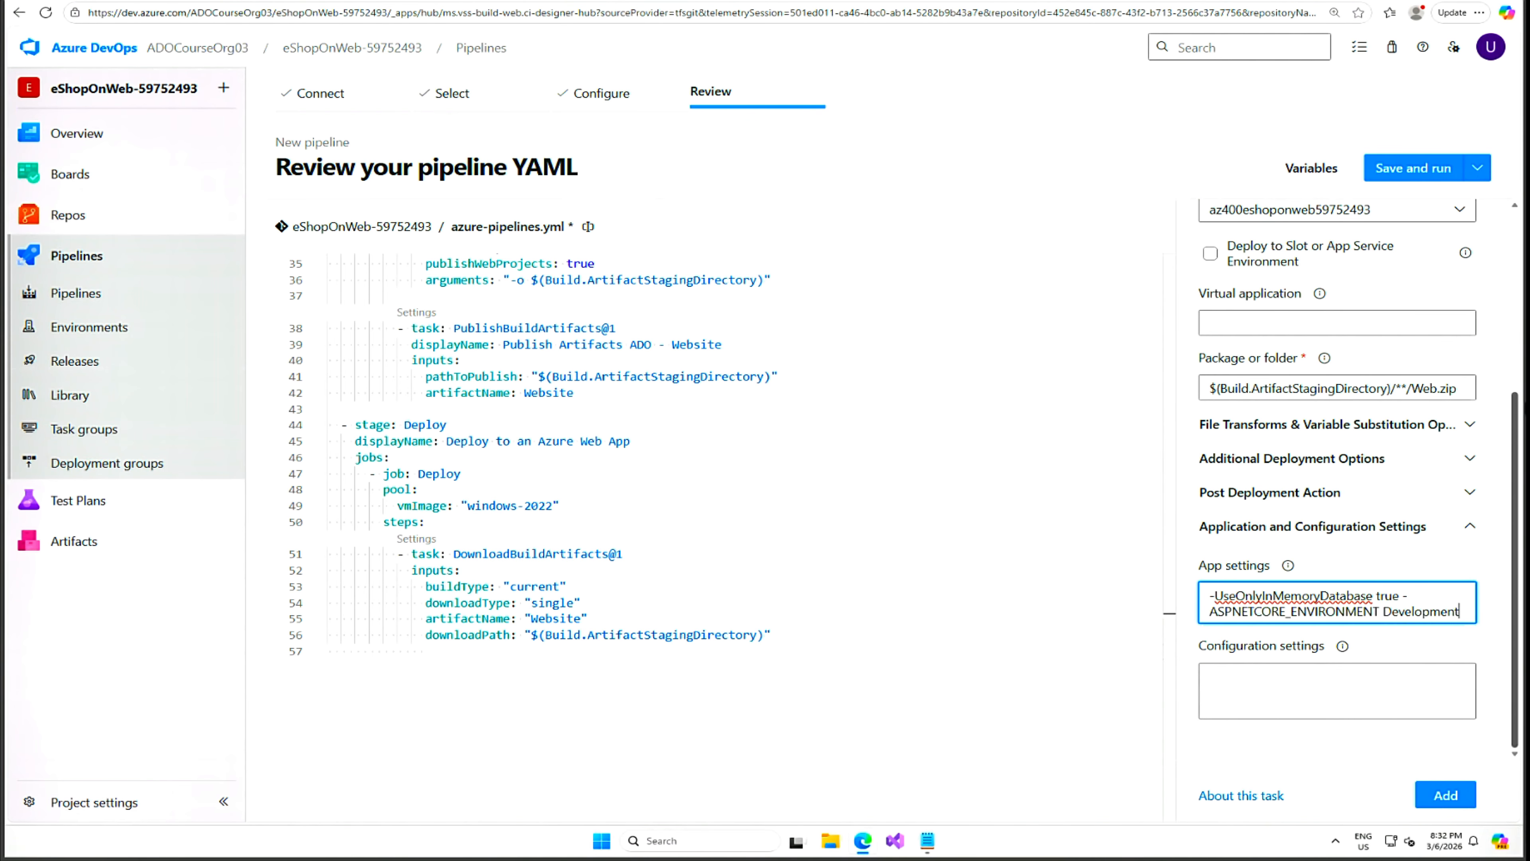
click(1446, 796)
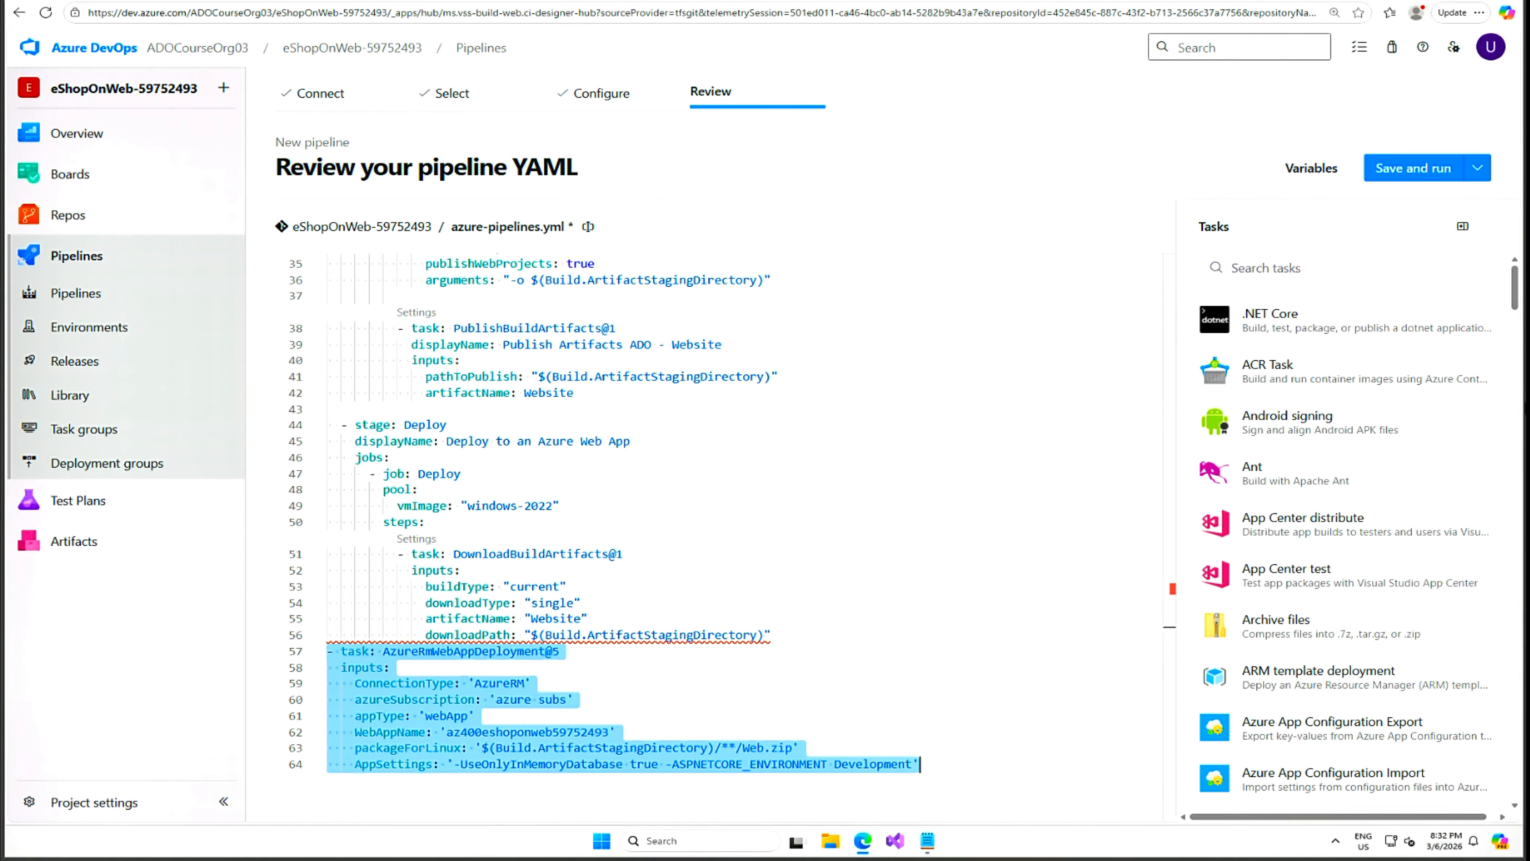
Rename the pipeline file from azure-pipelines.yml to m08l14-pipeline.yml.
click(1476, 175)
click(1138, 134)
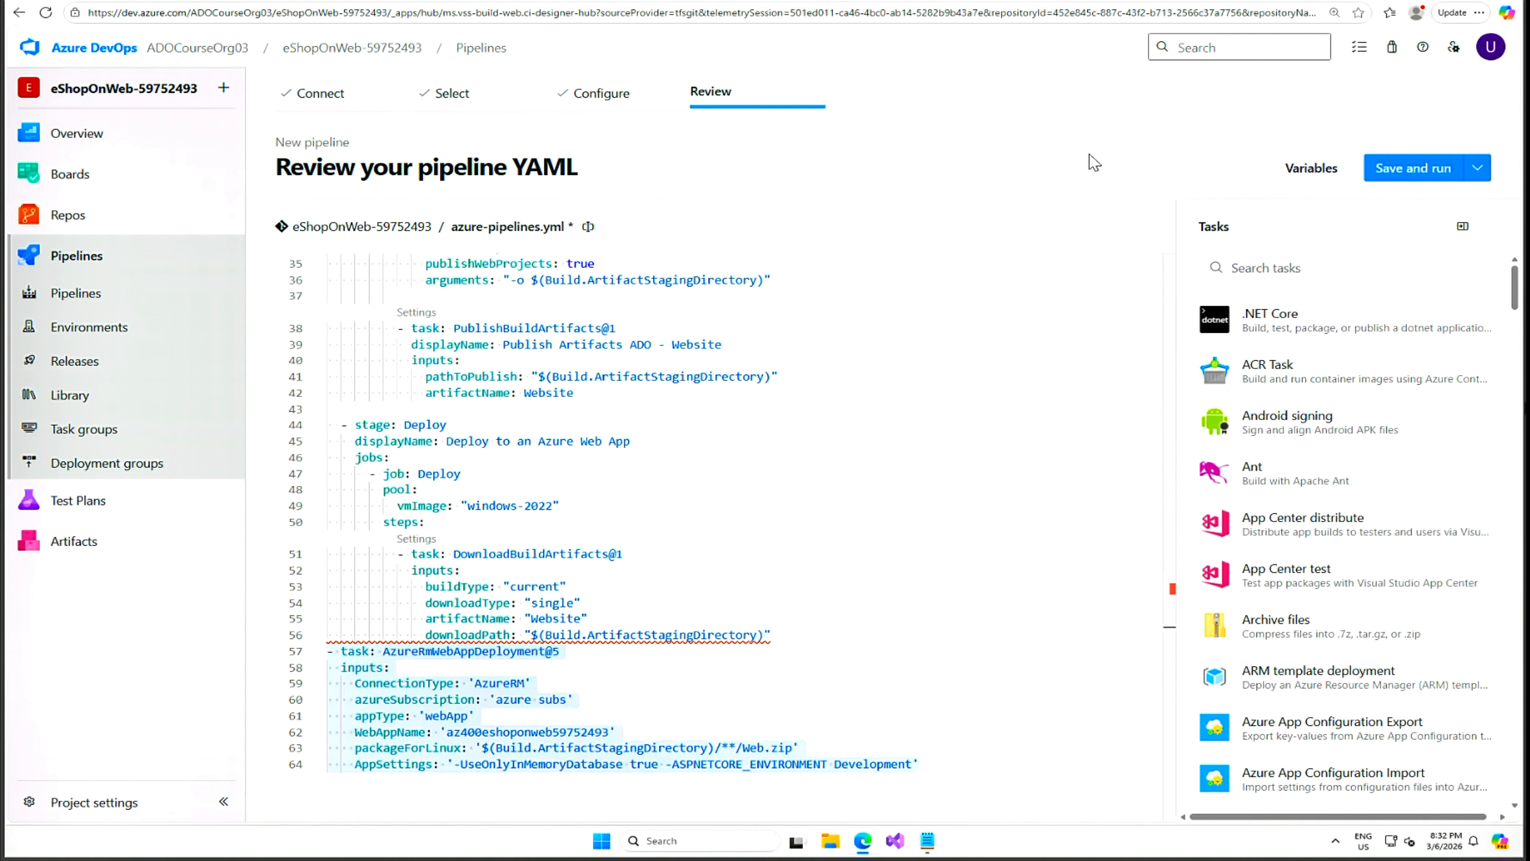
click(588, 226)
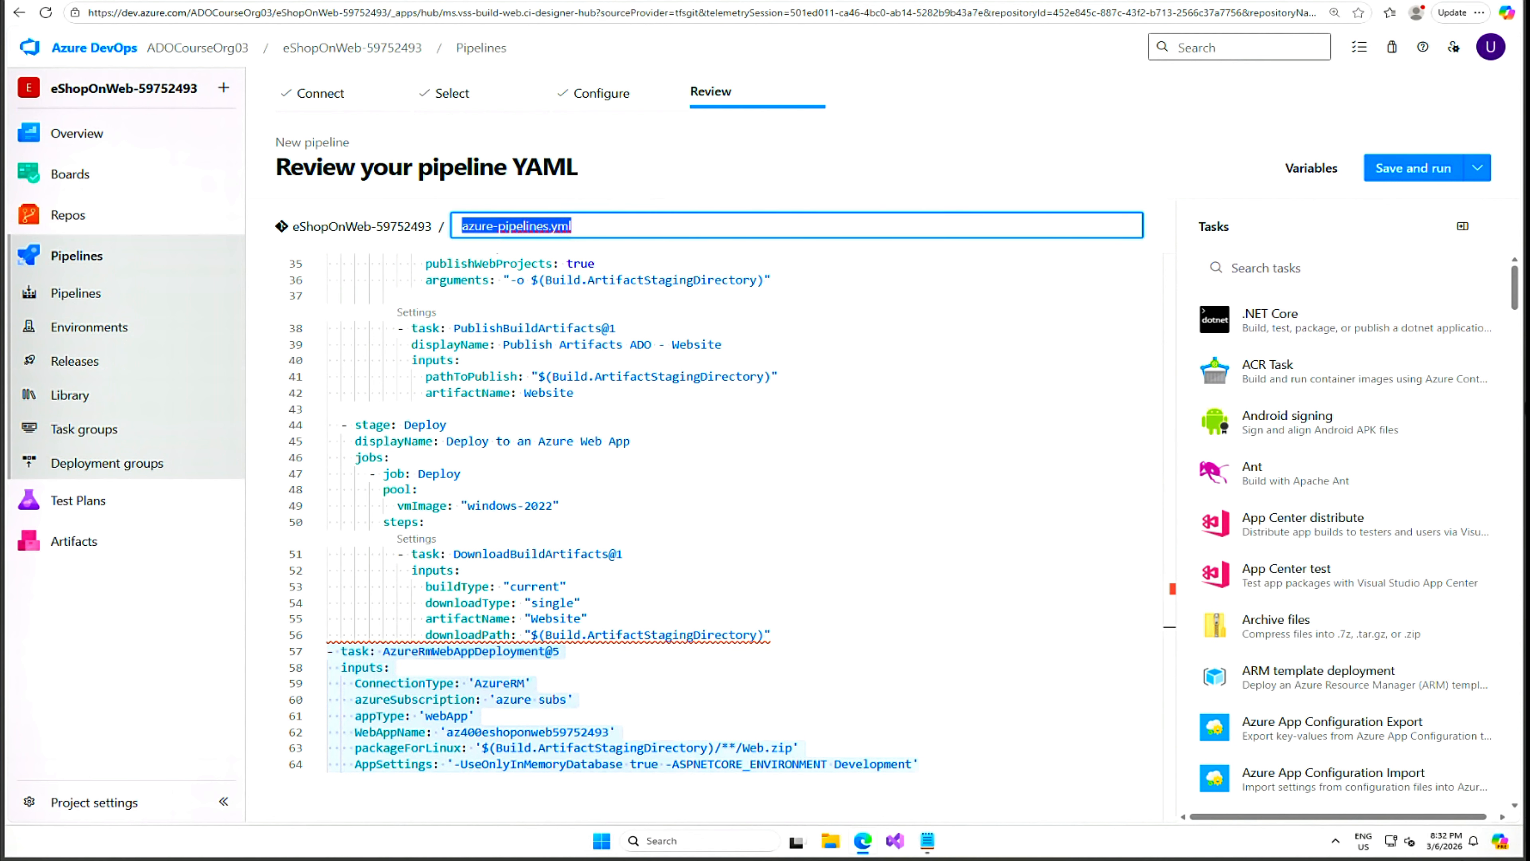
text(m08l14-pipeline.yml)
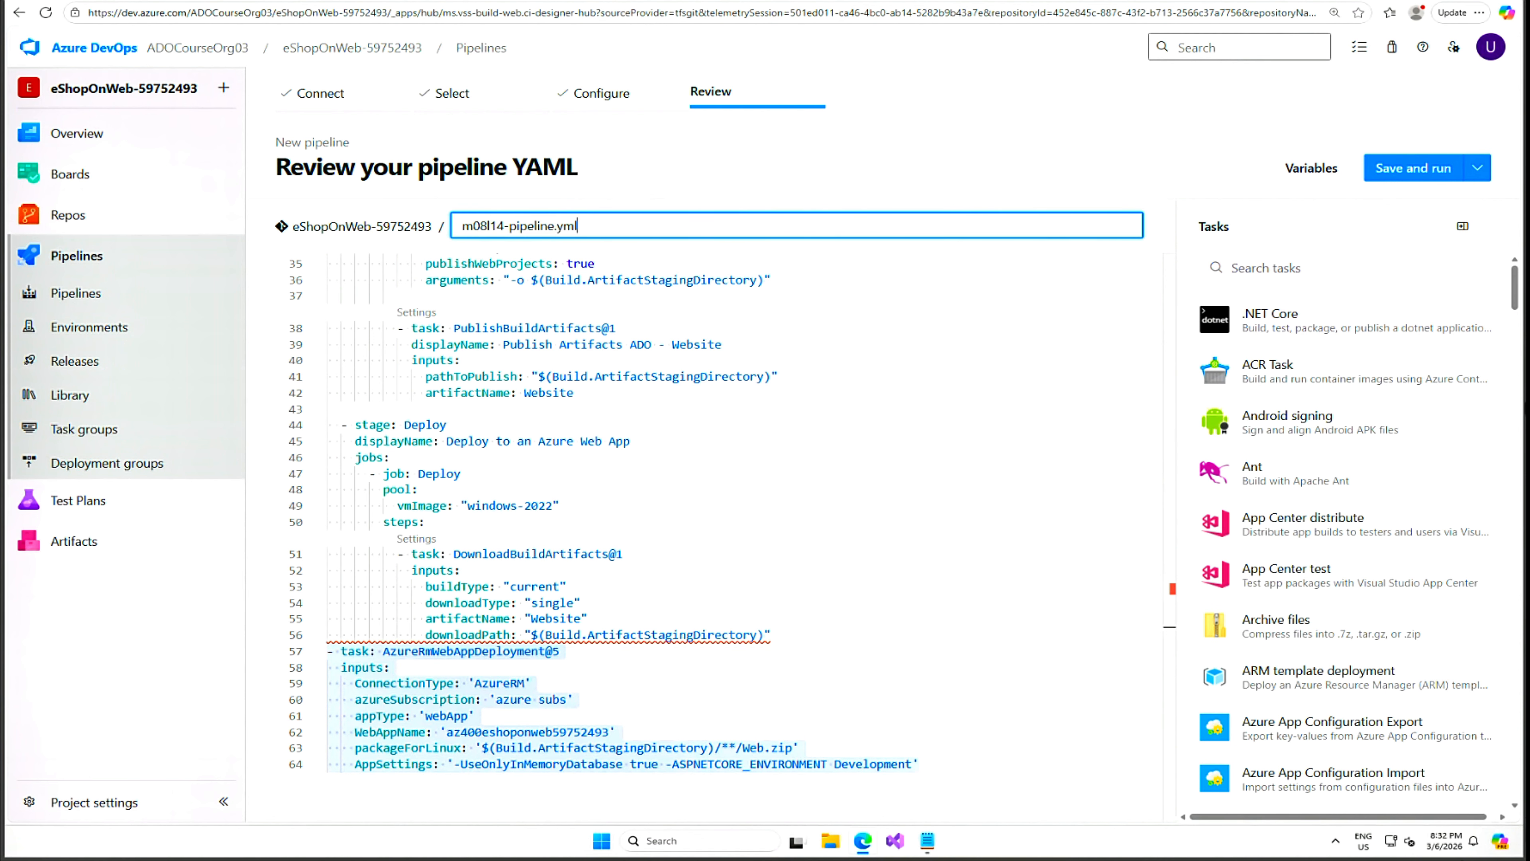
click(1240, 161)
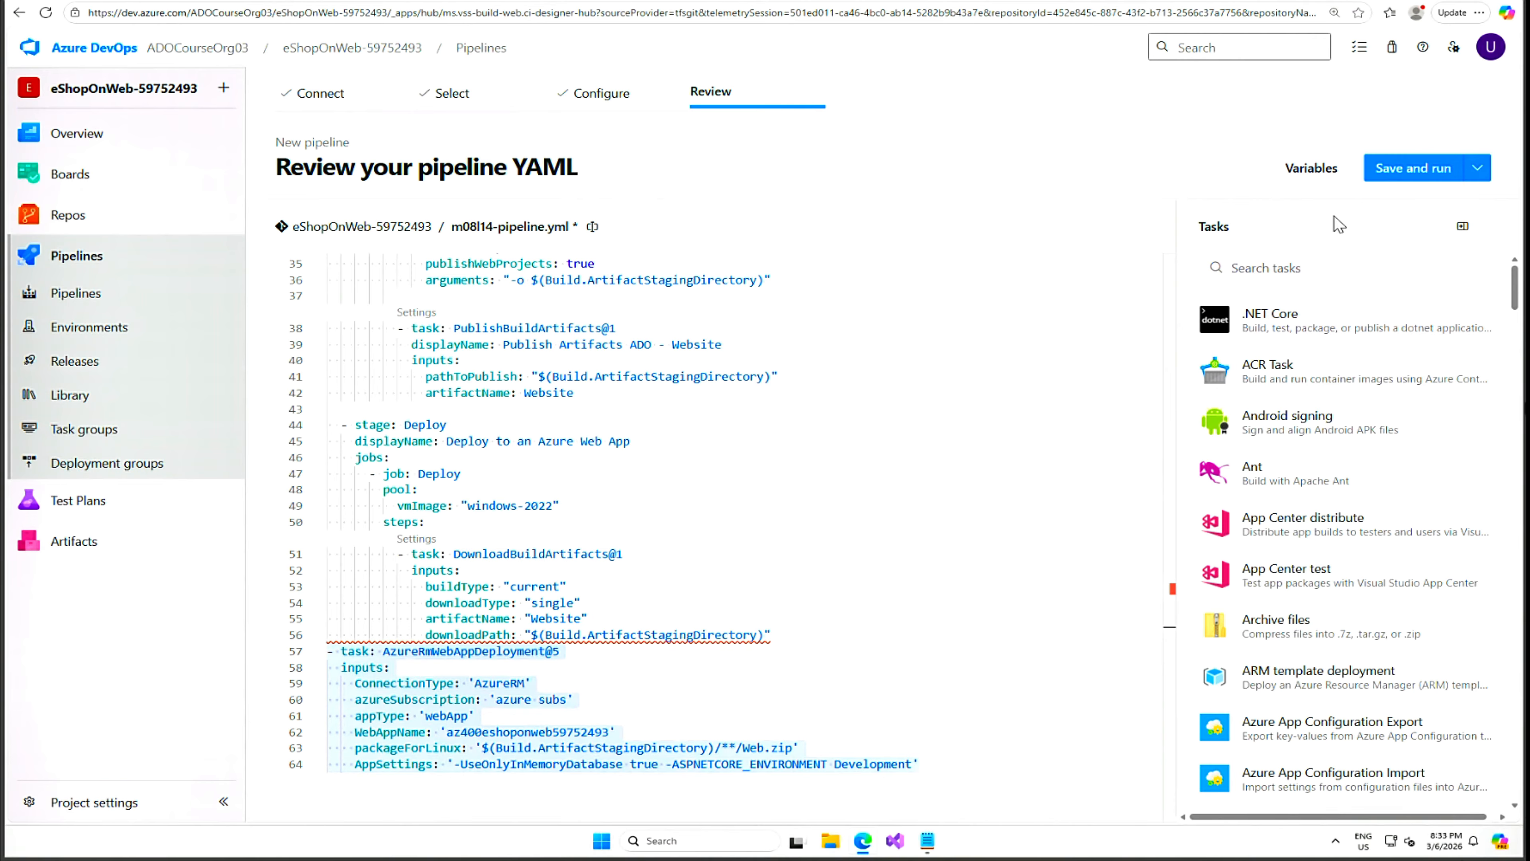
Choose Save (without running) from the Save and run dropdown to reach the commit panel.
click(1477, 174)
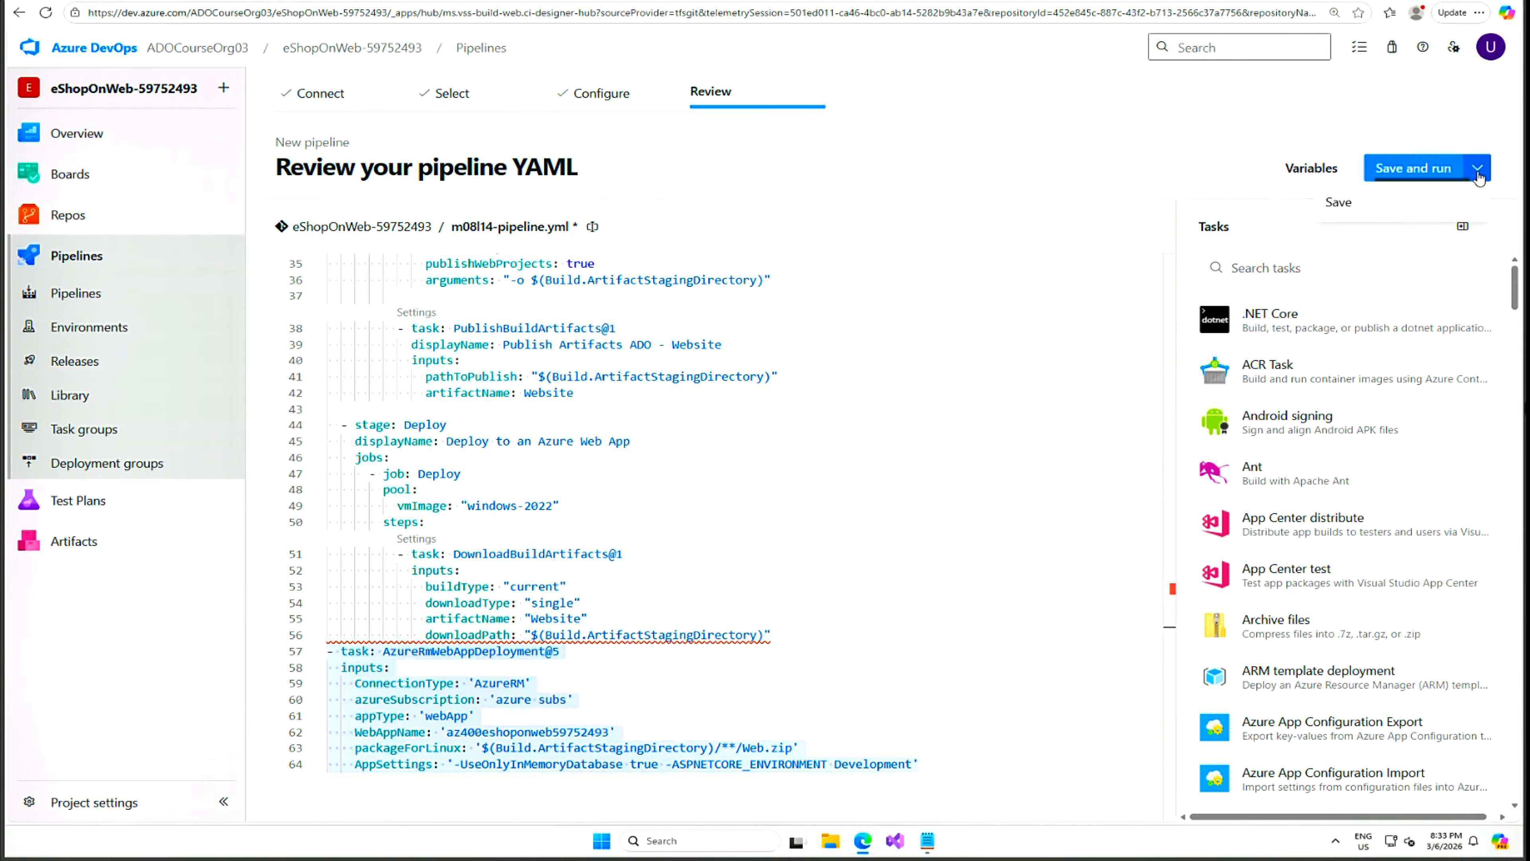
click(1078, 142)
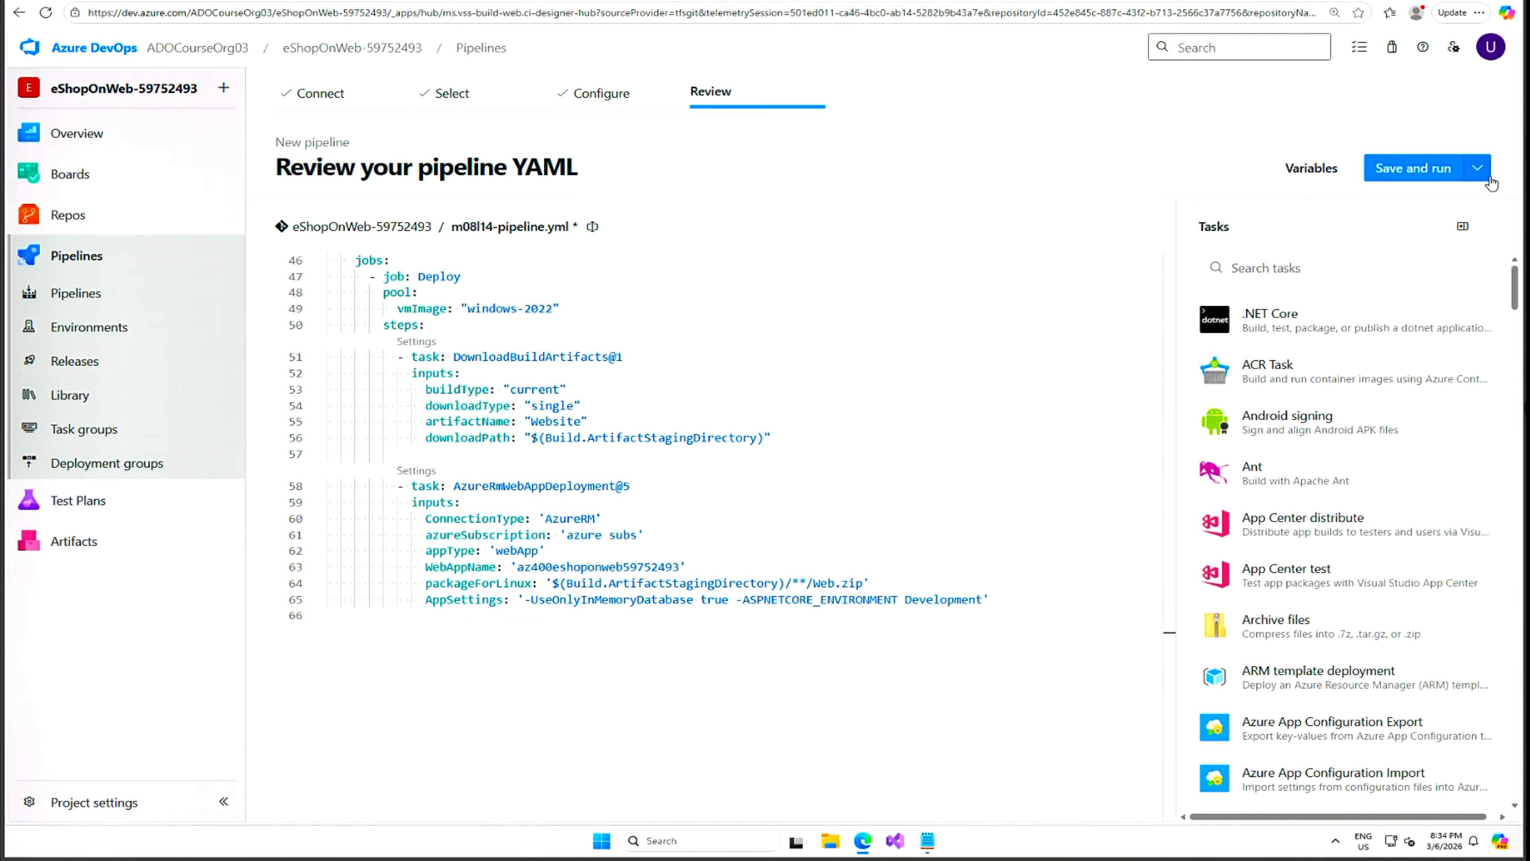
click(1477, 168)
click(1338, 202)
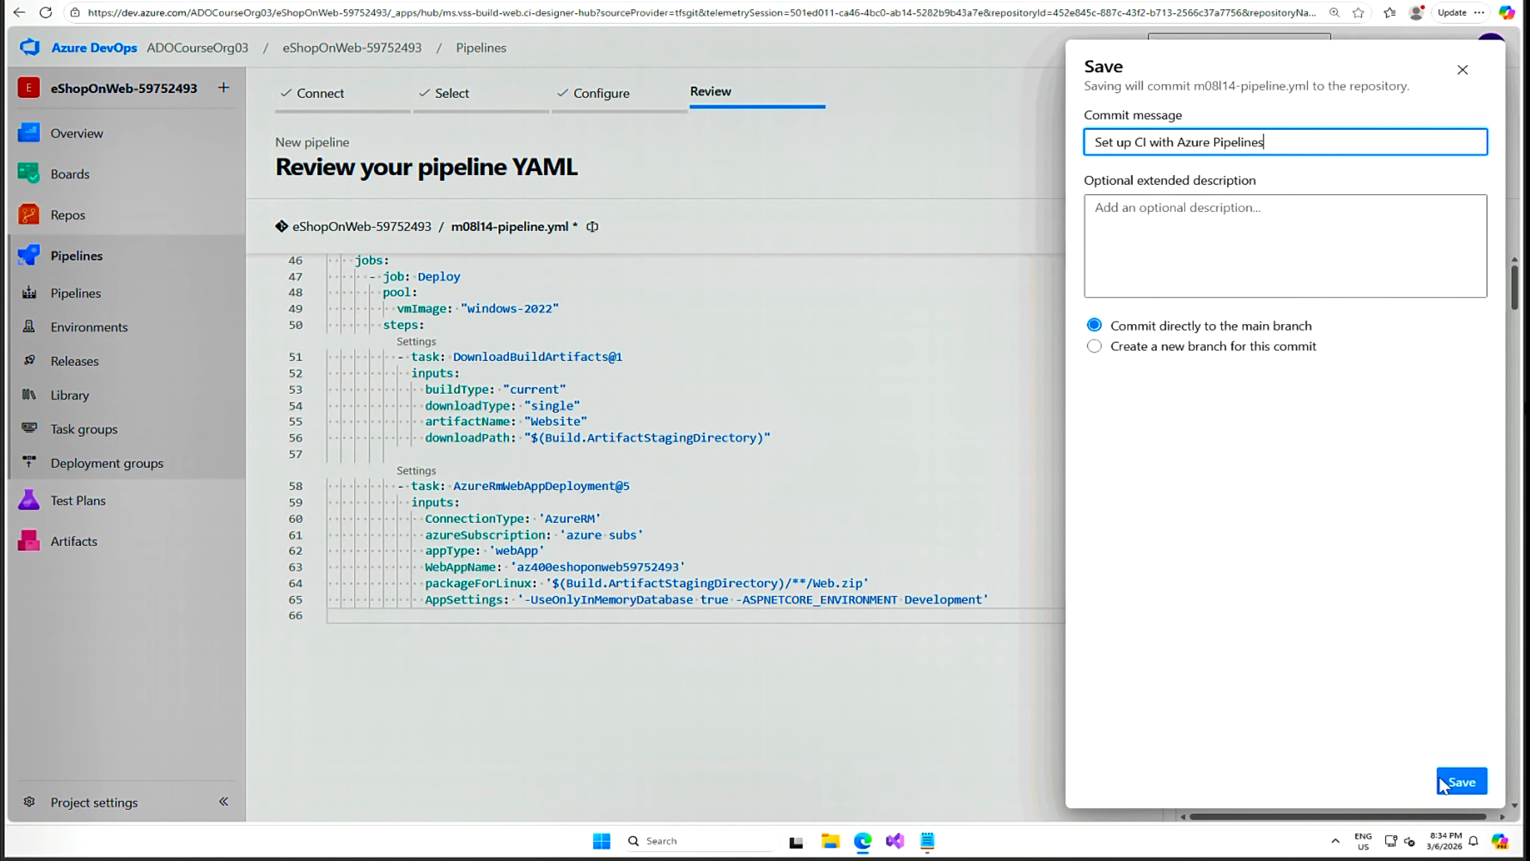
Commit m08l14-pipeline.yml to main, creating the eShopOnWeb-59752493 pipeline.
click(1461, 783)
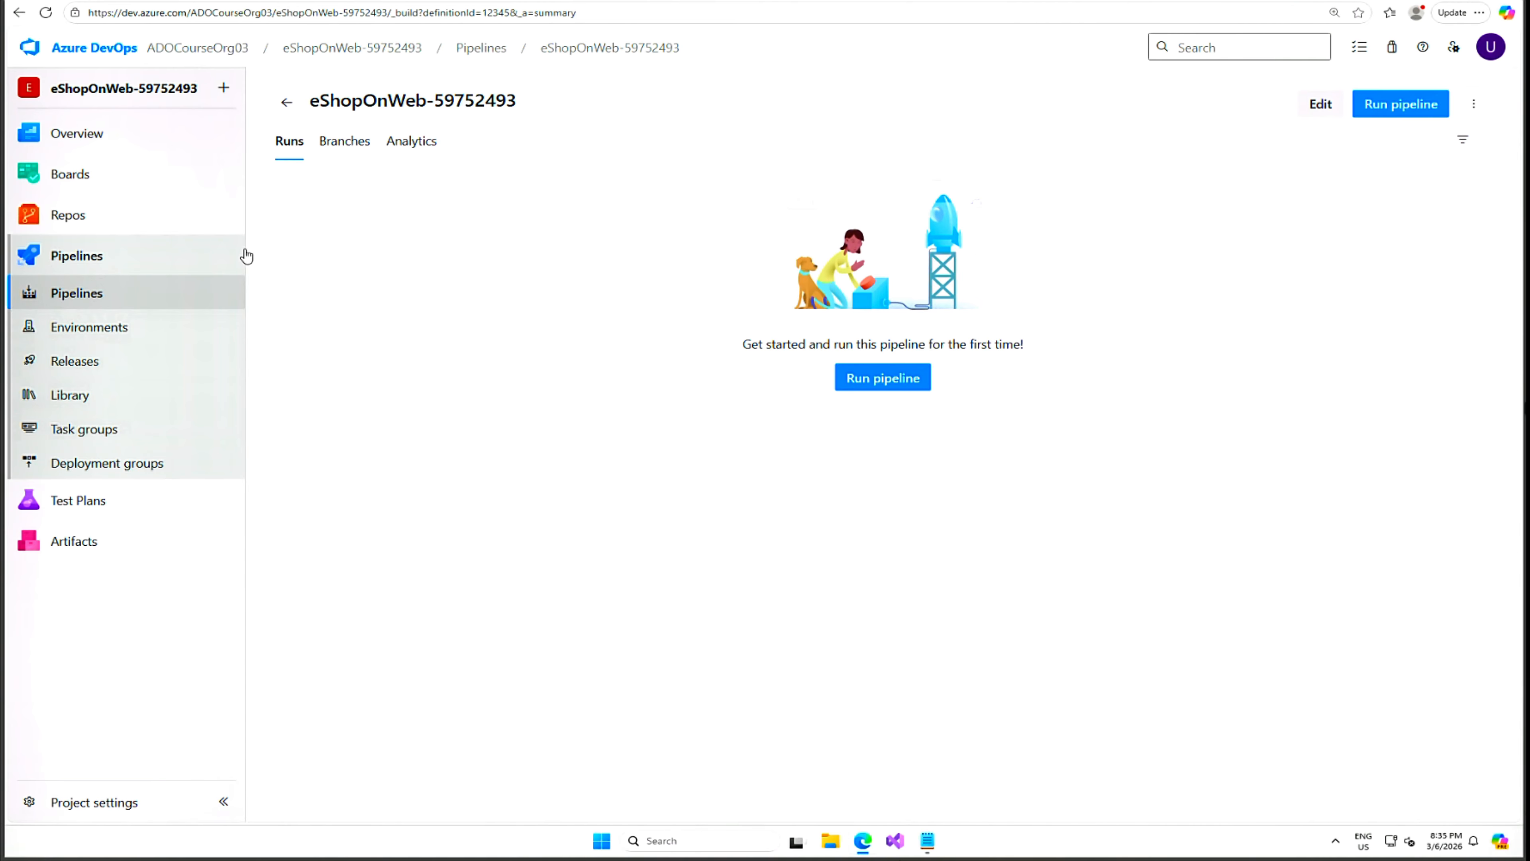
Find the eShopOnWeb-59752493 pipeline under All pipelines.
click(57, 294)
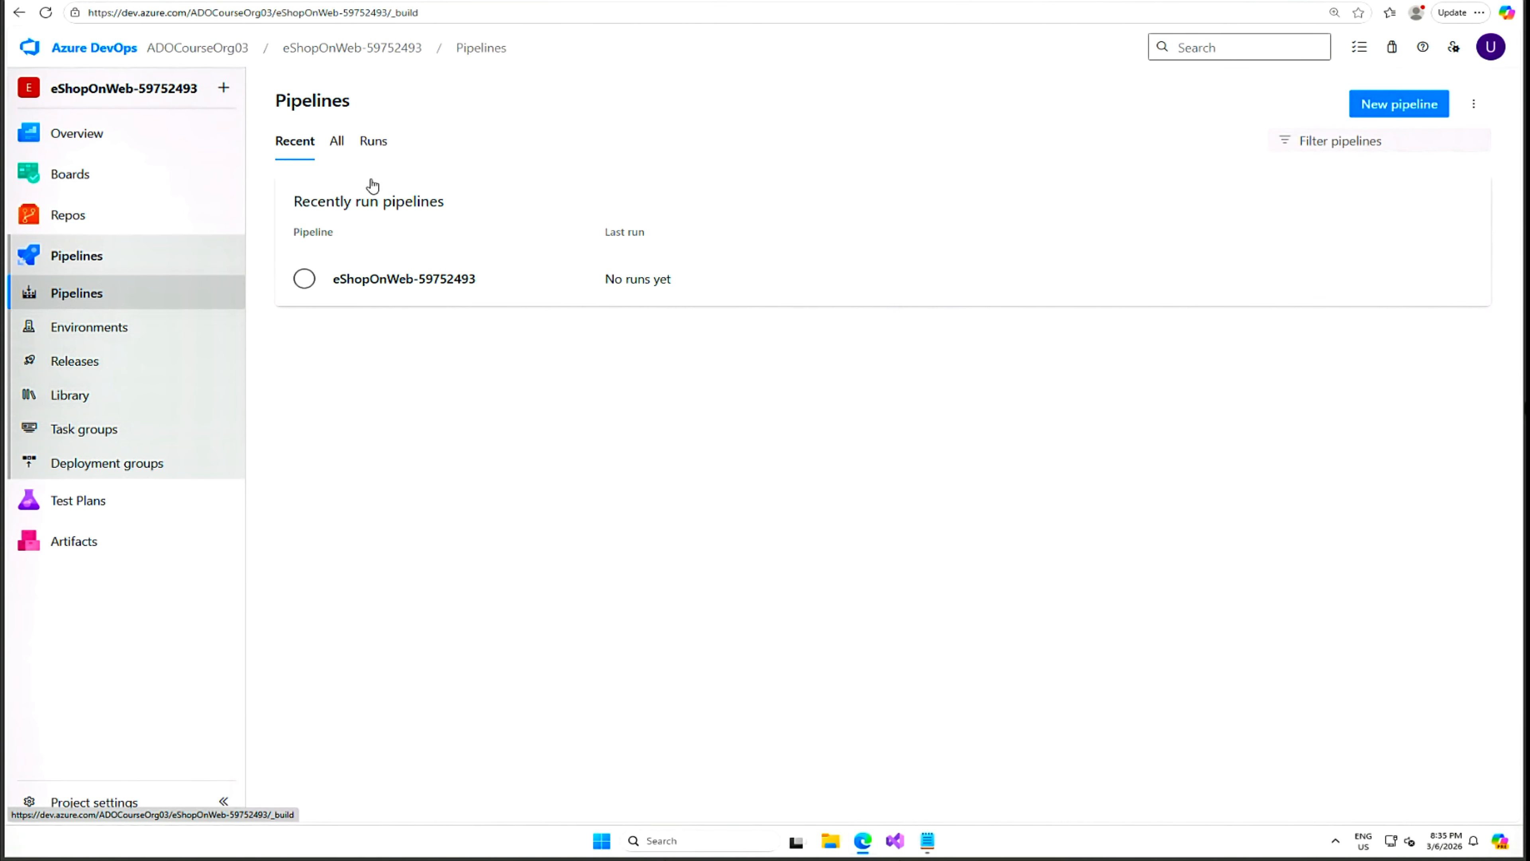
click(338, 145)
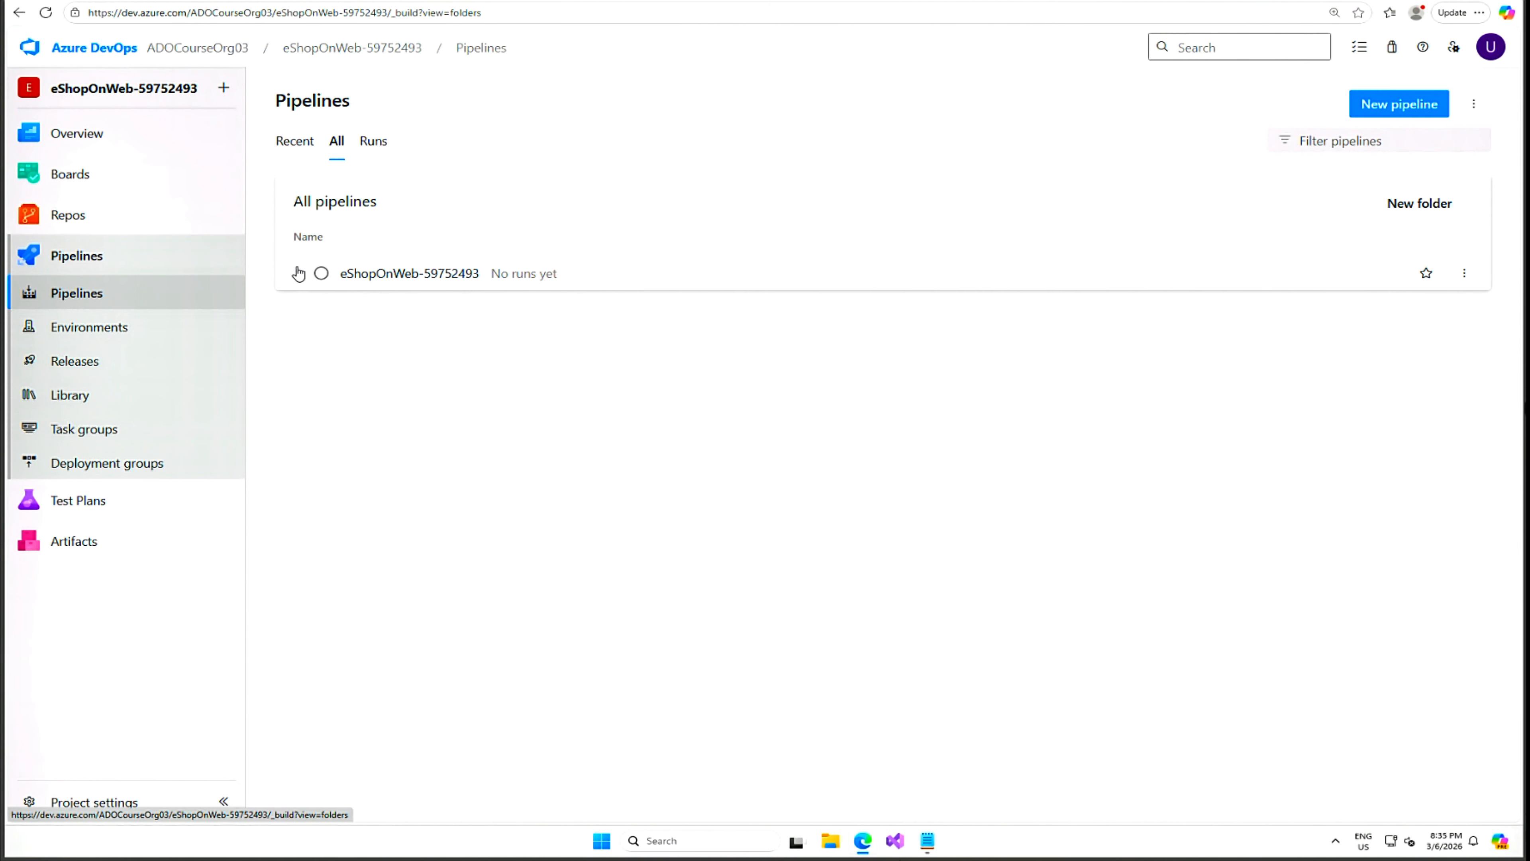
click(322, 274)
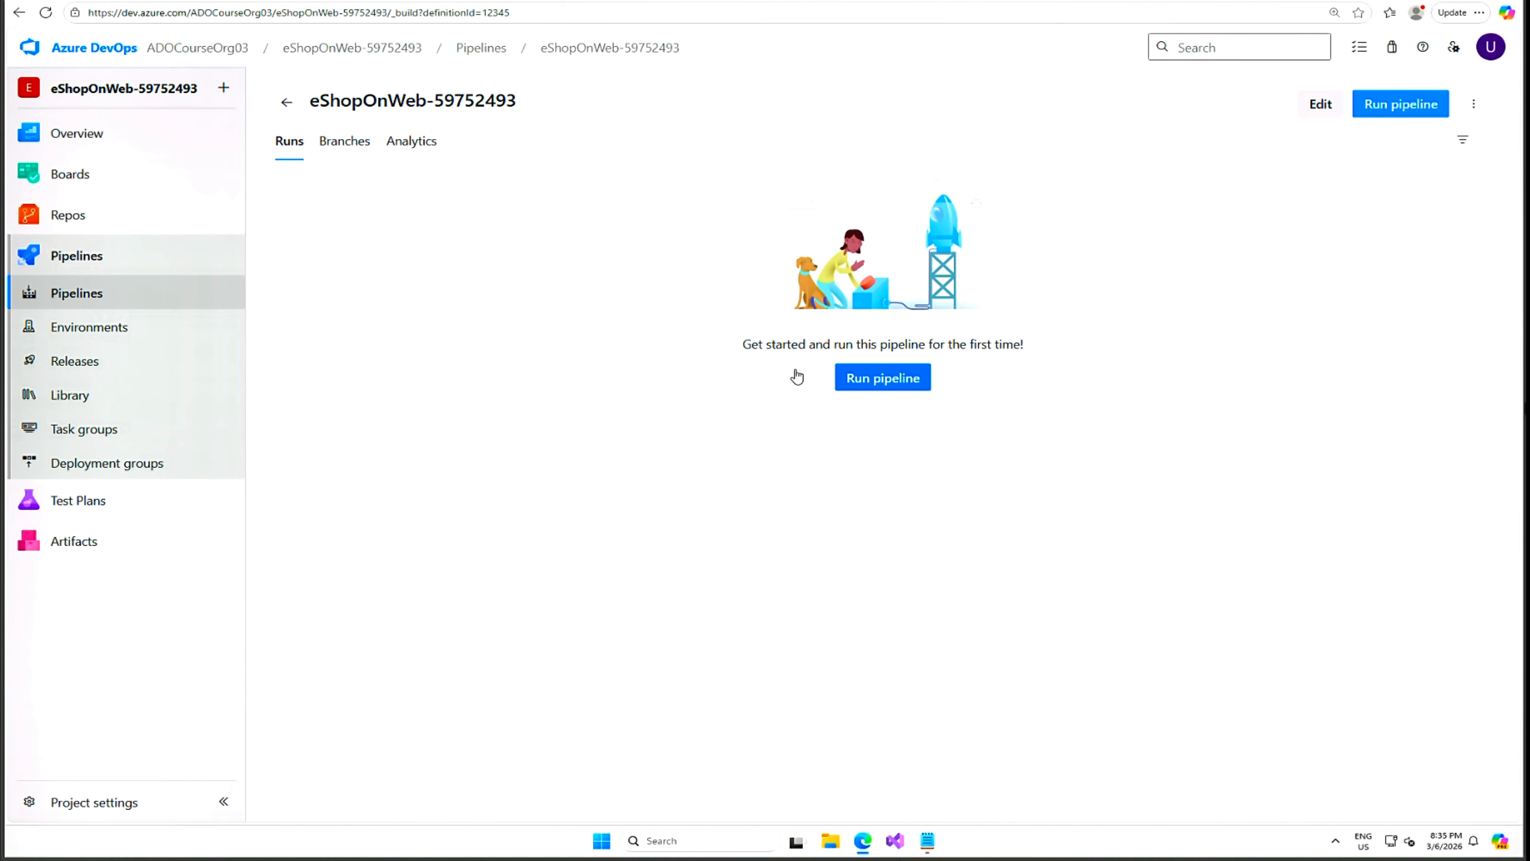
Run the pipeline on main until build and deploy succeed, then return to az400m08l14-RG.
click(881, 381)
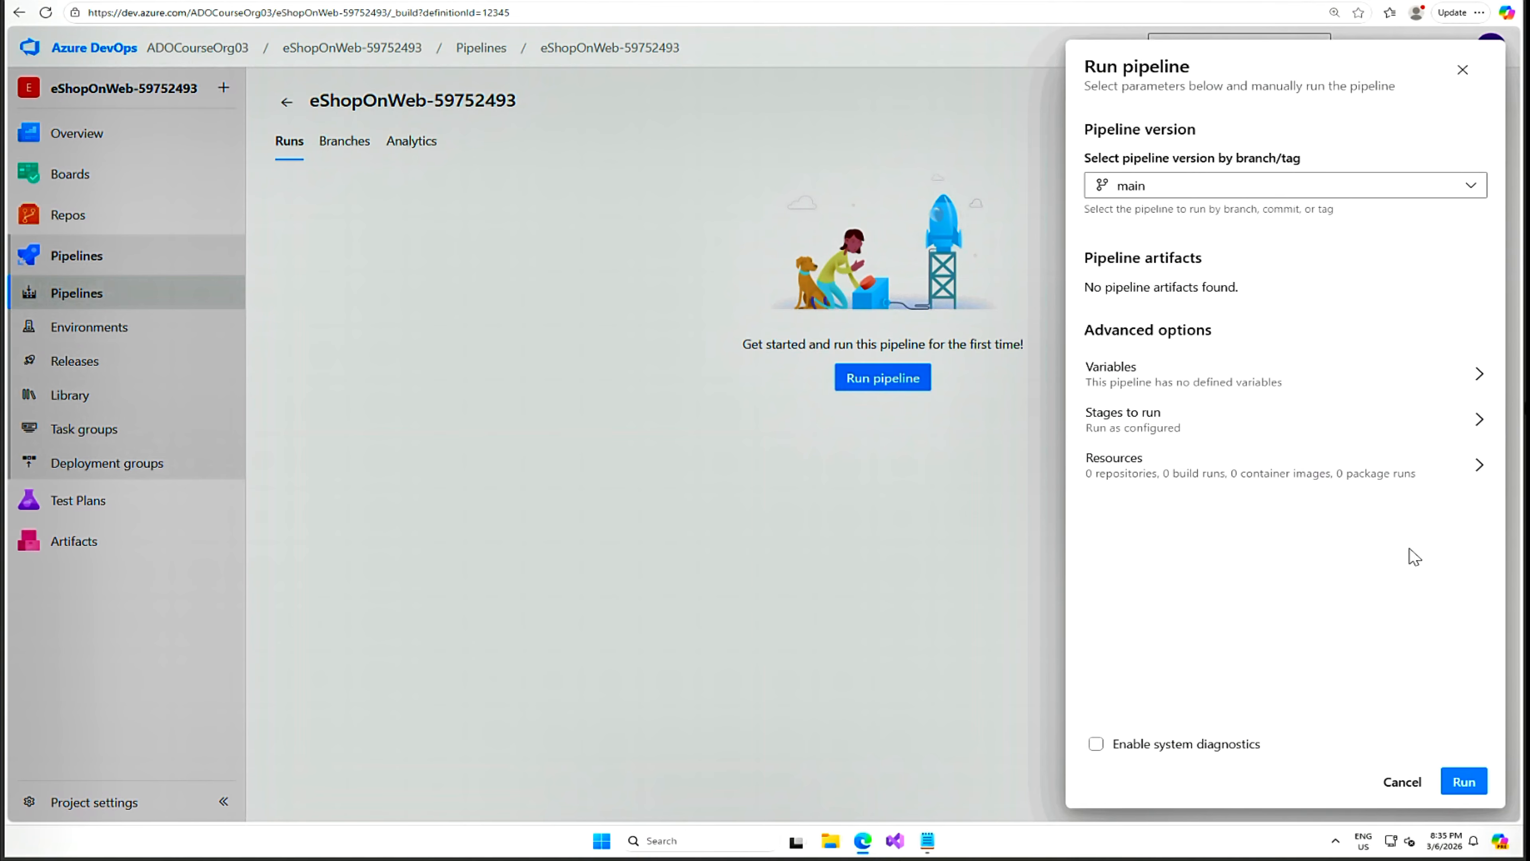
click(1468, 781)
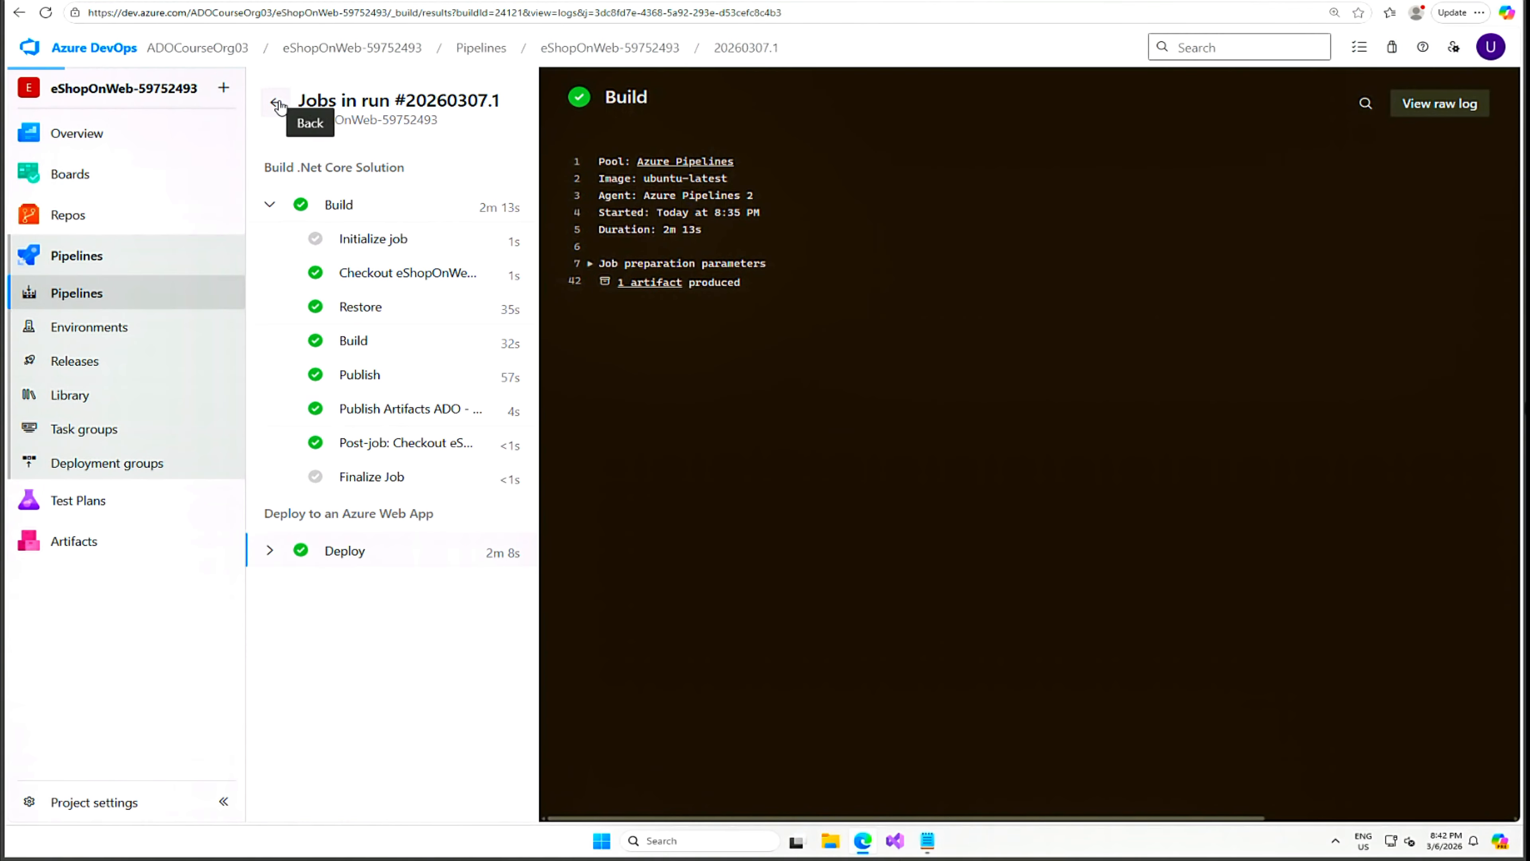
click(279, 106)
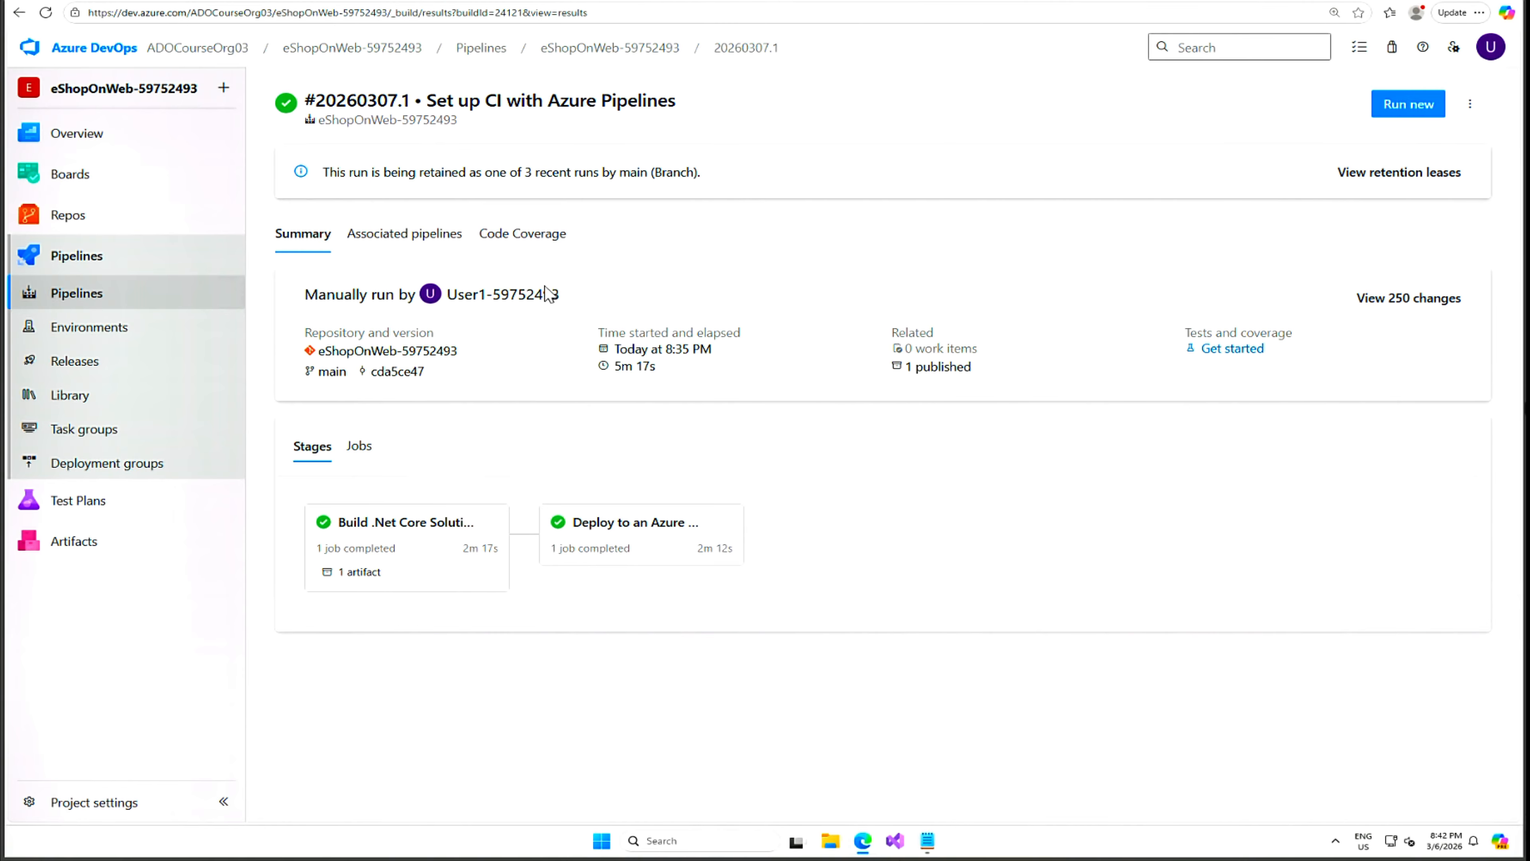
click(464, 1)
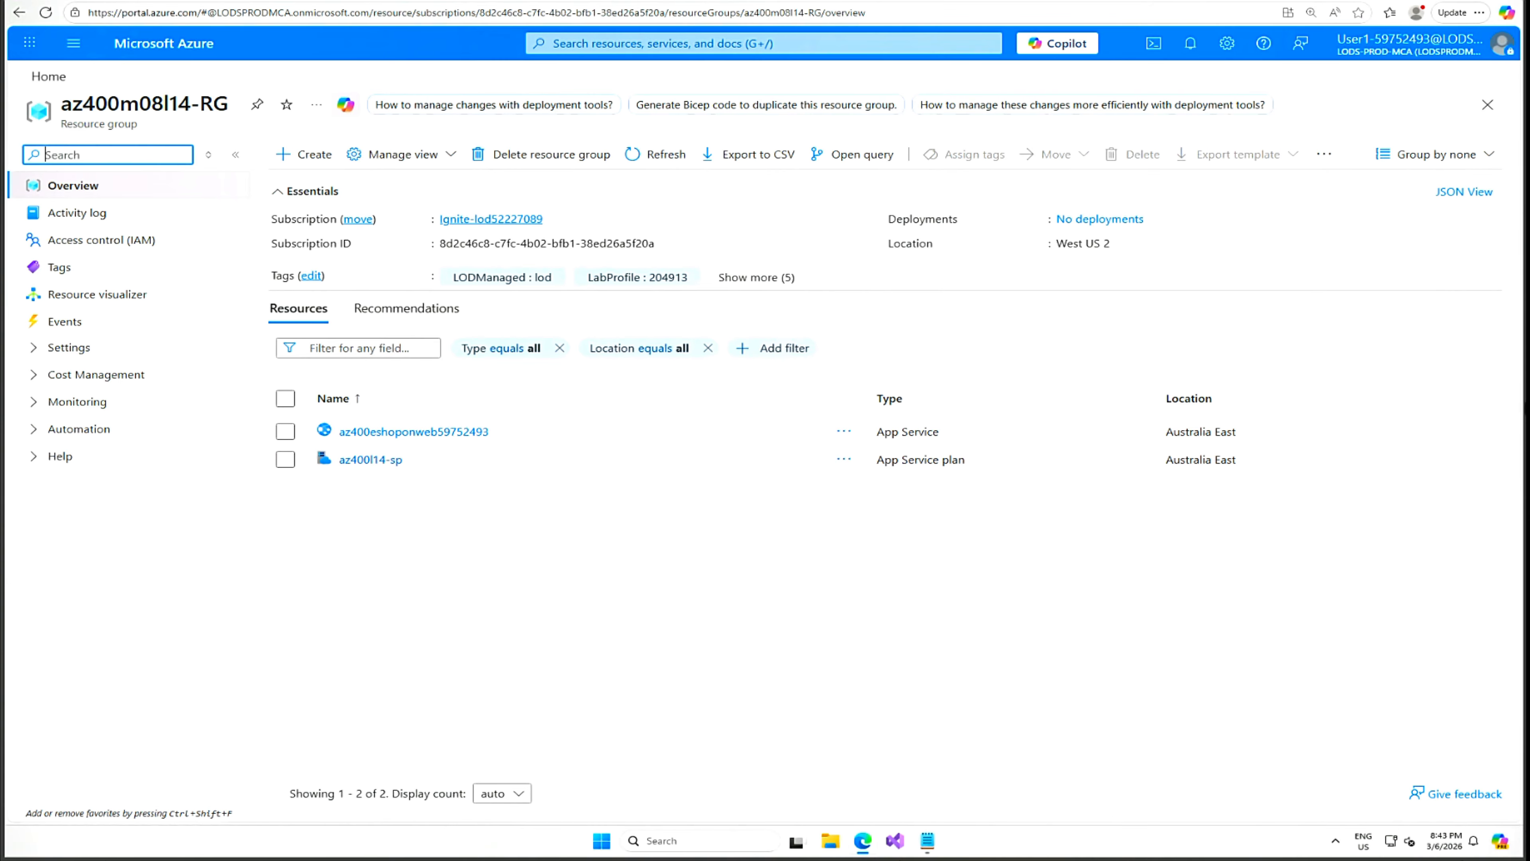
Browse the az400eshoponweb59752493 site to see its product catalog, then go back to portal Home.
click(378, 442)
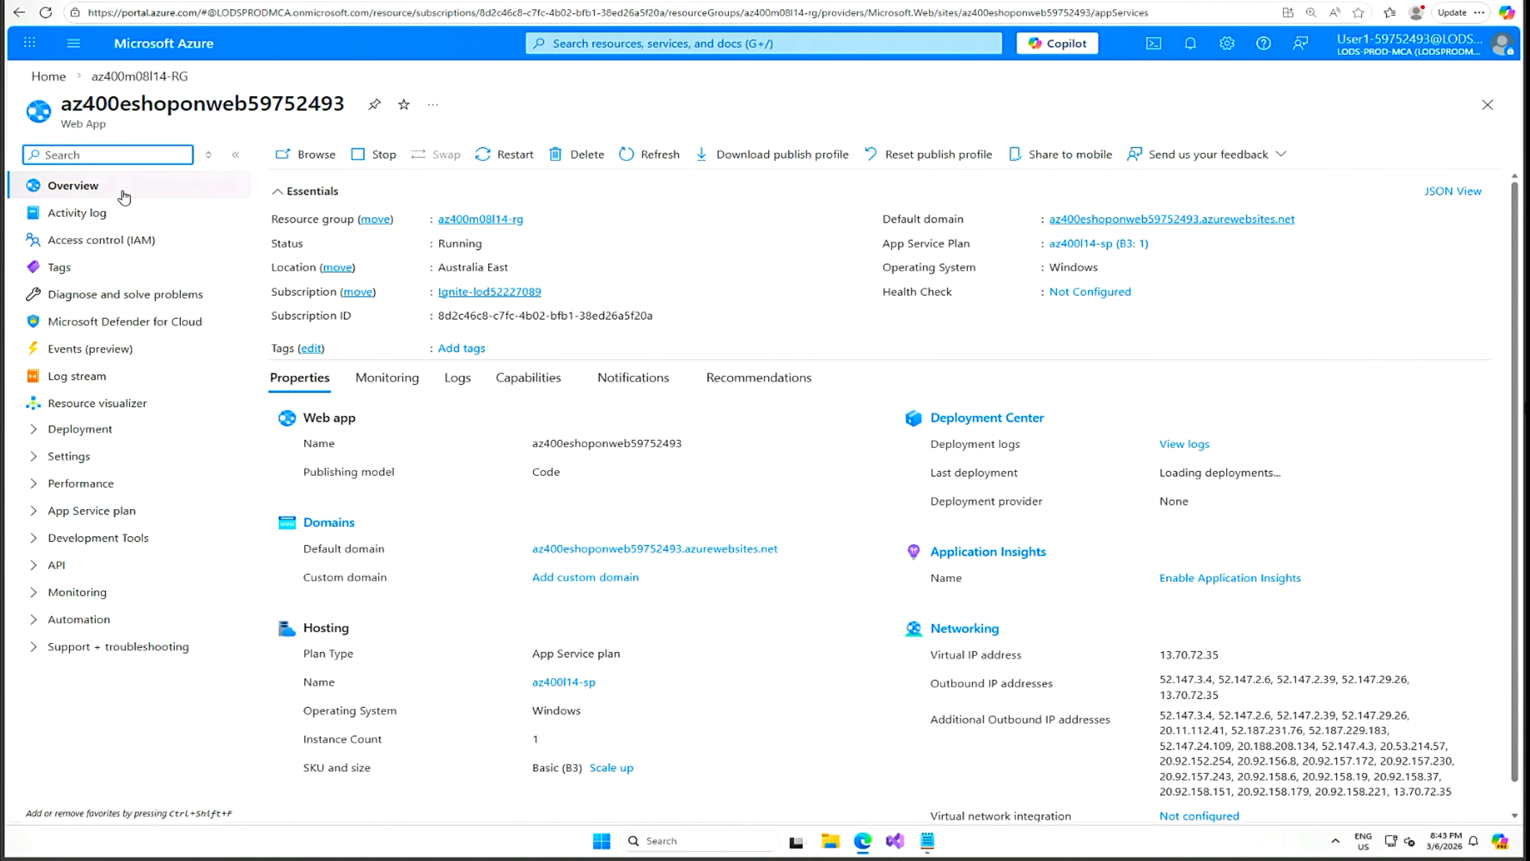
click(312, 158)
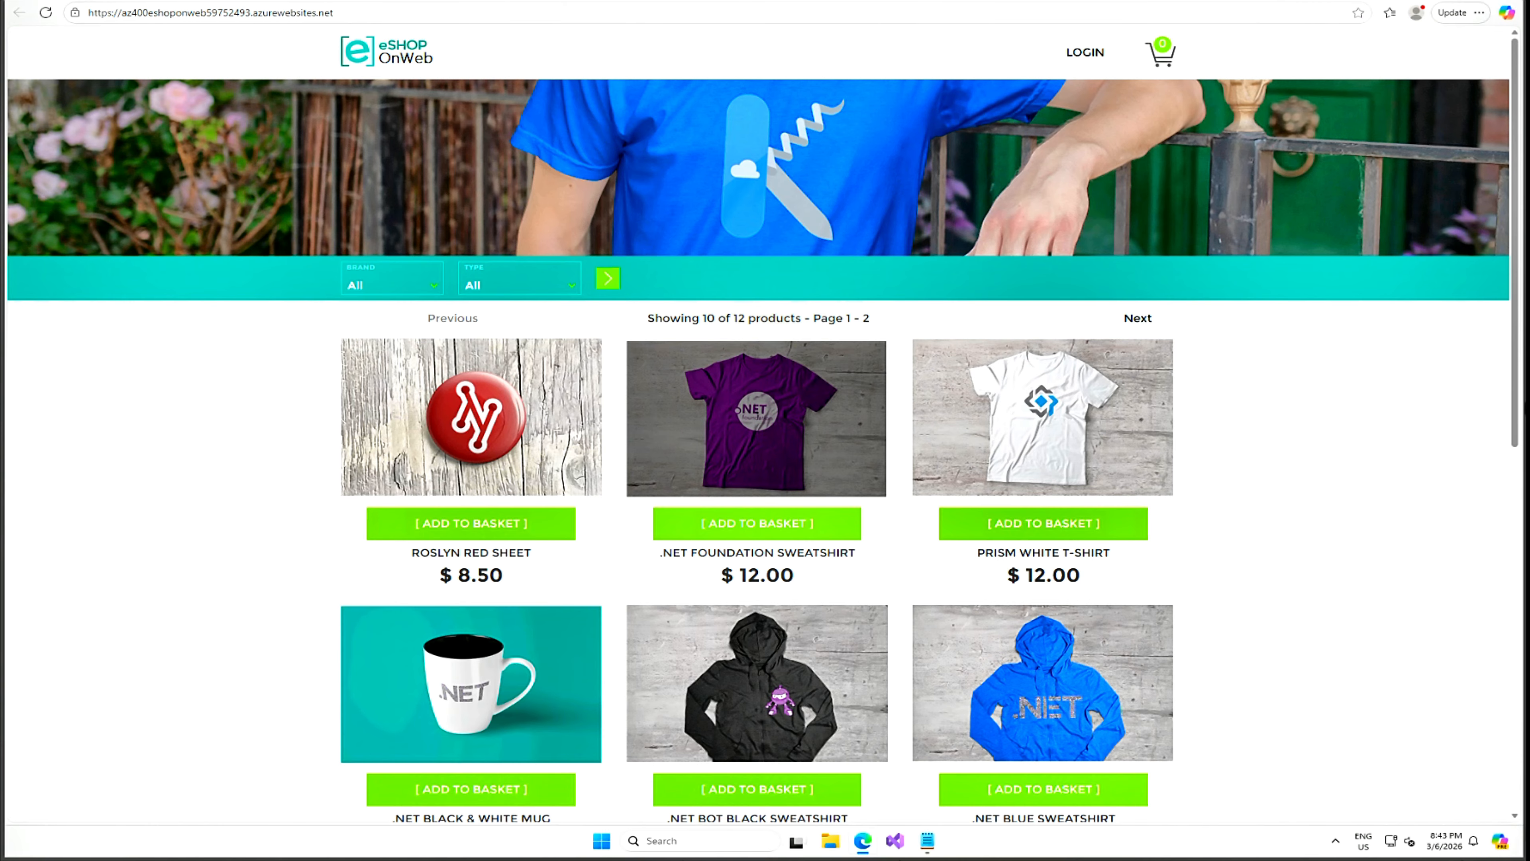
click(314, 0)
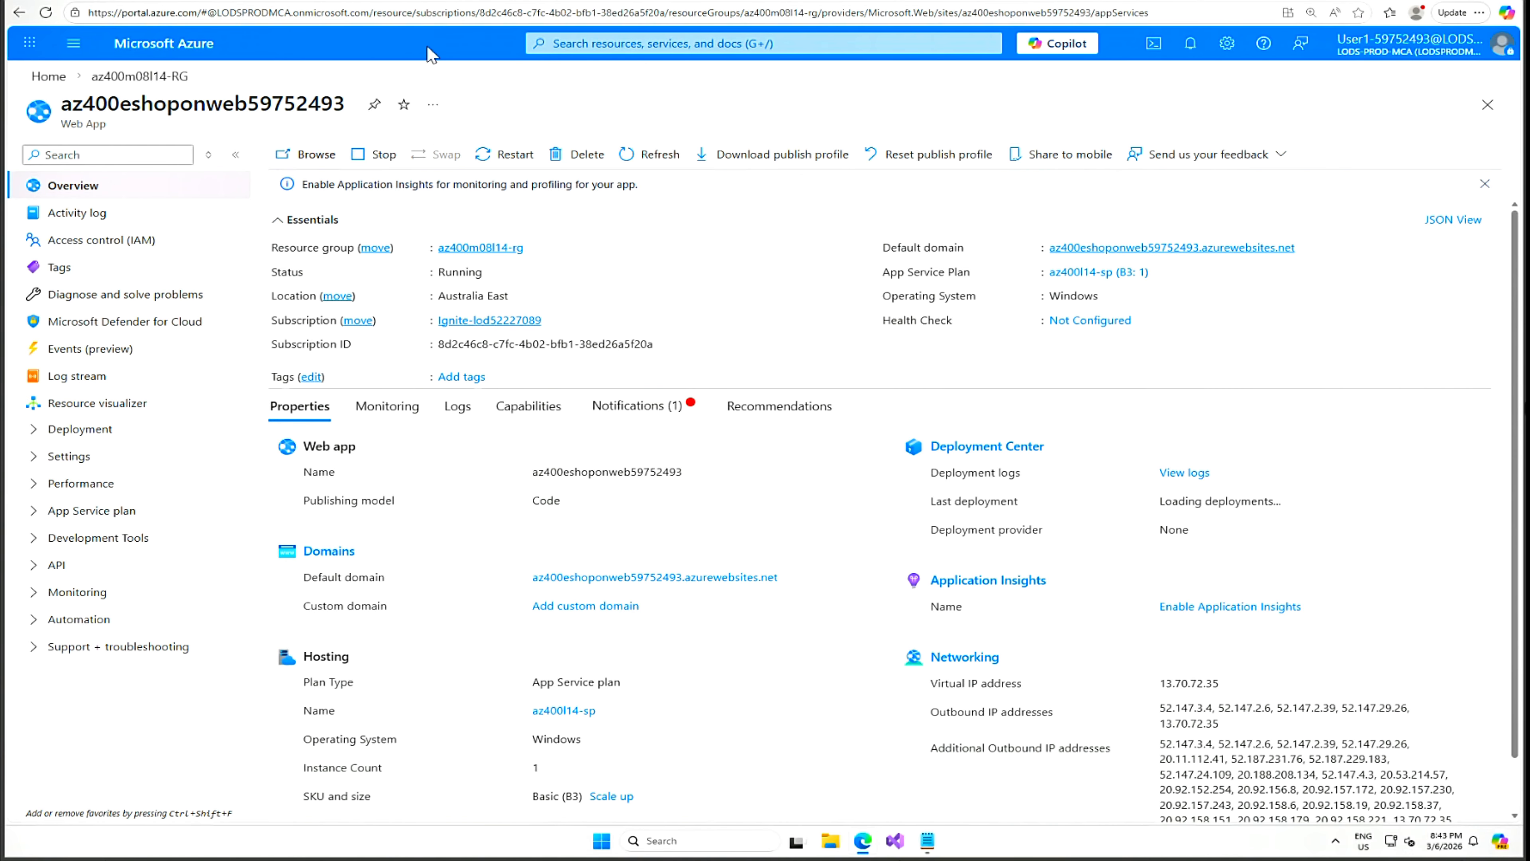
click(49, 76)
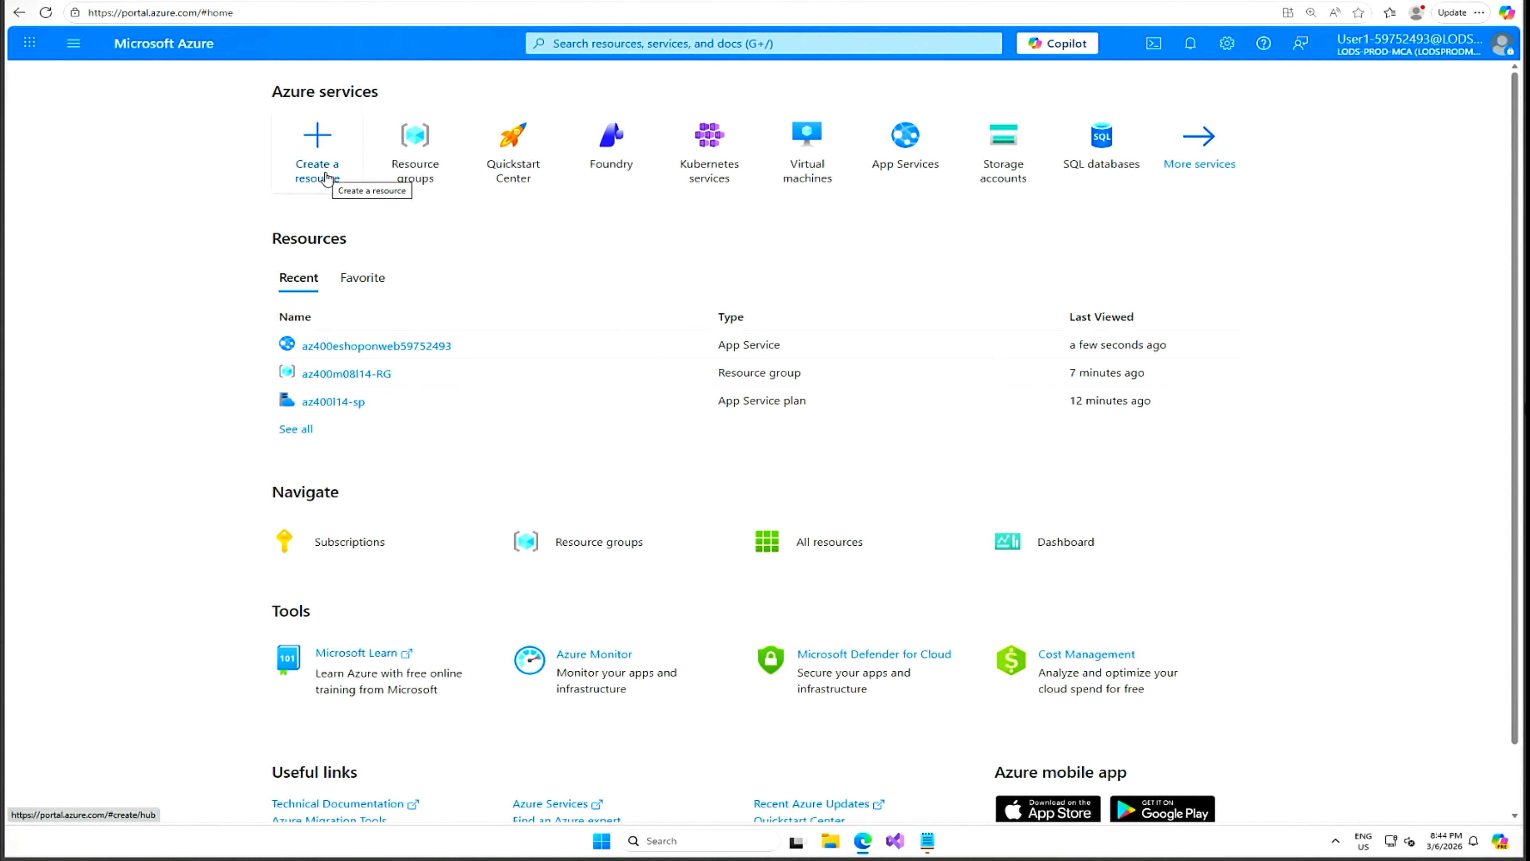
Search the Marketplace for 'azure load testing', dismiss the popup, and choose Create > Azure Load Testing.
click(326, 178)
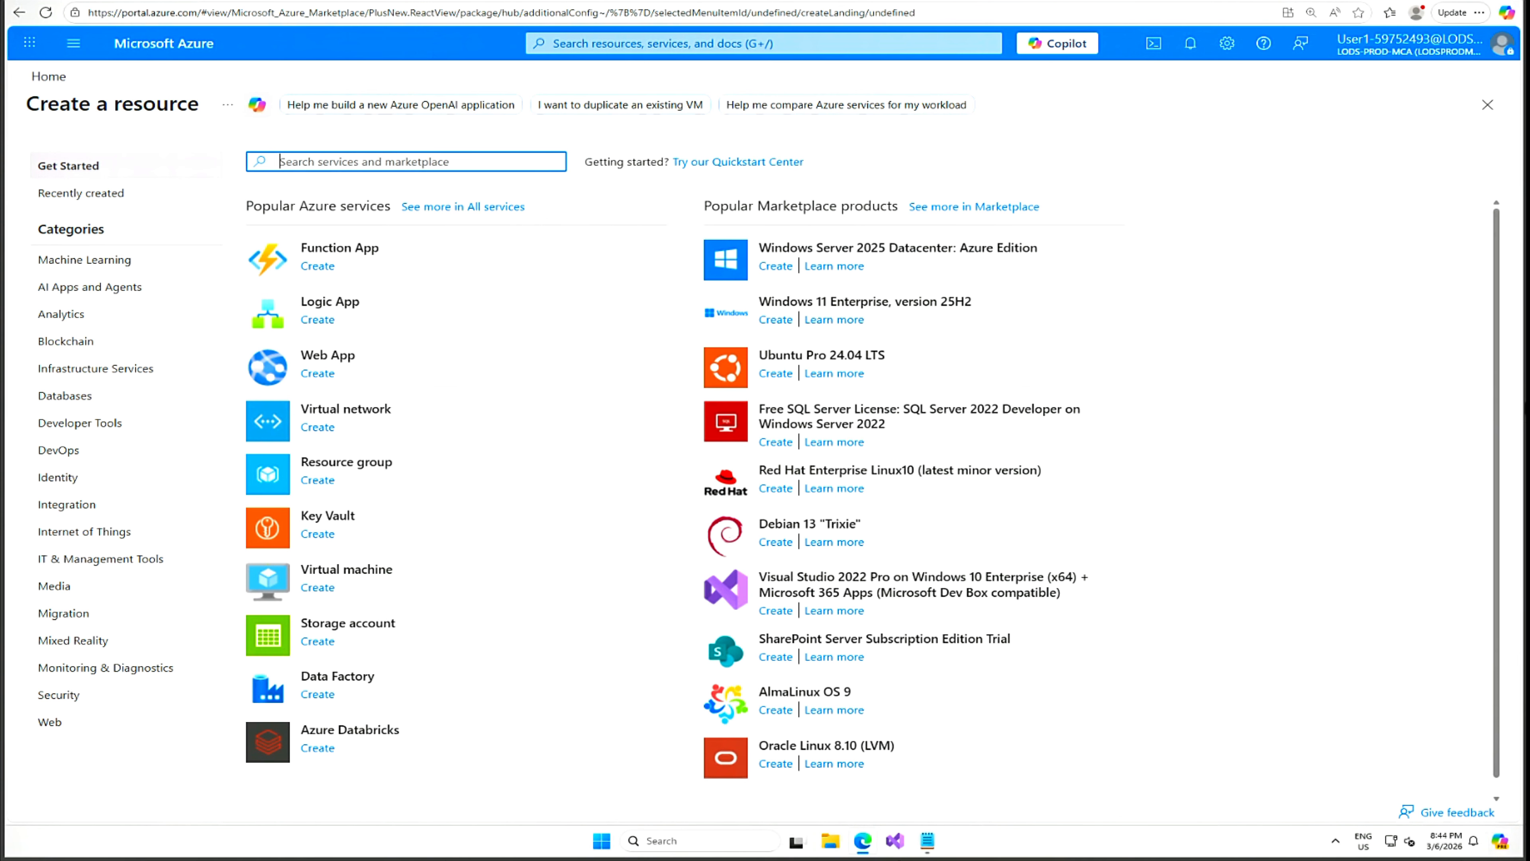
text(Azure load)
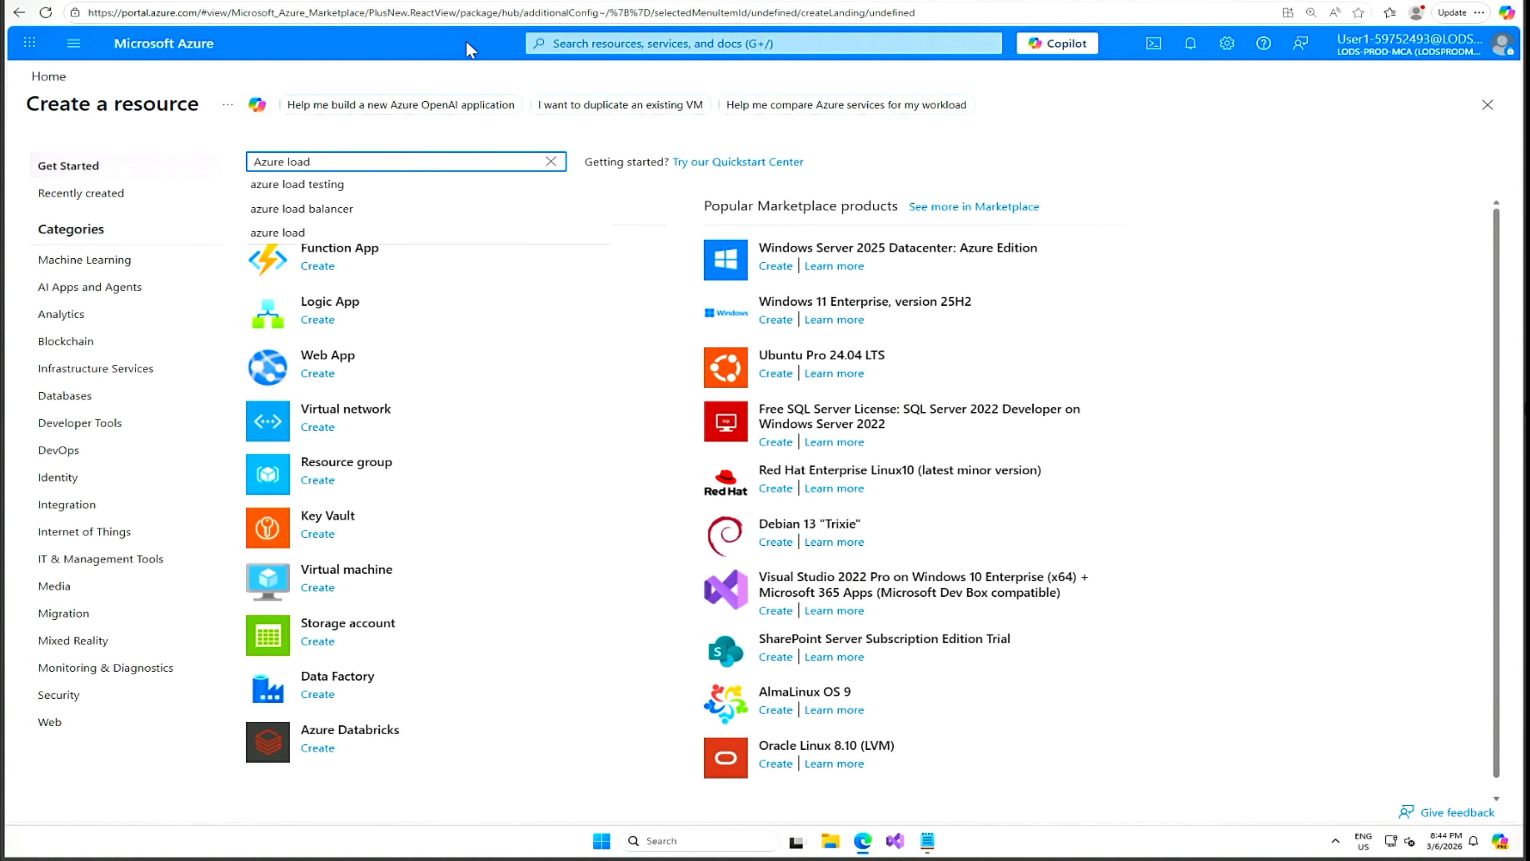
click(313, 191)
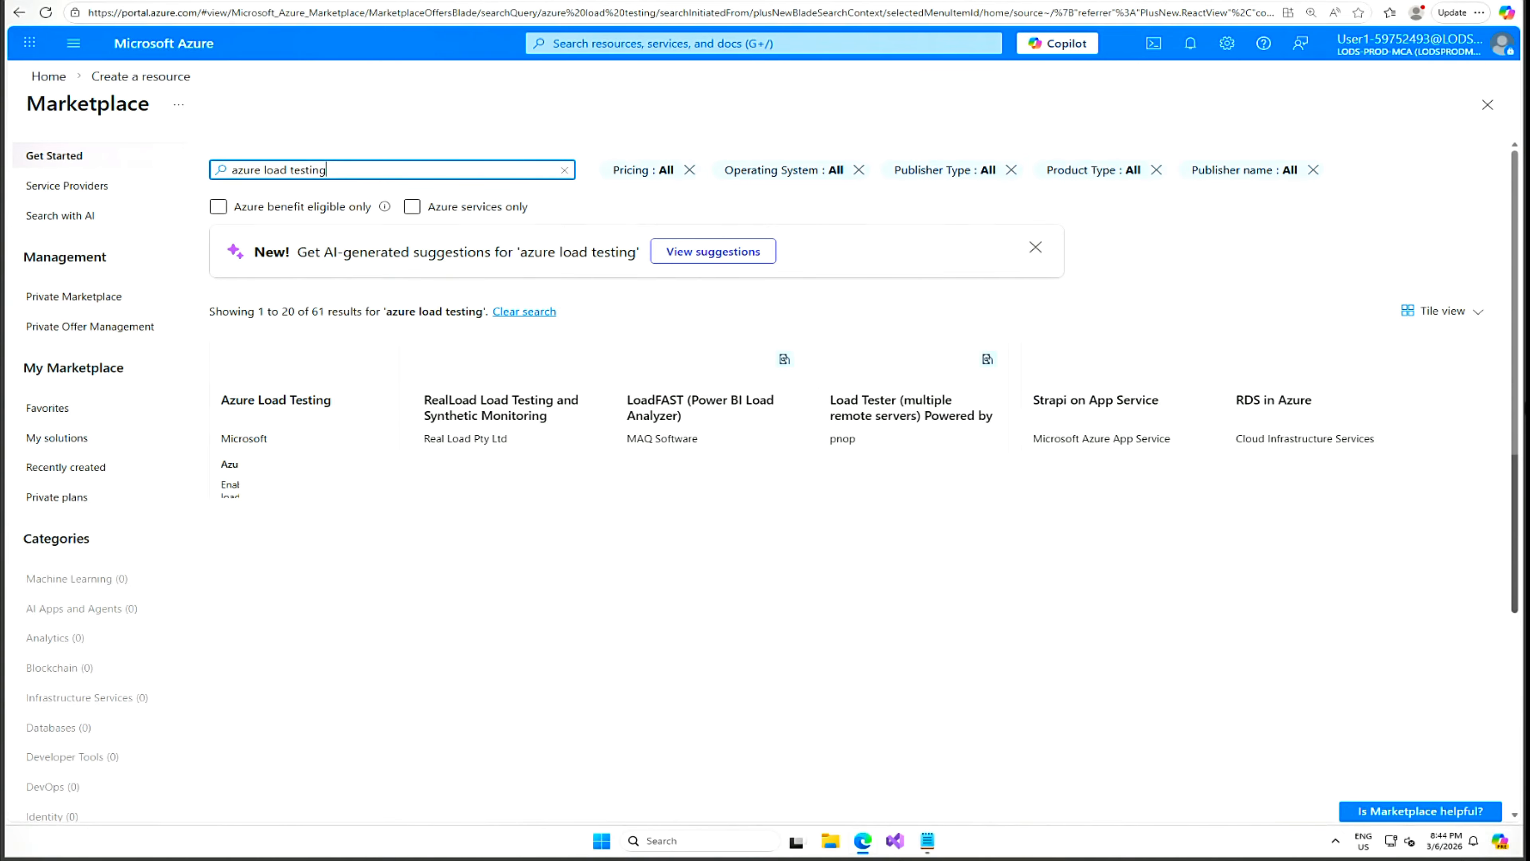
click(320, 397)
click(250, 429)
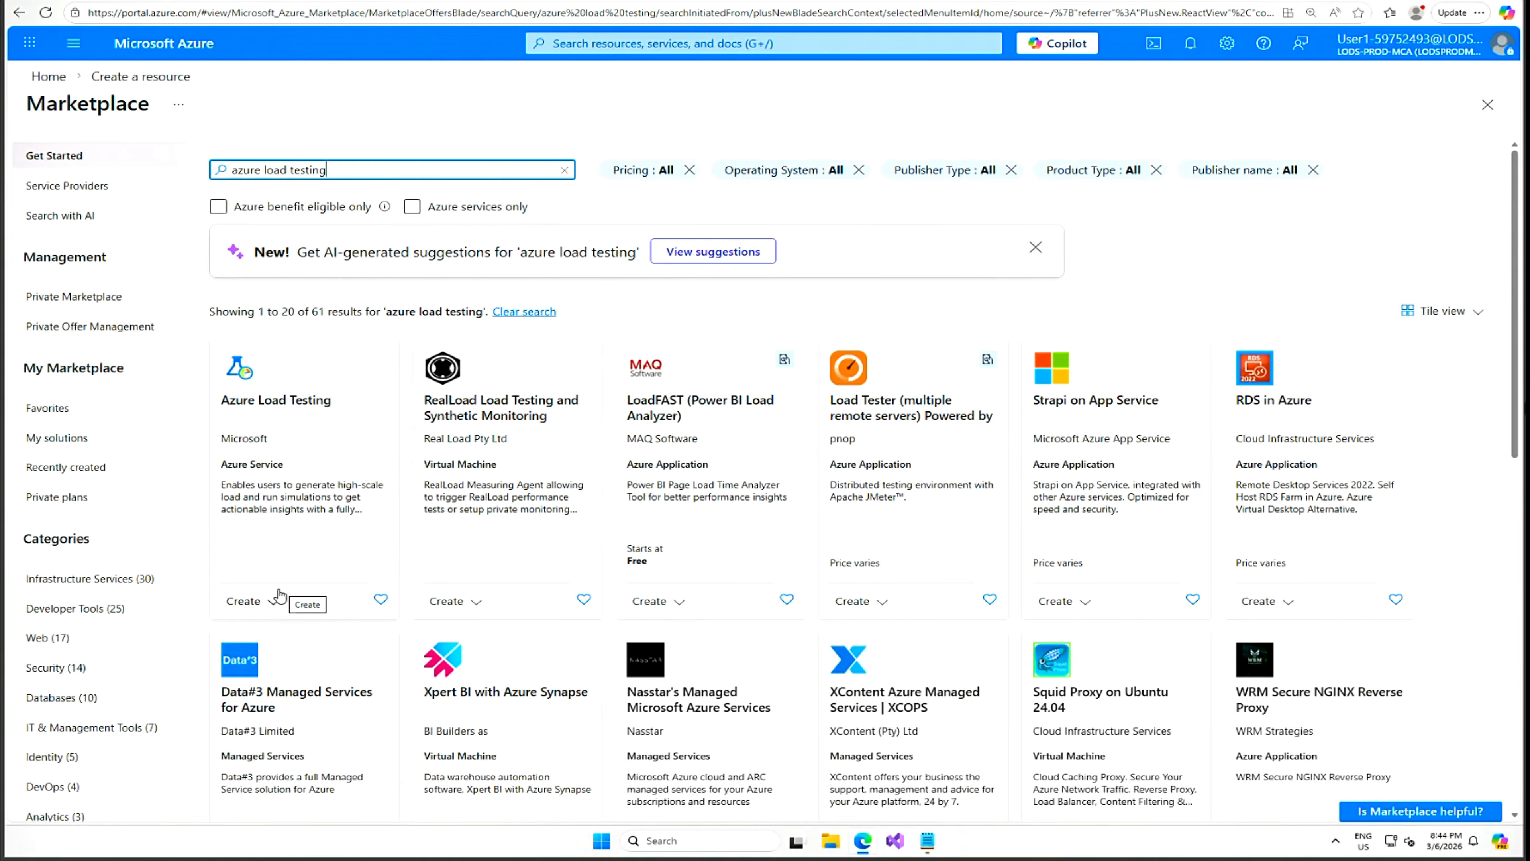
click(274, 600)
click(281, 632)
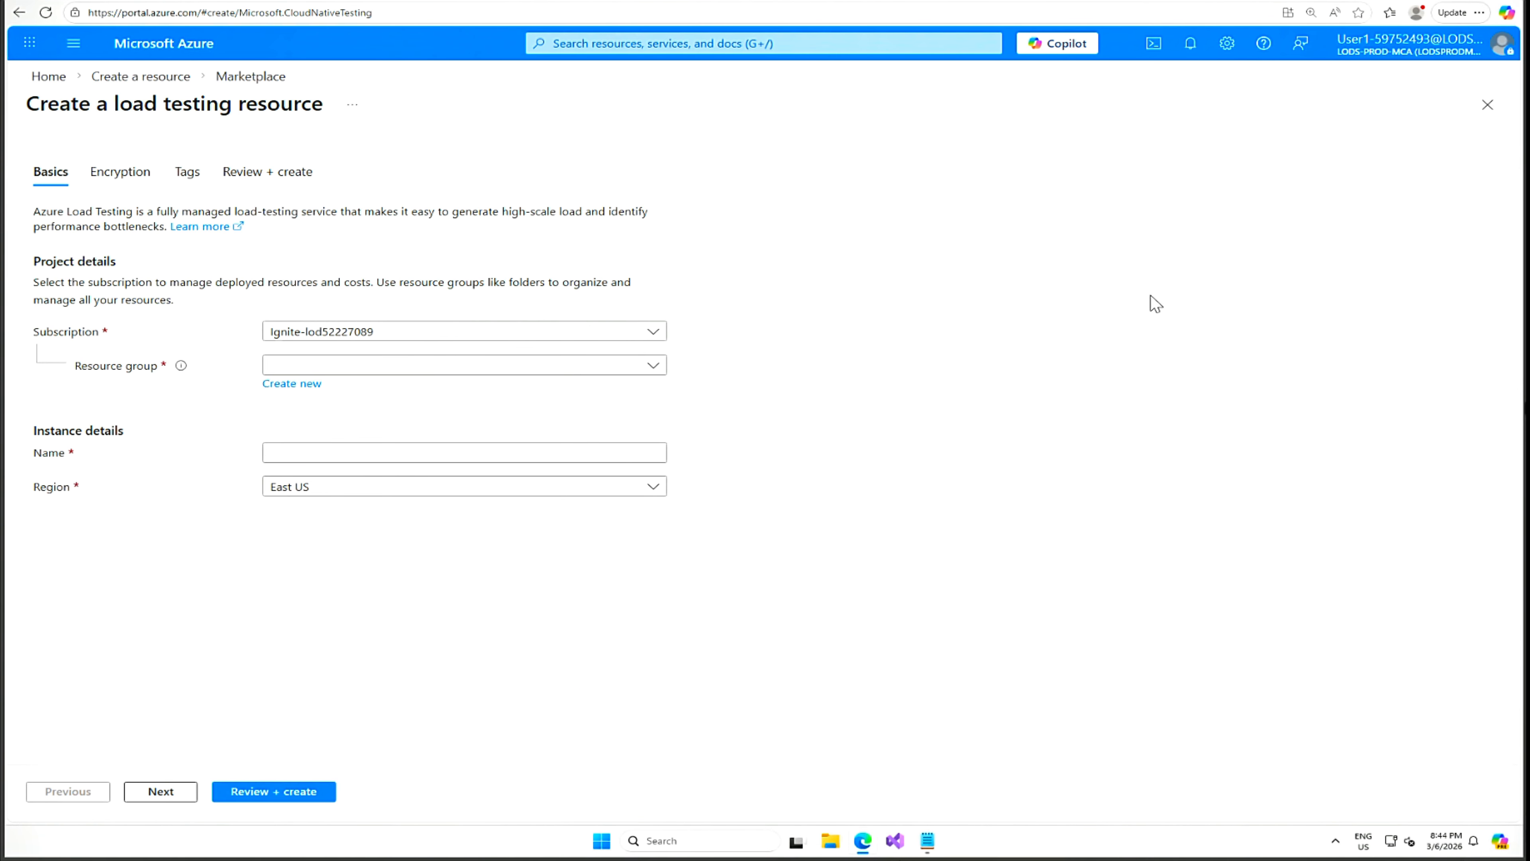
Create eShopOnWebLoadTesting-59752493 in az400m08l14-RG, Australia East, through Review + create.
click(660, 369)
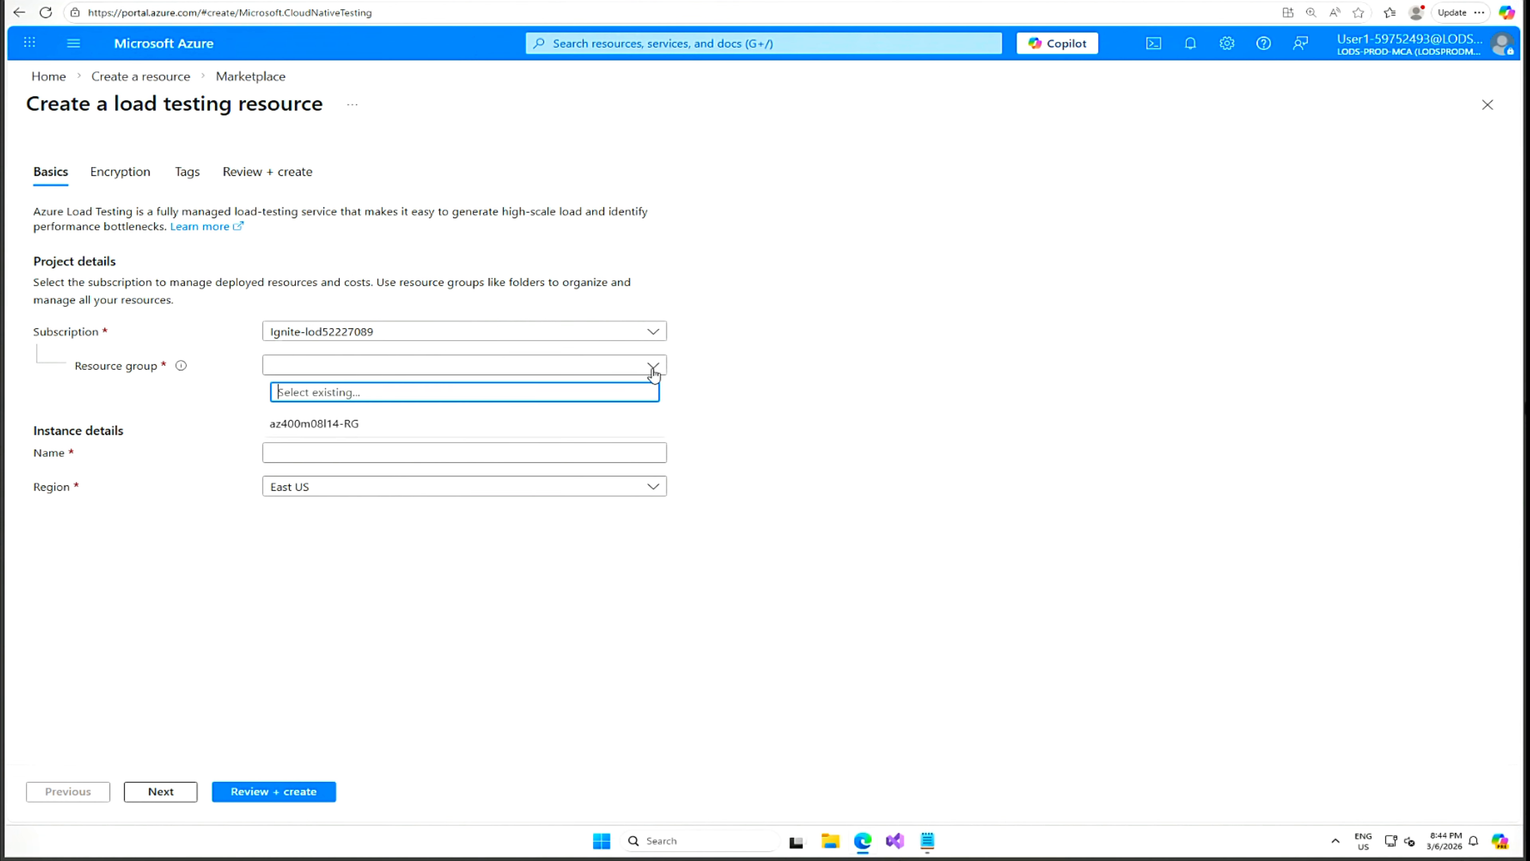
click(490, 425)
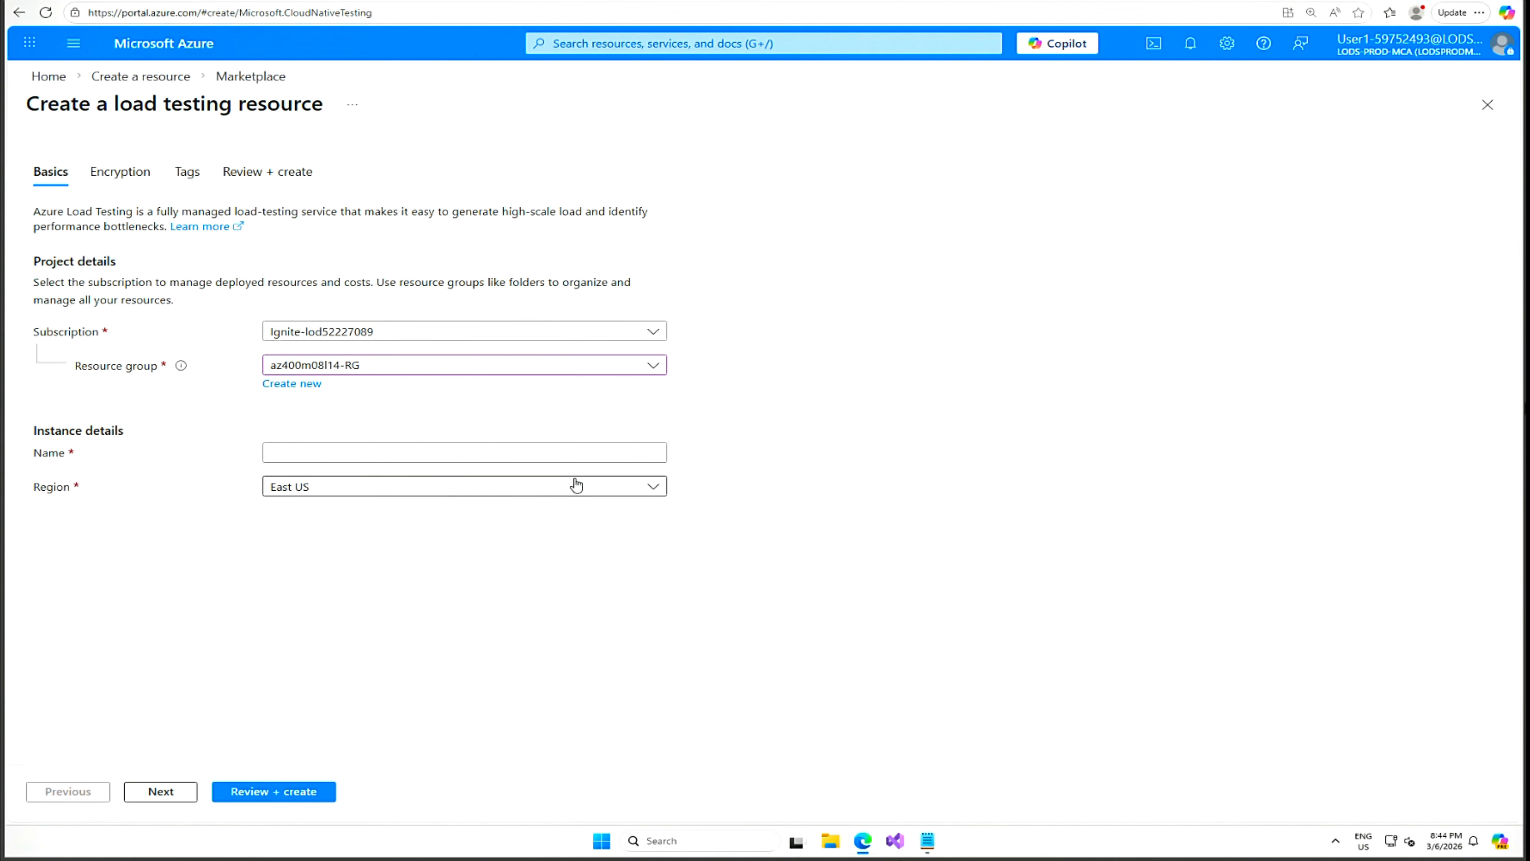
click(545, 453)
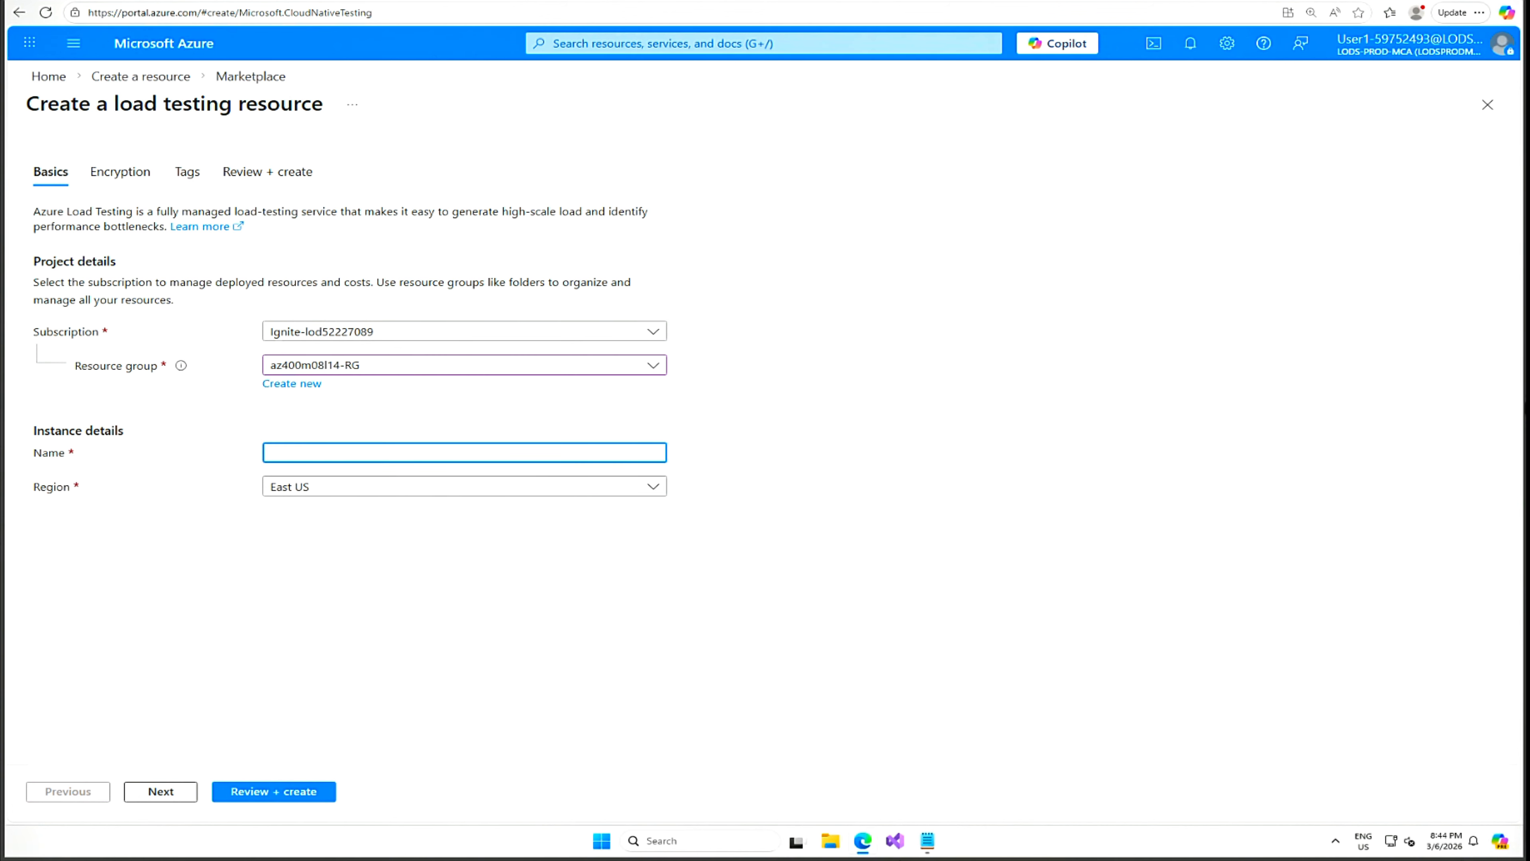
text(eShopOnWebLoadTesting-59752493)
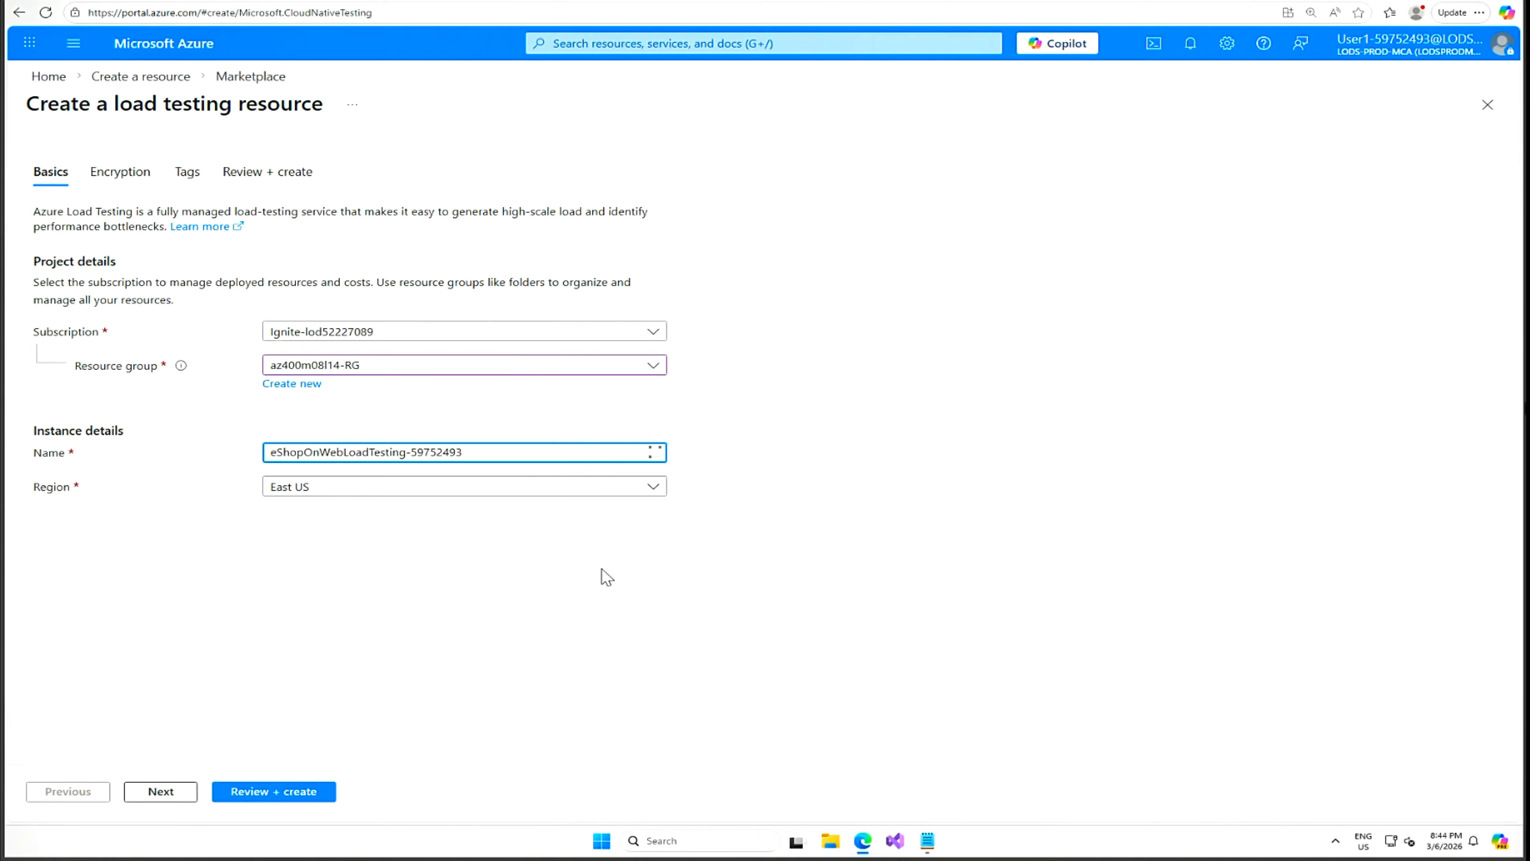
click(661, 494)
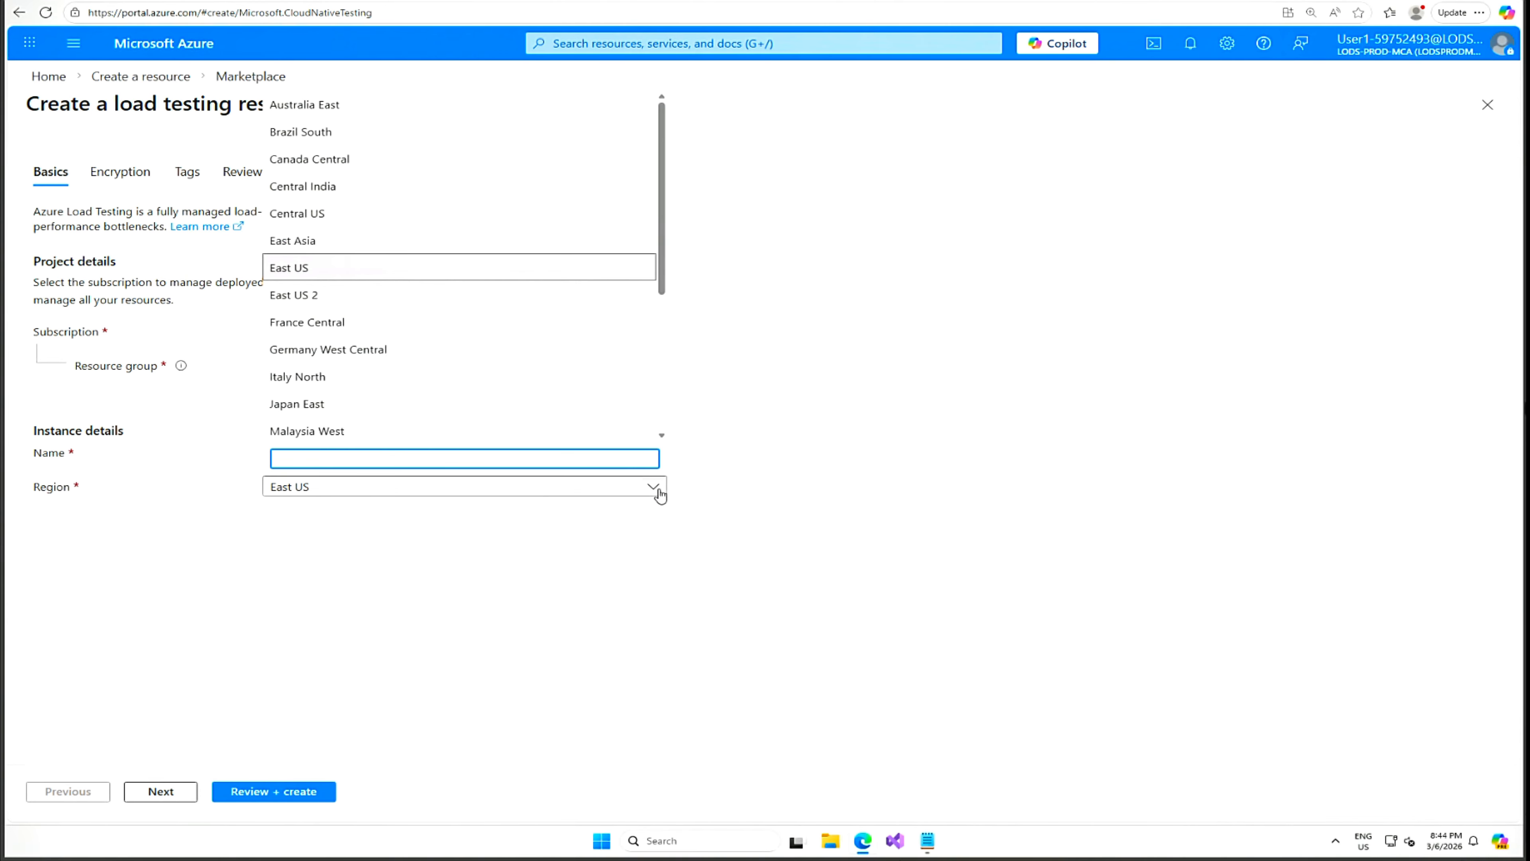
text(austr)
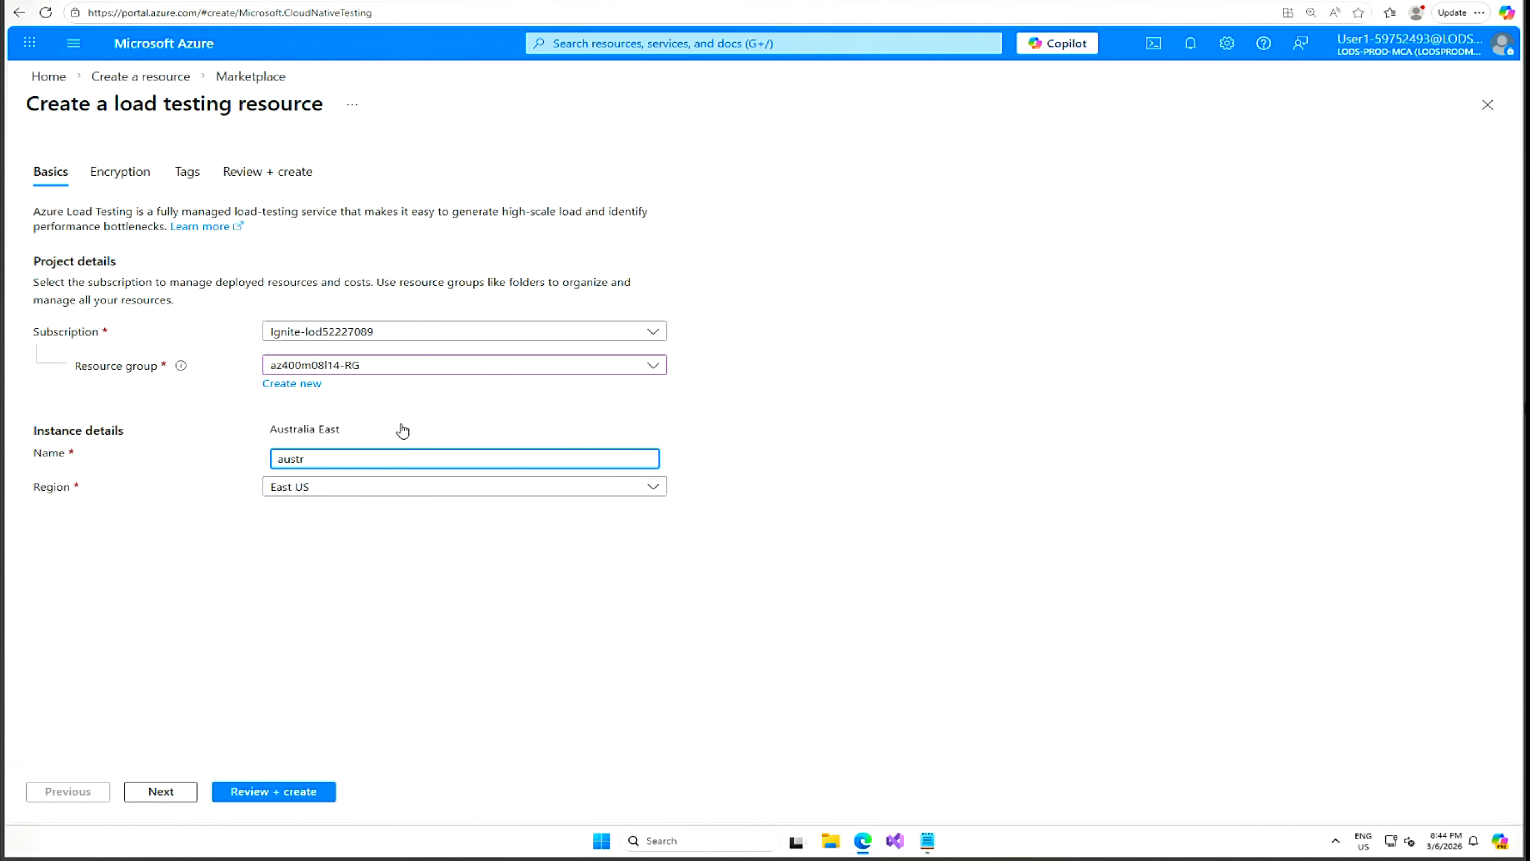
click(352, 430)
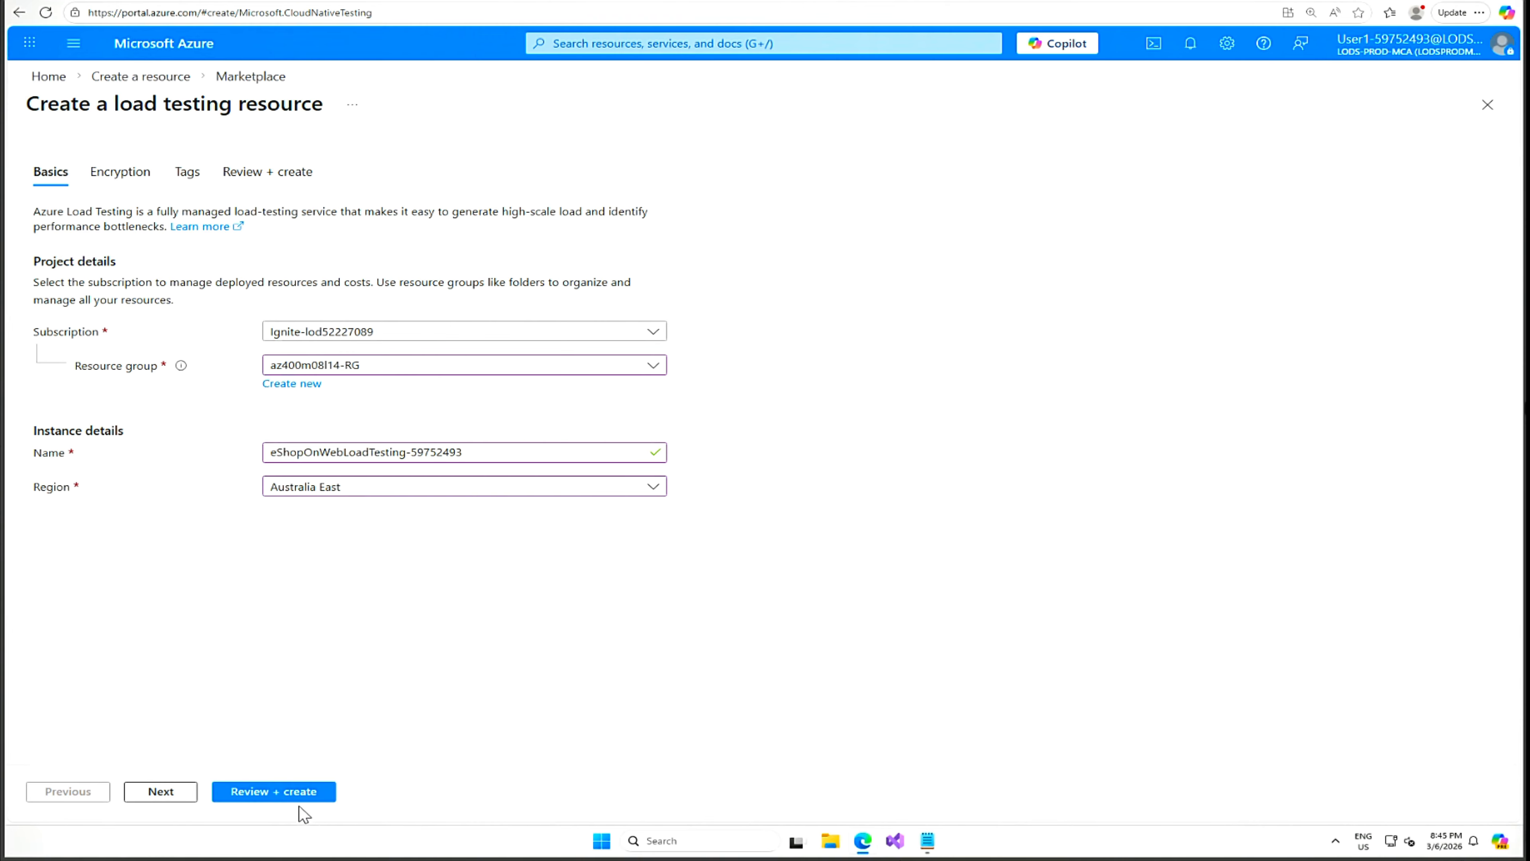
click(285, 792)
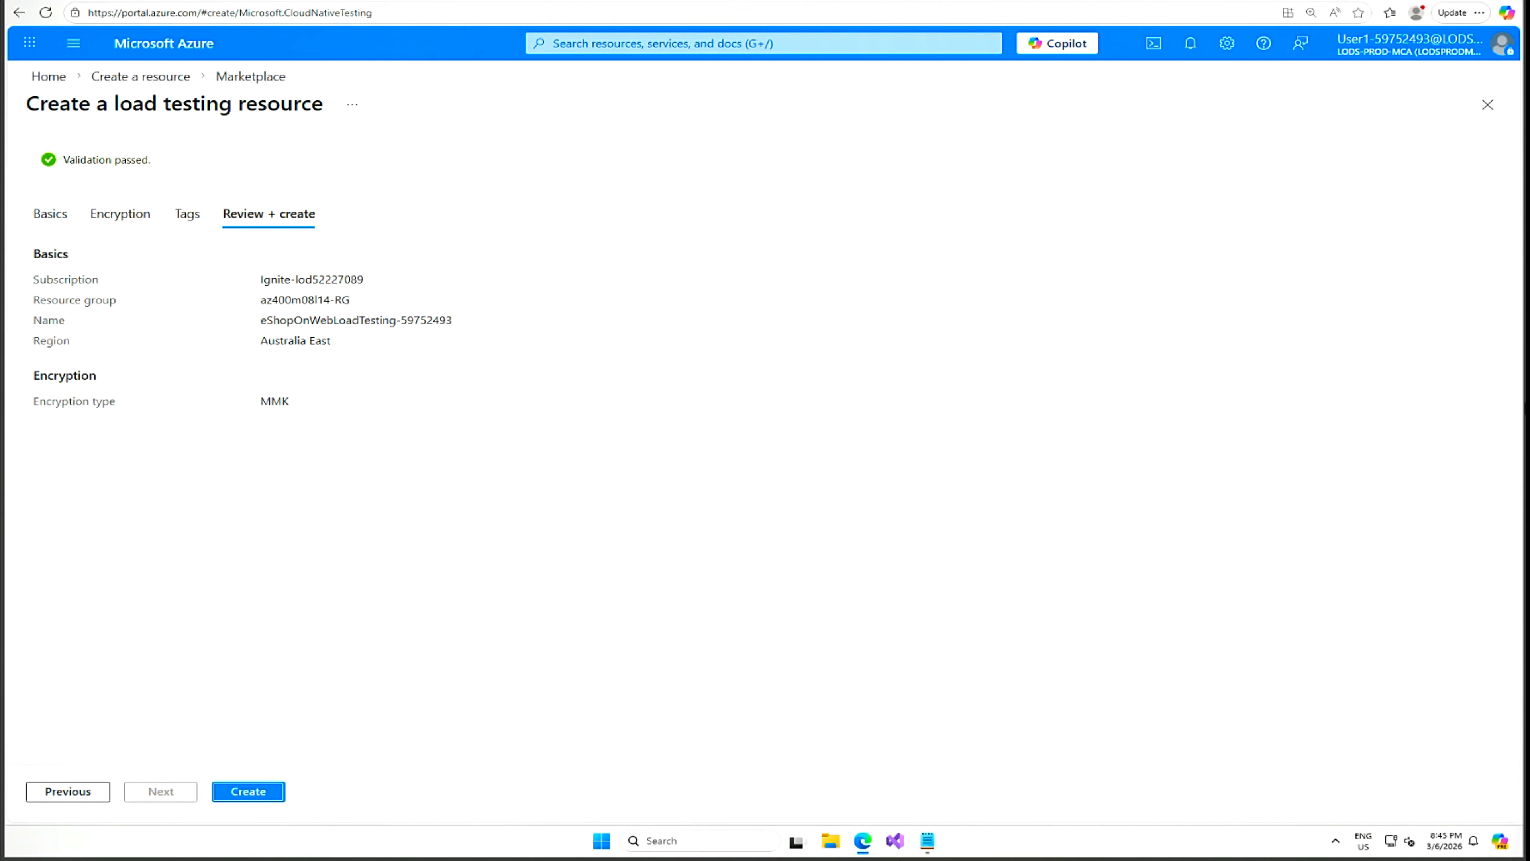
click(253, 795)
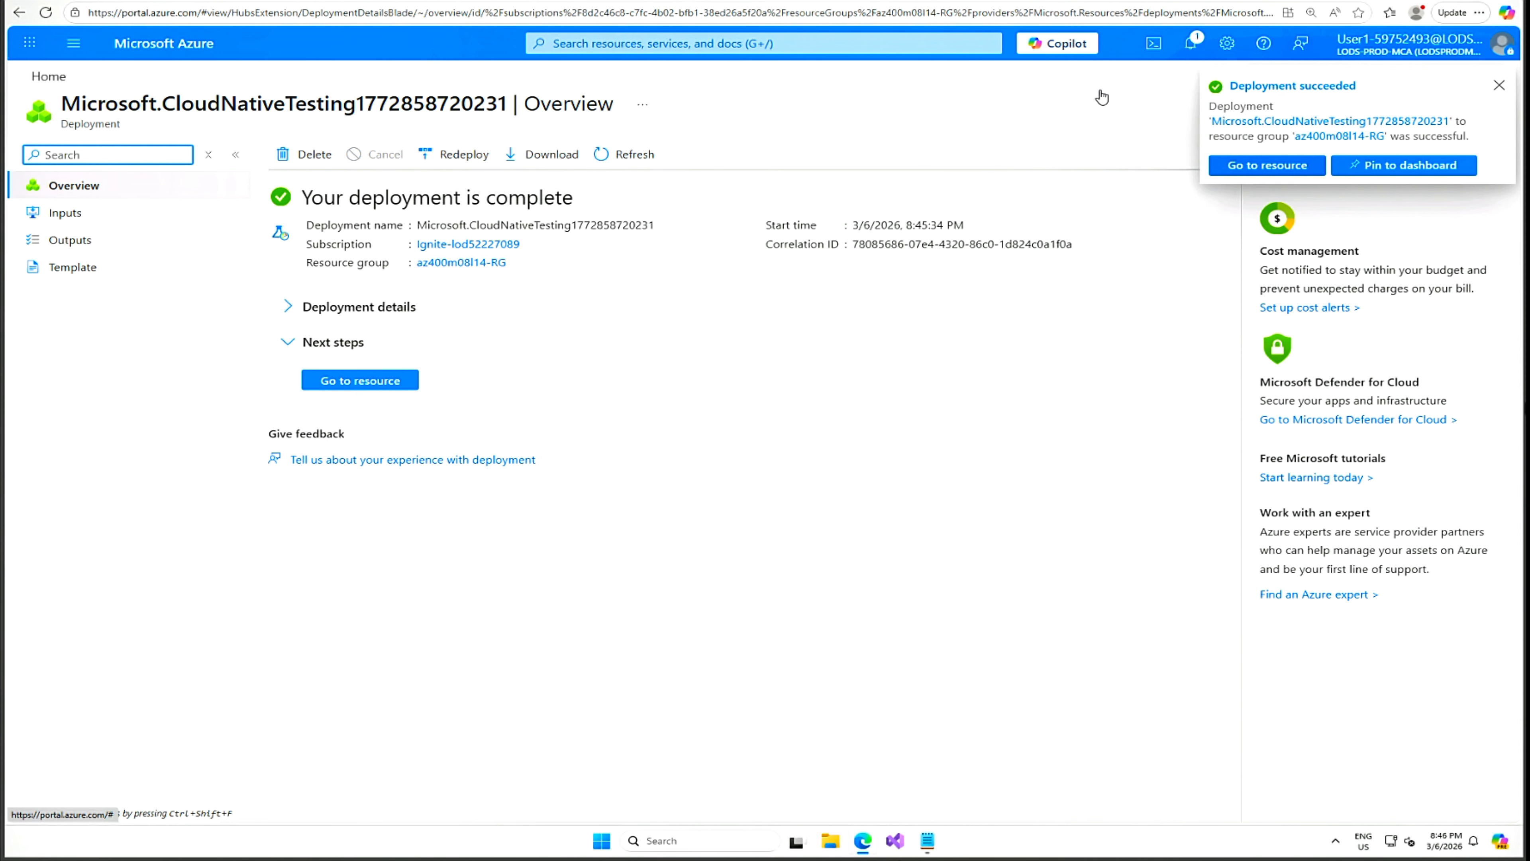
Go to eShopOnWebLoadTesting-59752493 and show its empty Tests list.
click(364, 385)
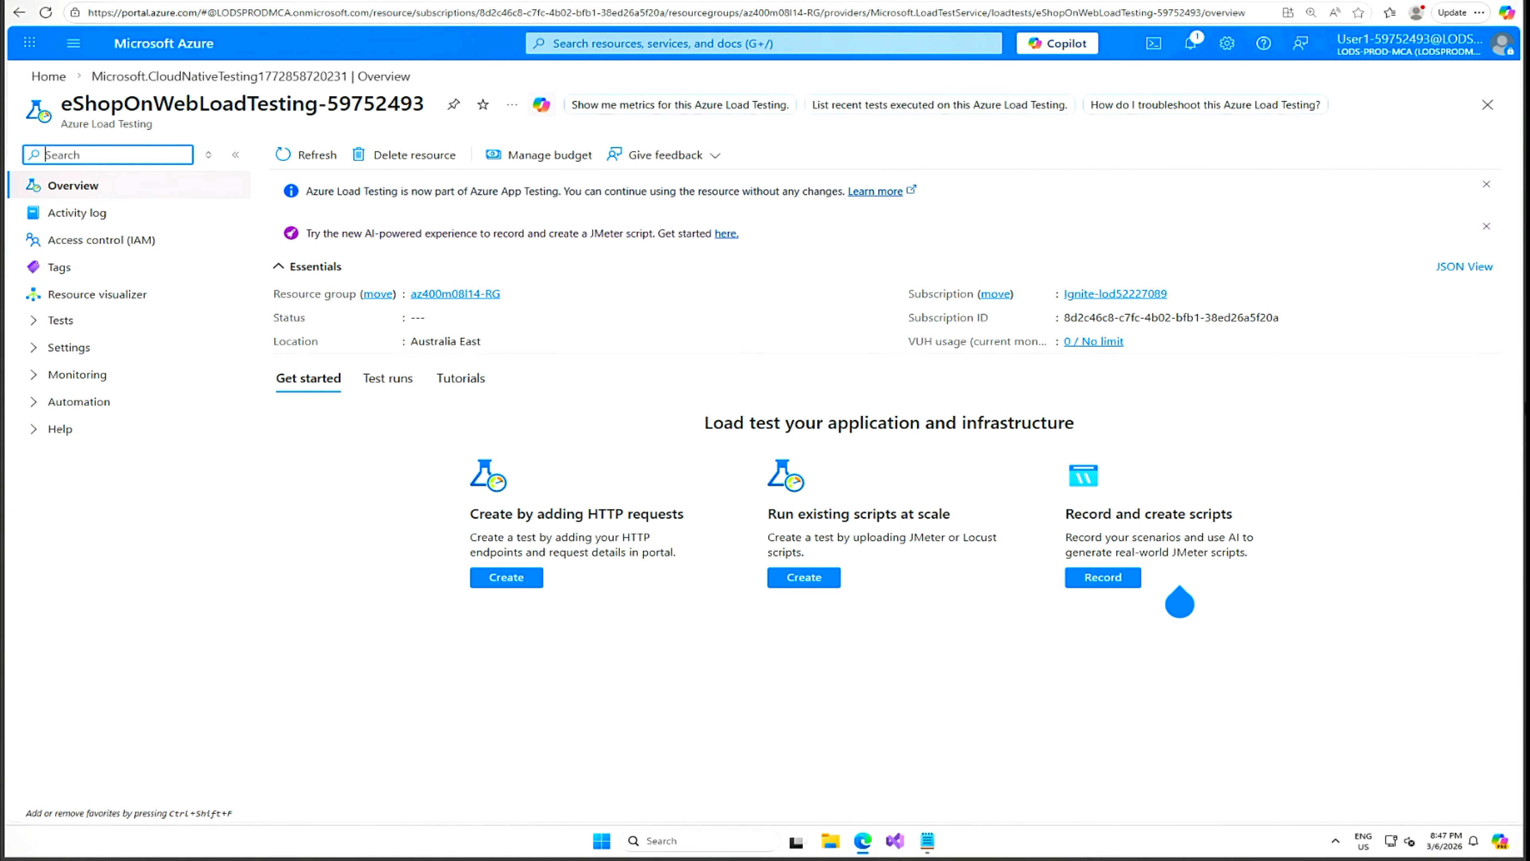
click(33, 321)
click(72, 350)
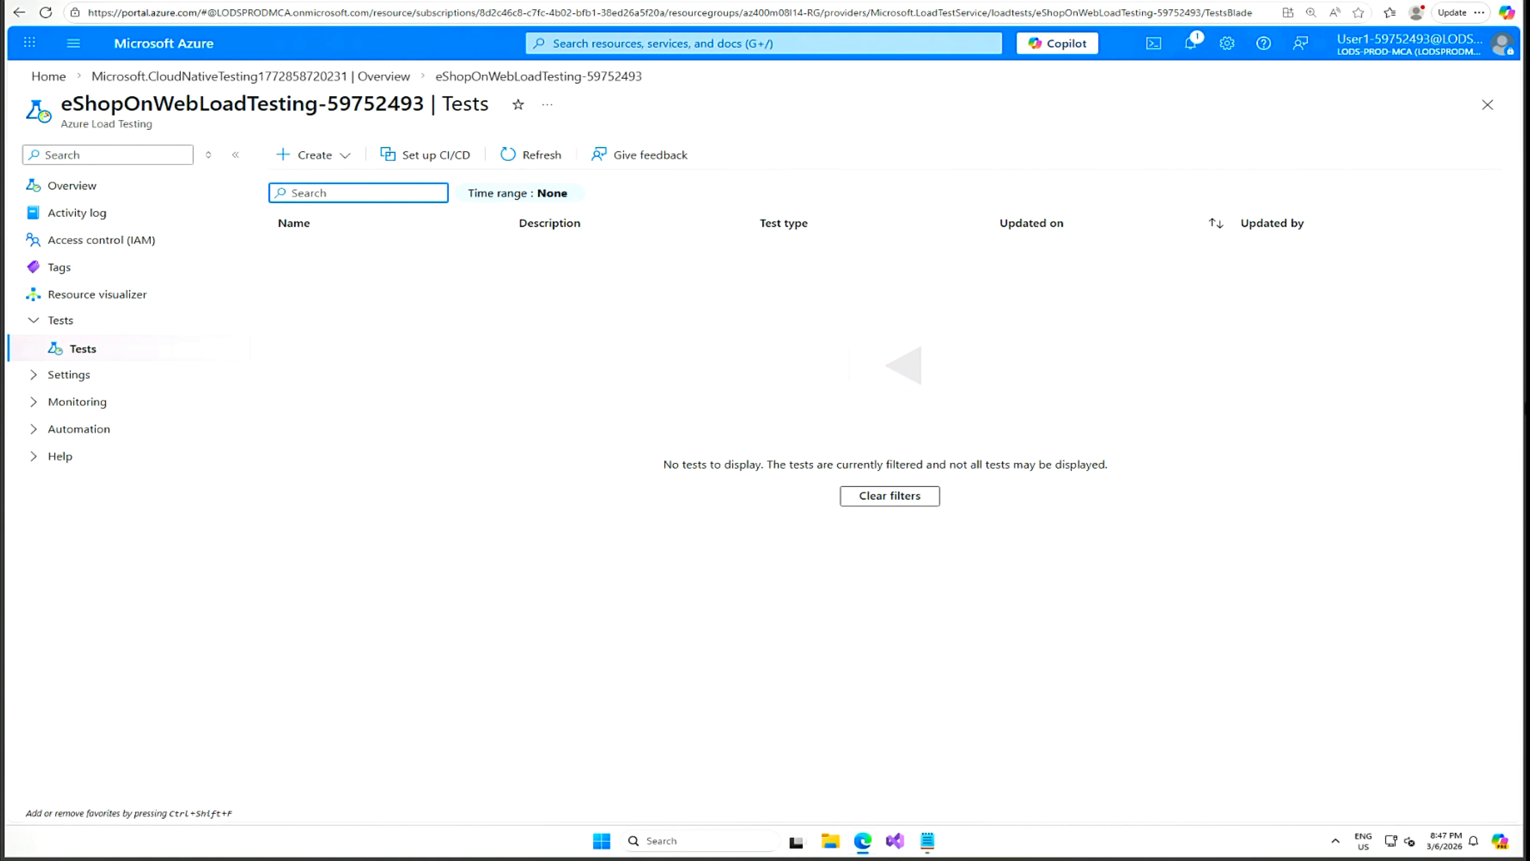
Choose Create > Create a URL-based test on the Tests page.
click(346, 158)
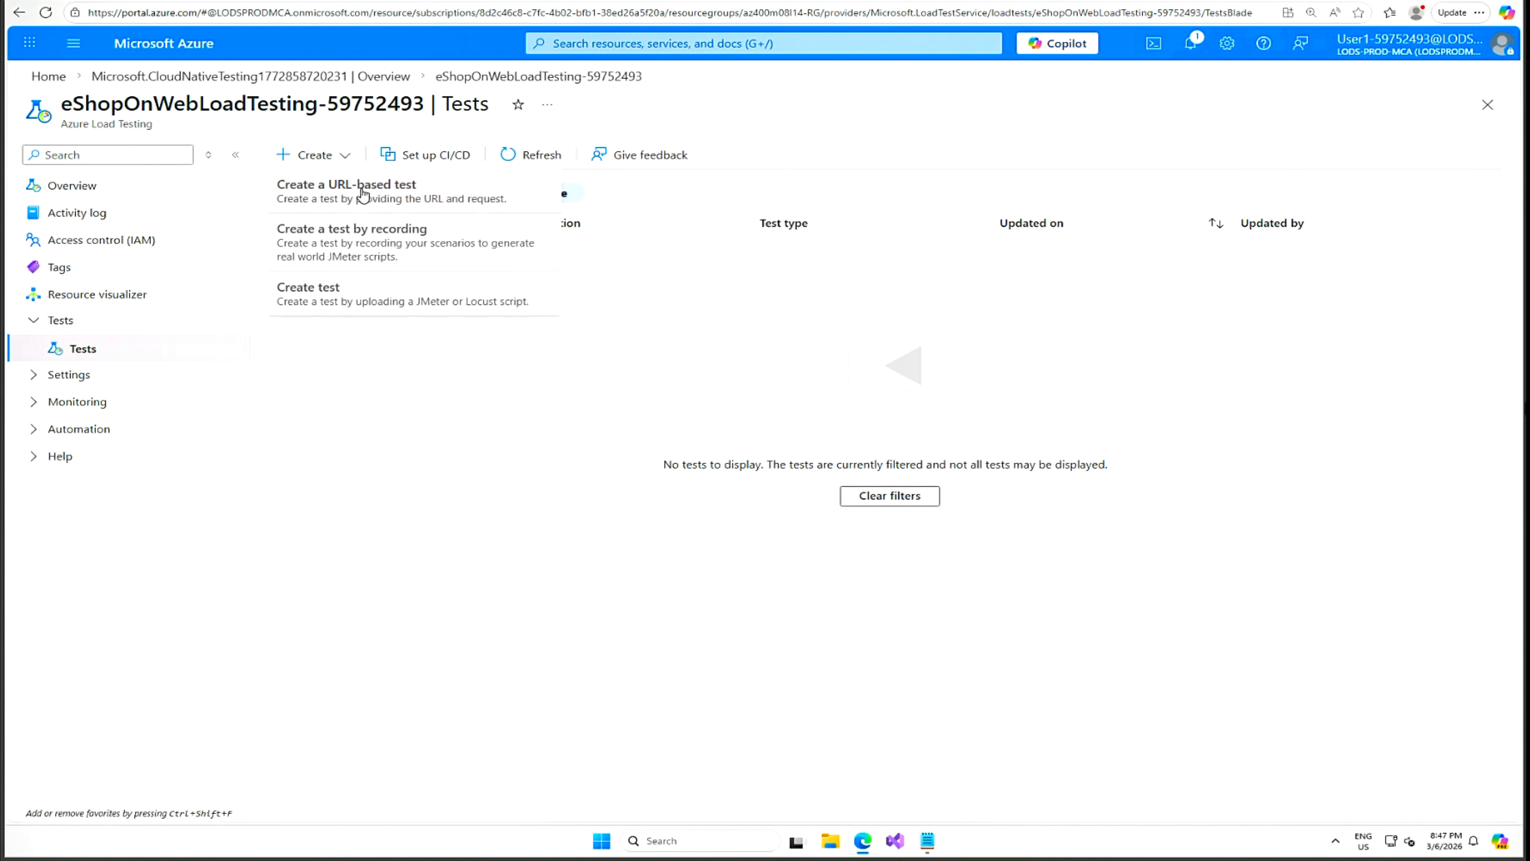
click(381, 196)
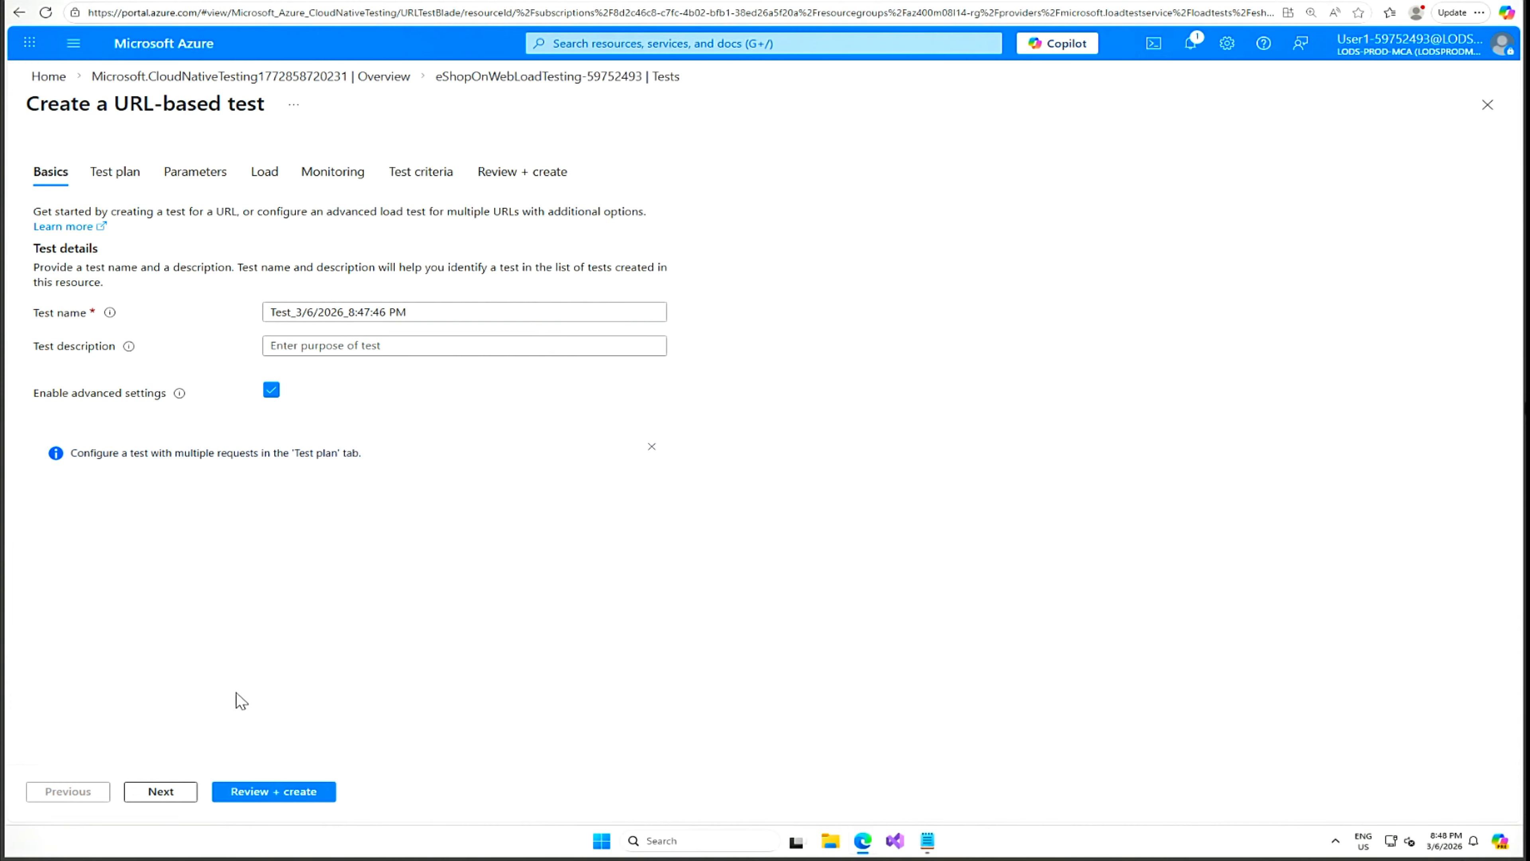
Turn off advanced settings and paste the eShopOnWeb site address as the Test URL.
click(185, 791)
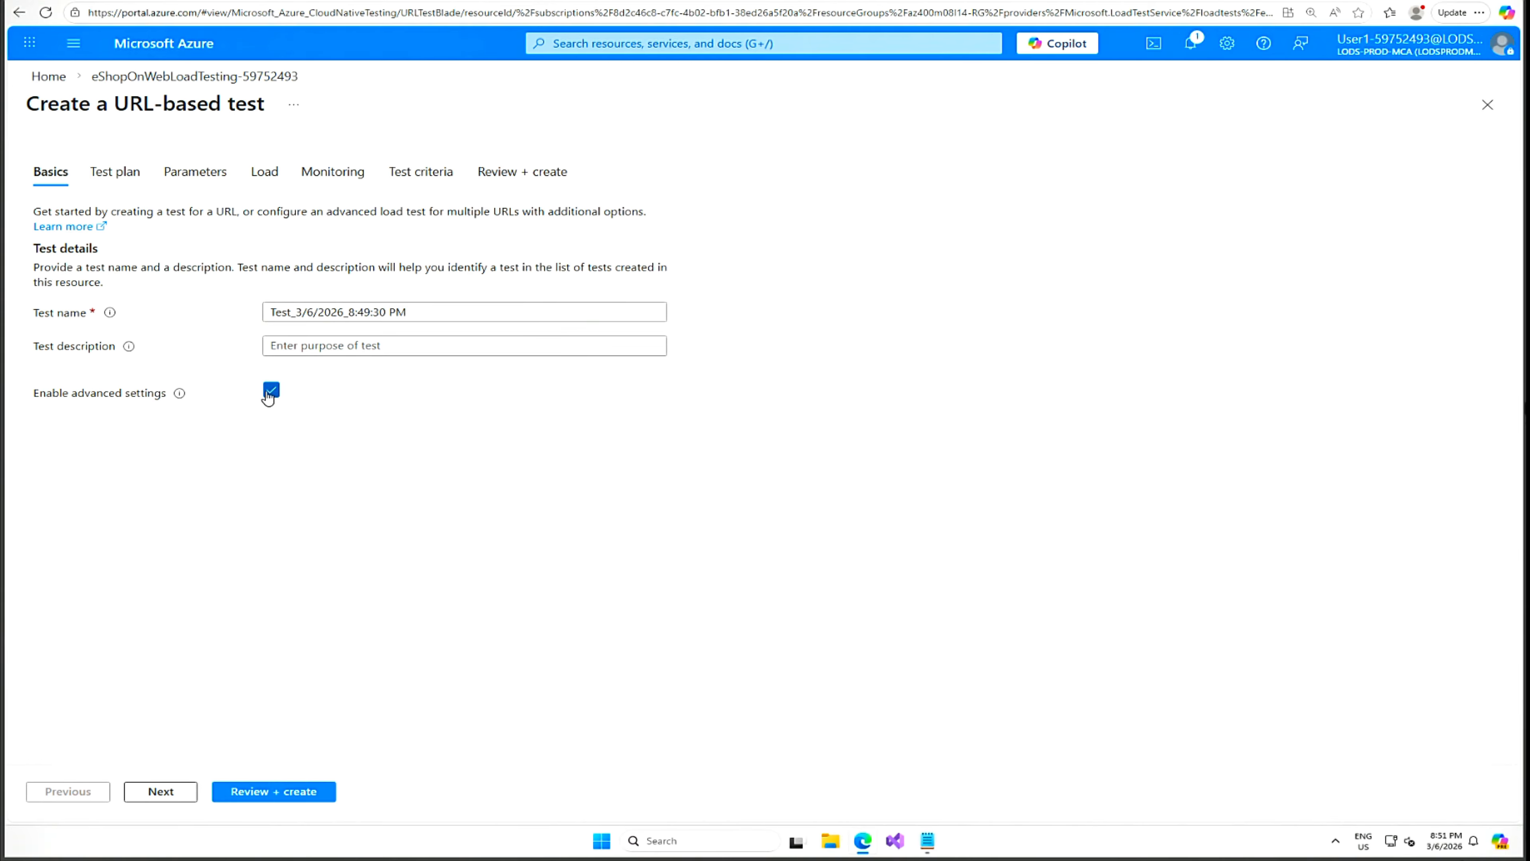
click(270, 395)
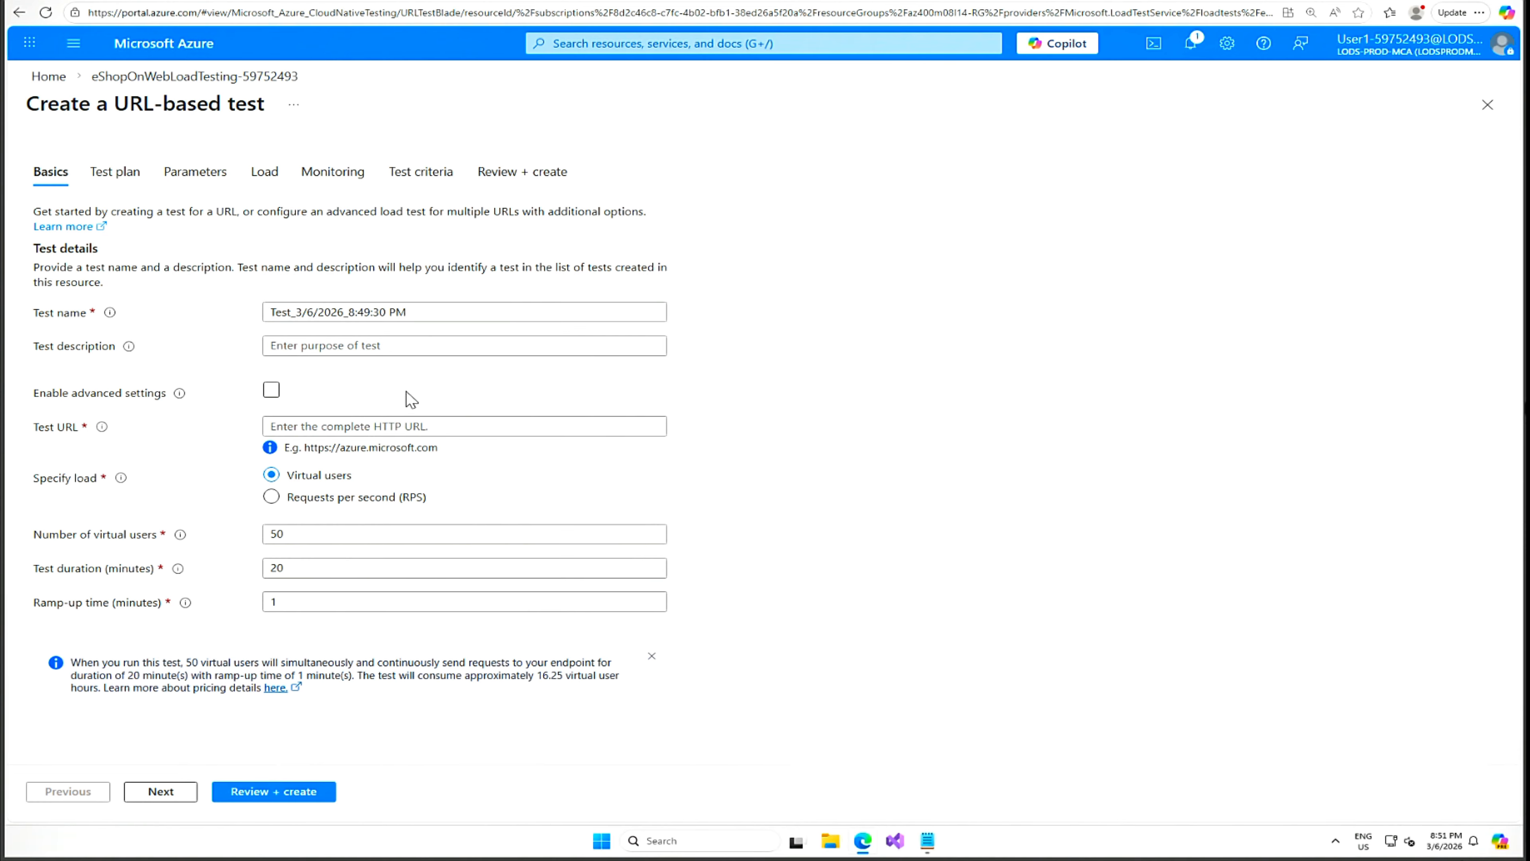
click(602, 1)
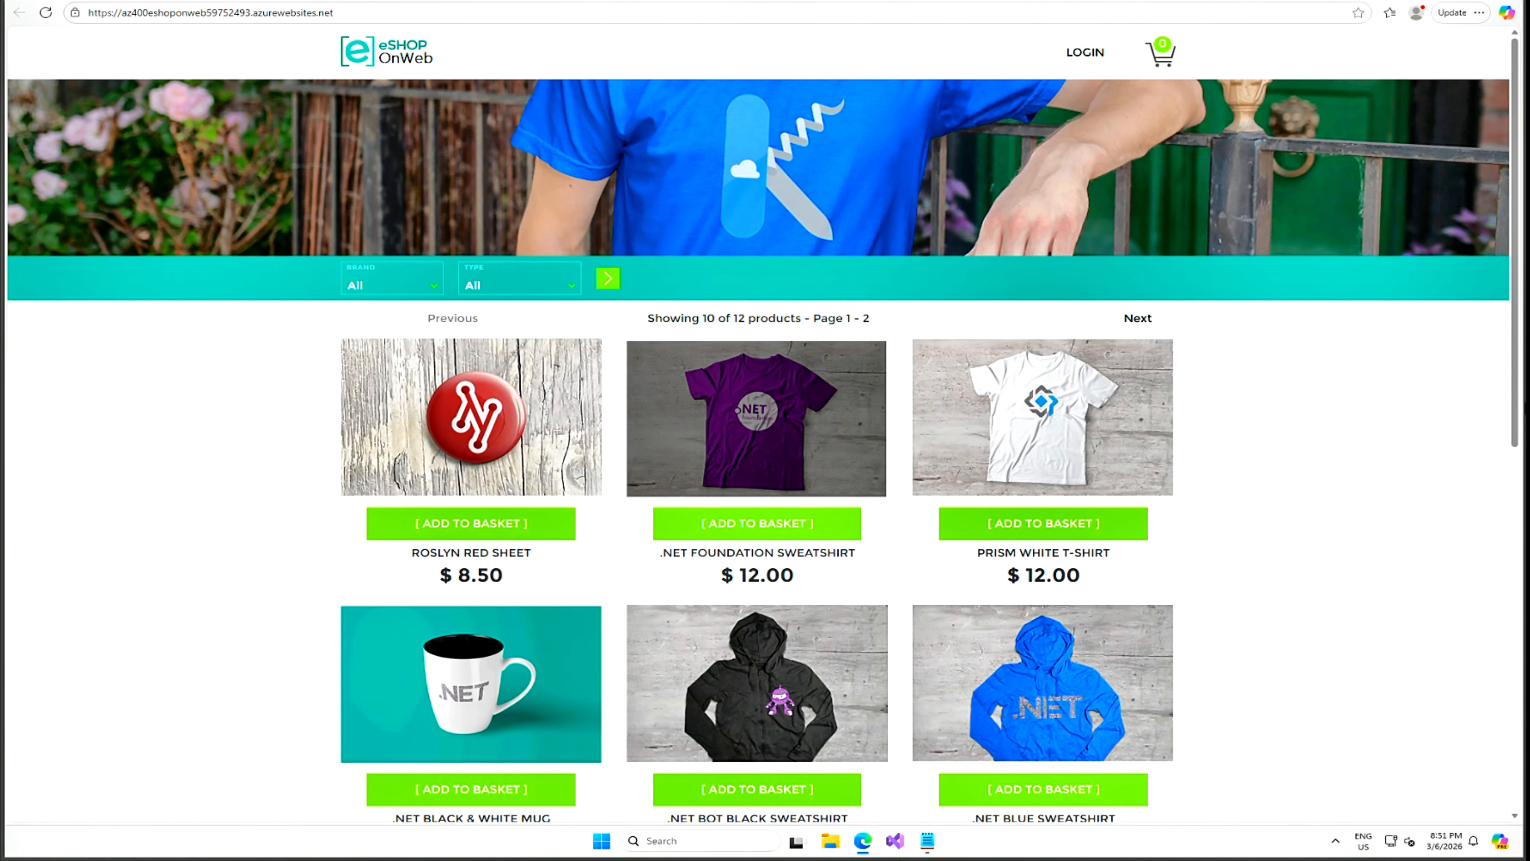
click(335, 12)
drag(335, 13, 87, 13)
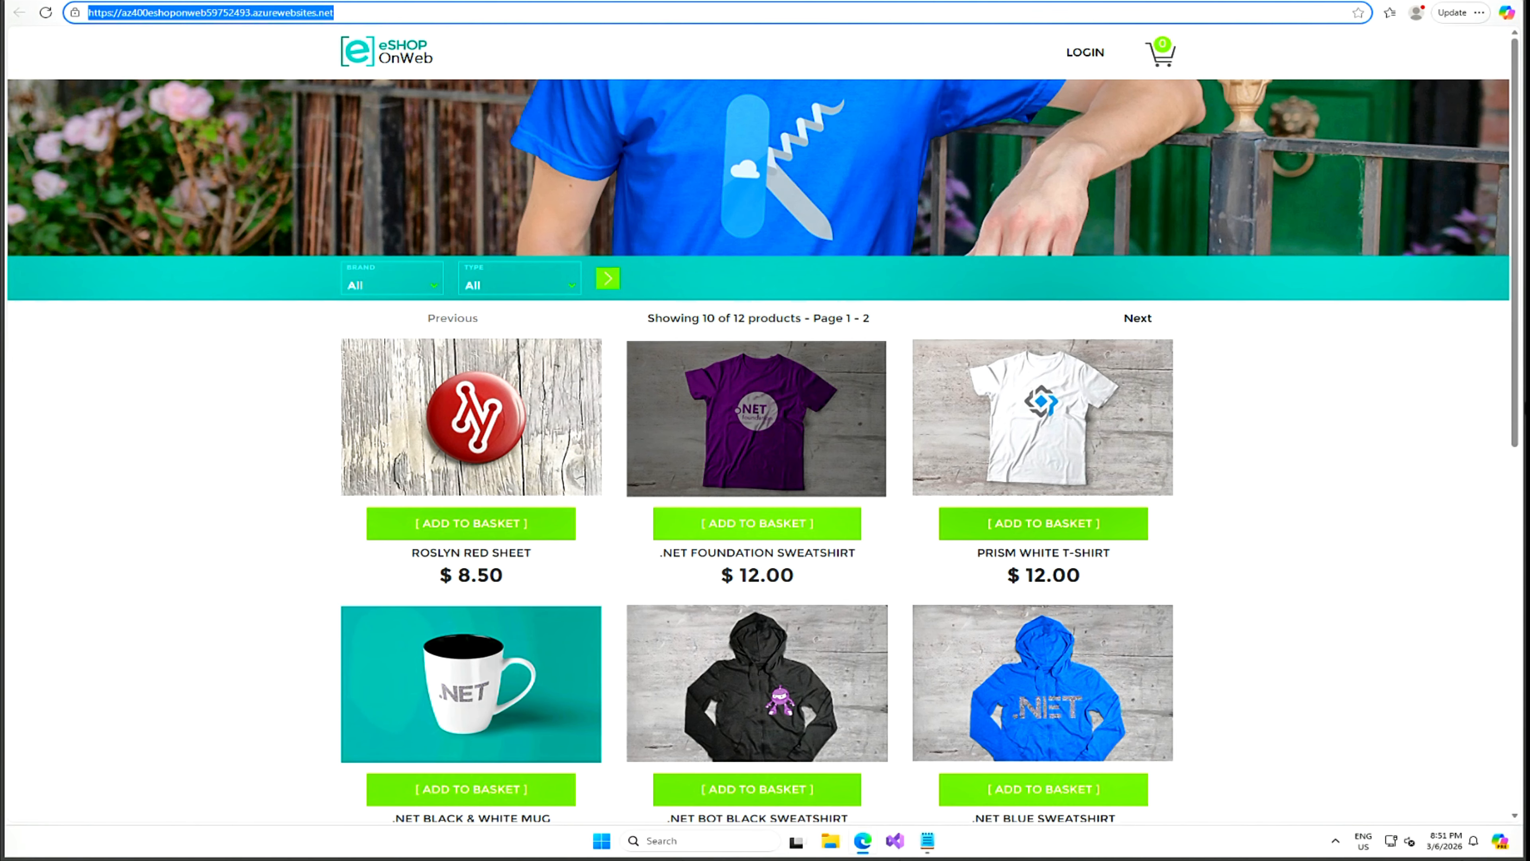
right_click(109, 15)
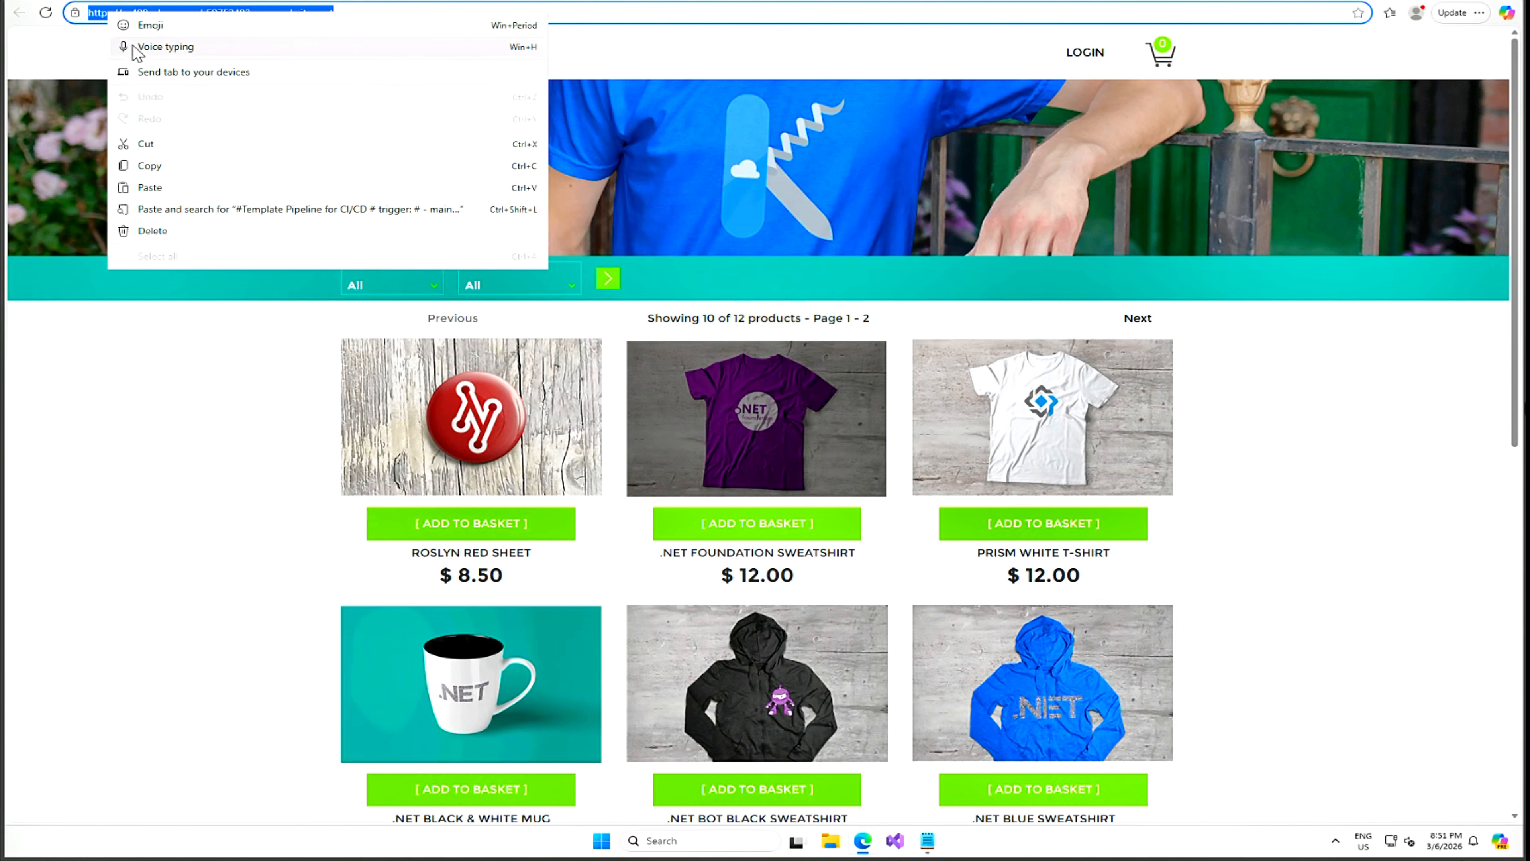
click(150, 165)
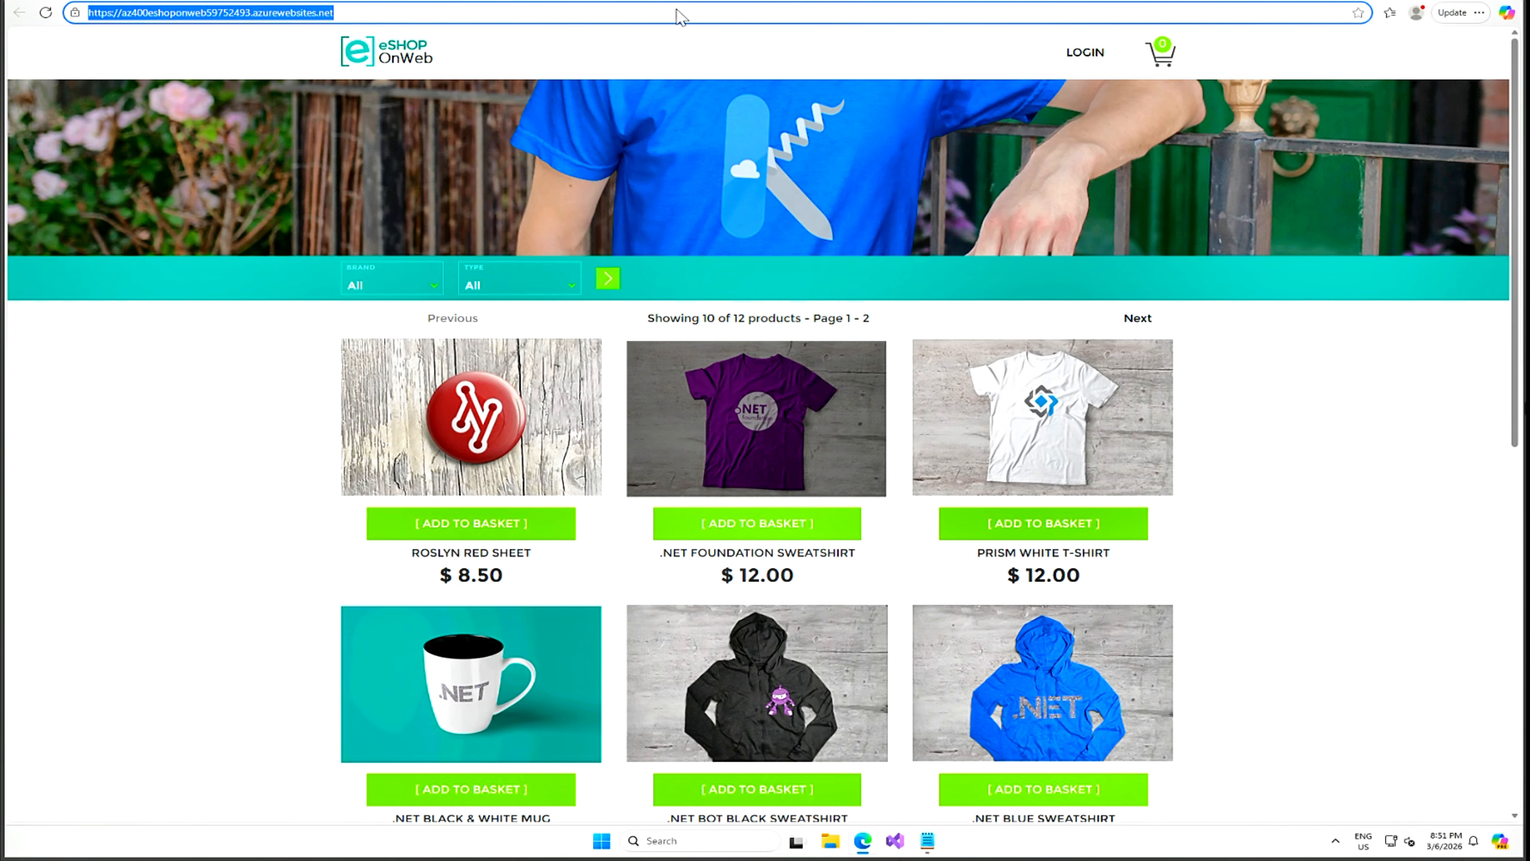
click(440, 1)
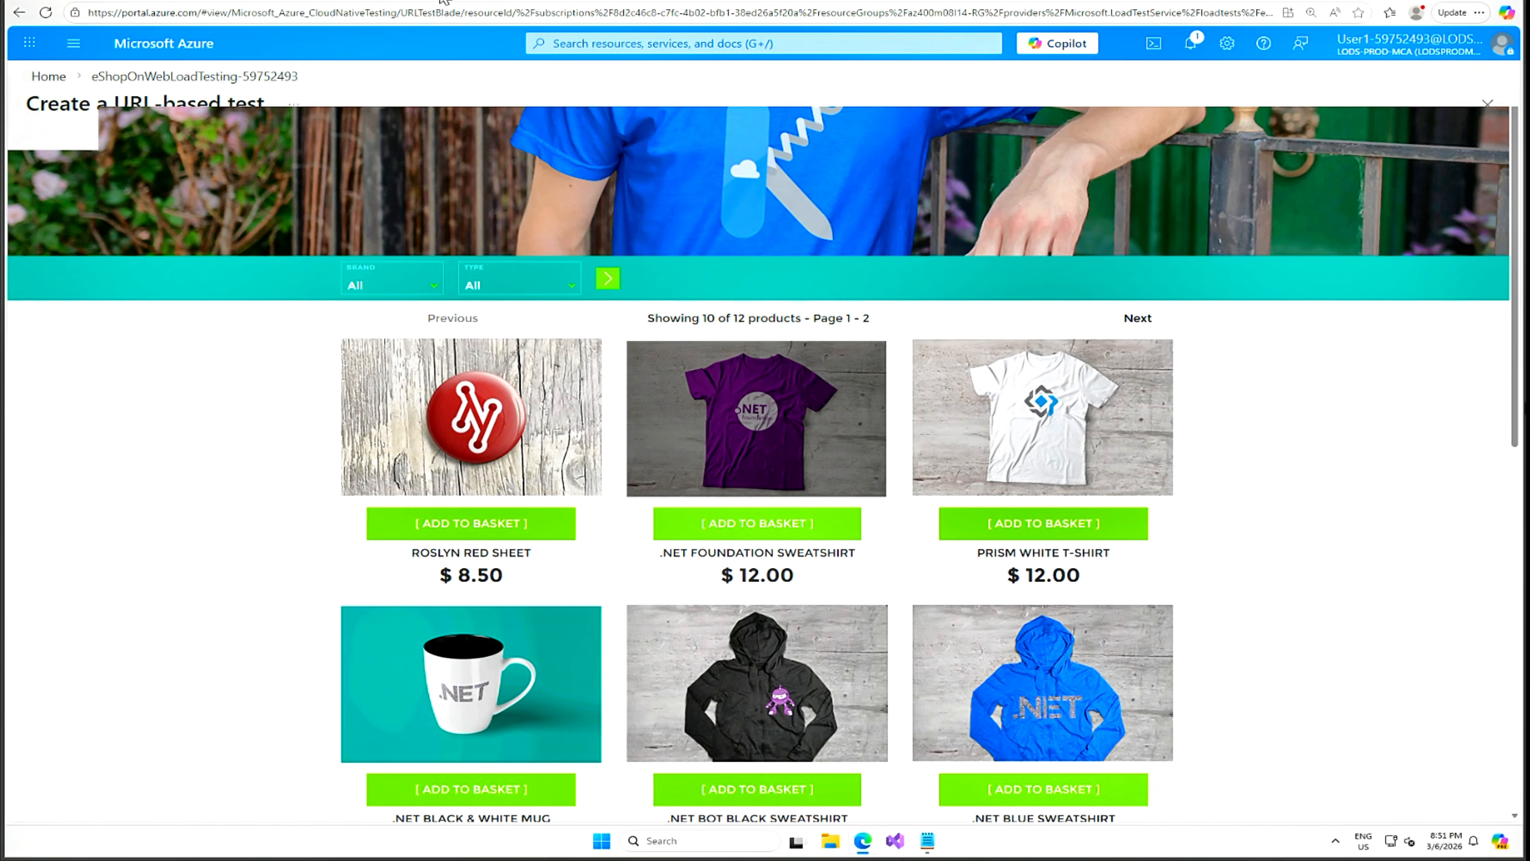
click(352, 427)
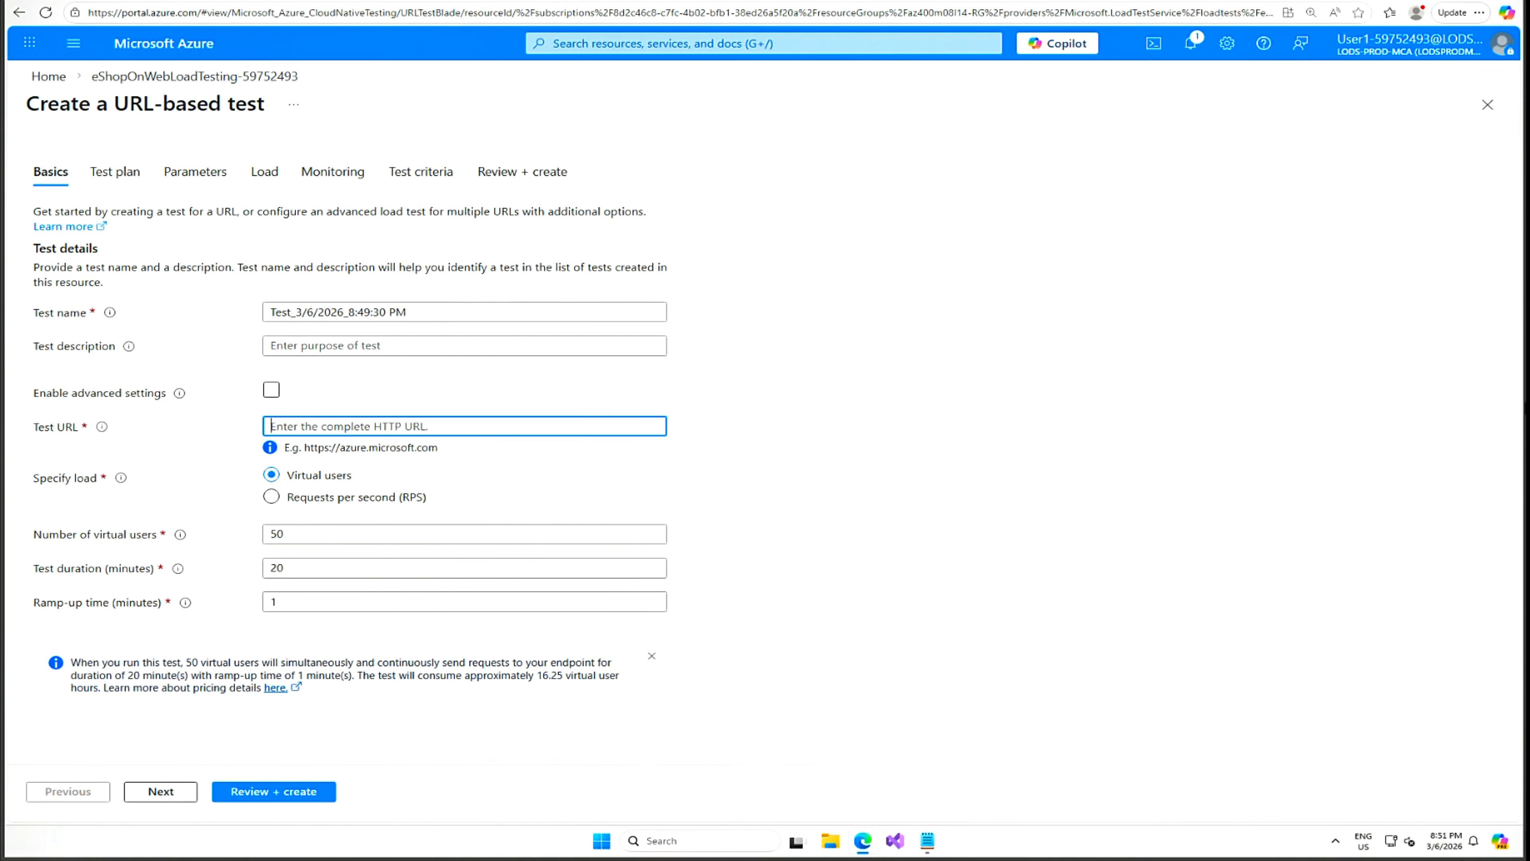
key(ctrl+v)
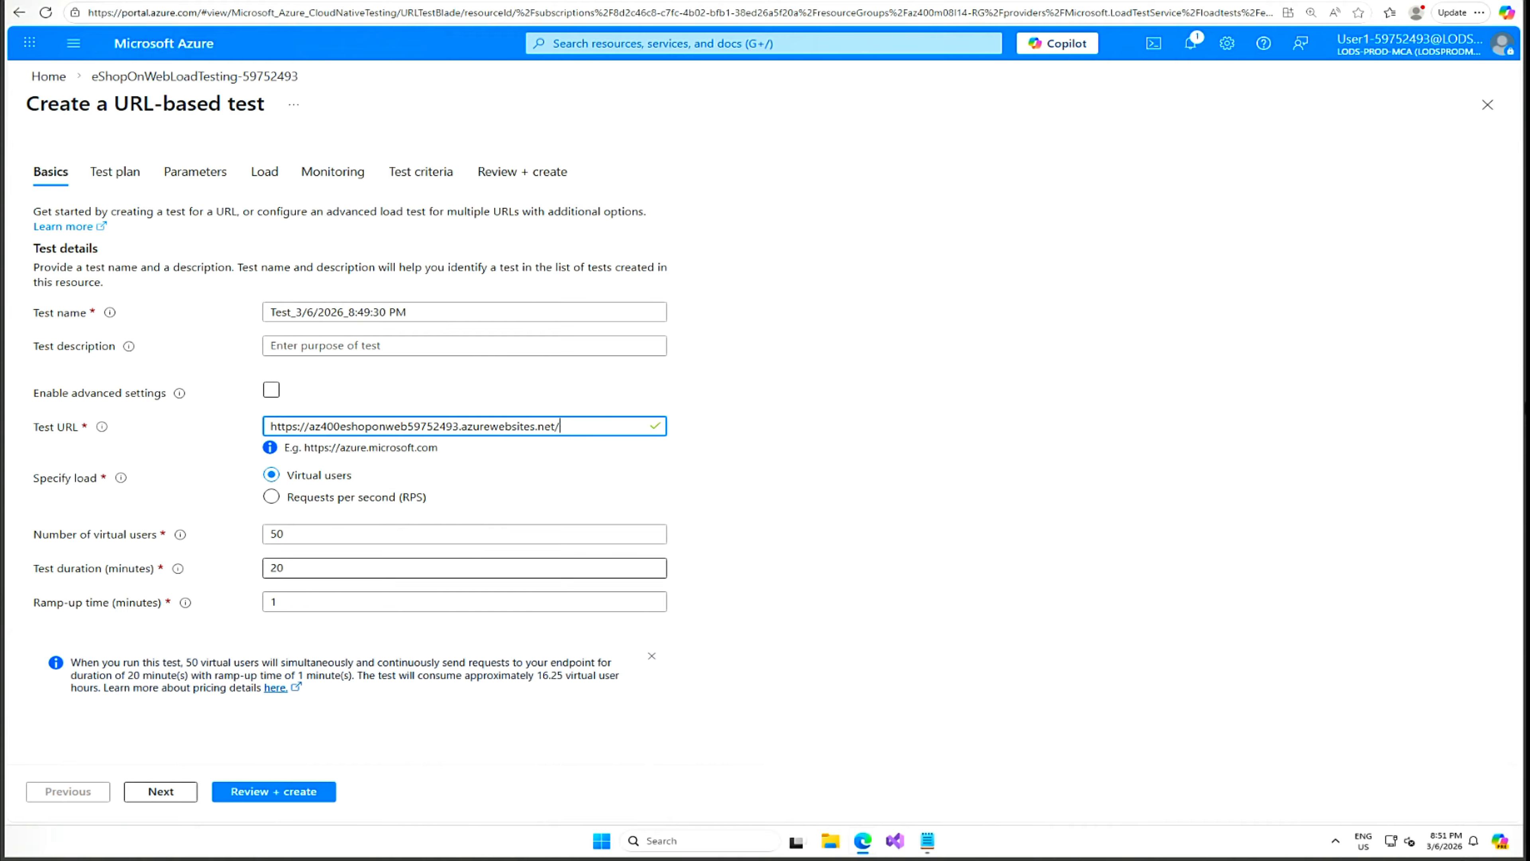
Change the test duration from 20 to 5 minutes, then review and create the test.
double_click(290, 568)
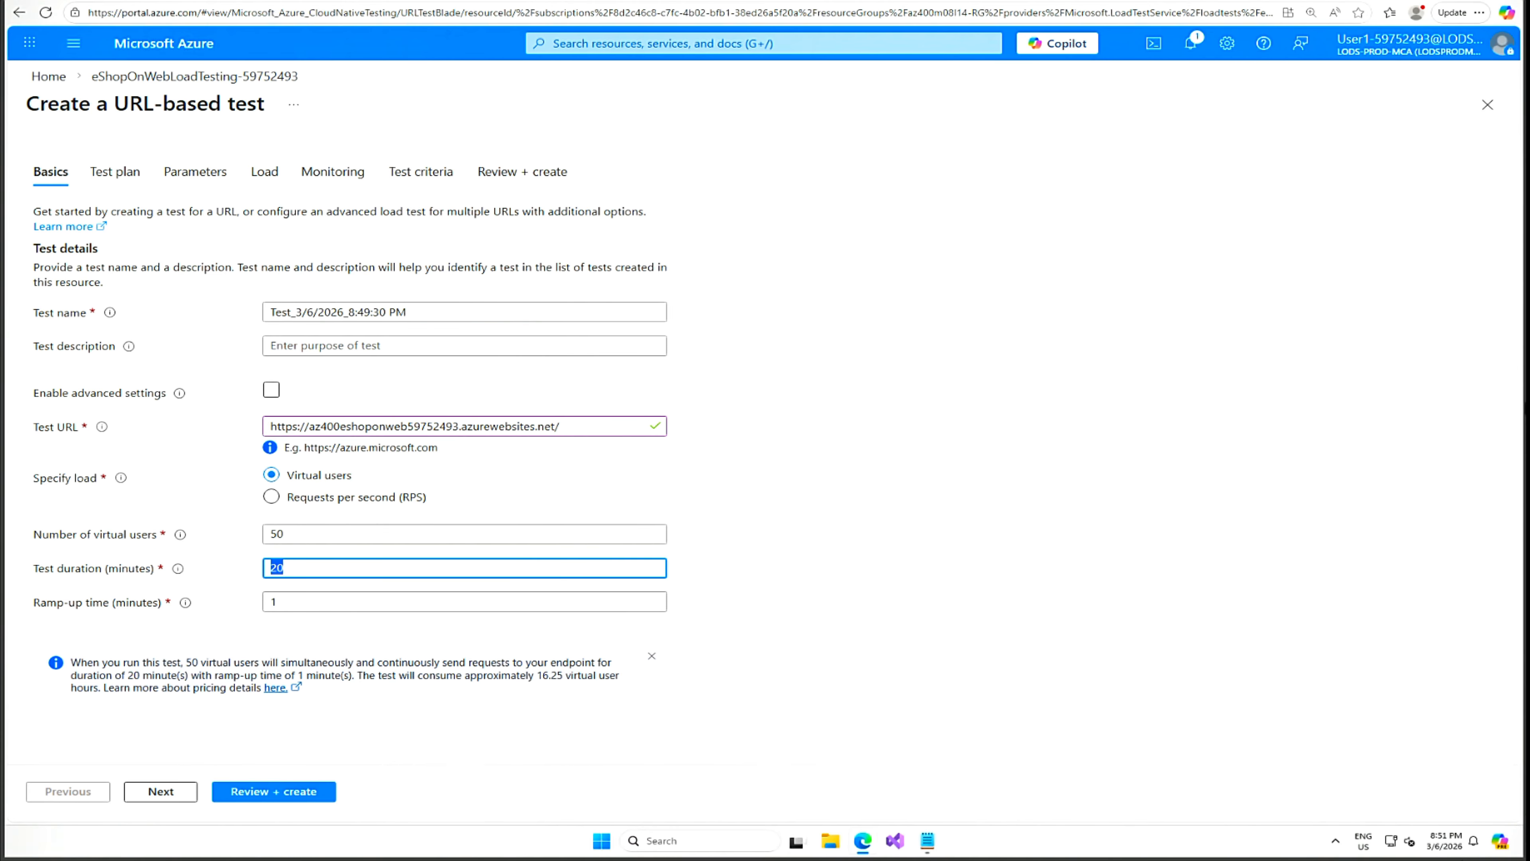
text(5)
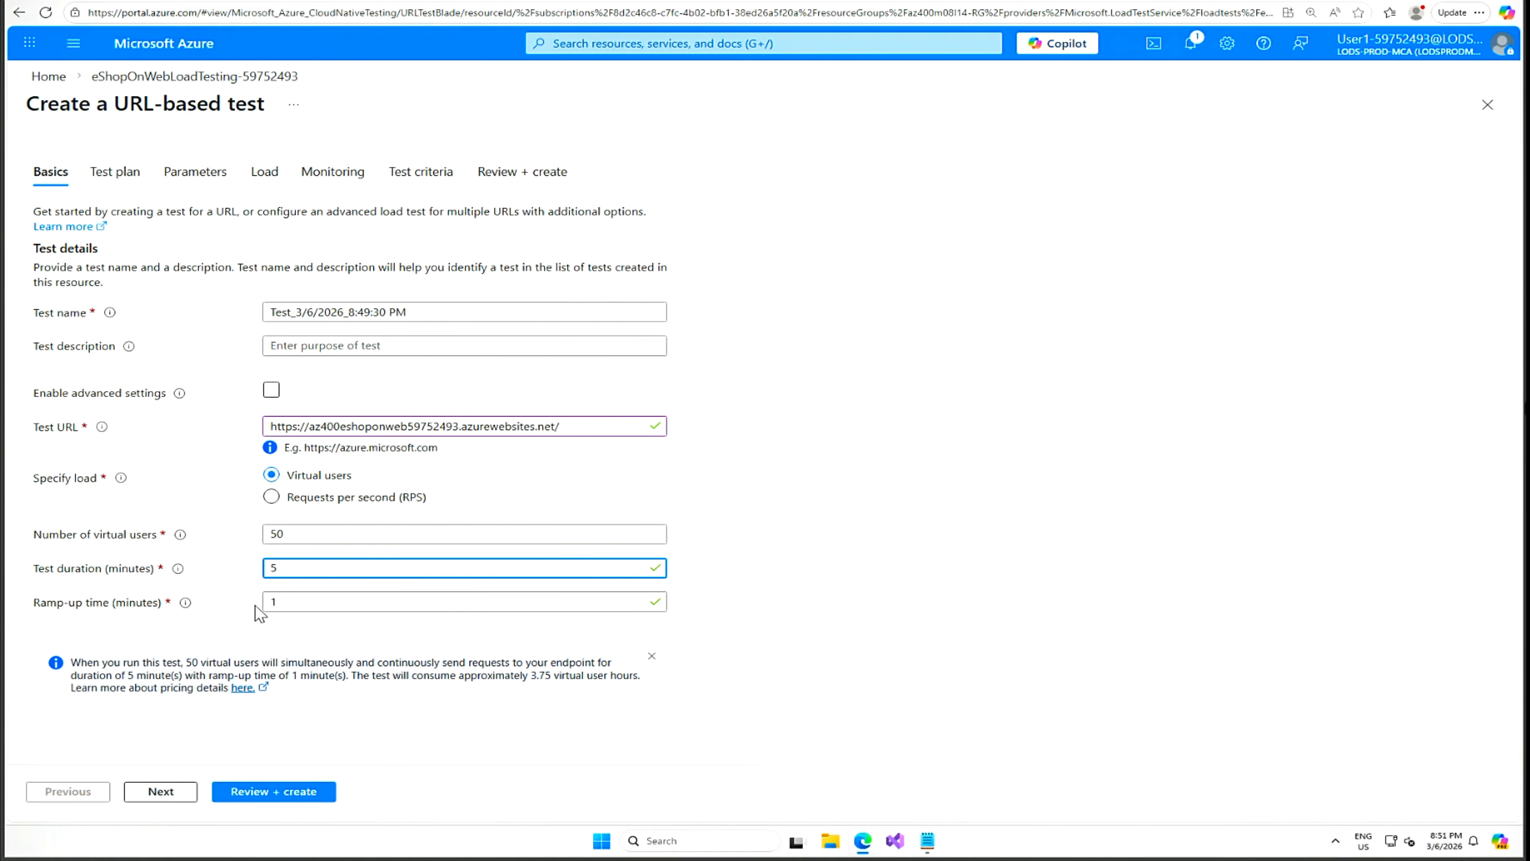
click(274, 793)
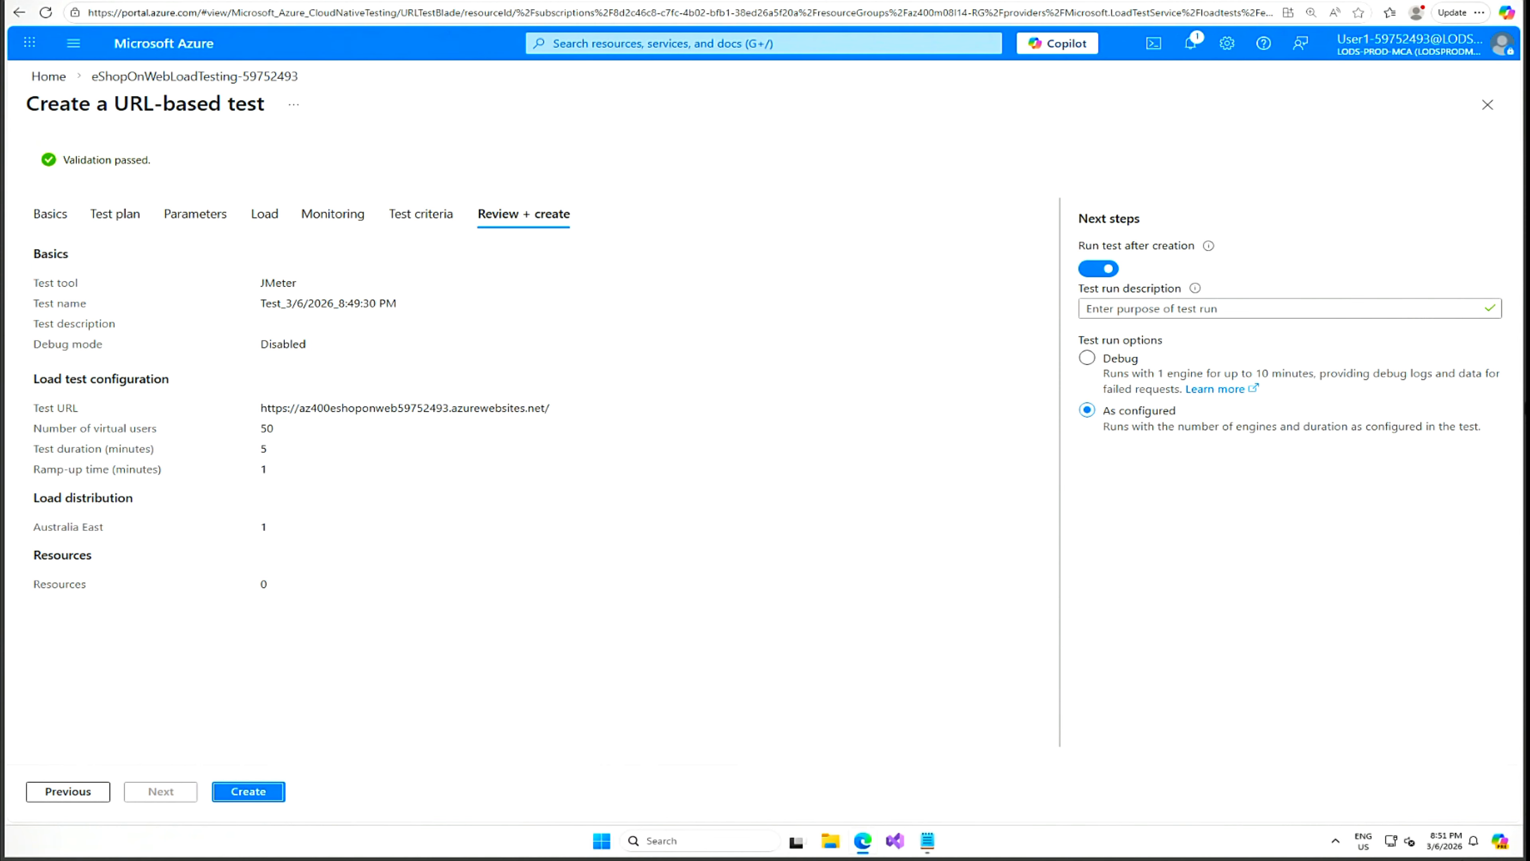
click(252, 794)
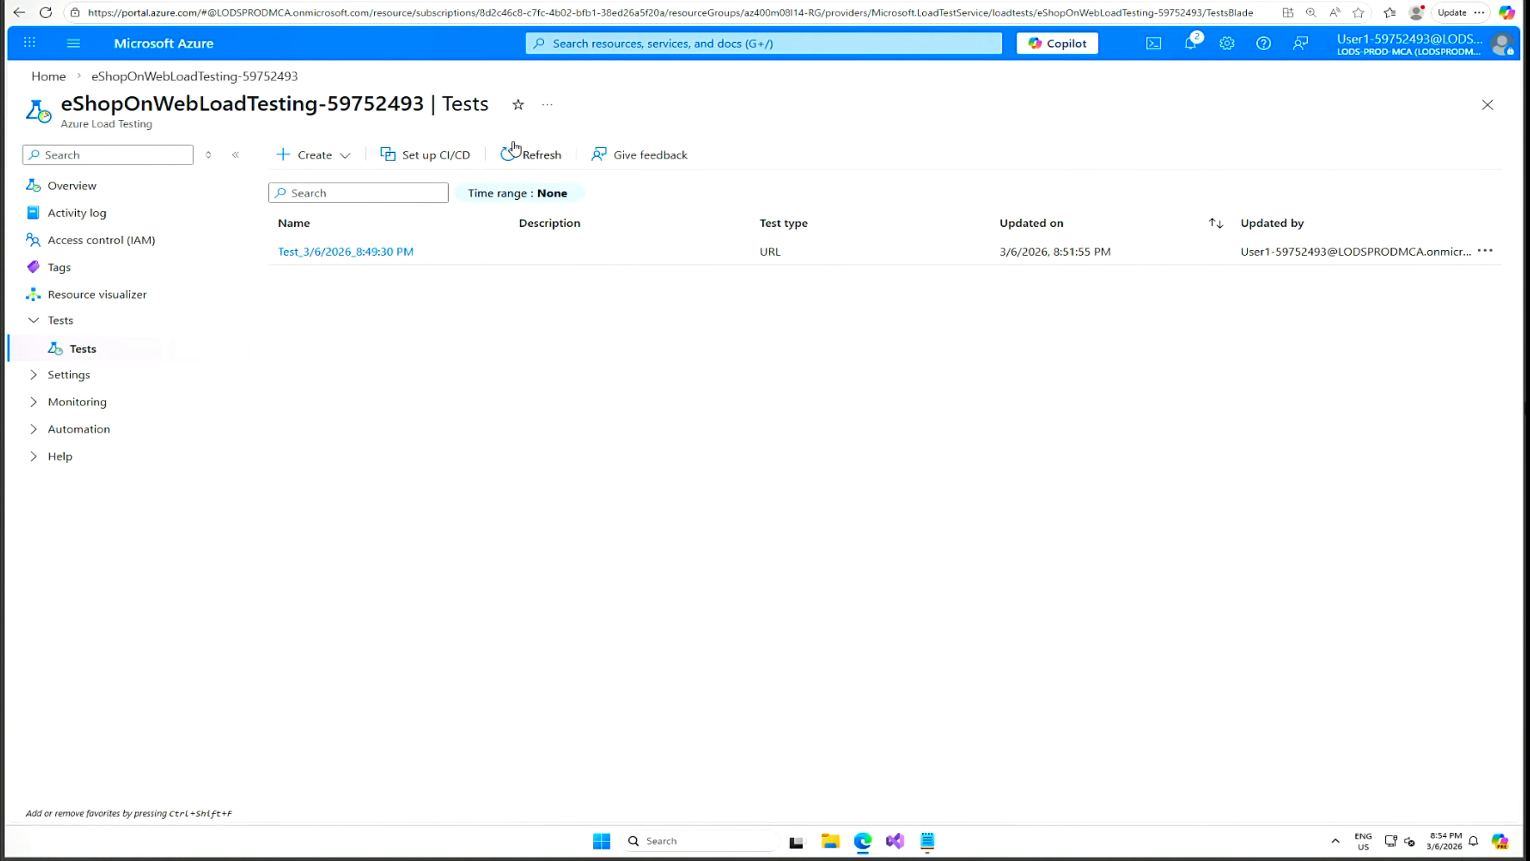
Refresh the tests and view the 8:49:30 PM test, then reopen eShopOnWebLoadTesting-59752493's Tests list to create another.
click(521, 156)
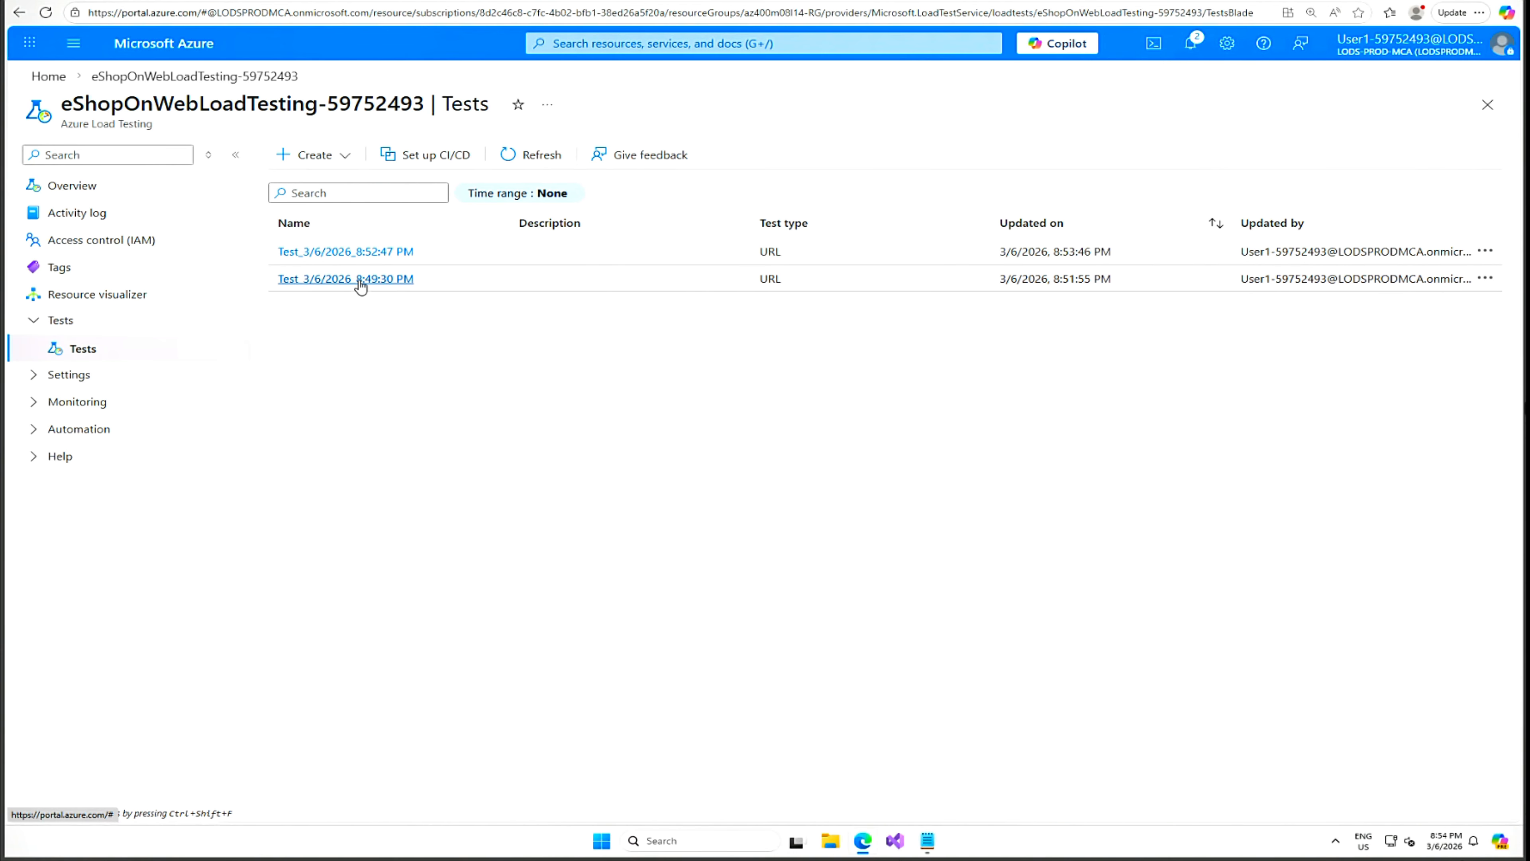
click(379, 279)
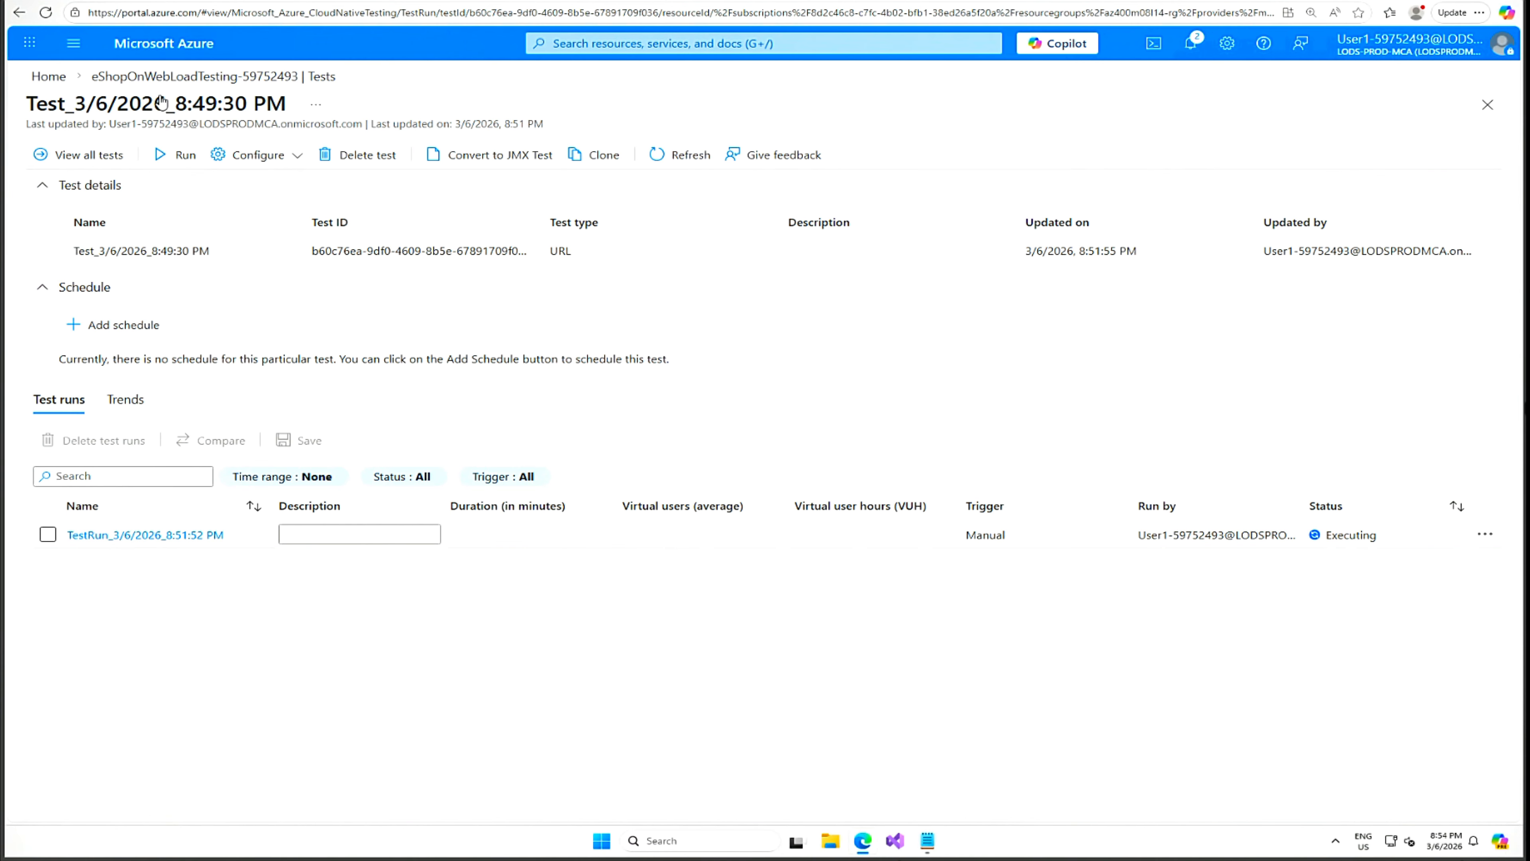
click(49, 76)
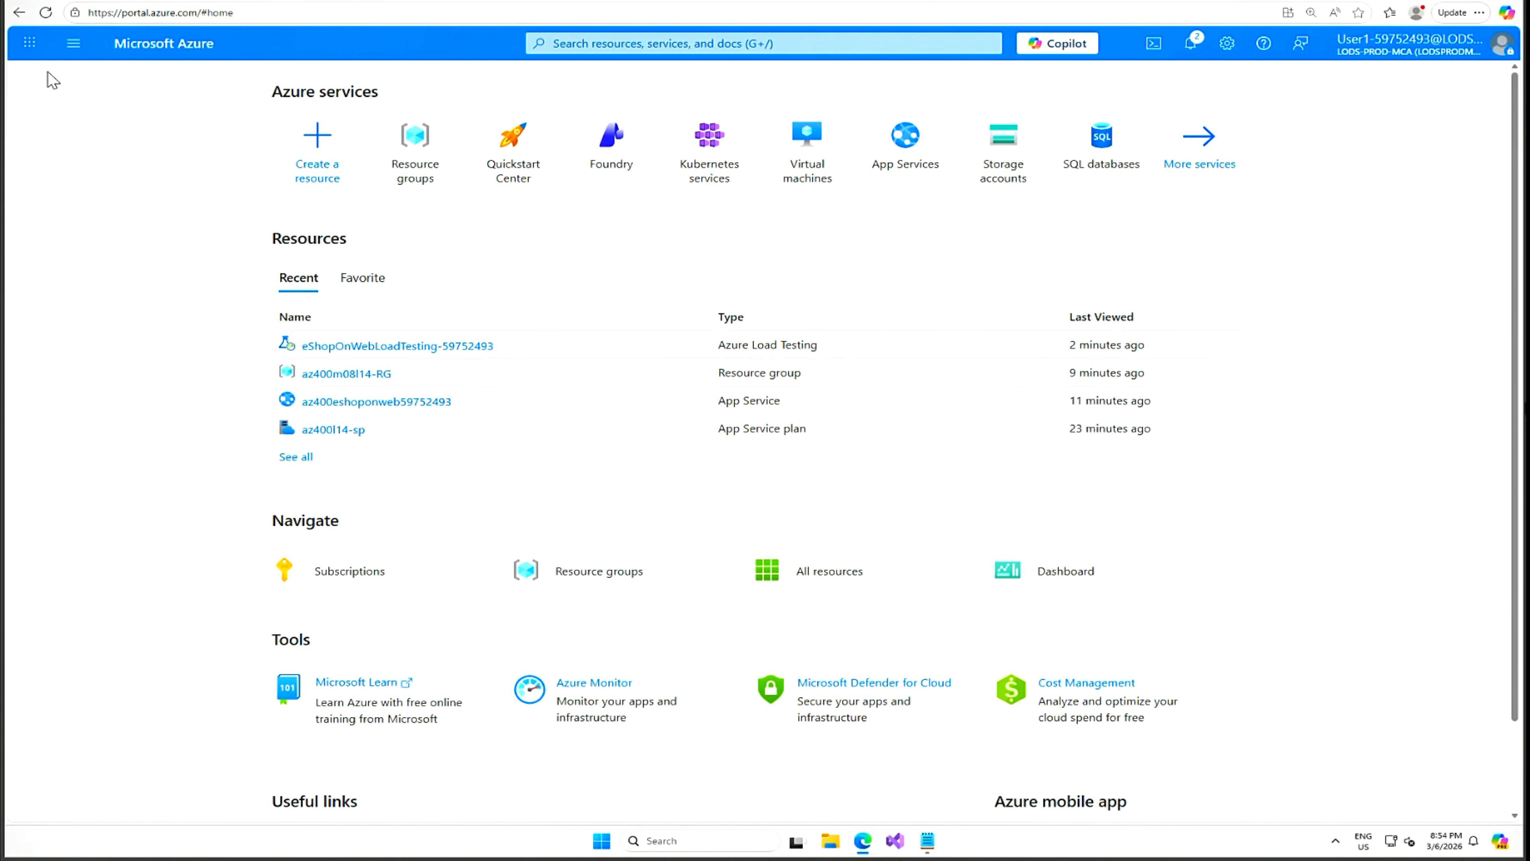
click(336, 348)
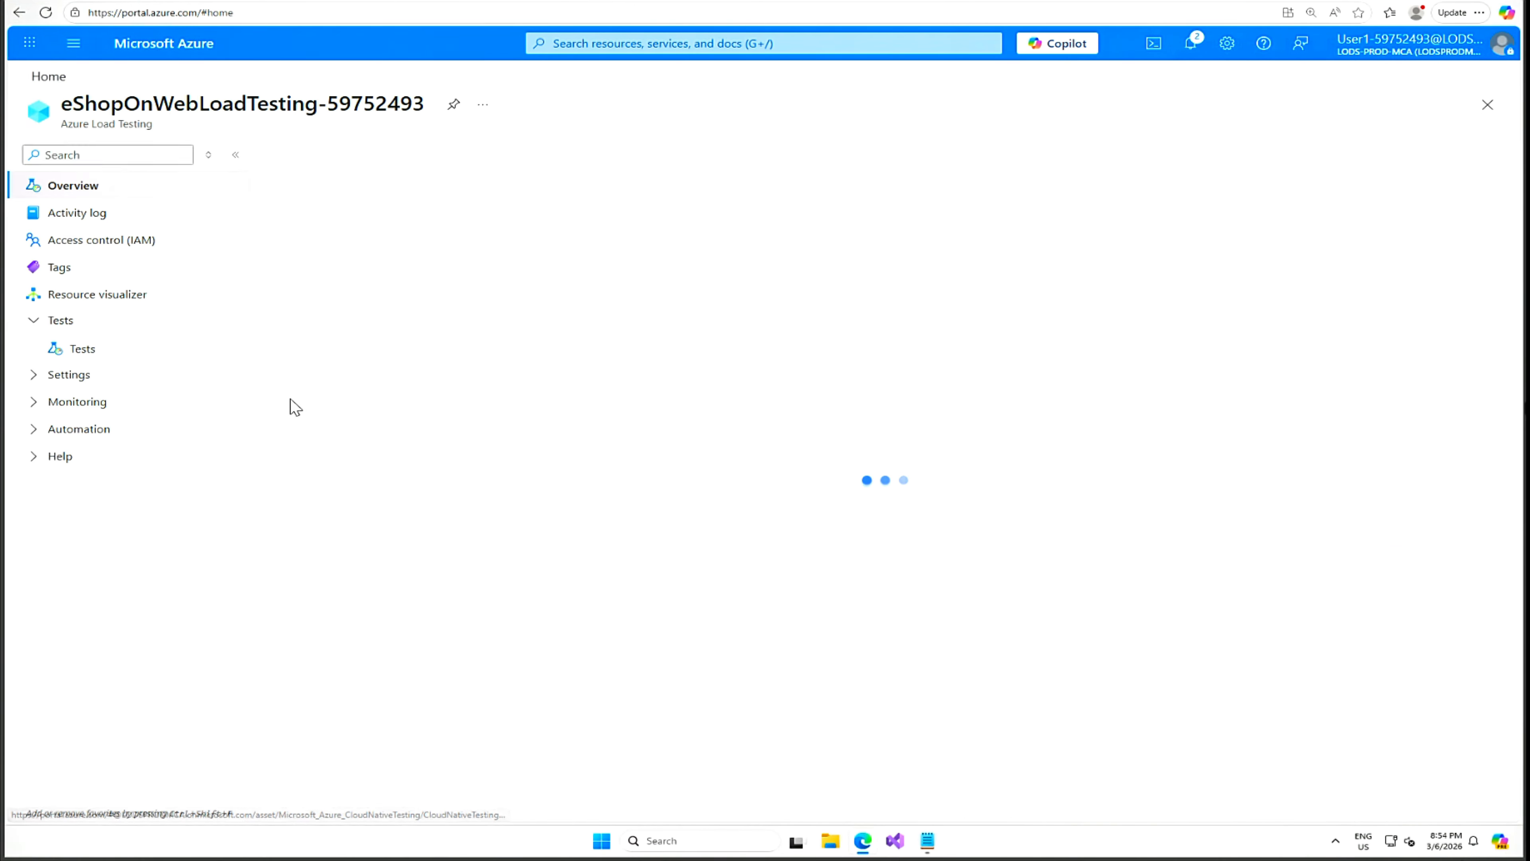
click(81, 348)
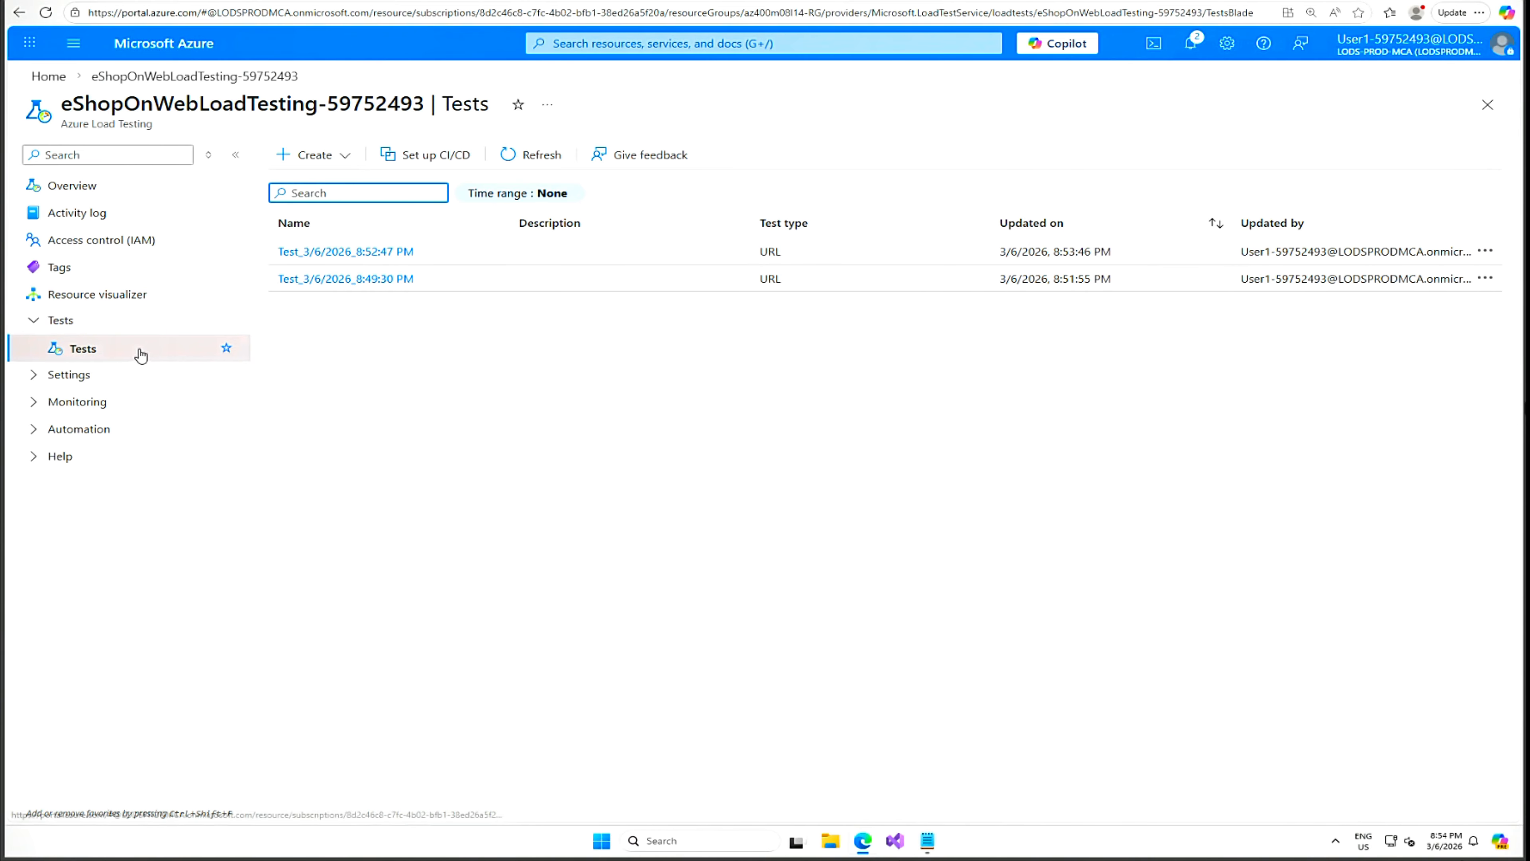
click(349, 158)
Start a URL-based test form with advanced settings off, then discard it and go to Home.
click(346, 188)
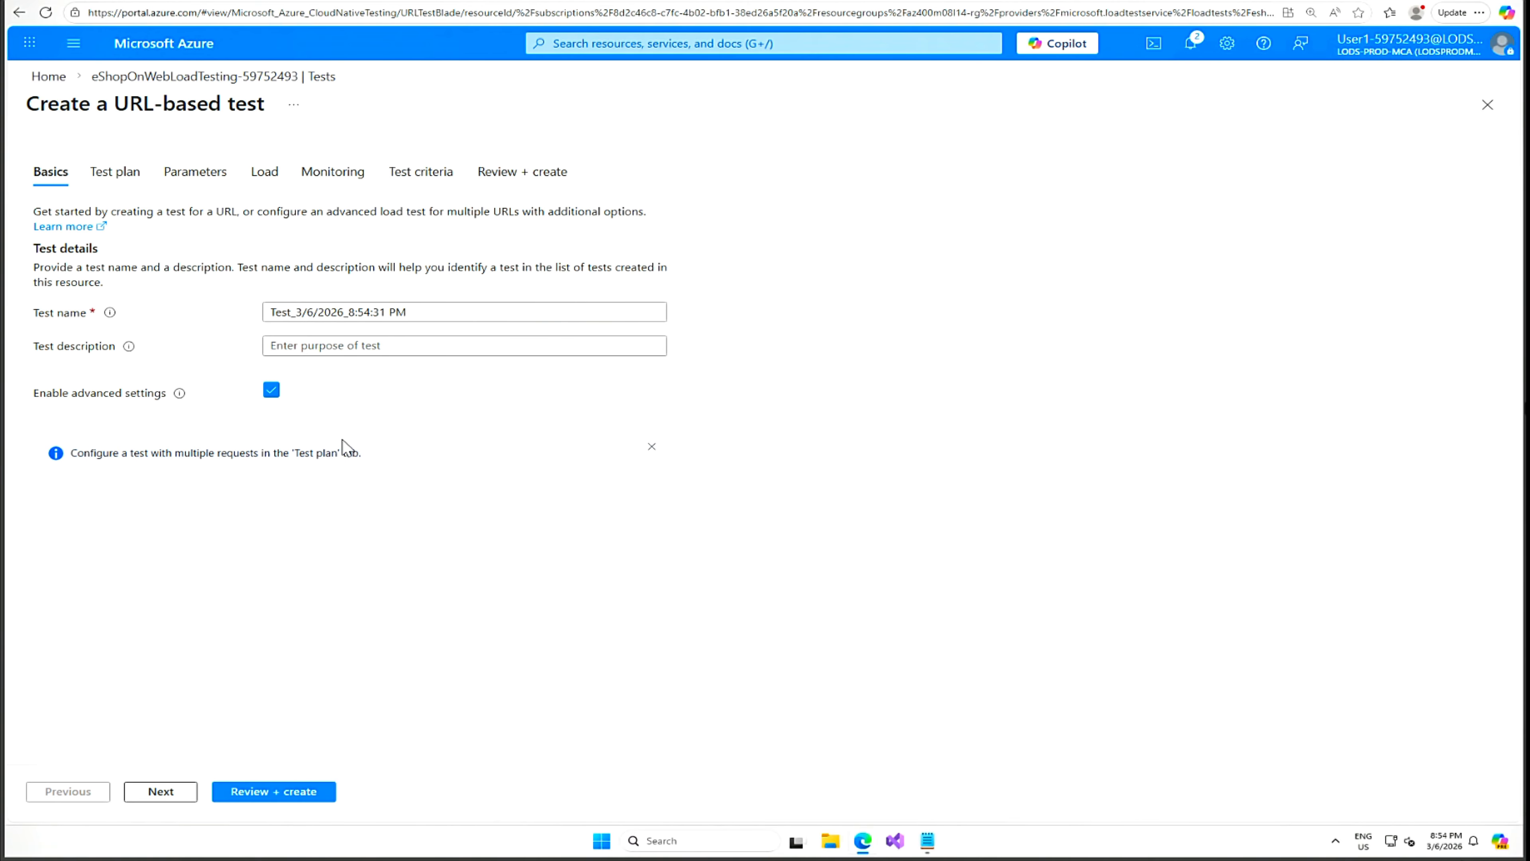
click(271, 391)
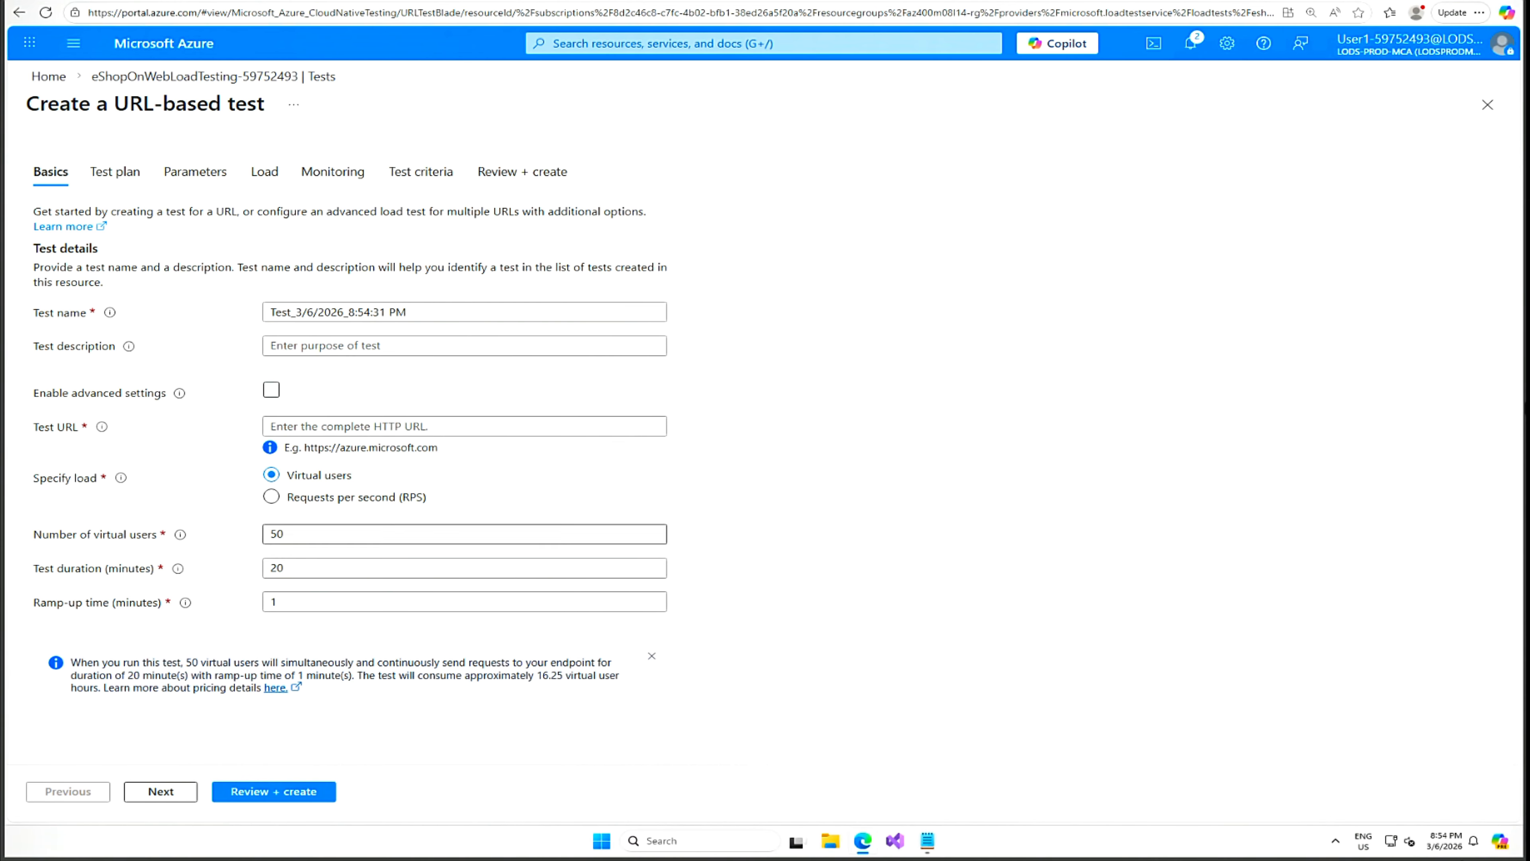
drag(358, 476, 289, 477)
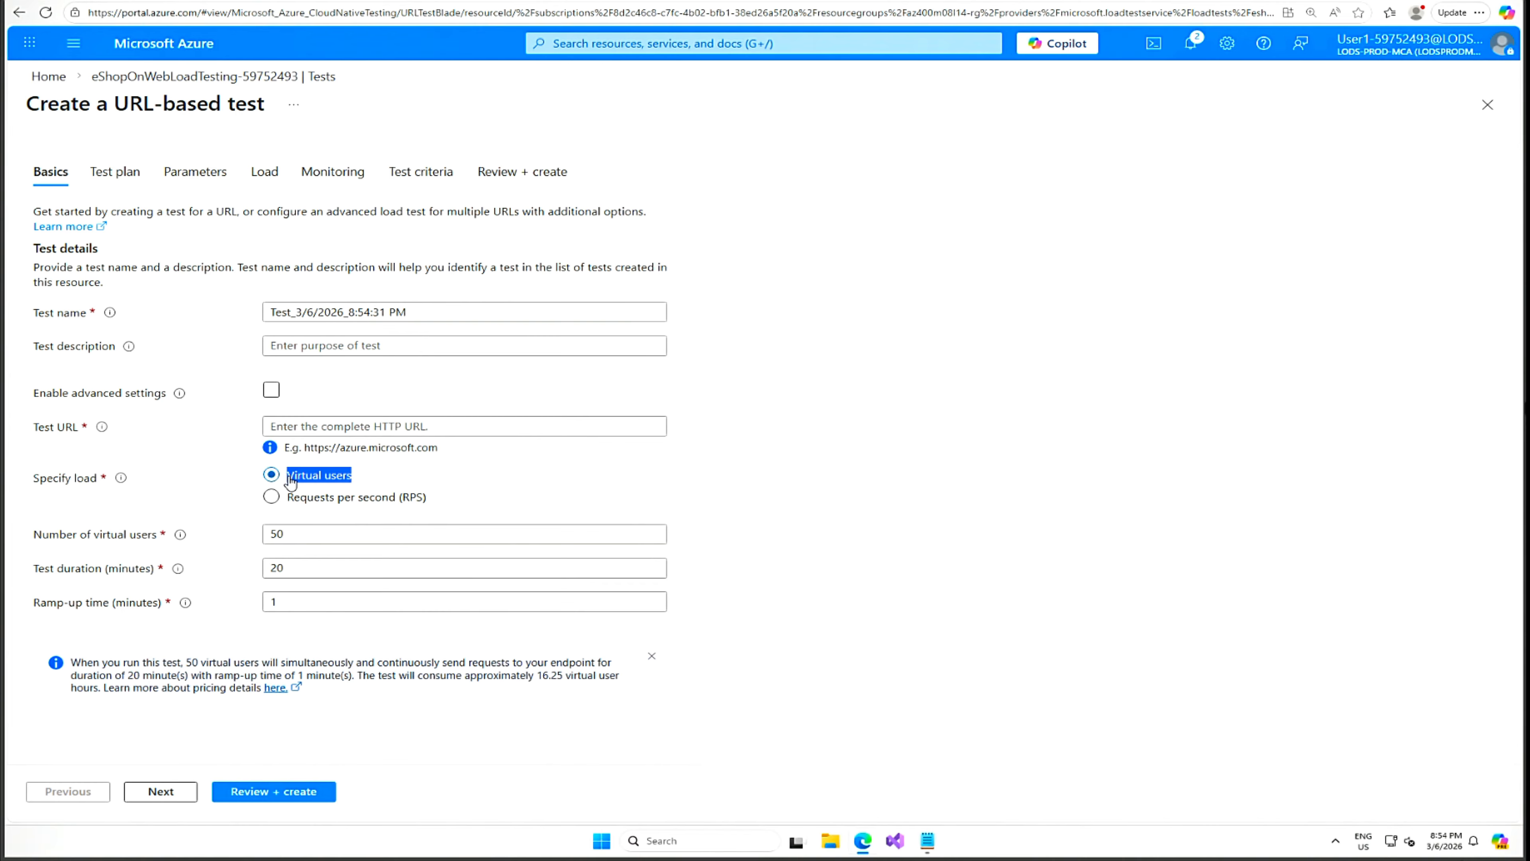
drag(429, 498, 283, 500)
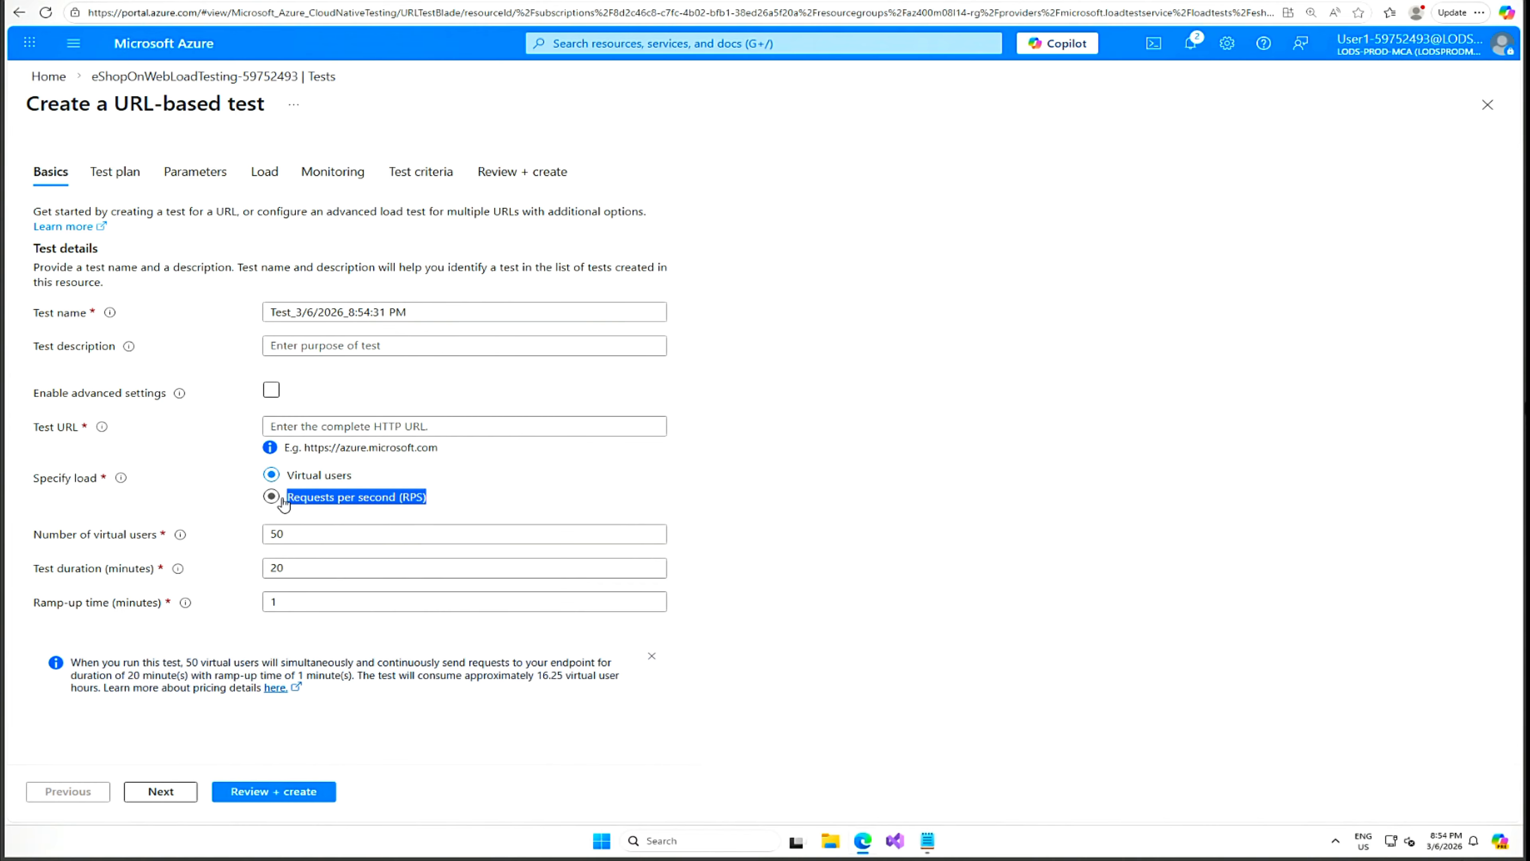
click(68, 81)
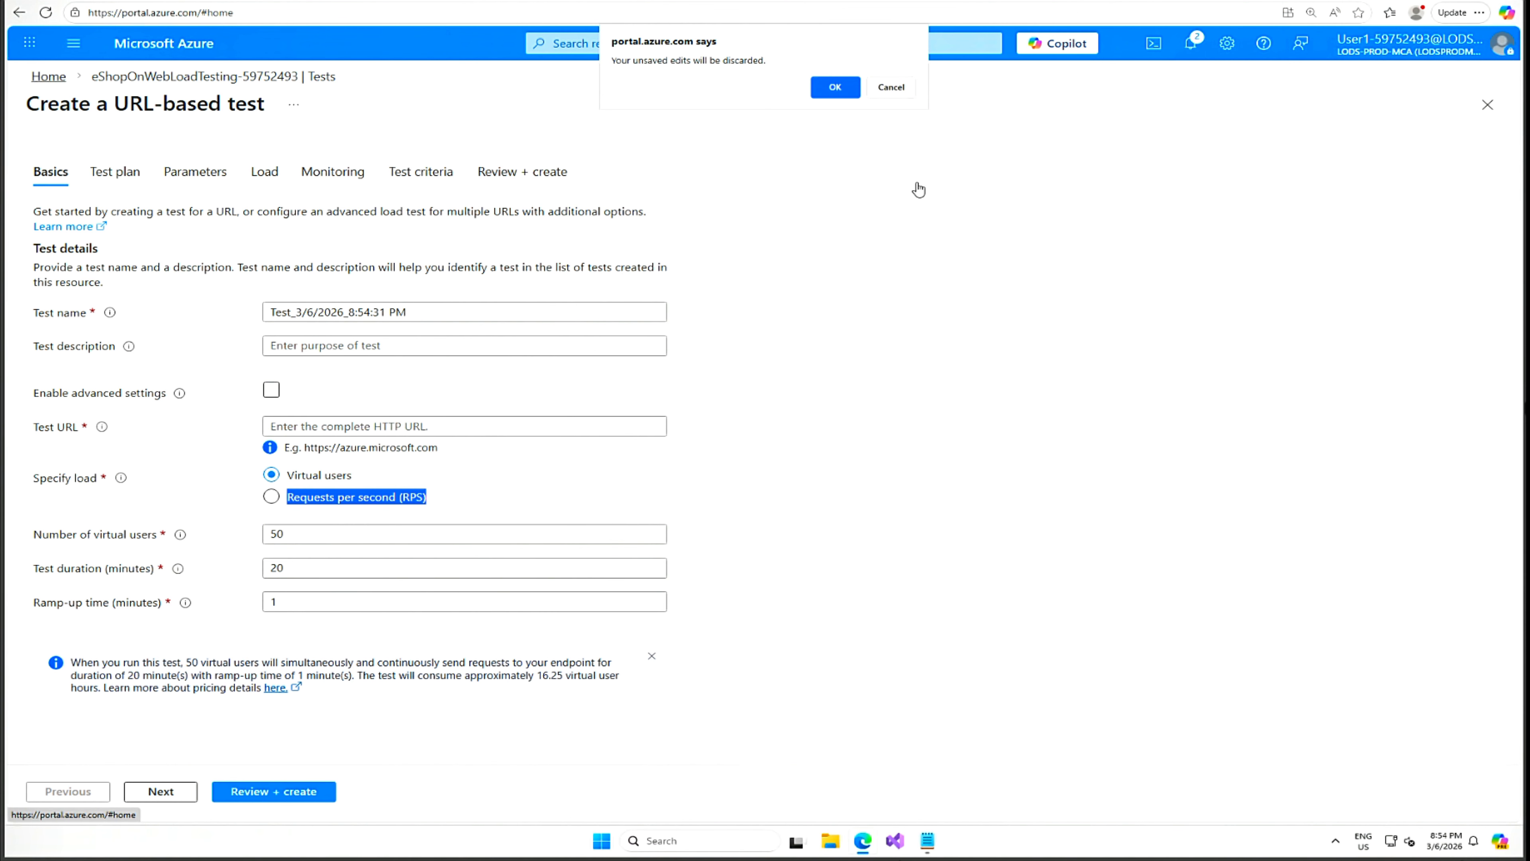
click(890, 88)
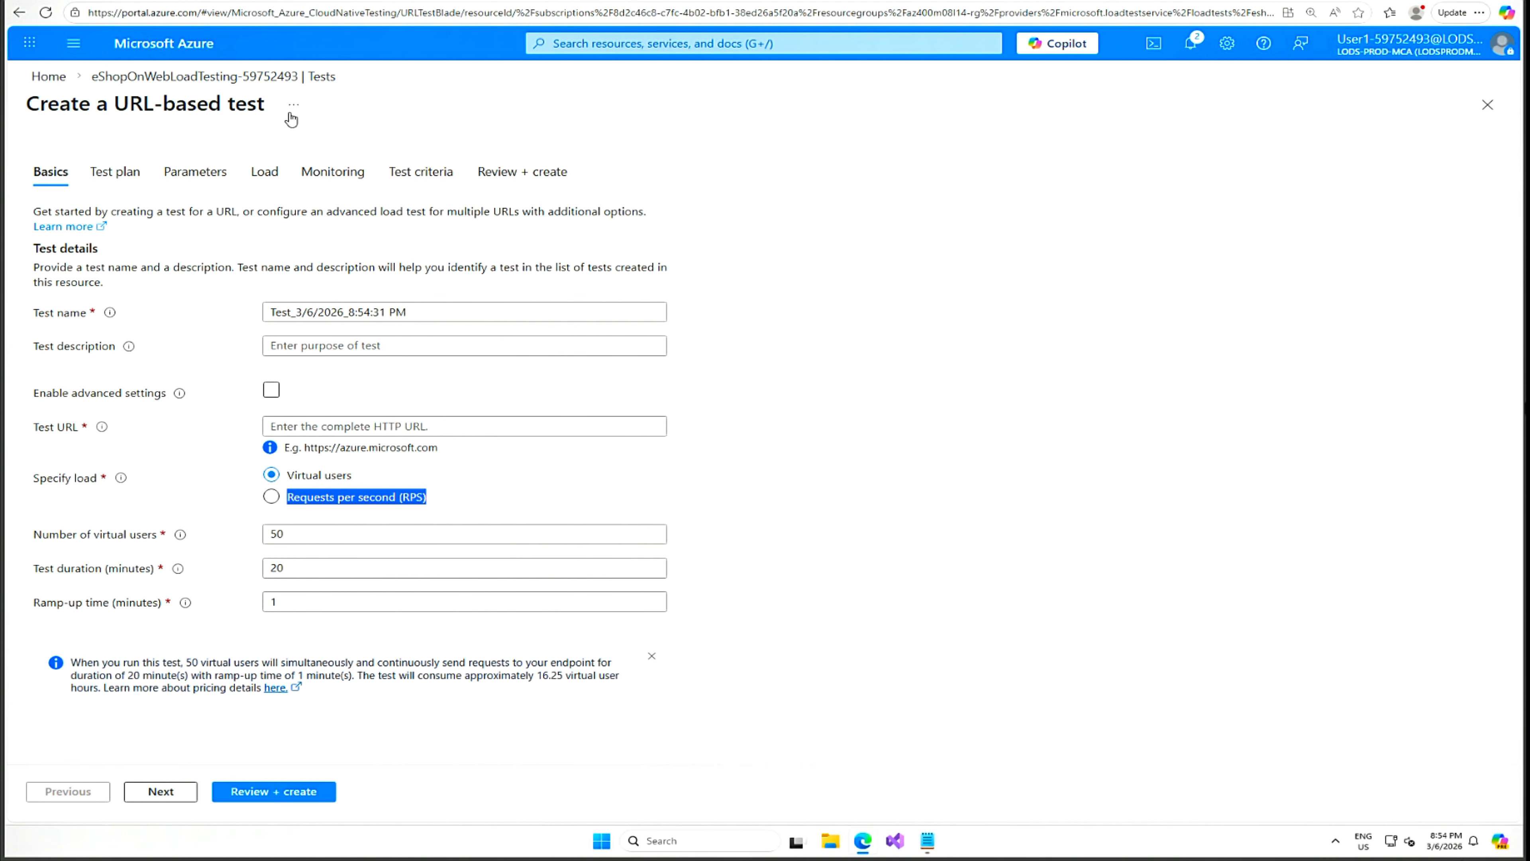
click(52, 77)
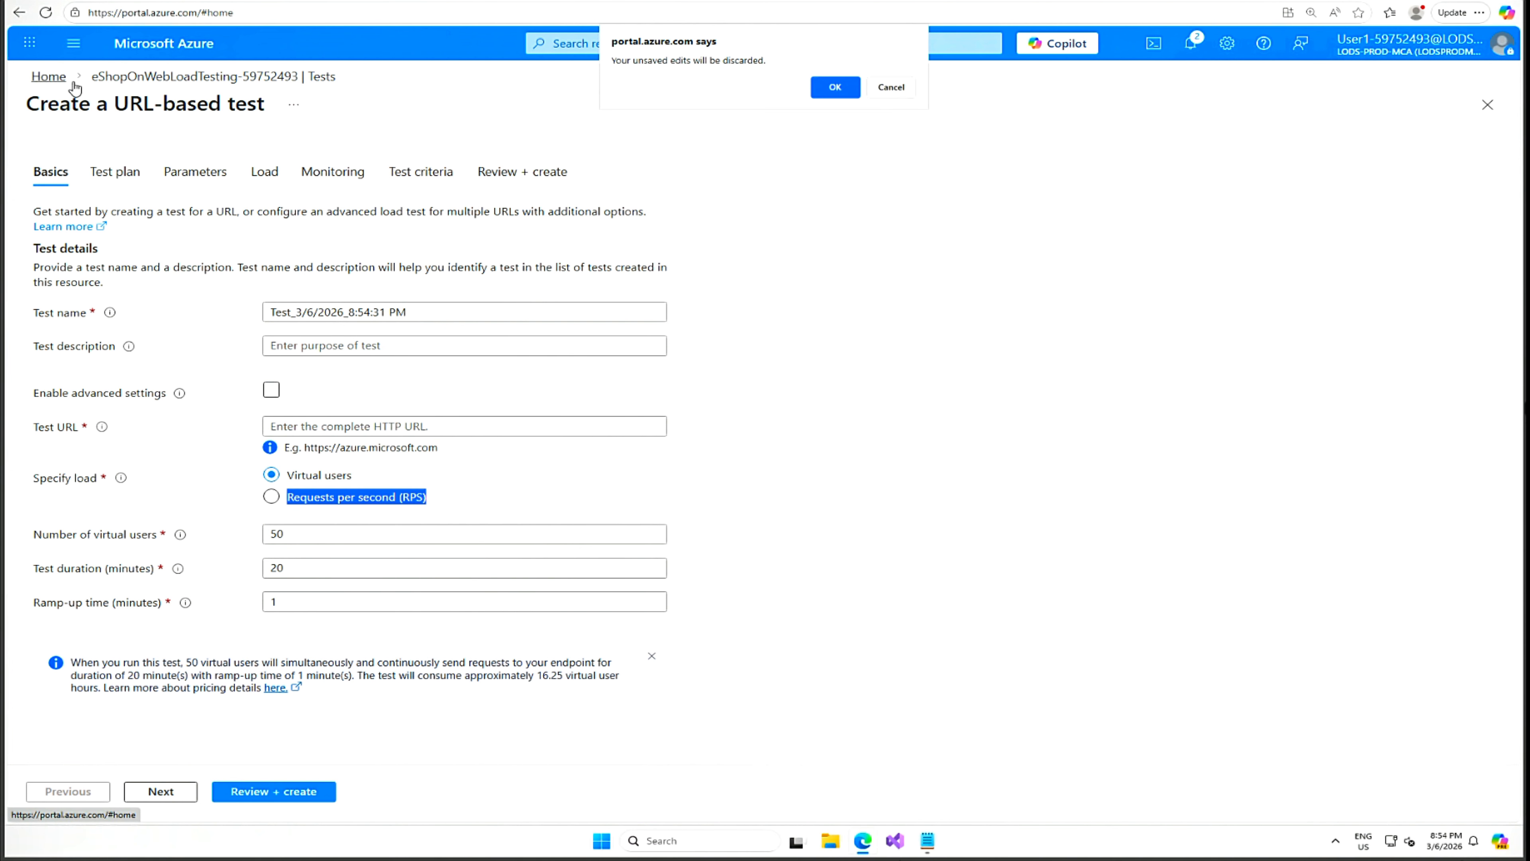
click(826, 87)
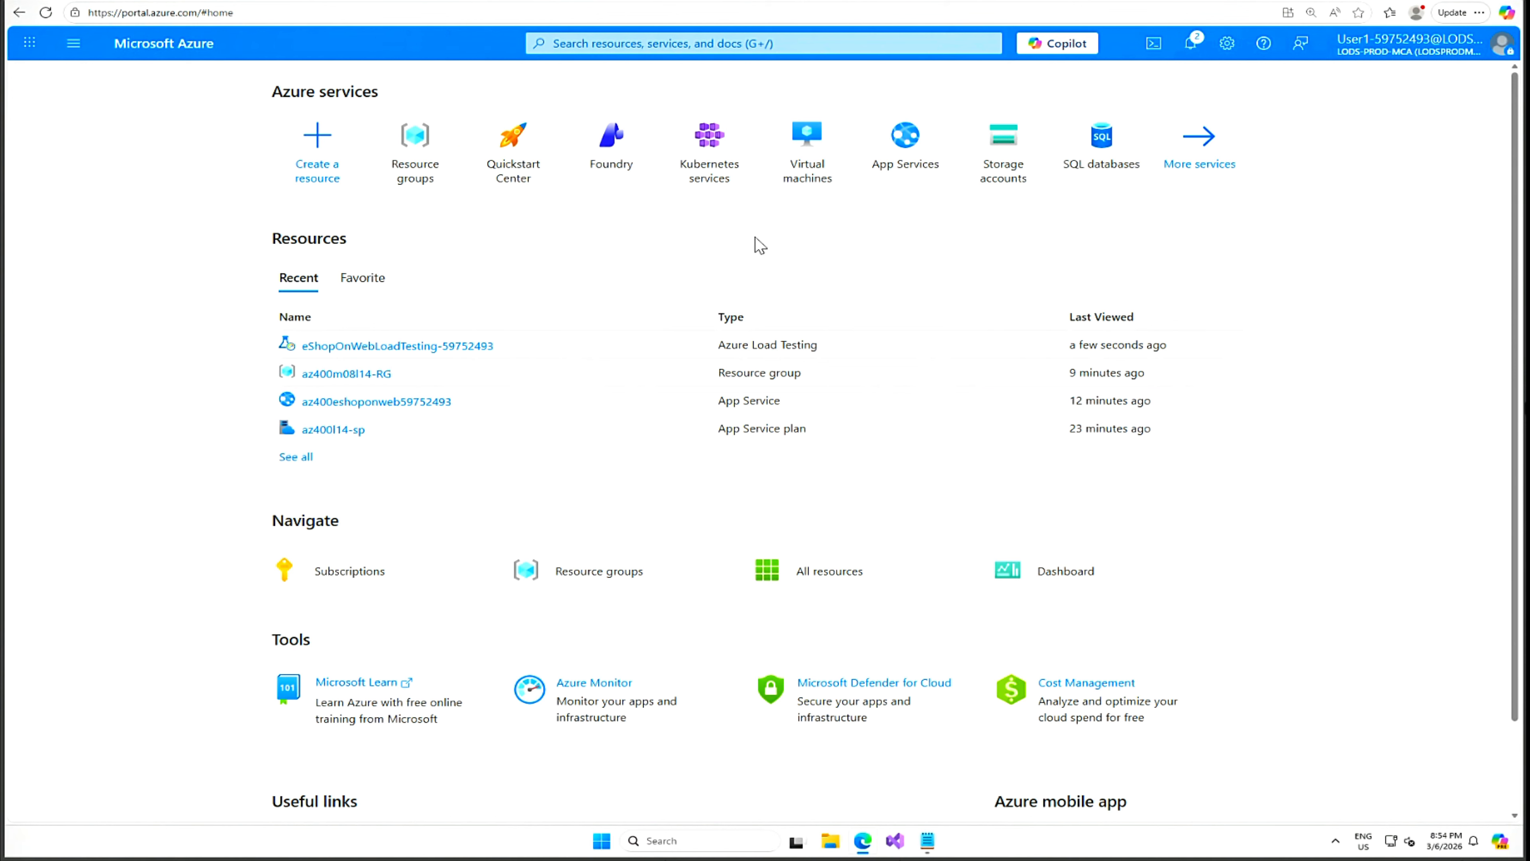
Open the eShopOnWebLoadTesting-59752493 resource's Tests list and select a test.
click(387, 347)
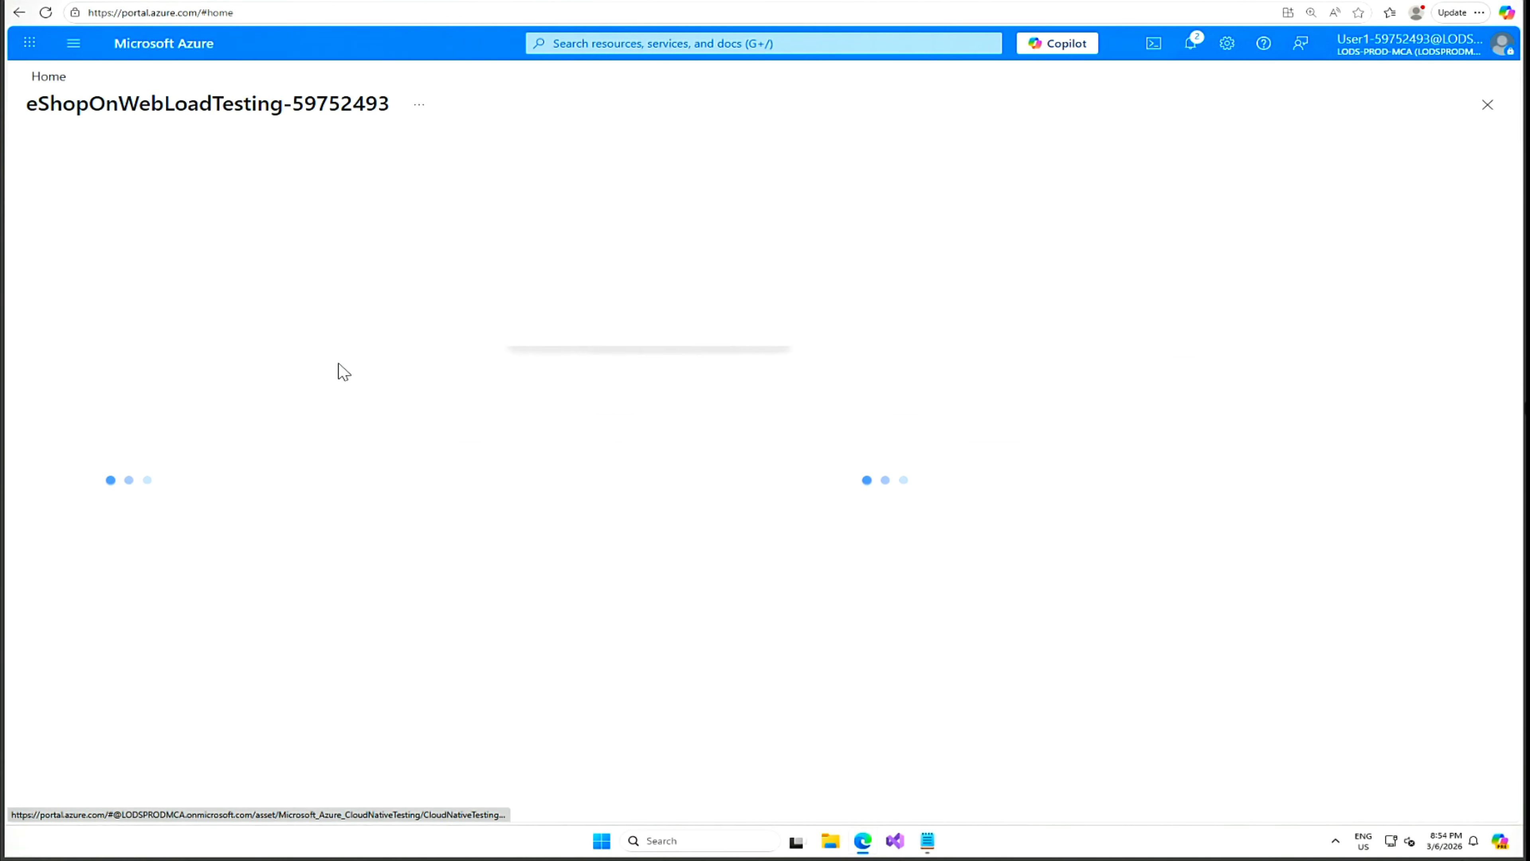
click(85, 349)
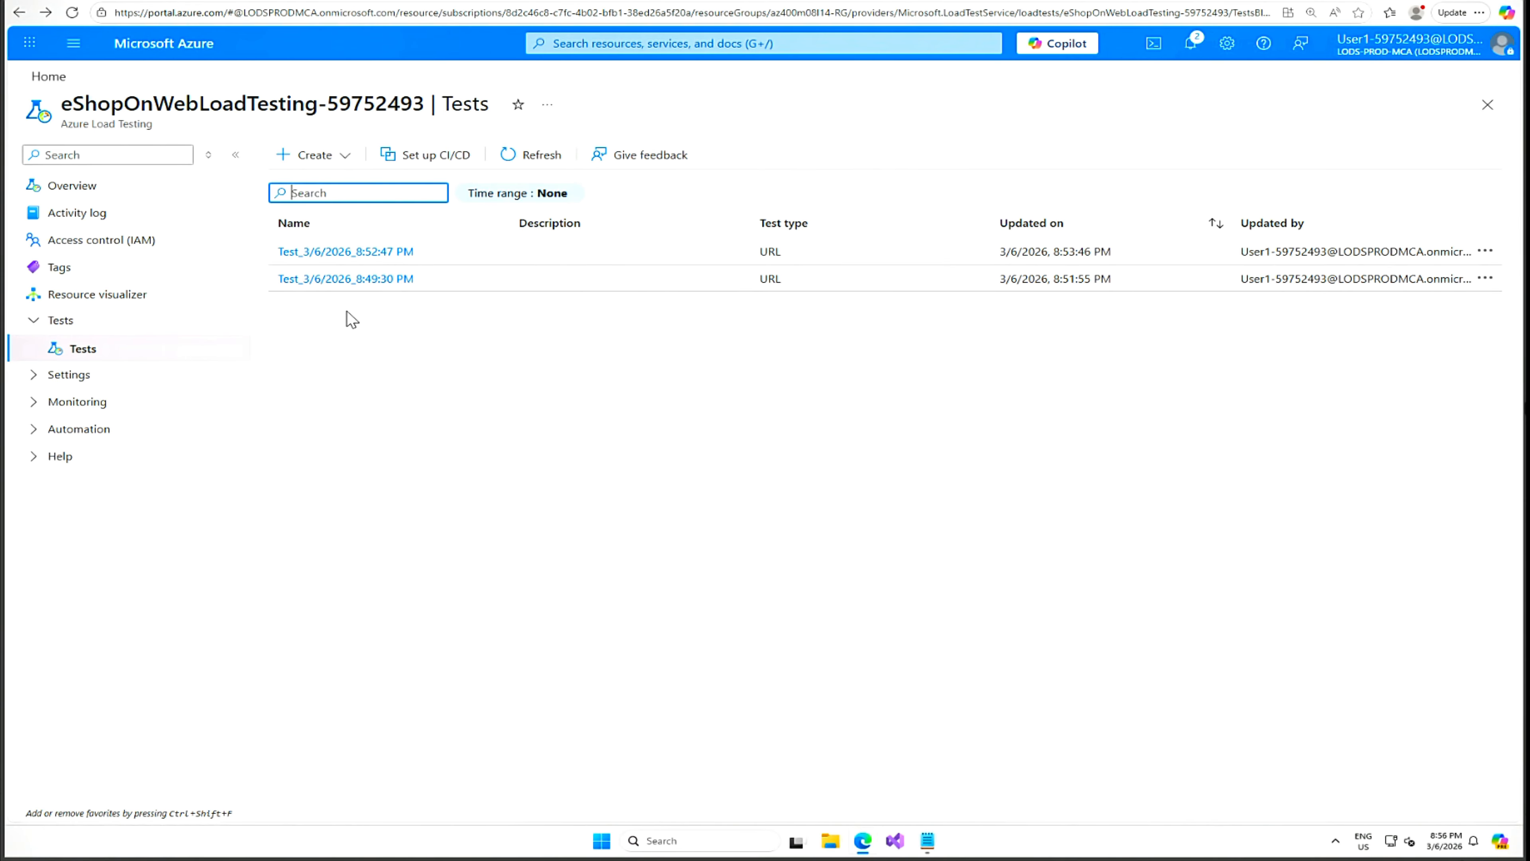
click(350, 281)
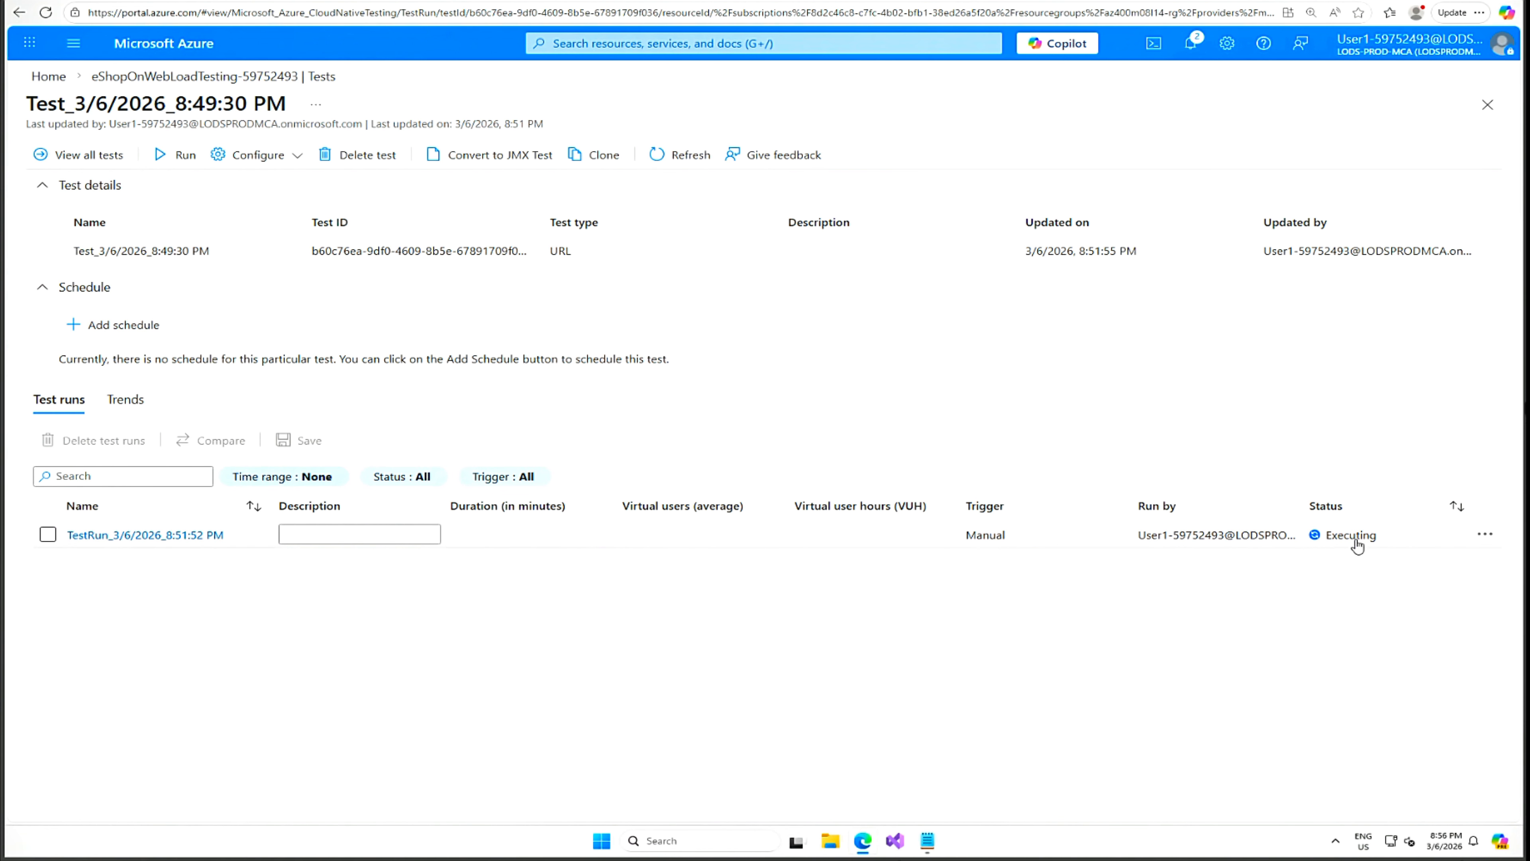
Review the executing run's AI insights, client-side and engine health charts, then return to Tests.
click(183, 535)
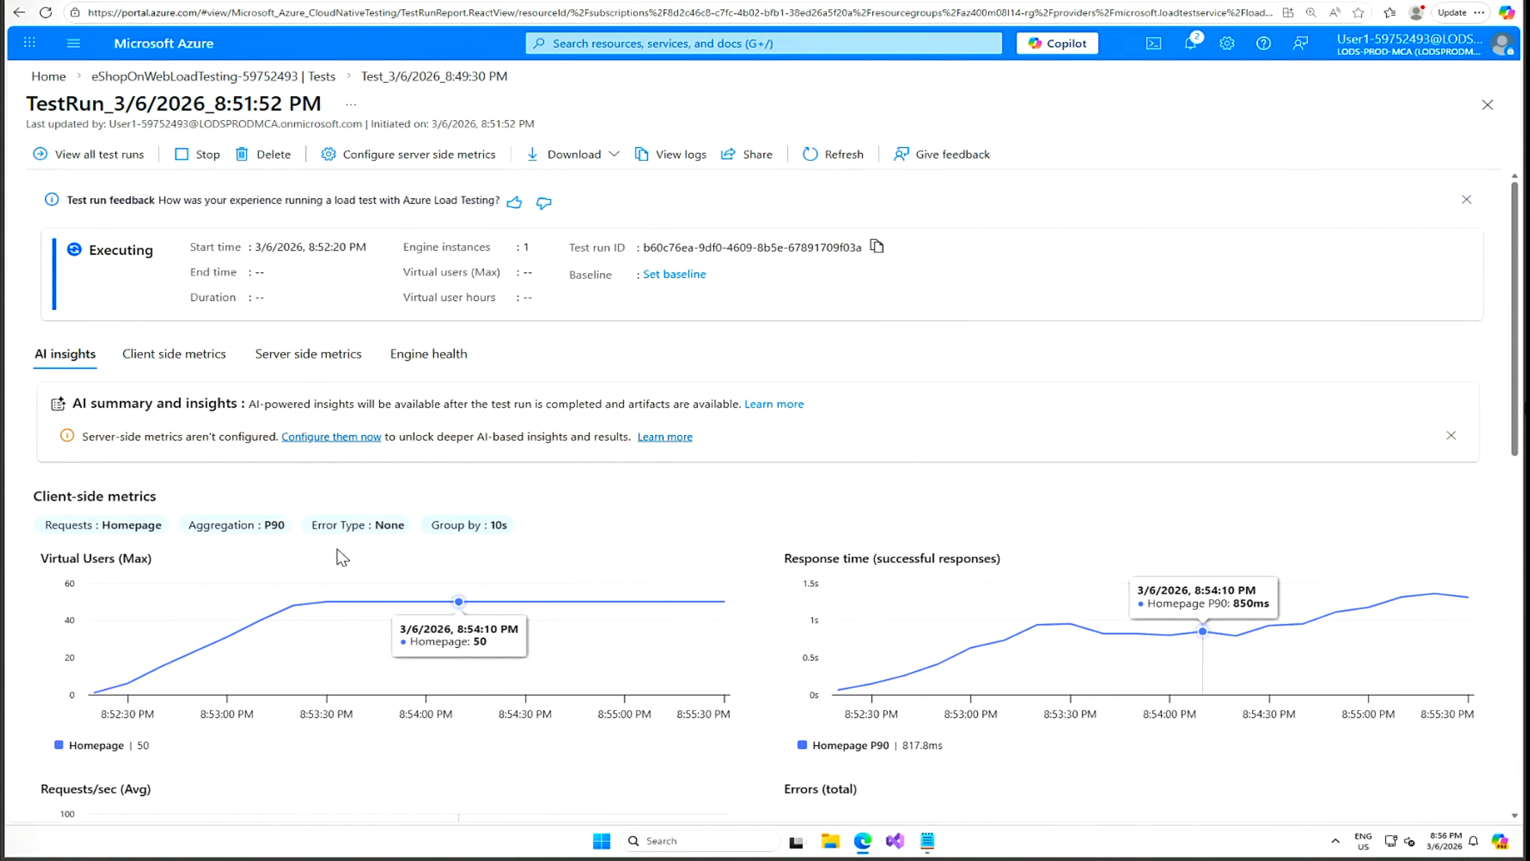
scroll(337, 549, down, 5)
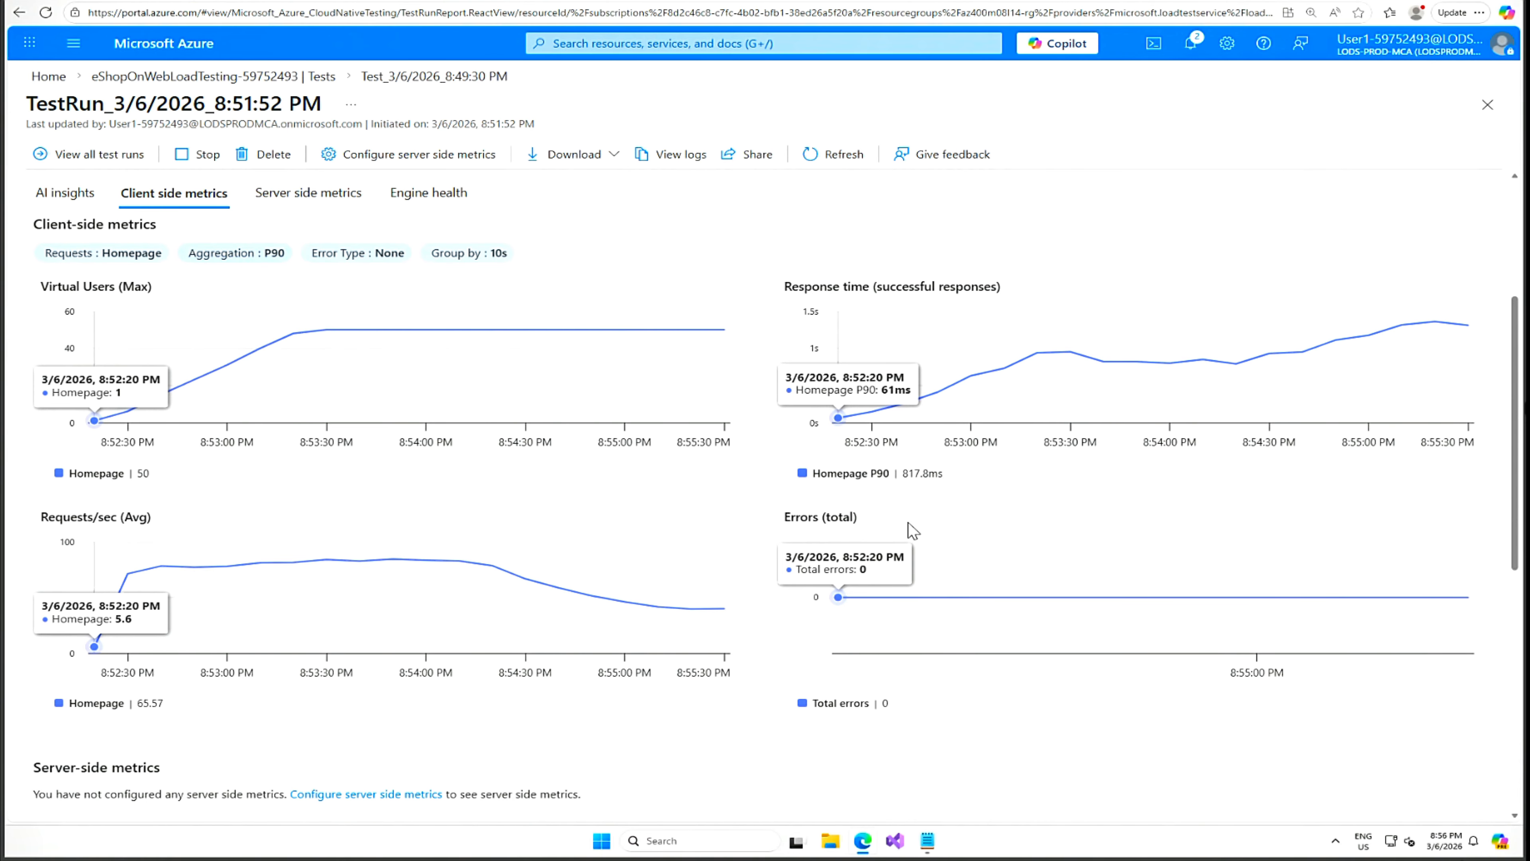
scroll(909, 522, down, 4)
scroll(909, 522, down, 5)
scroll(553, 546, up, 4)
scroll(287, 603, up, 8)
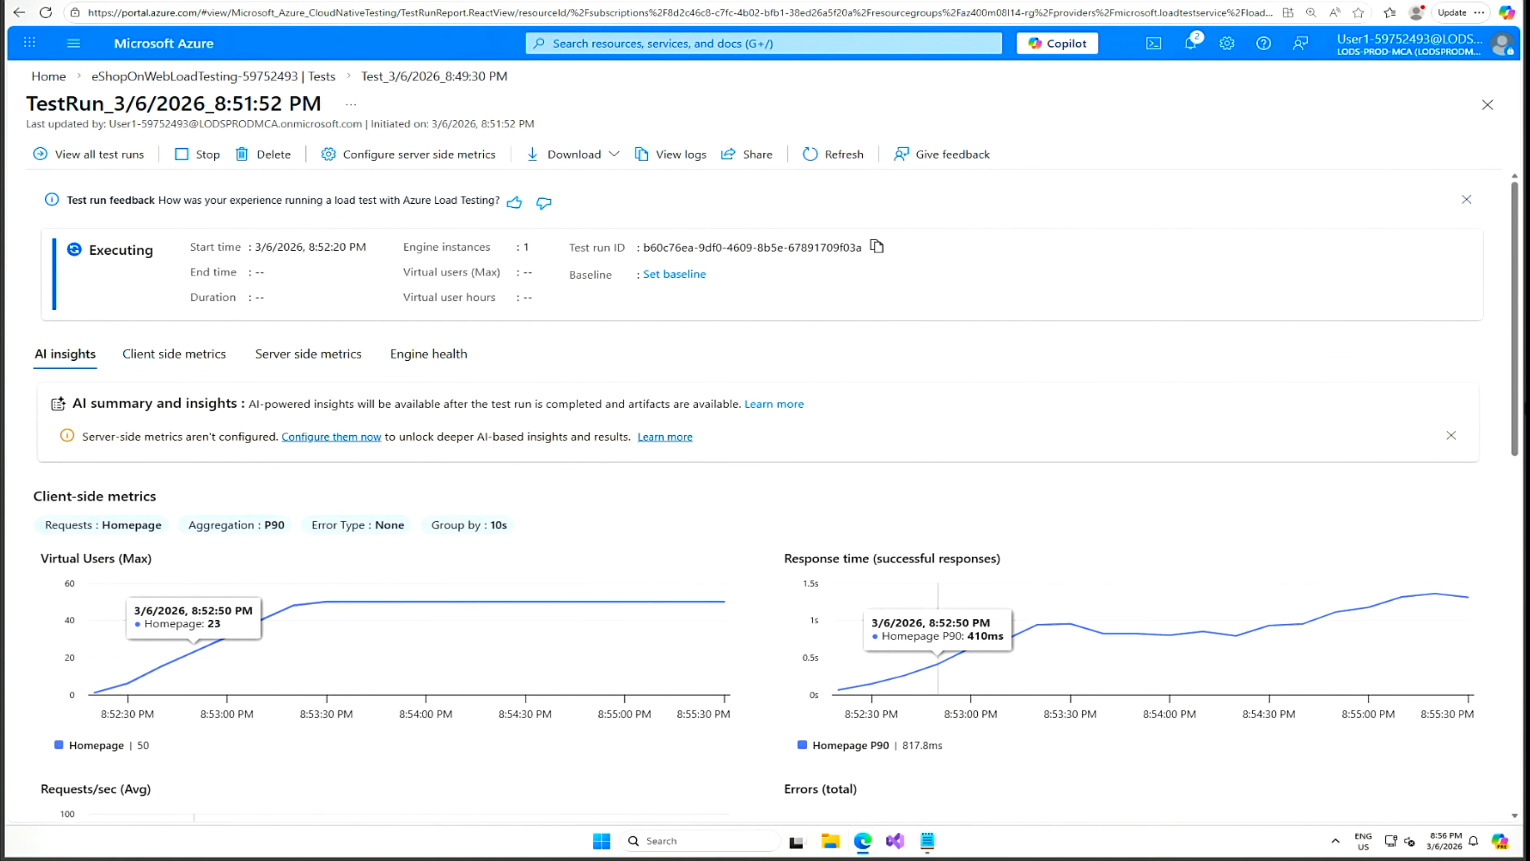
click(319, 79)
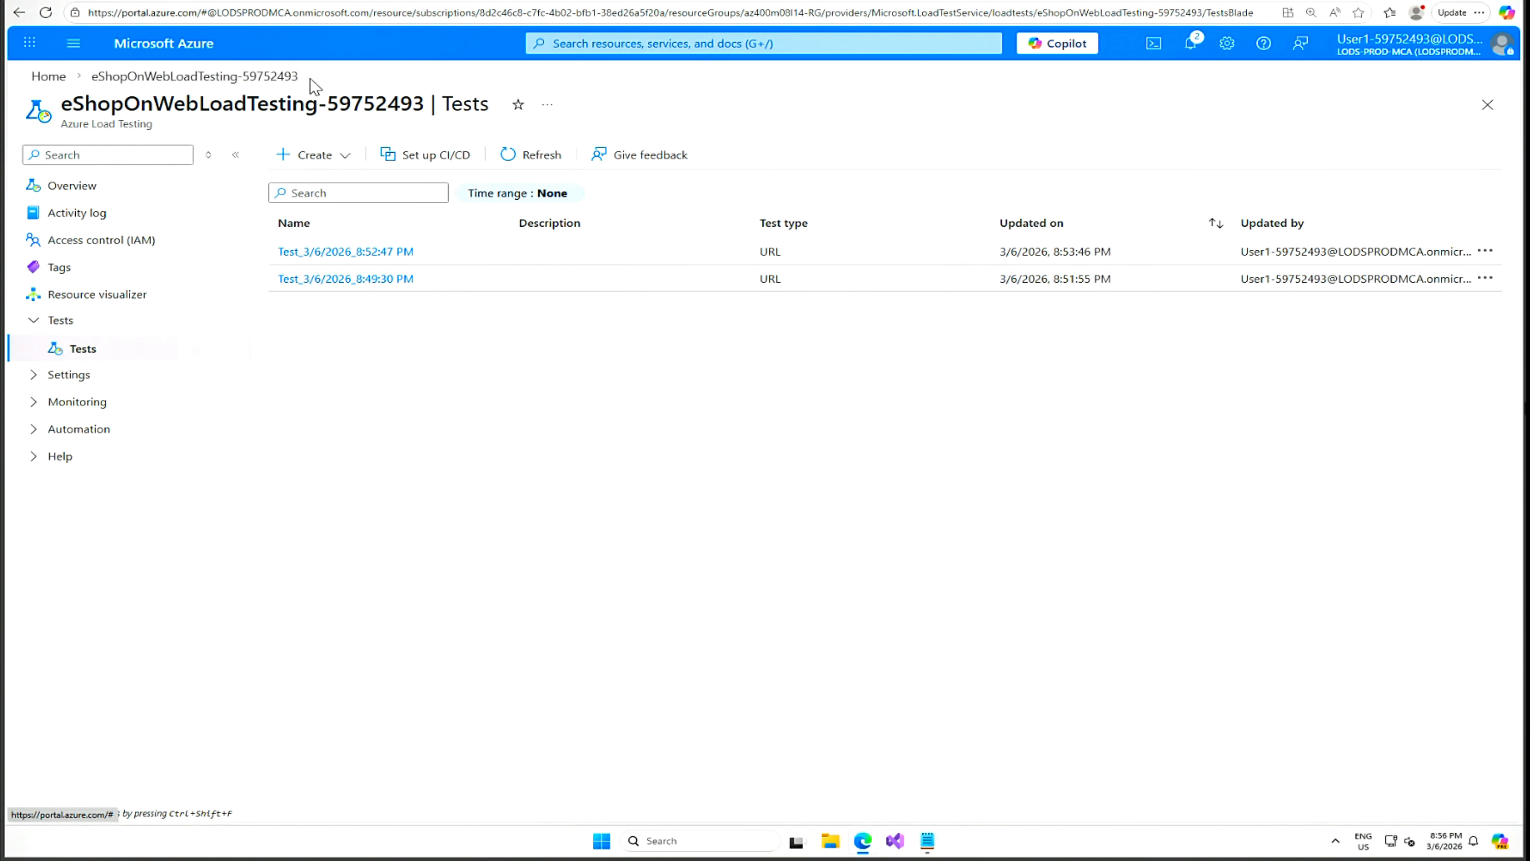
Follow Test_3/6/2026_8:52:47 PM's run report until it completes: 16048 requests, 1.29 secs P90, 0% errors.
click(350, 253)
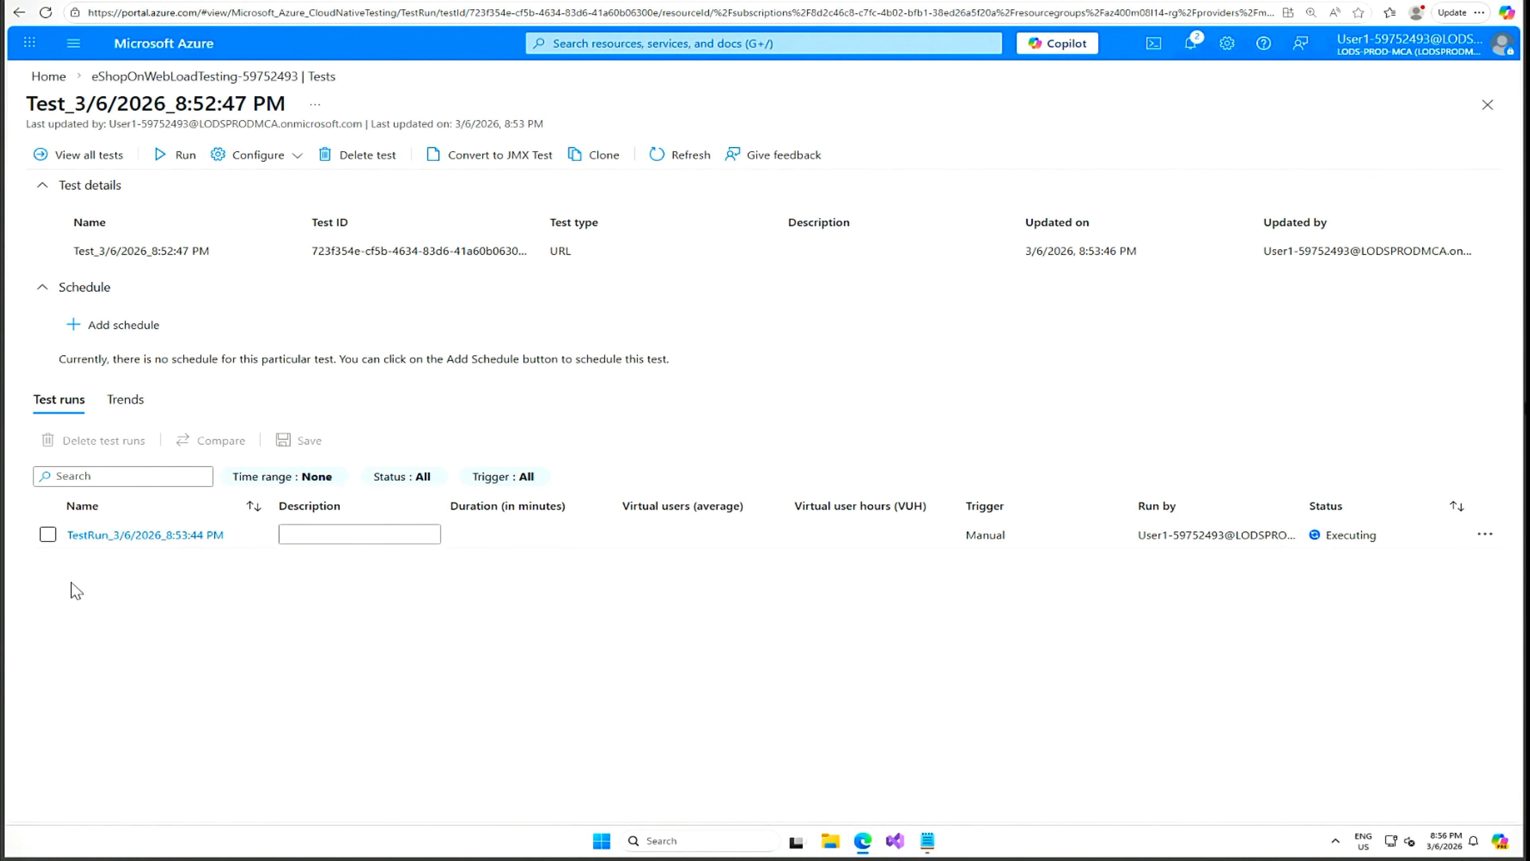
click(123, 538)
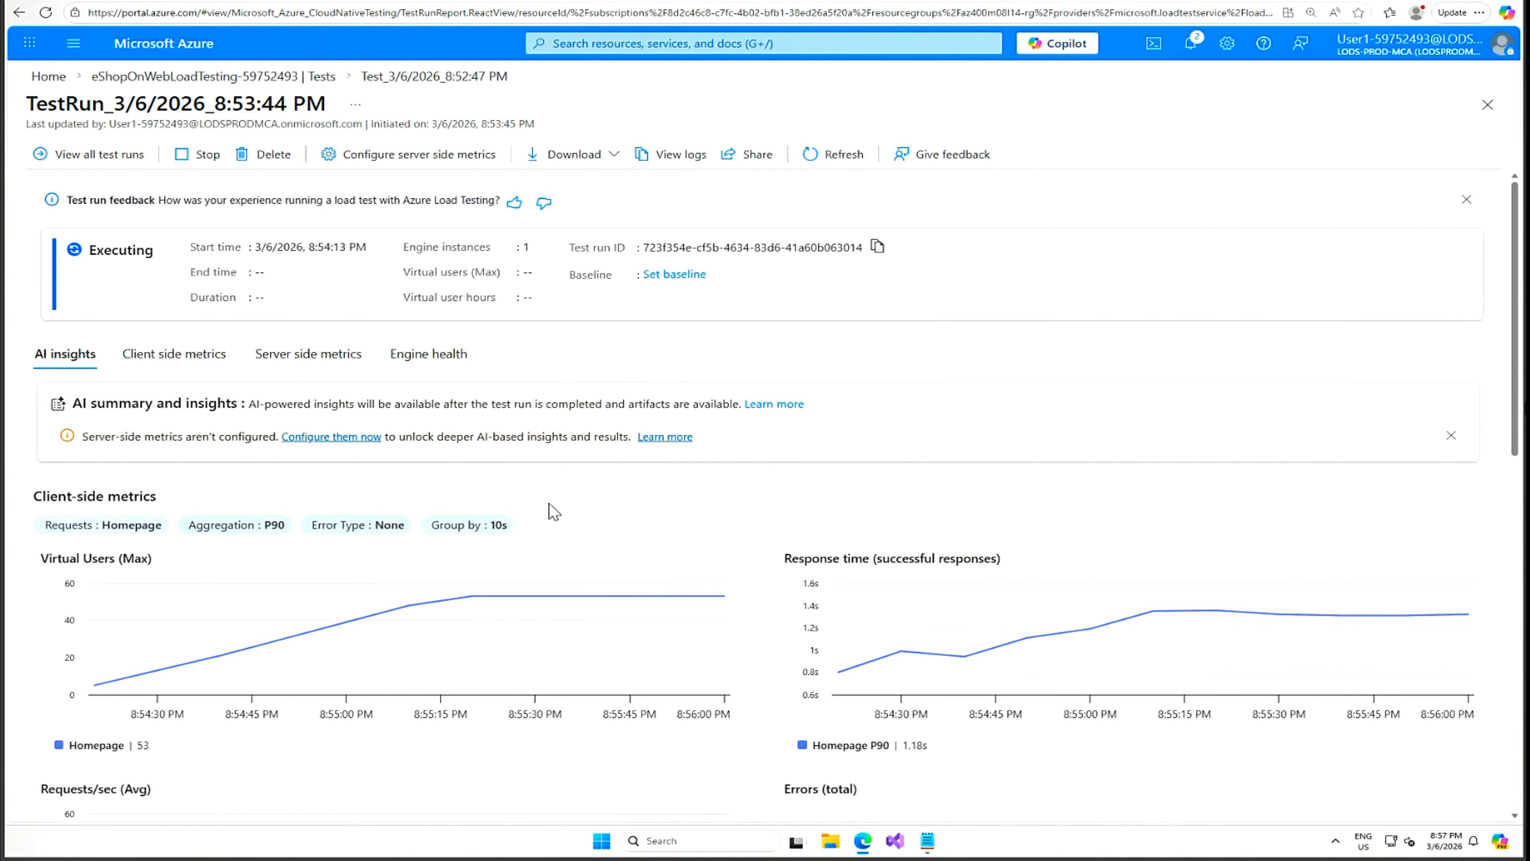
scroll(595, 559, down, 5)
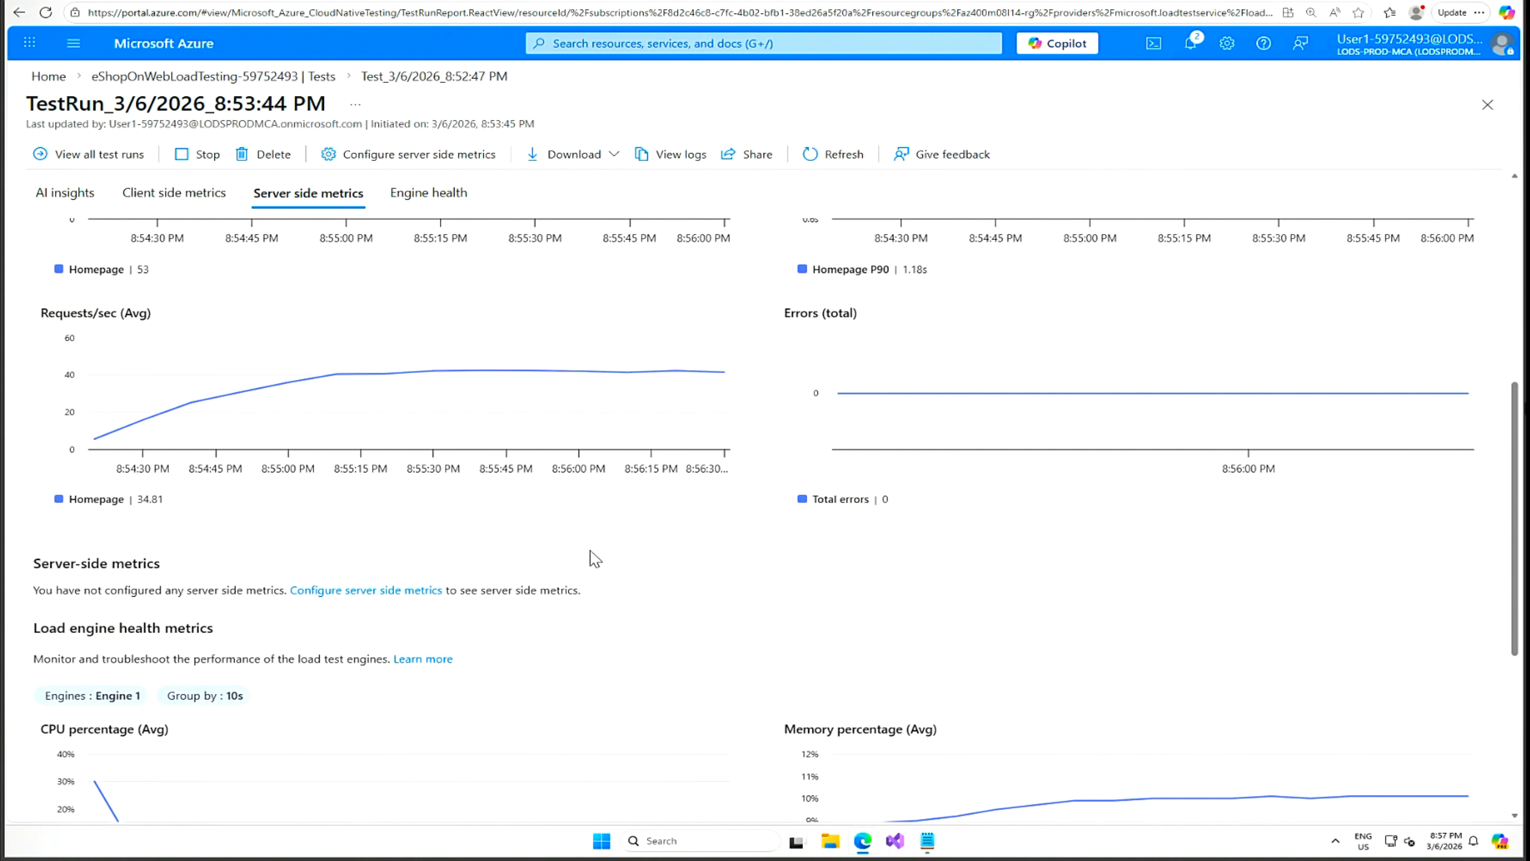
scroll(595, 558, down, 2)
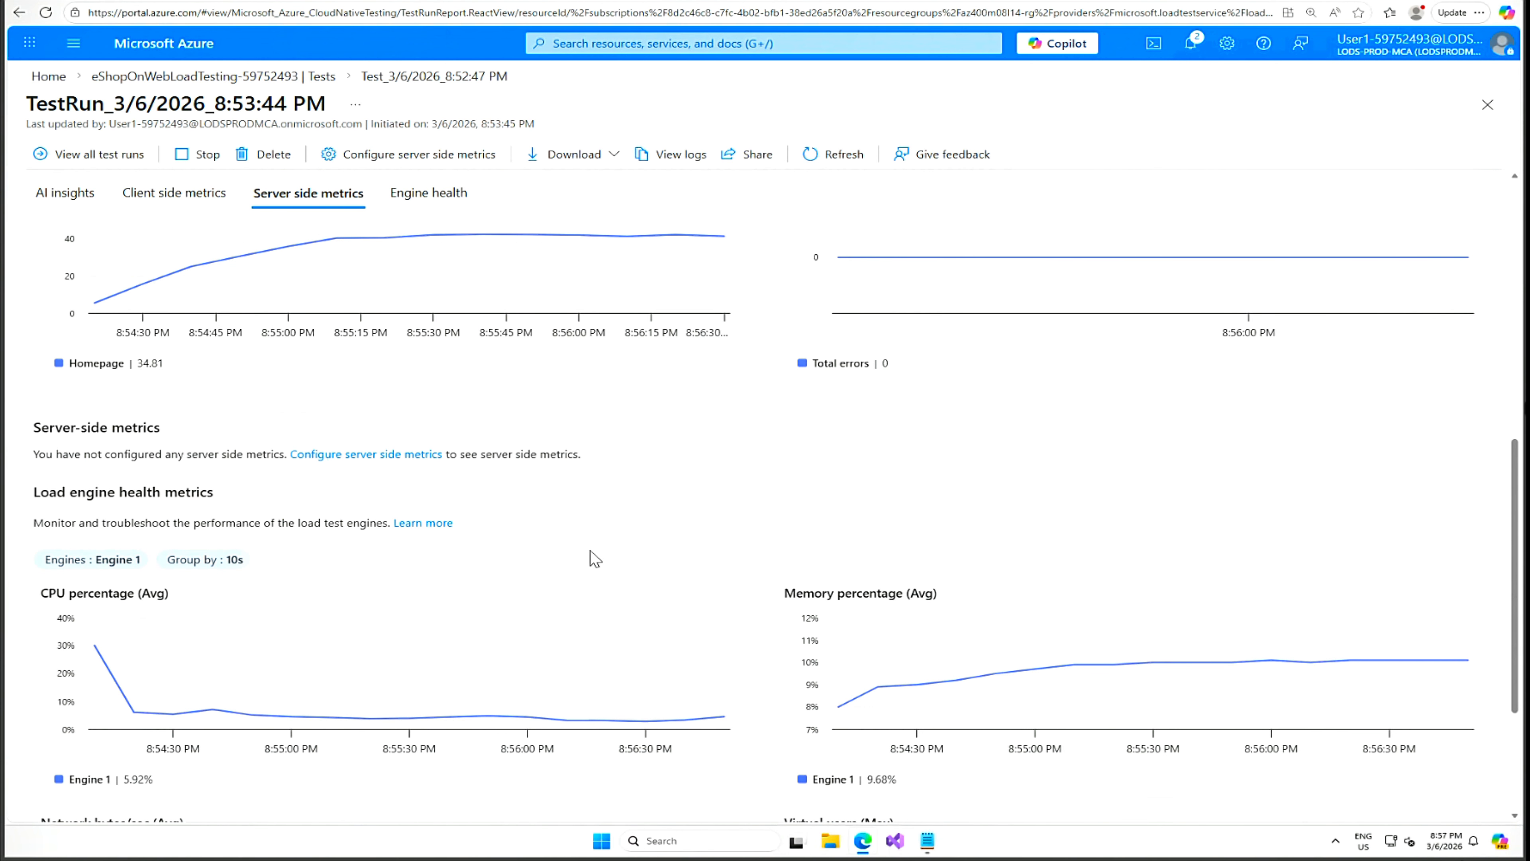
scroll(596, 559, down, 3)
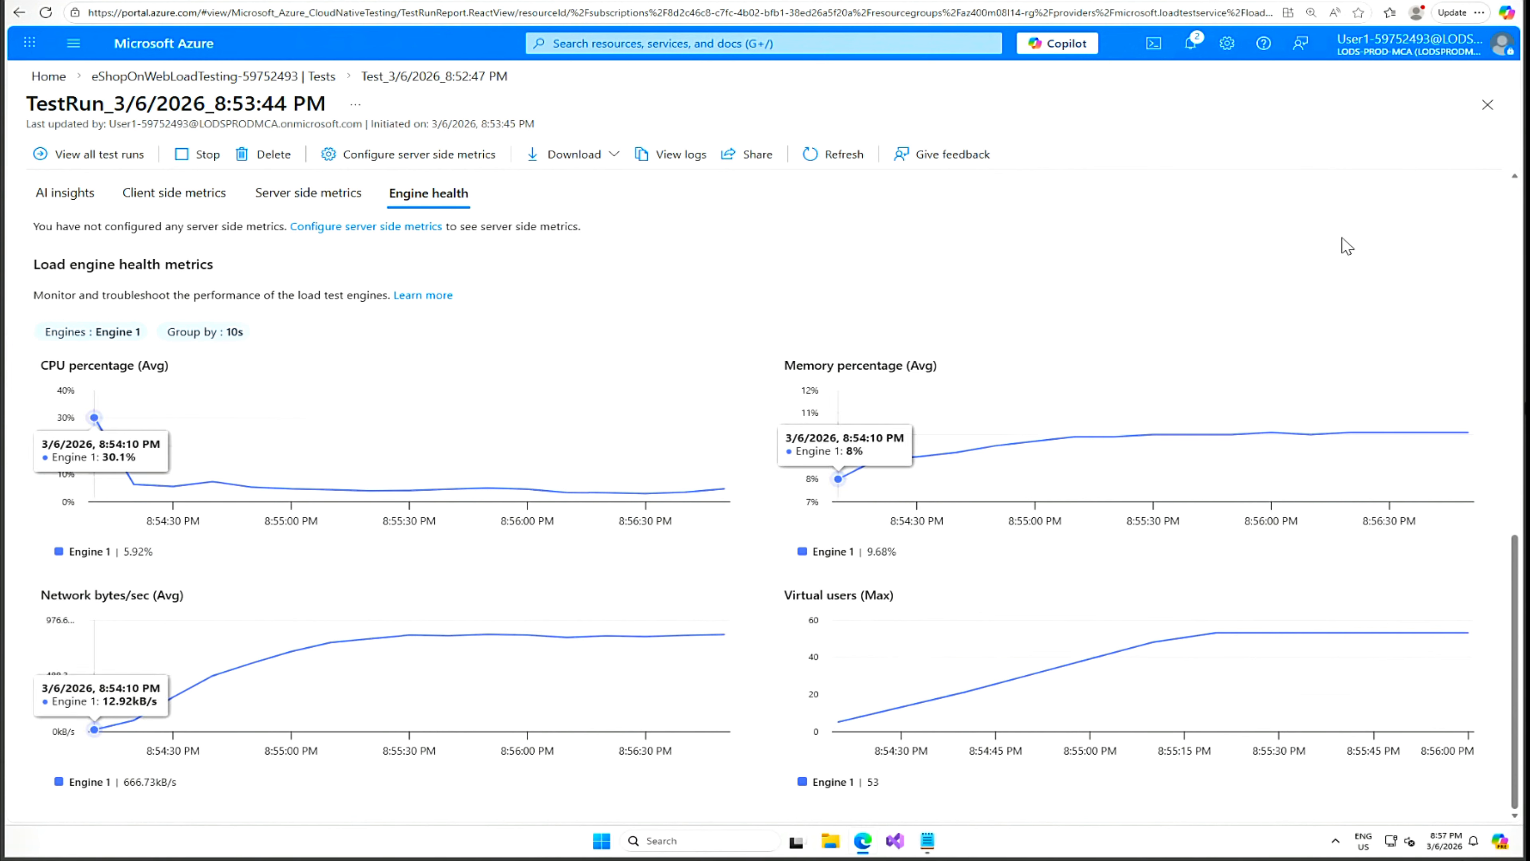
scroll(752, 294, up, 2)
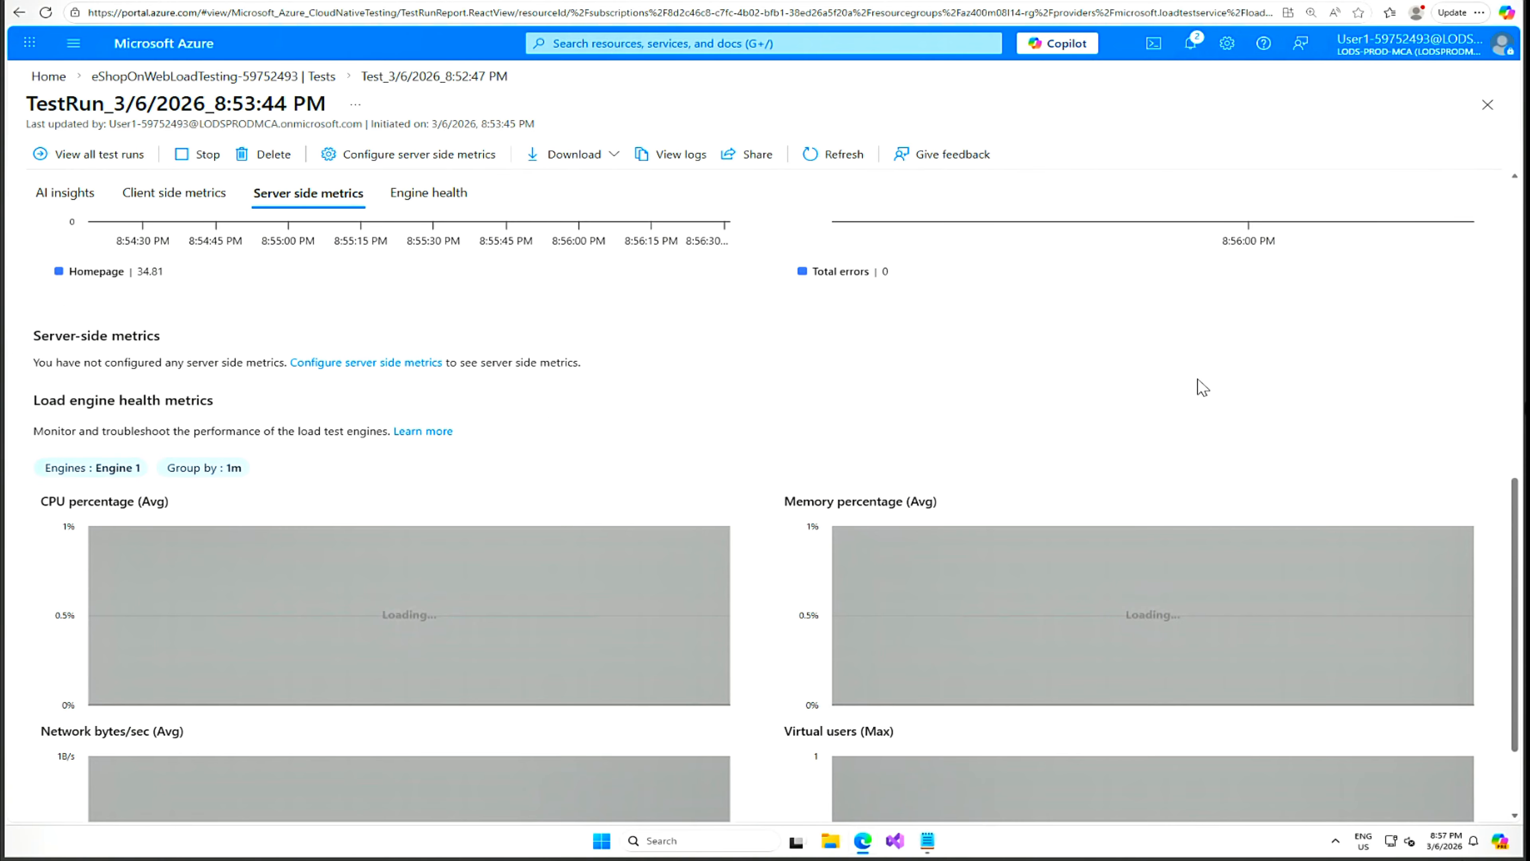
scroll(1203, 398, up, 7)
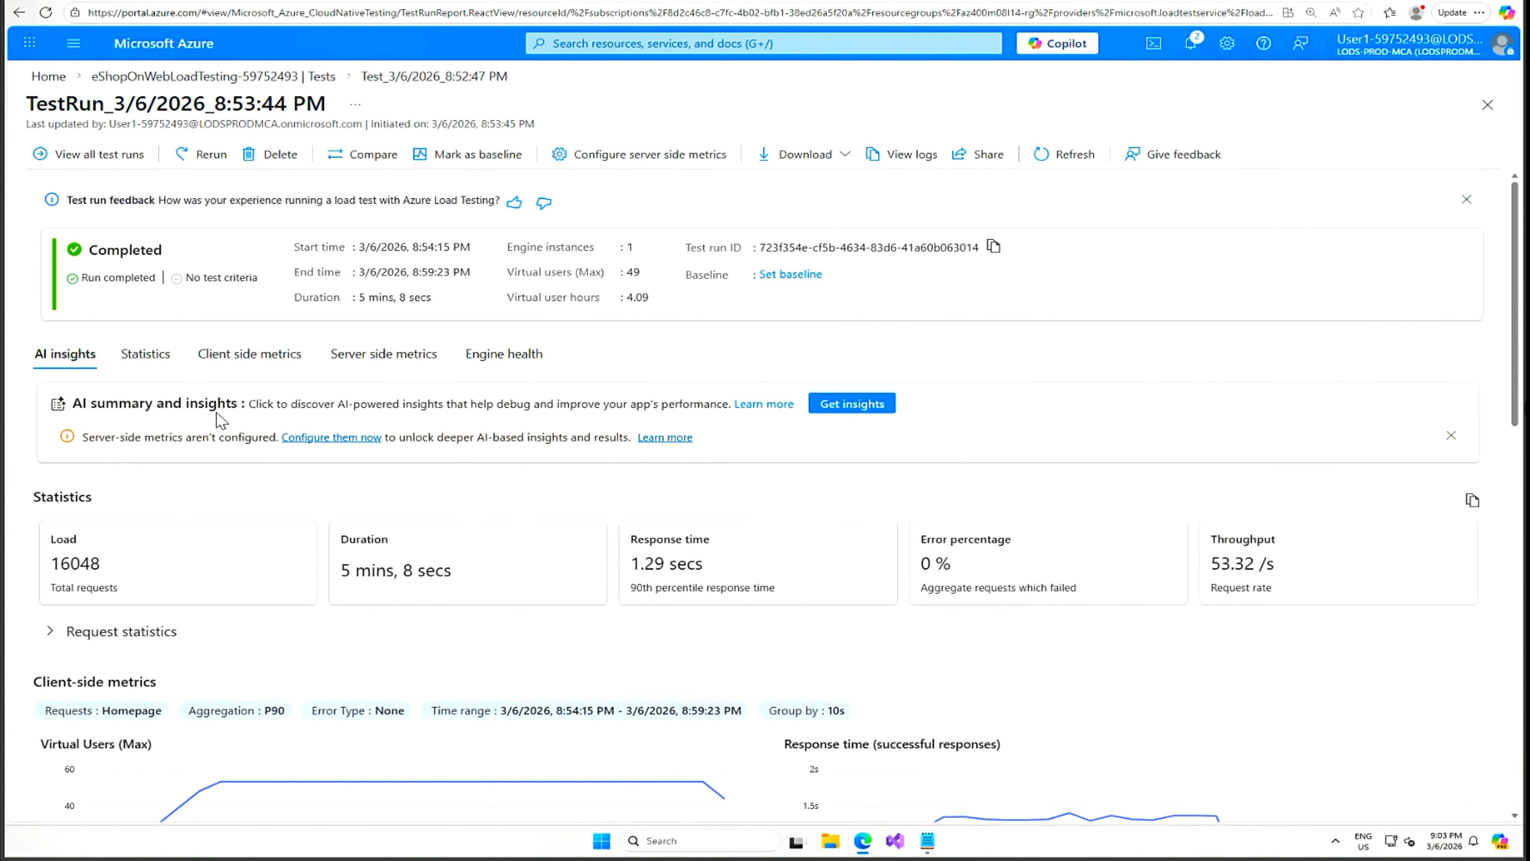
Generate AI insights, then browse Statistics, client-side, server-side, engine health and AI insights tabs.
click(863, 409)
click(847, 406)
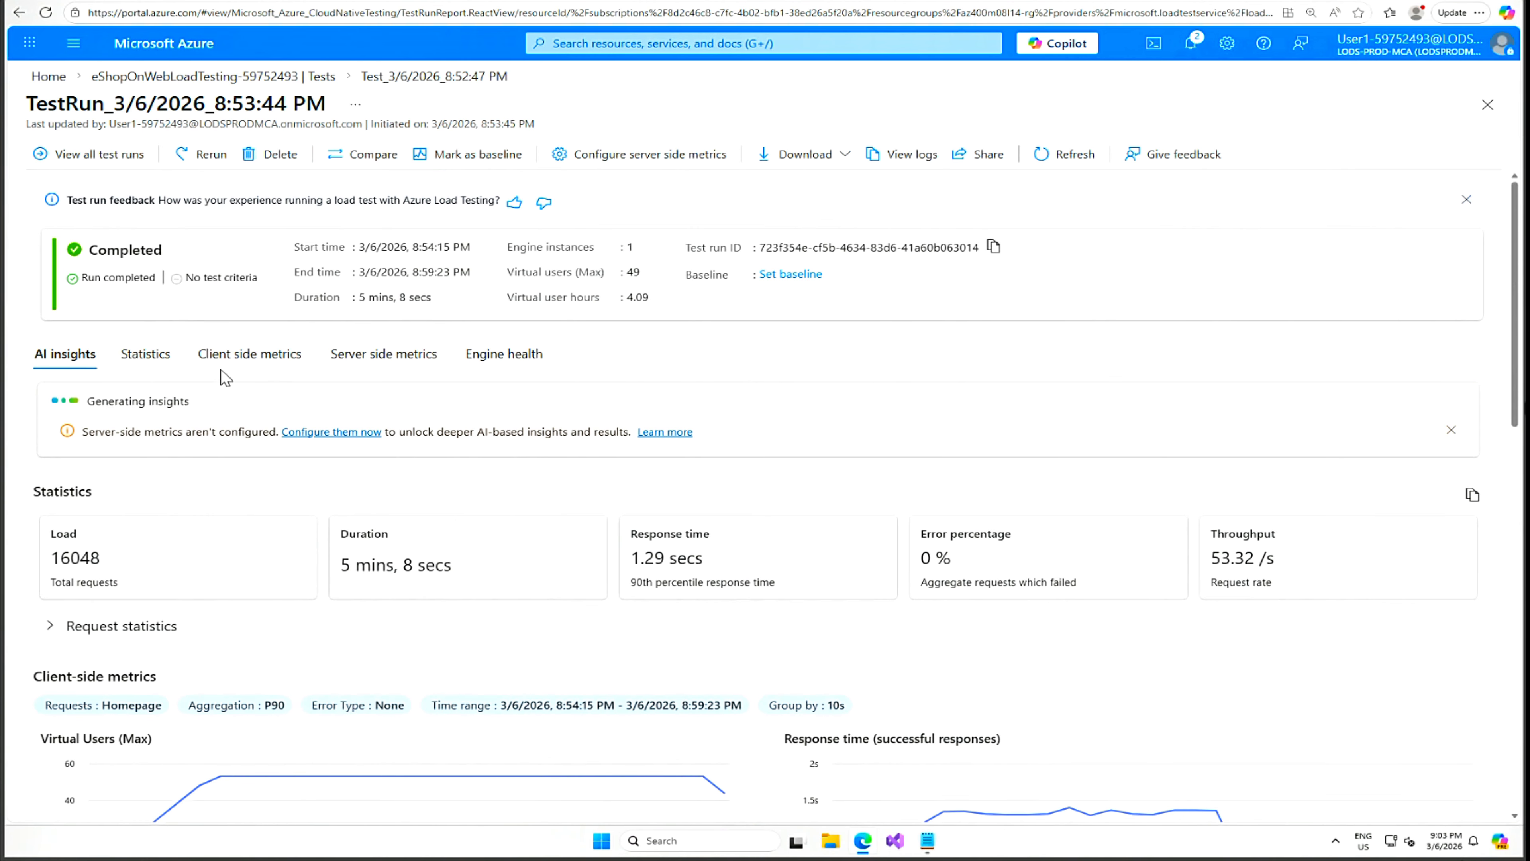
click(145, 354)
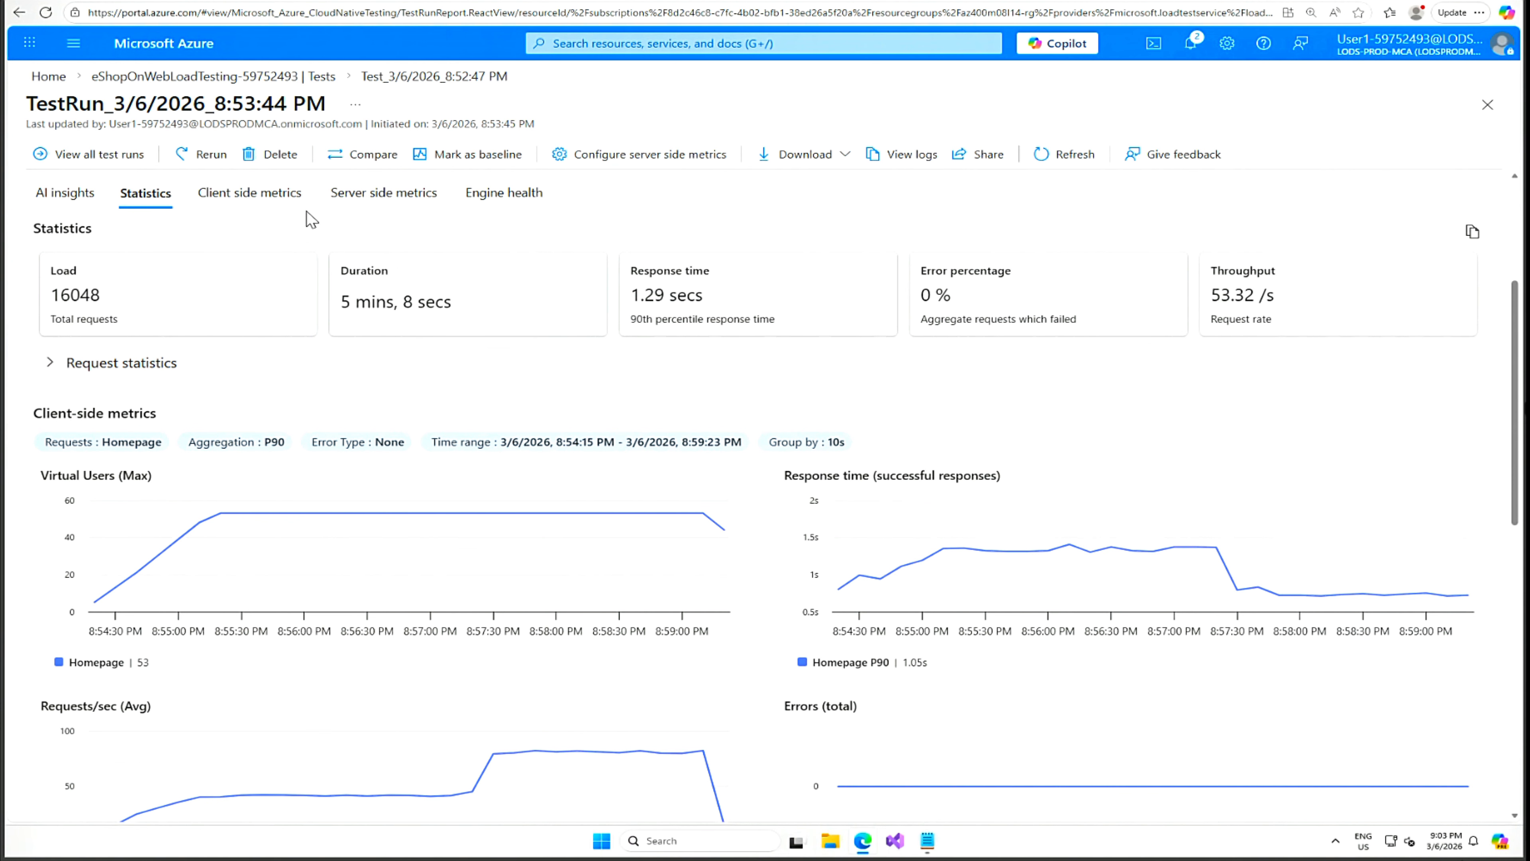
click(249, 193)
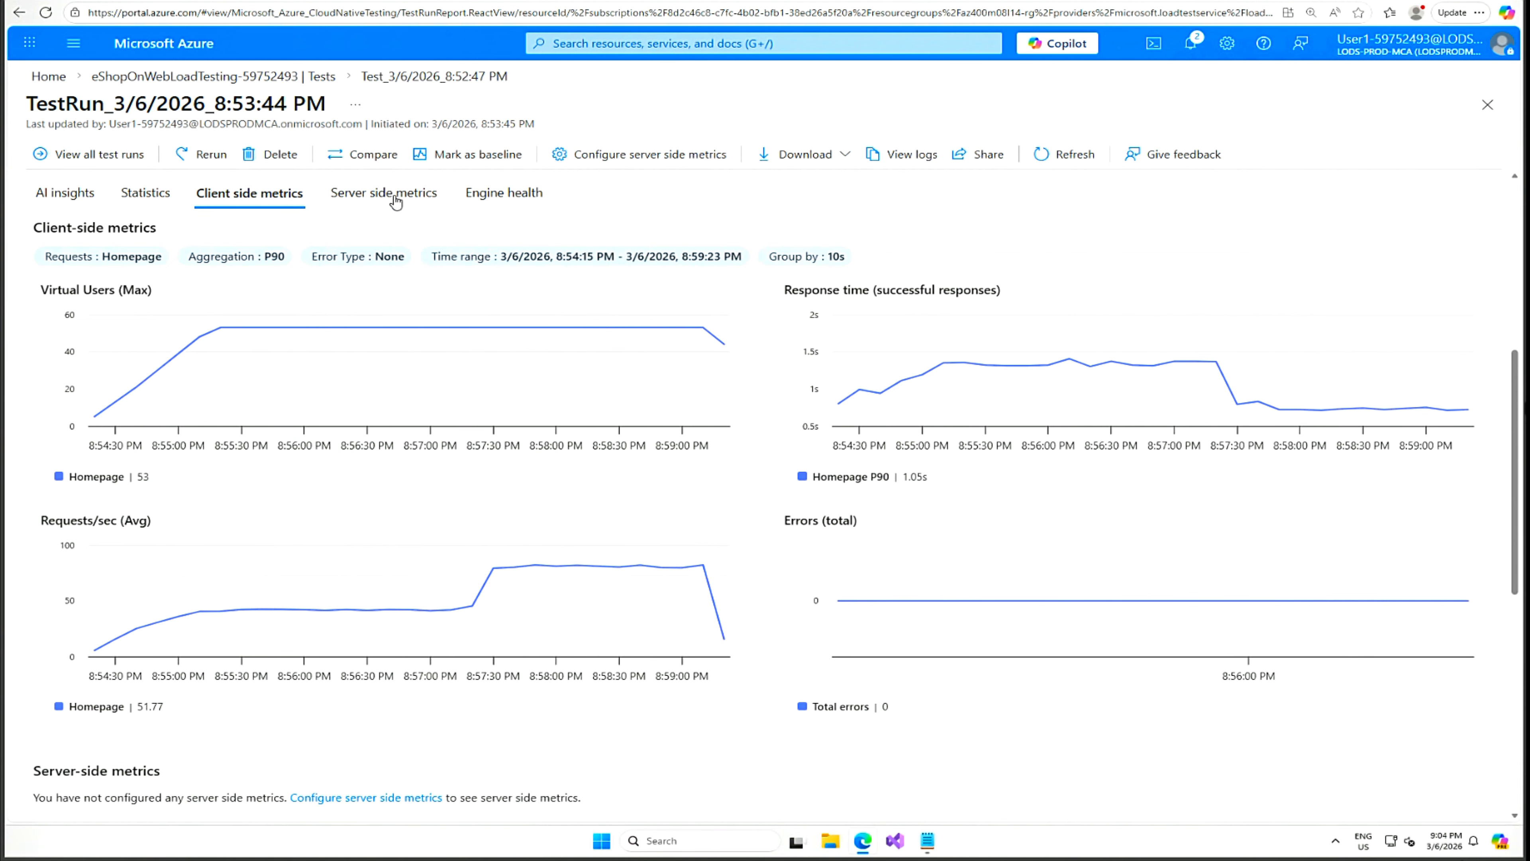
click(392, 200)
click(517, 201)
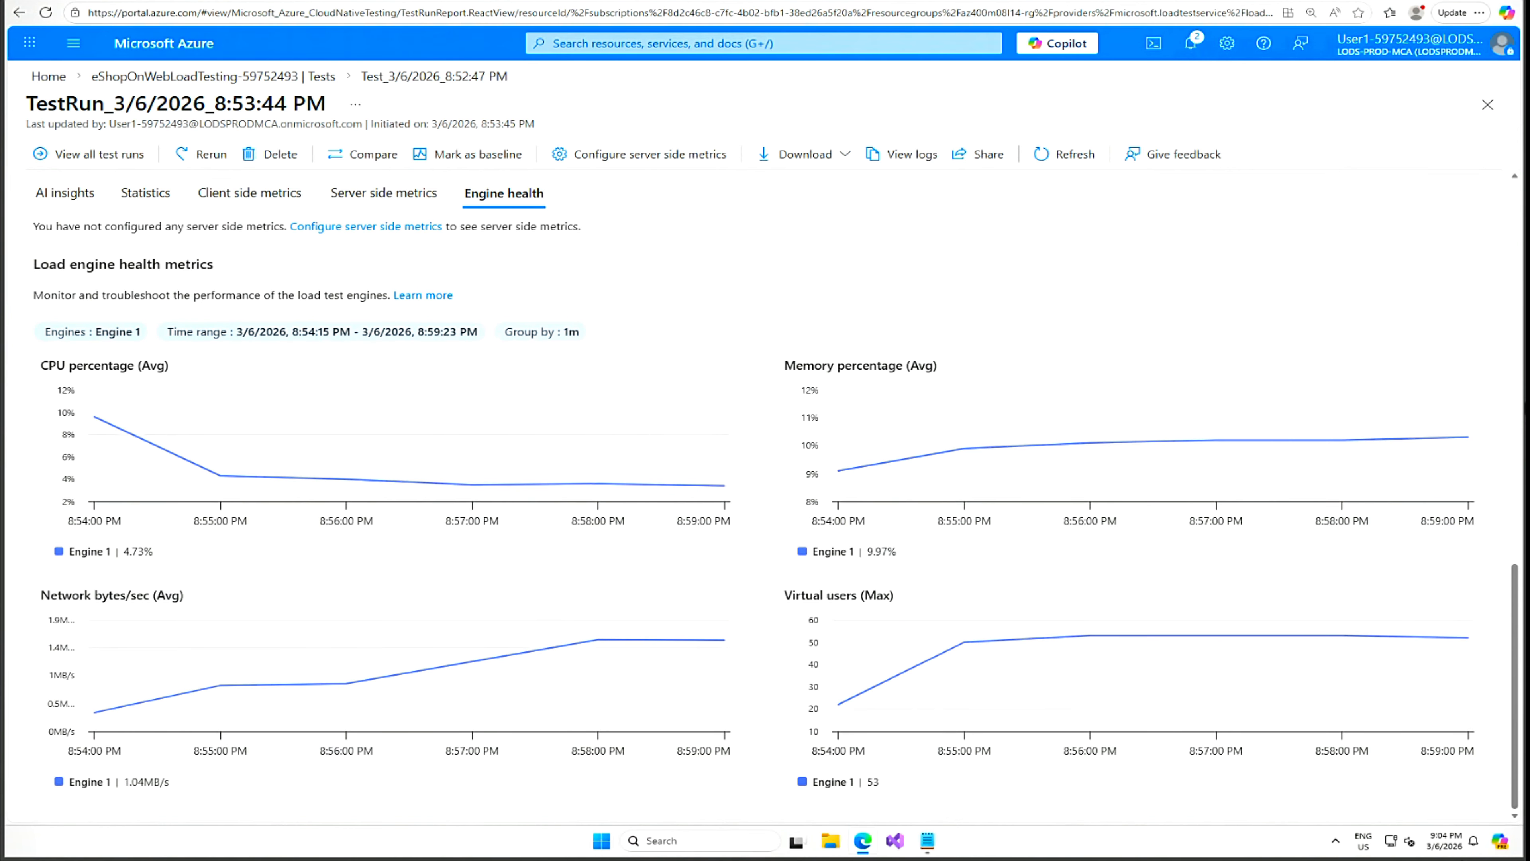
click(71, 199)
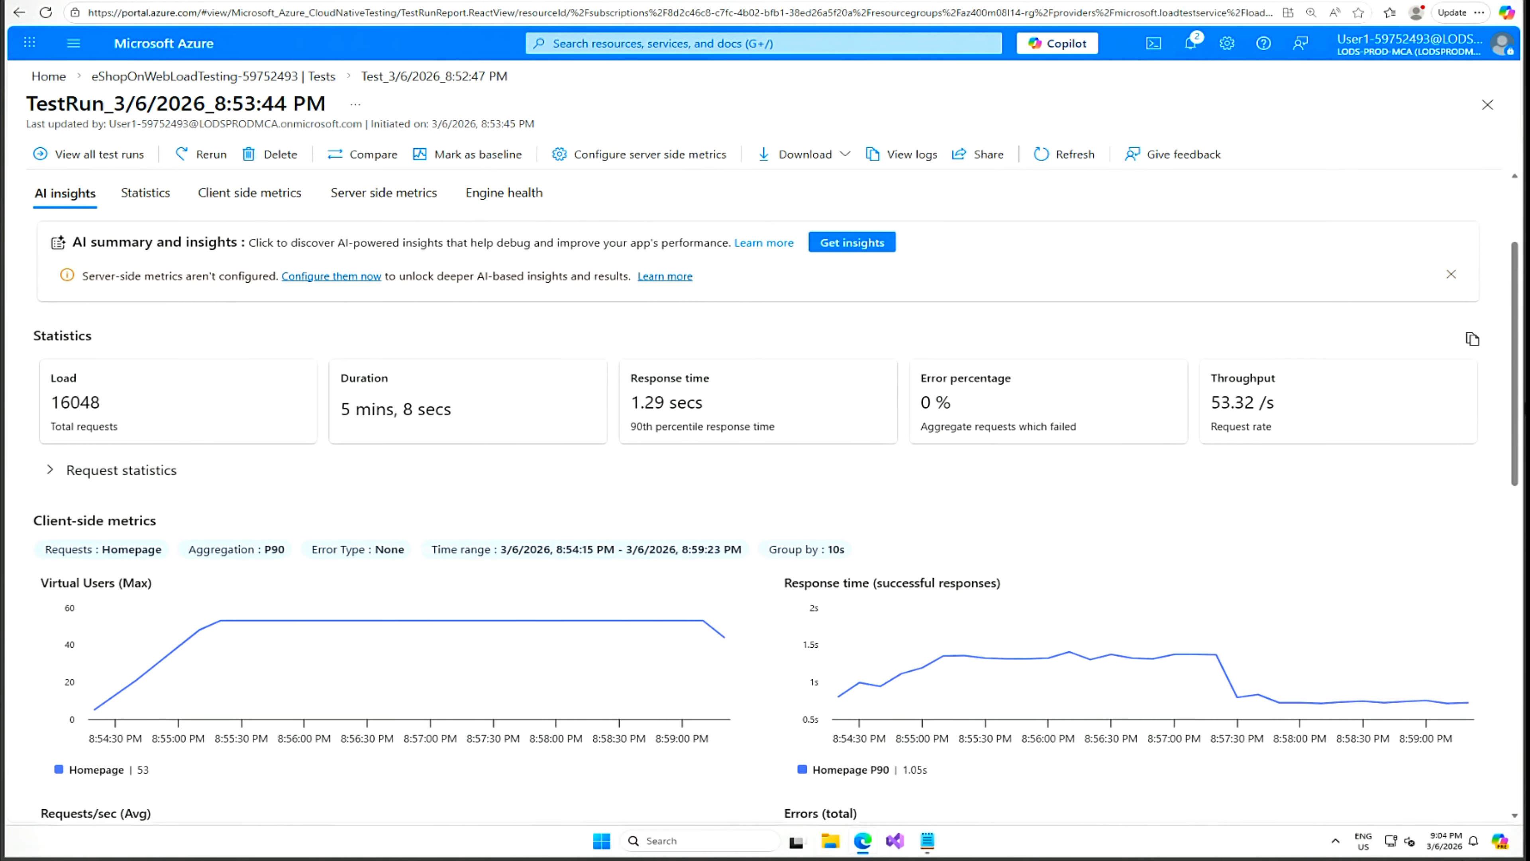
click(1456, 278)
Read the AI recommendations on the RPS drop and early response spike, then switch to run #20260307.1.
click(374, 266)
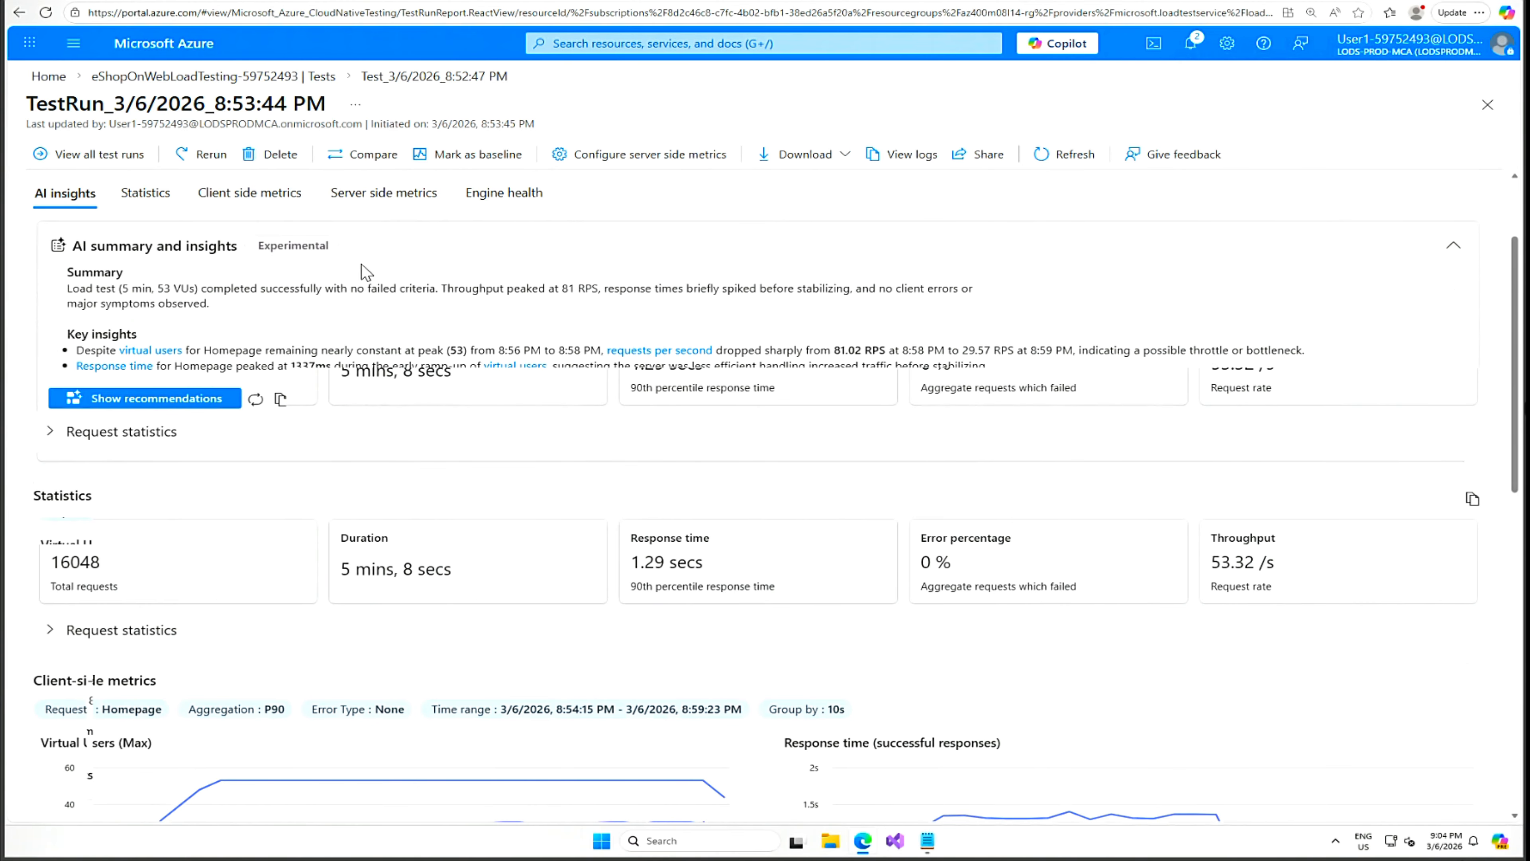
click(174, 401)
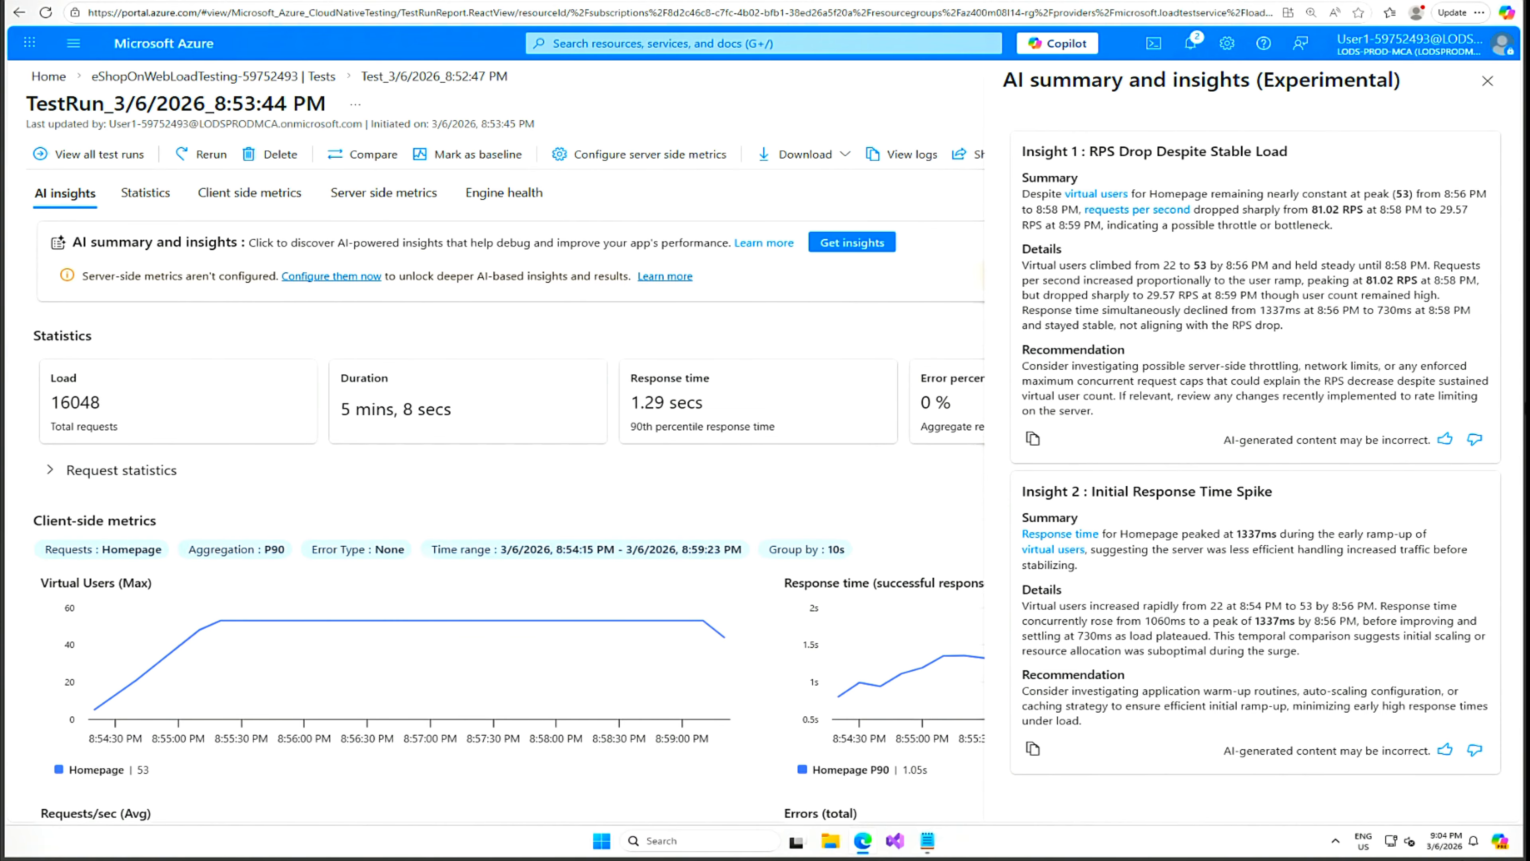
click(1487, 83)
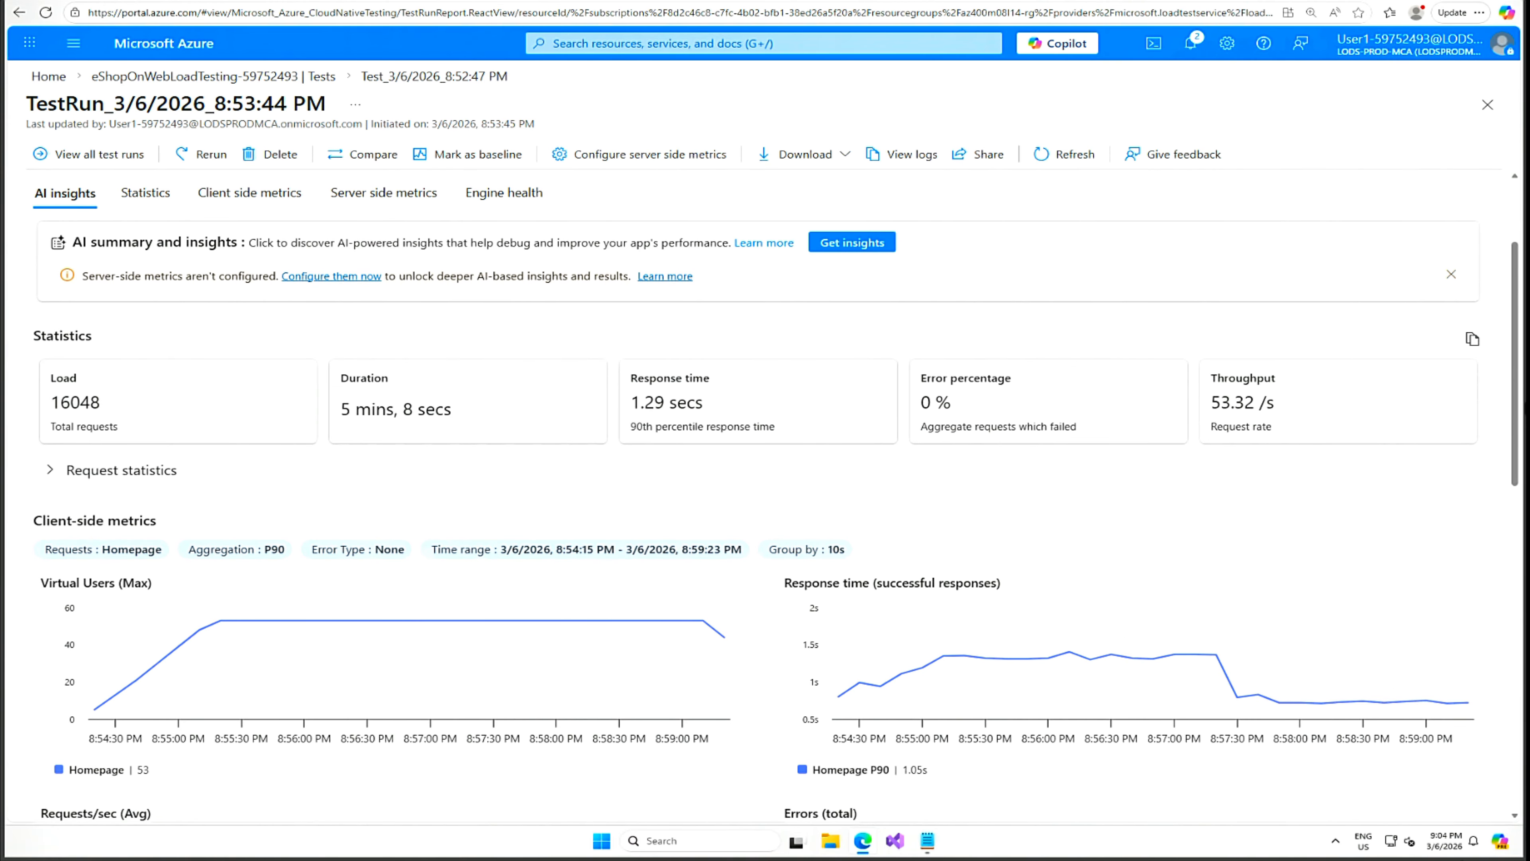
click(262, 0)
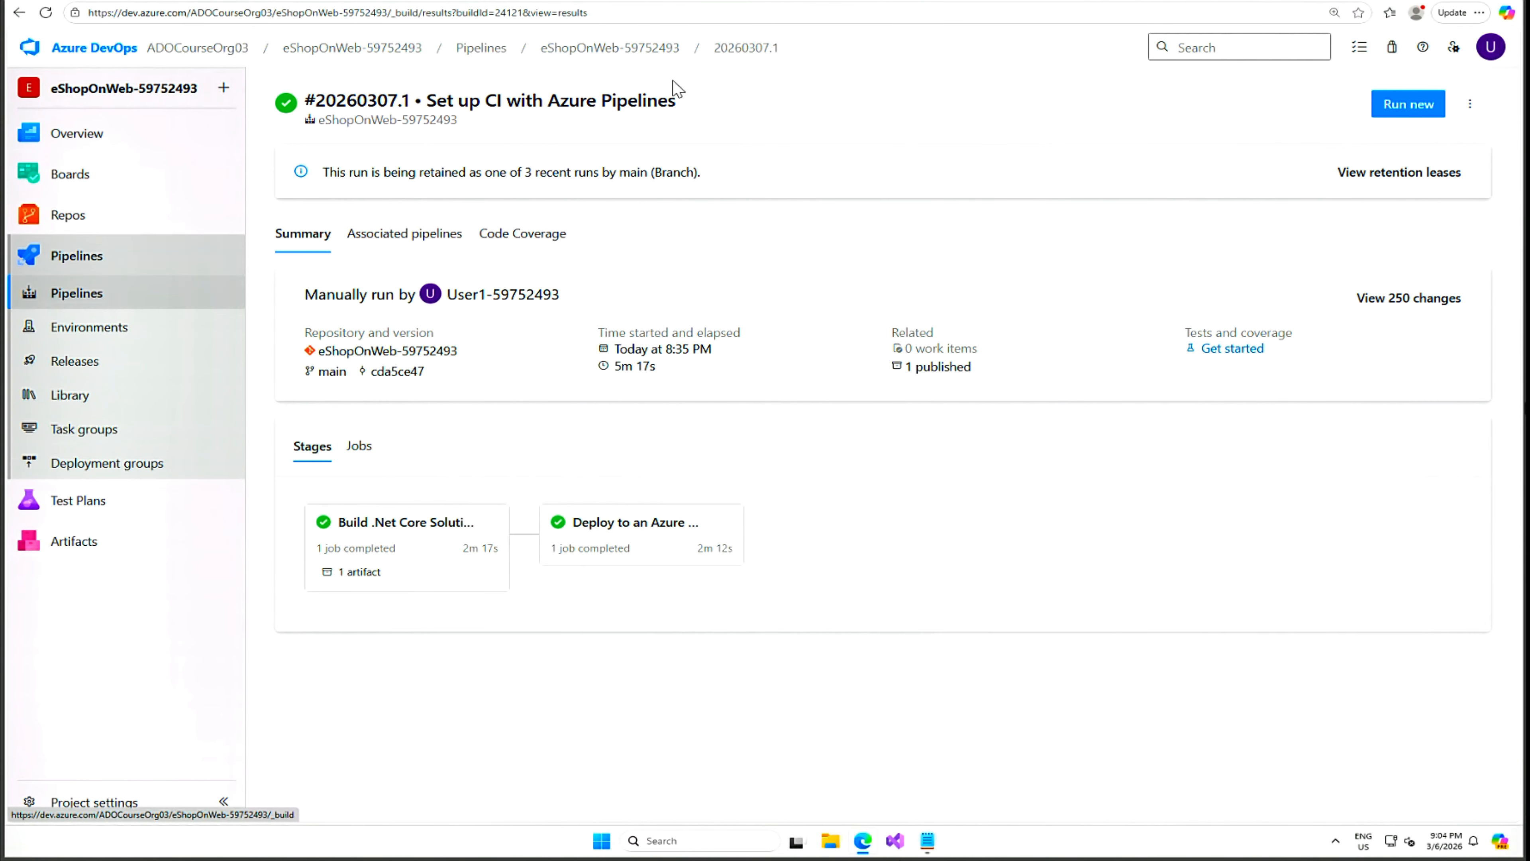
Open Project settings > Service connections > azure subs and choose to manage its roles.
click(629, 54)
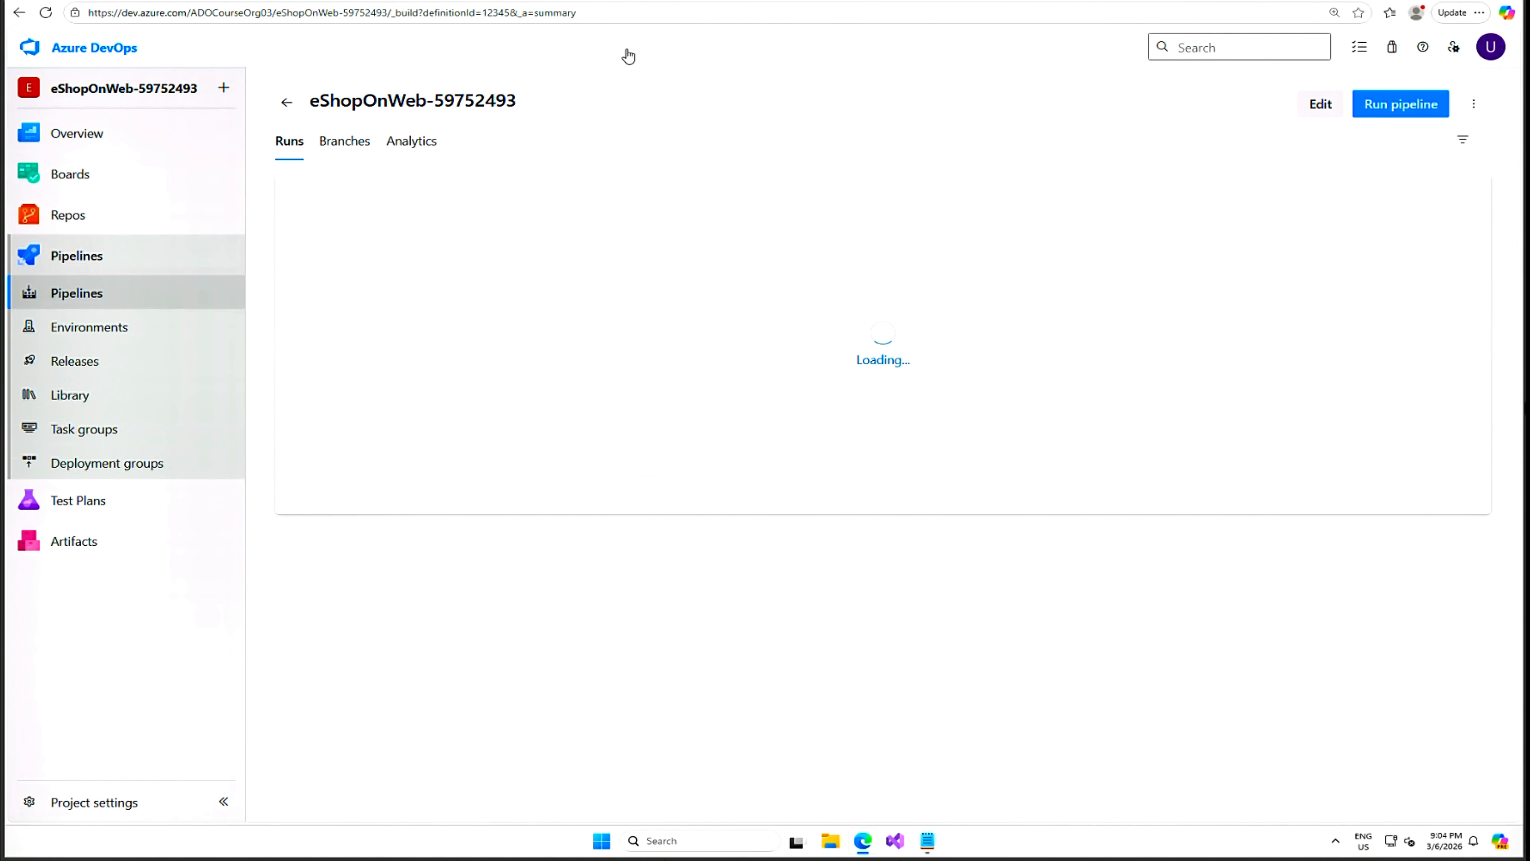
click(111, 813)
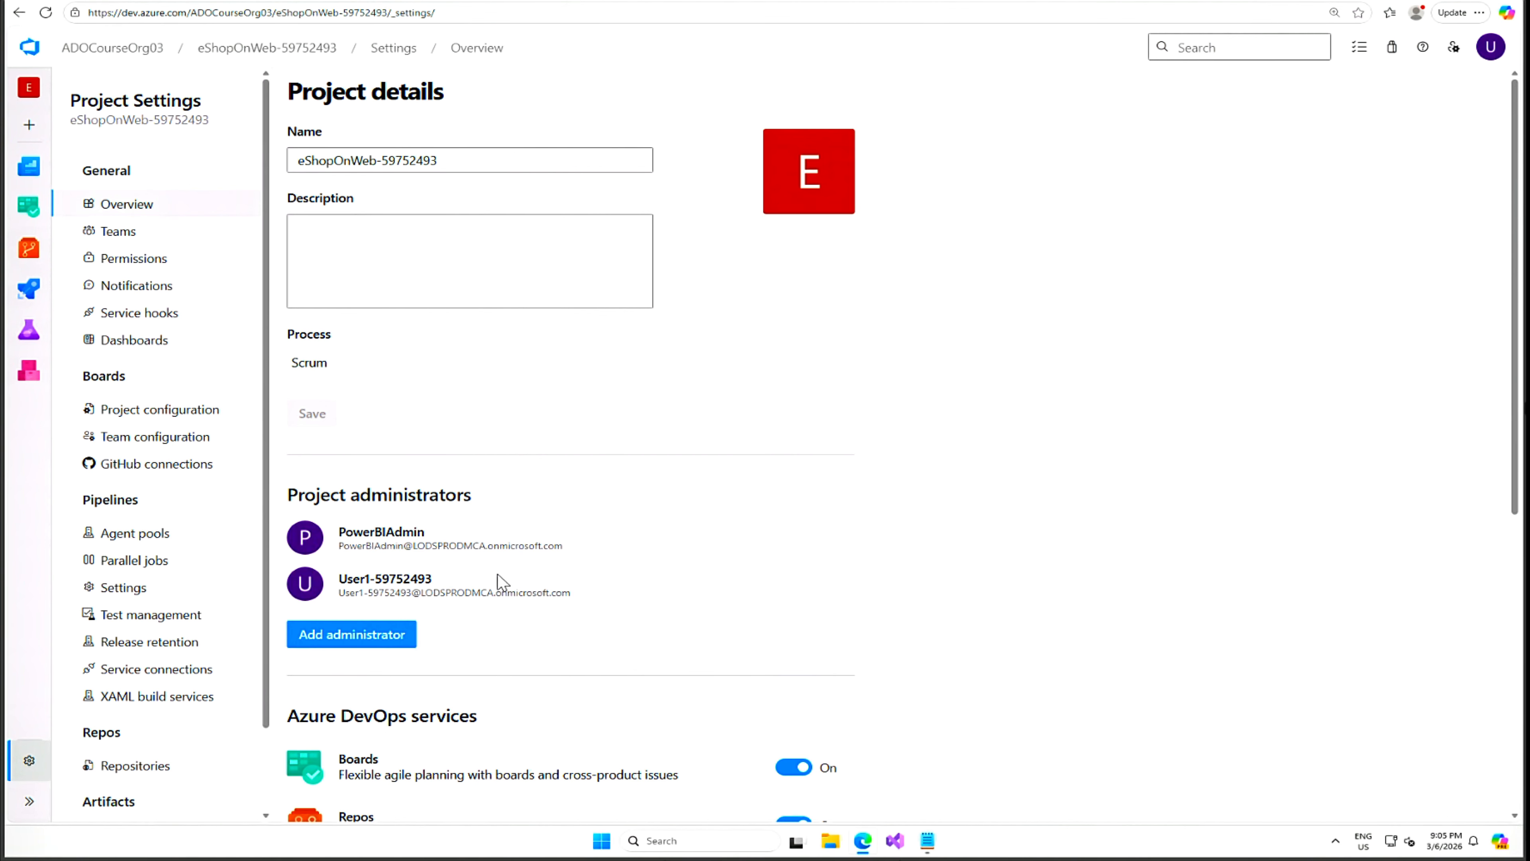
click(178, 671)
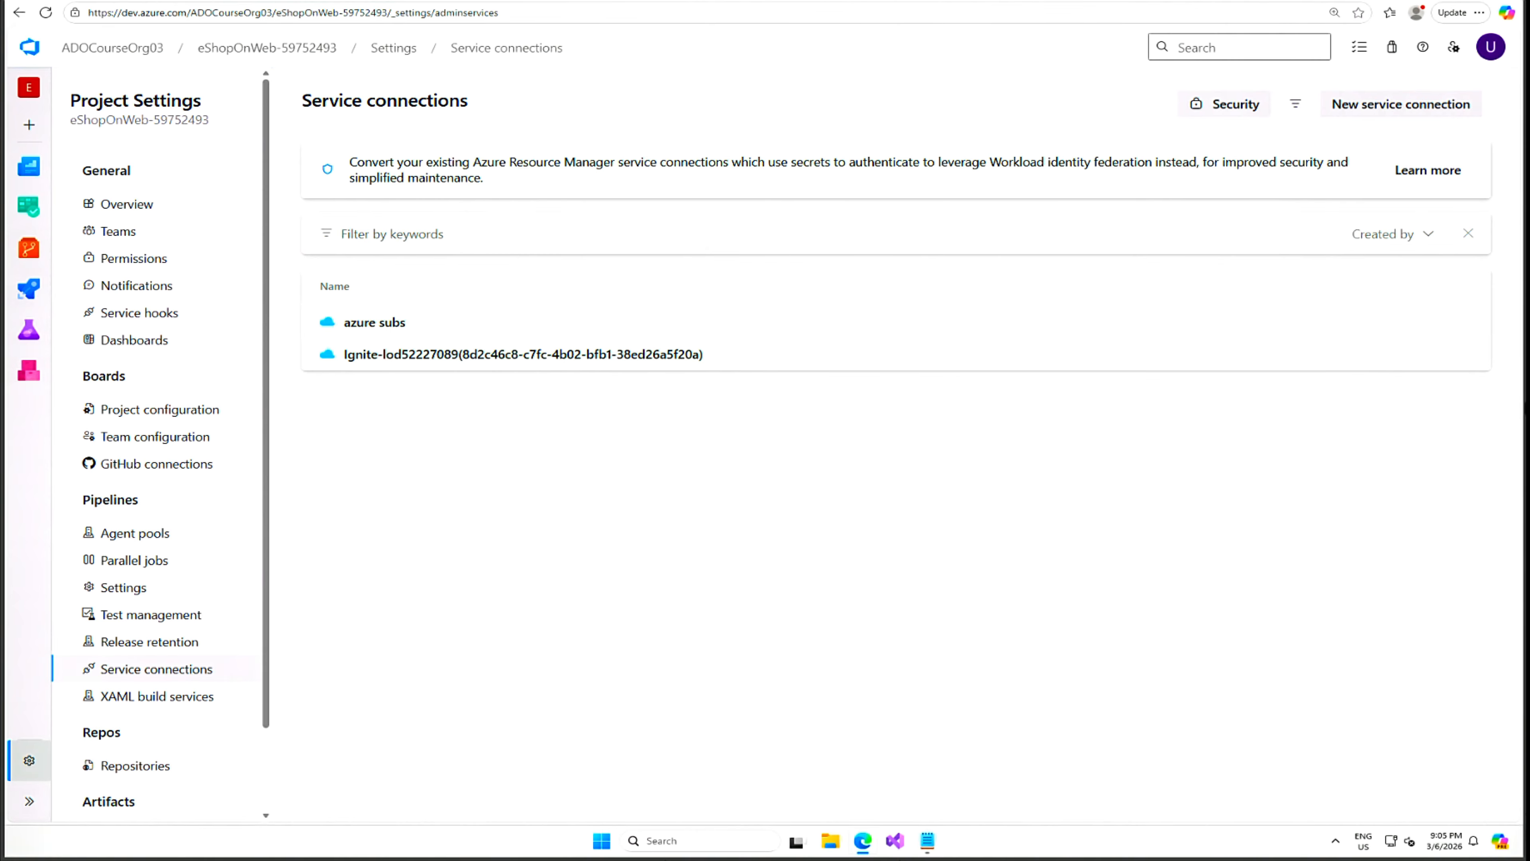
click(397, 325)
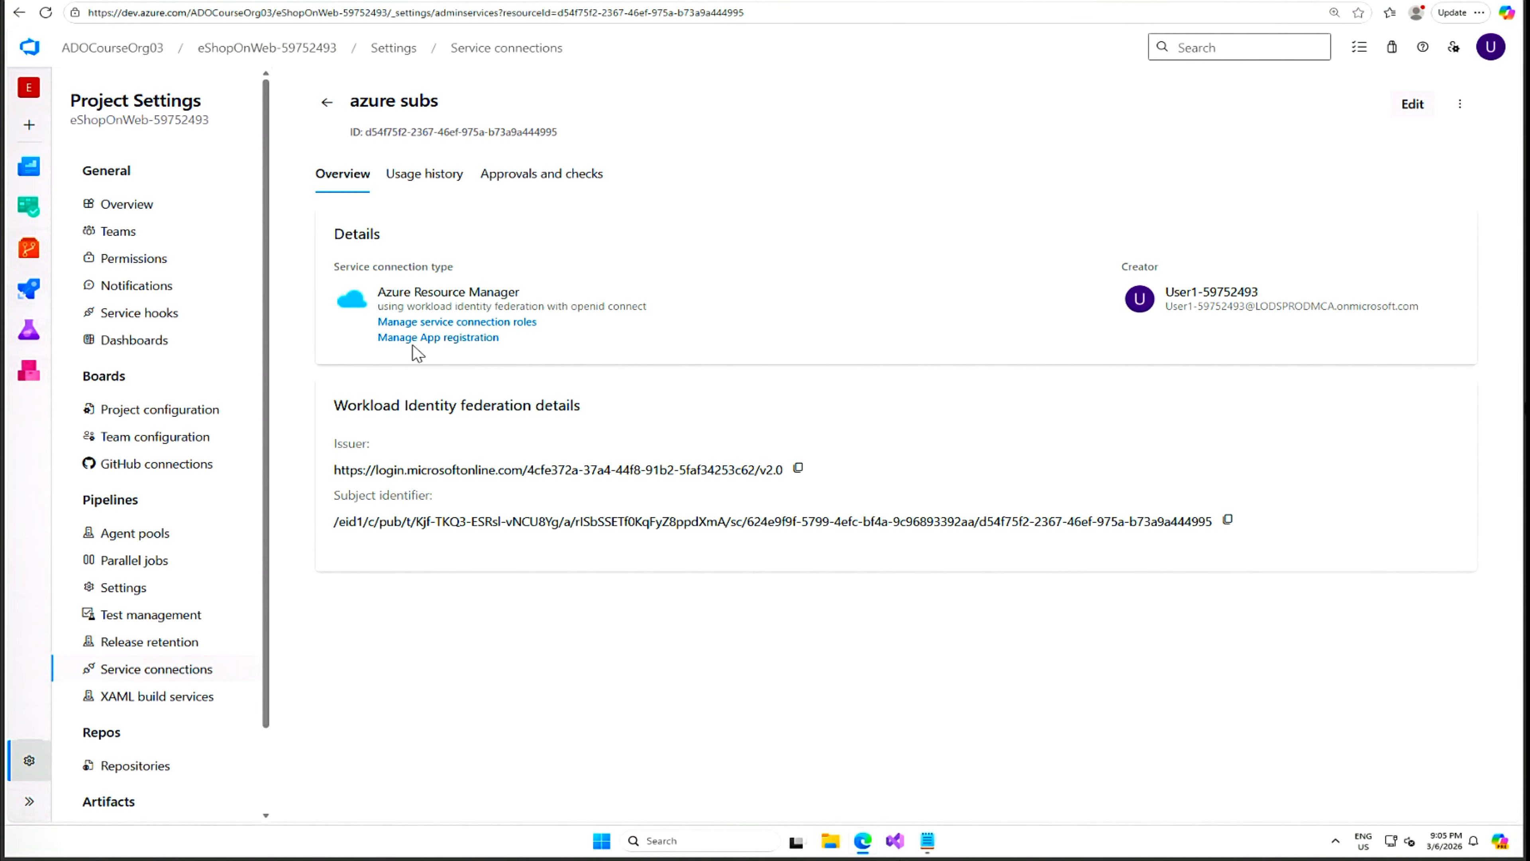
click(502, 324)
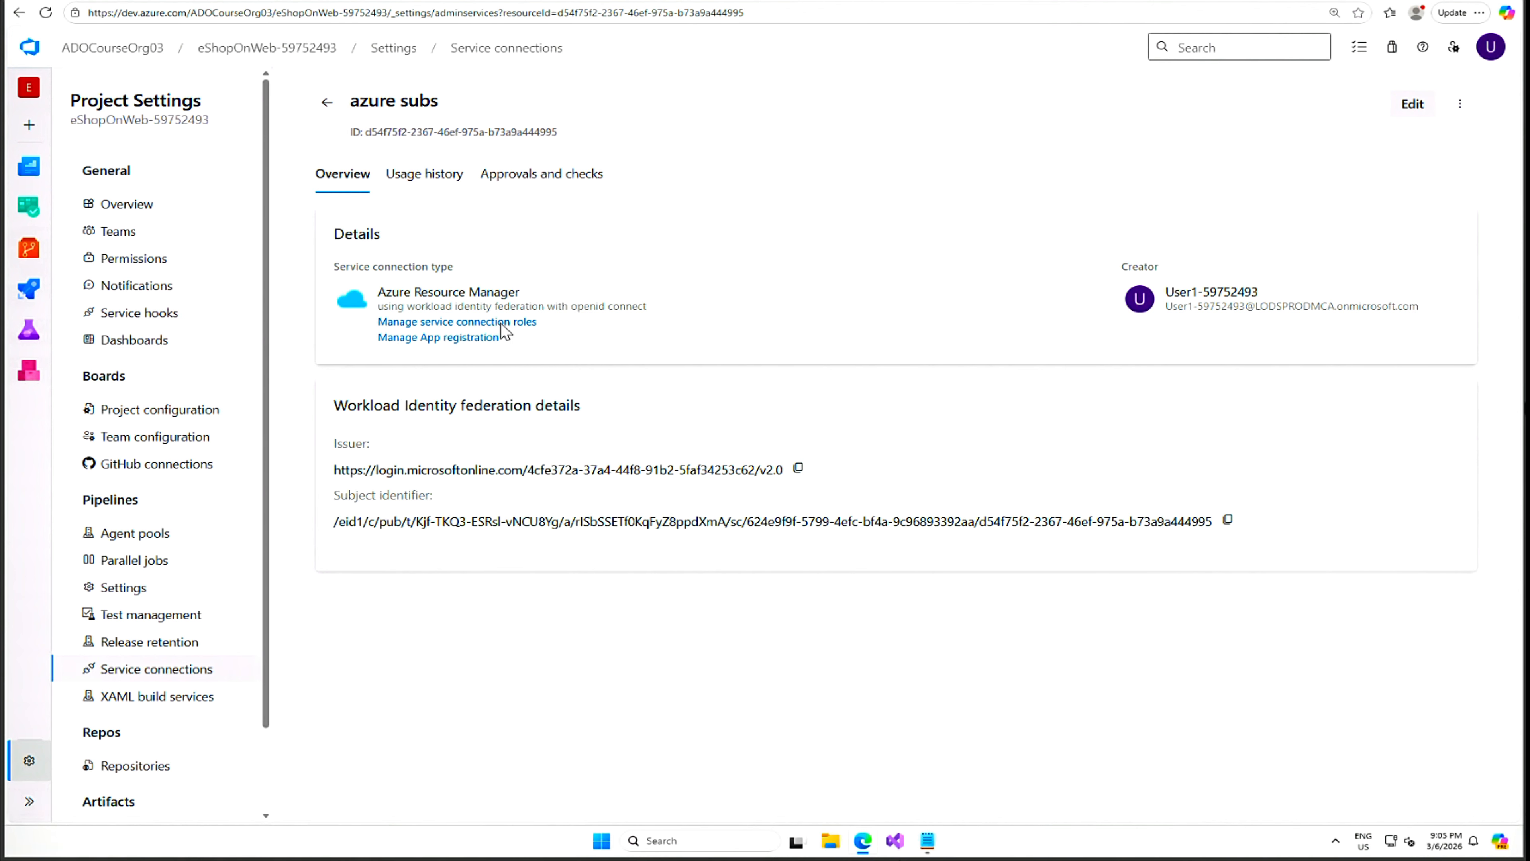
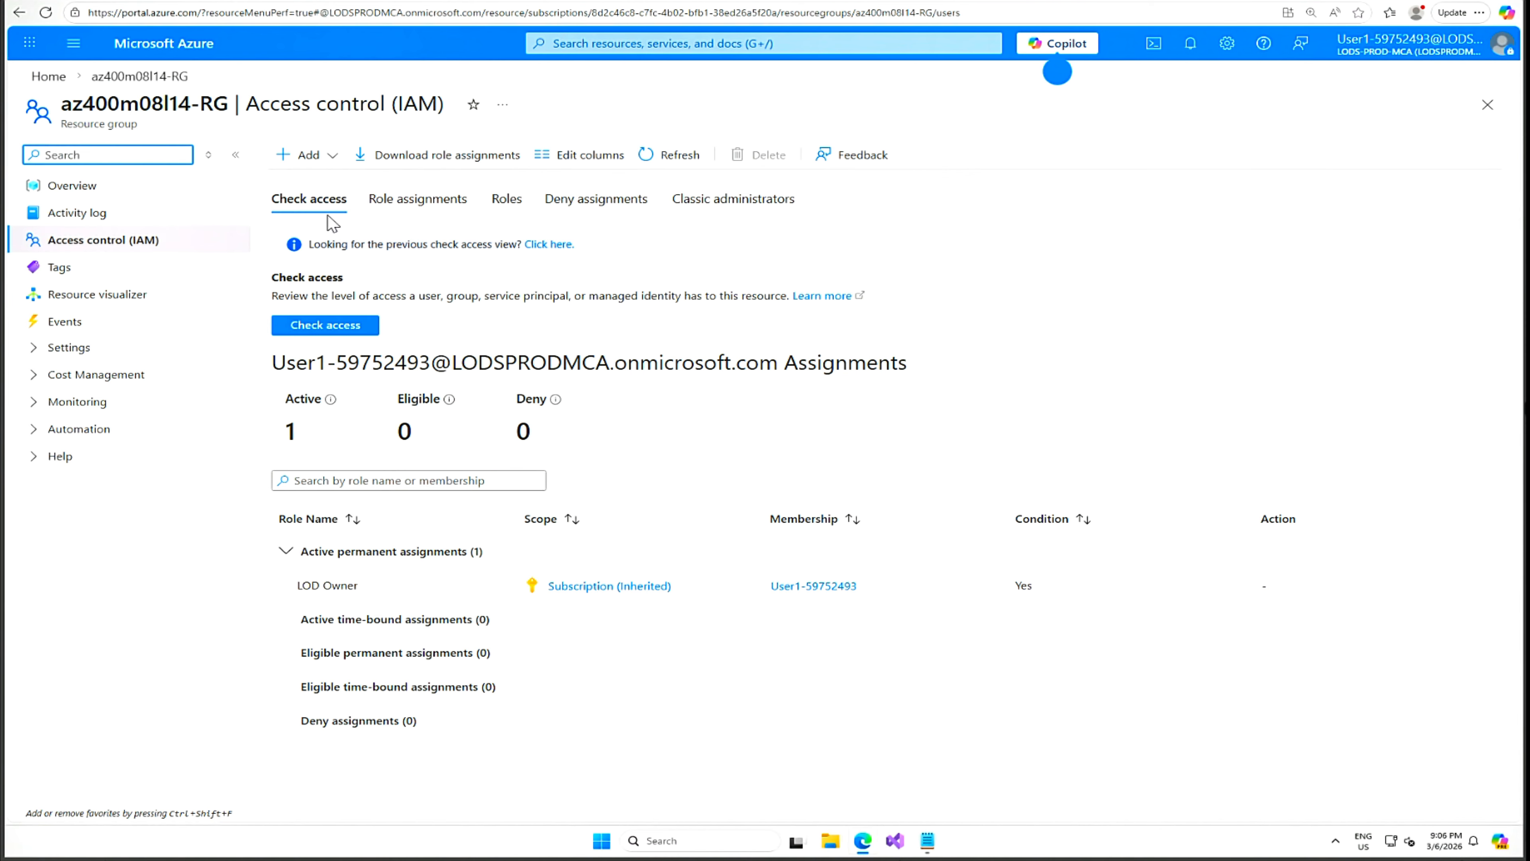
Start a role assignment on az400m08l14-RG with the Load Test Contributor role, ready to pick members.
click(333, 157)
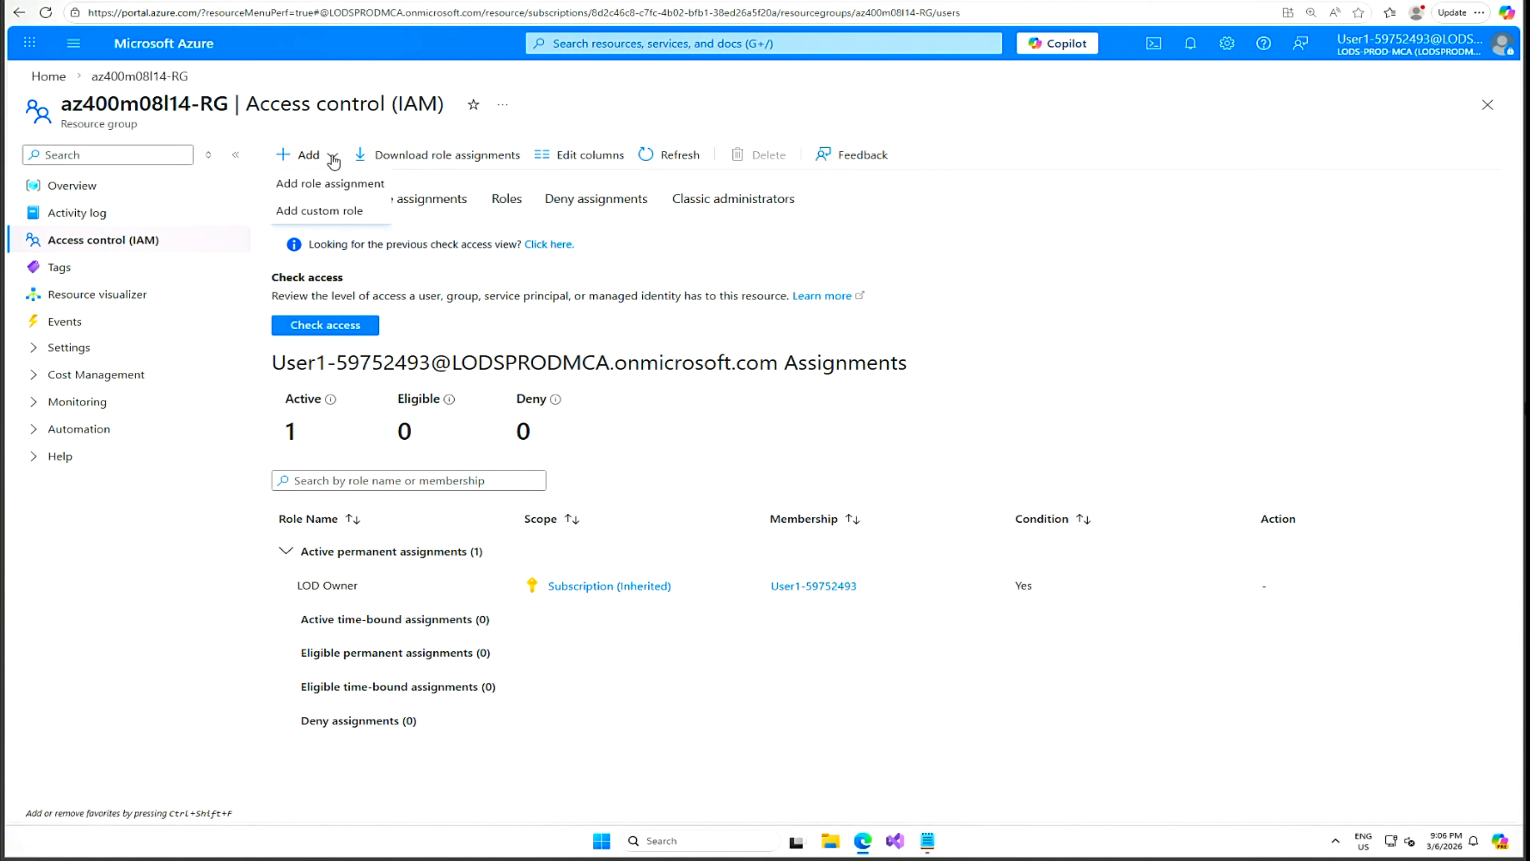
click(335, 189)
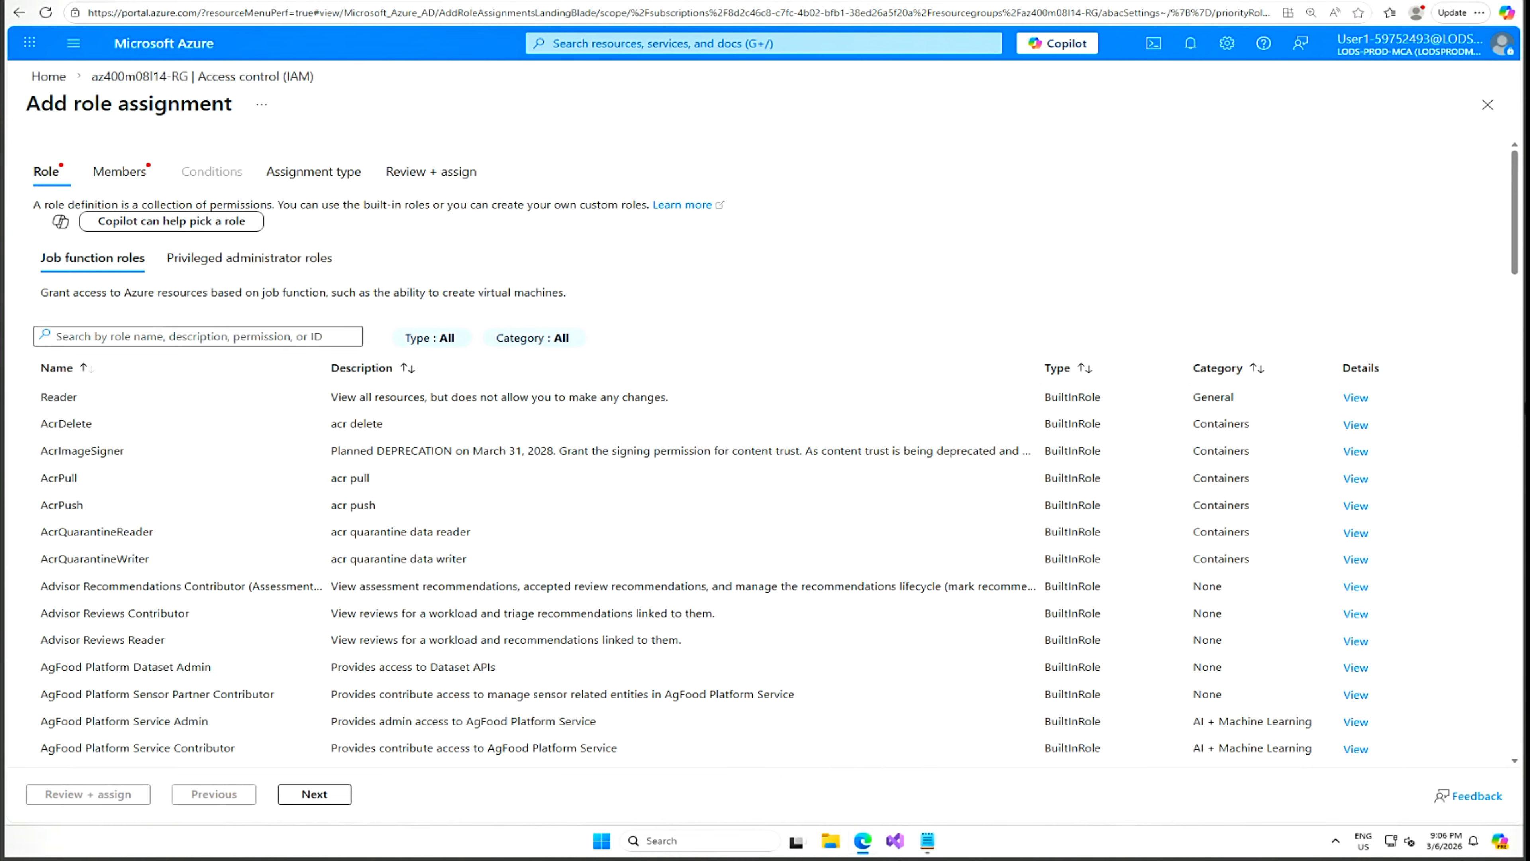
click(197, 337)
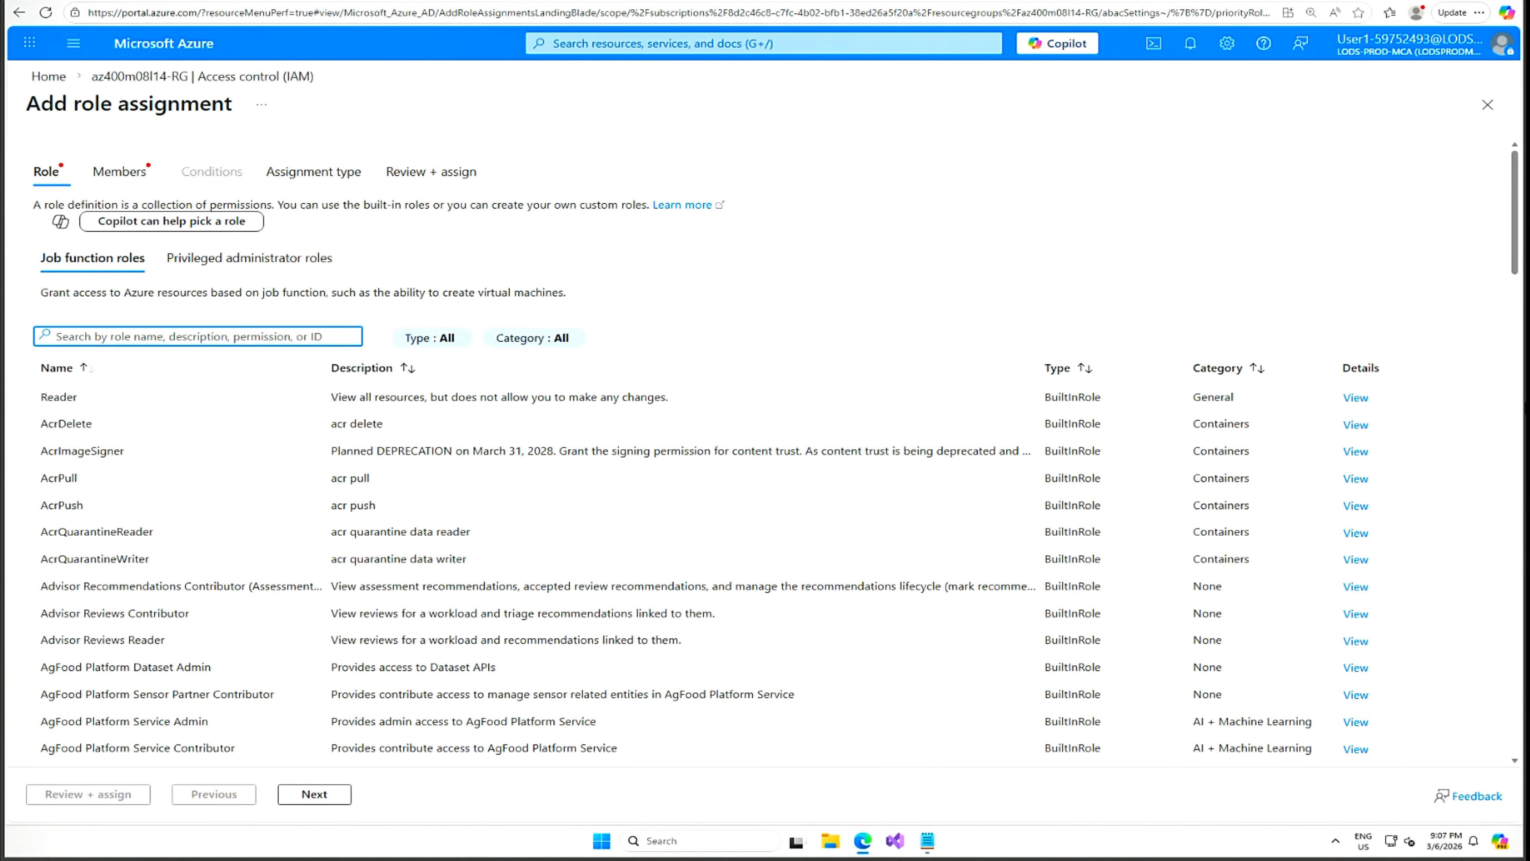
text(Load test)
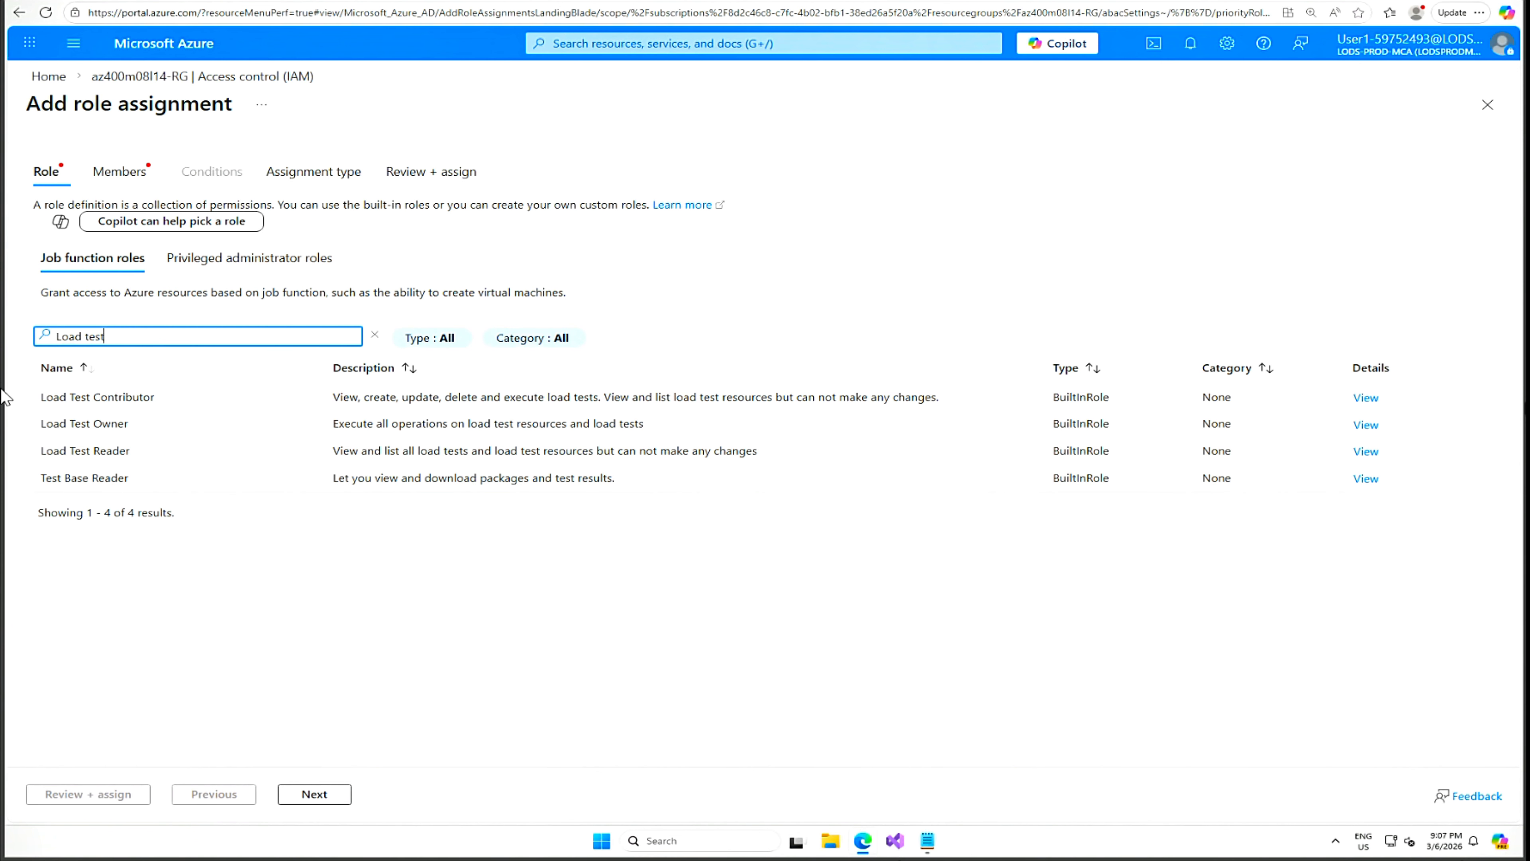
click(97, 398)
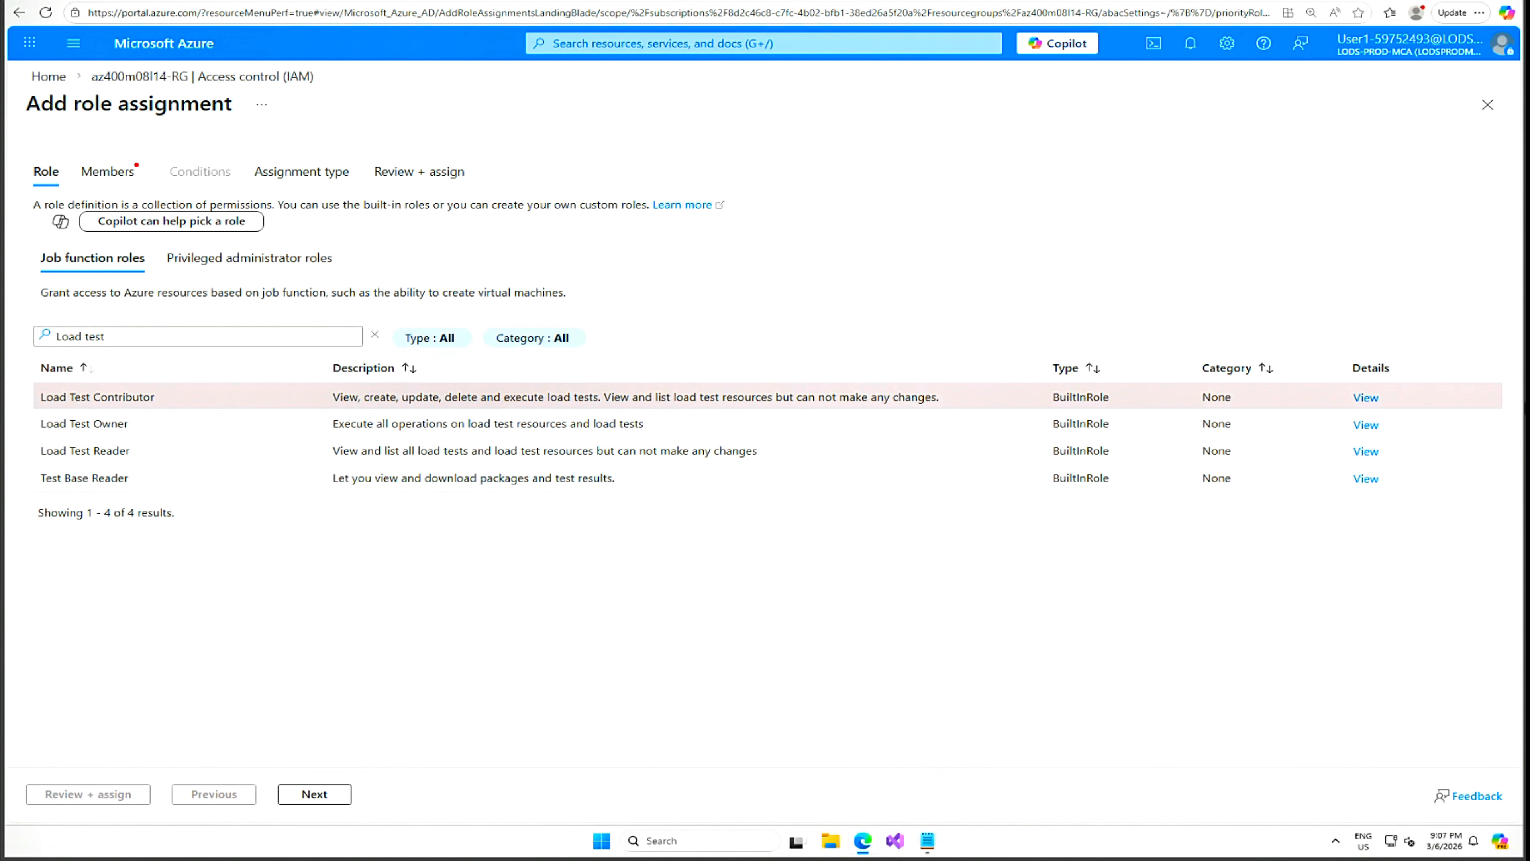
click(309, 804)
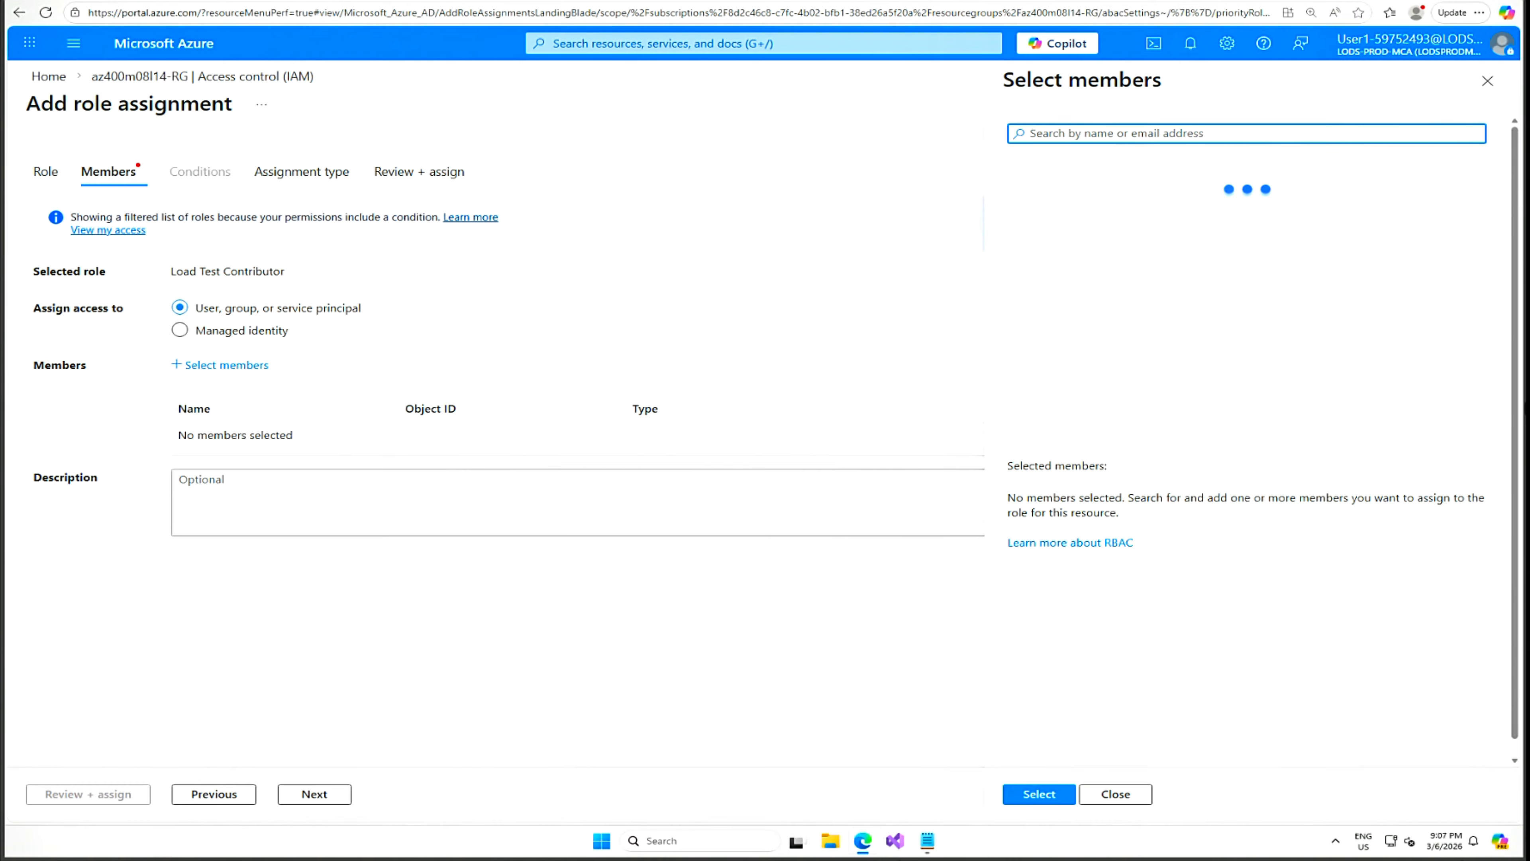
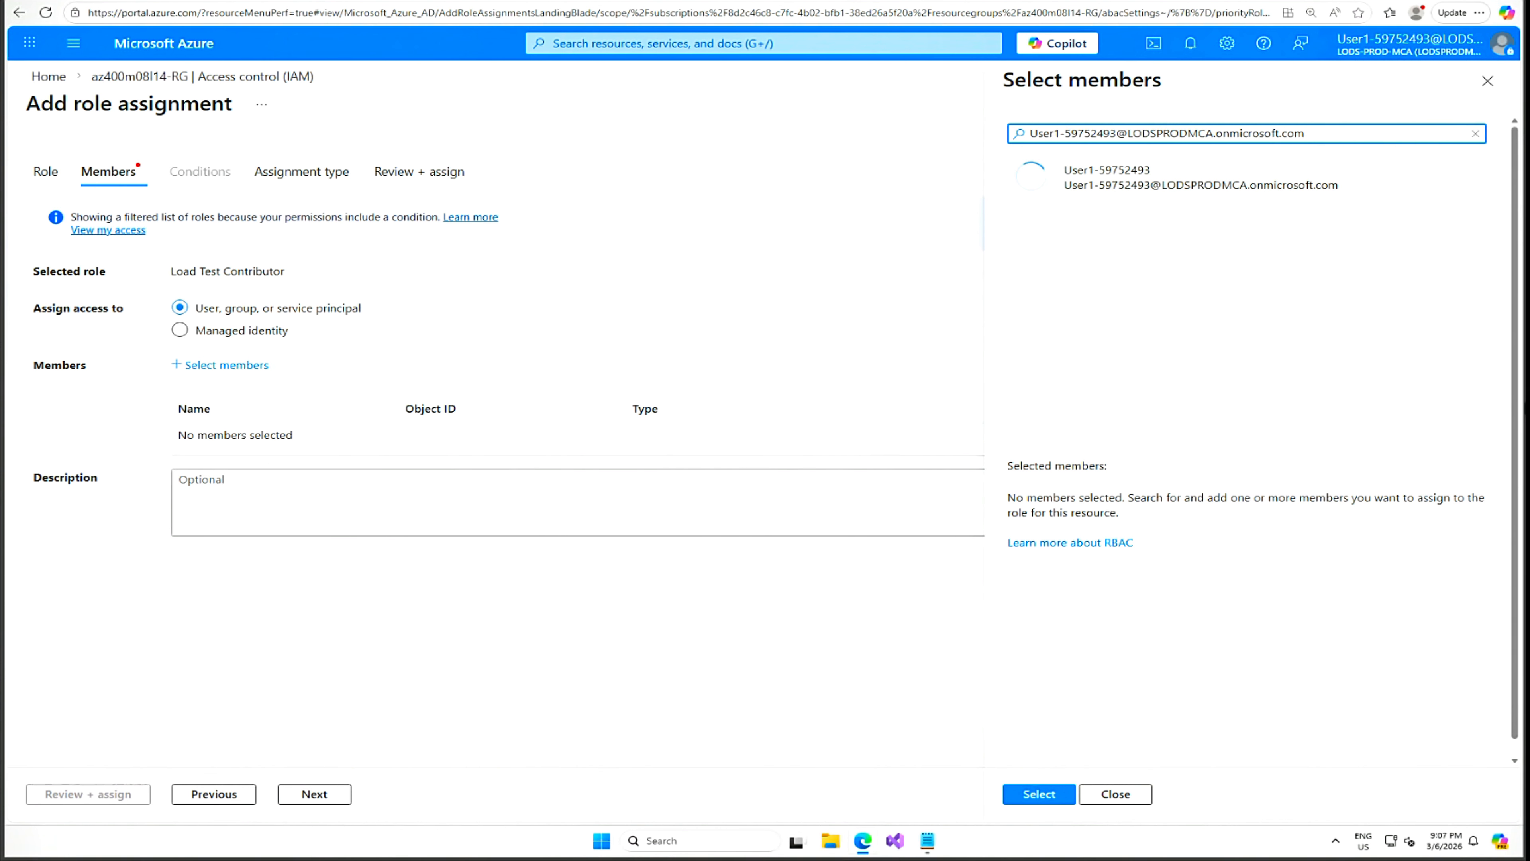
Select the lab user by their e-mail and assign them Load Test Contributor.
click(1063, 180)
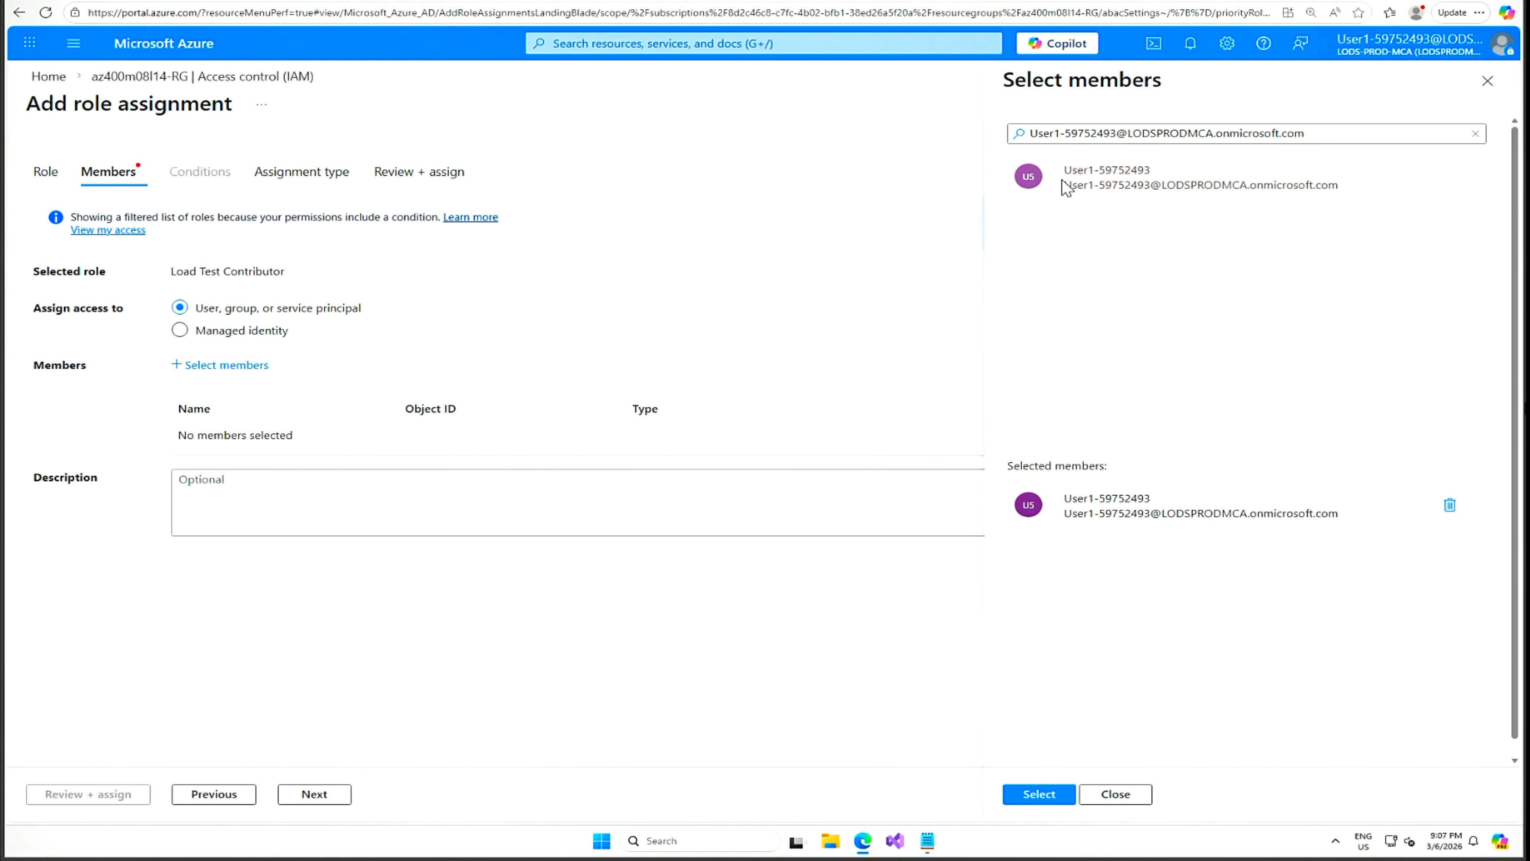
click(1050, 793)
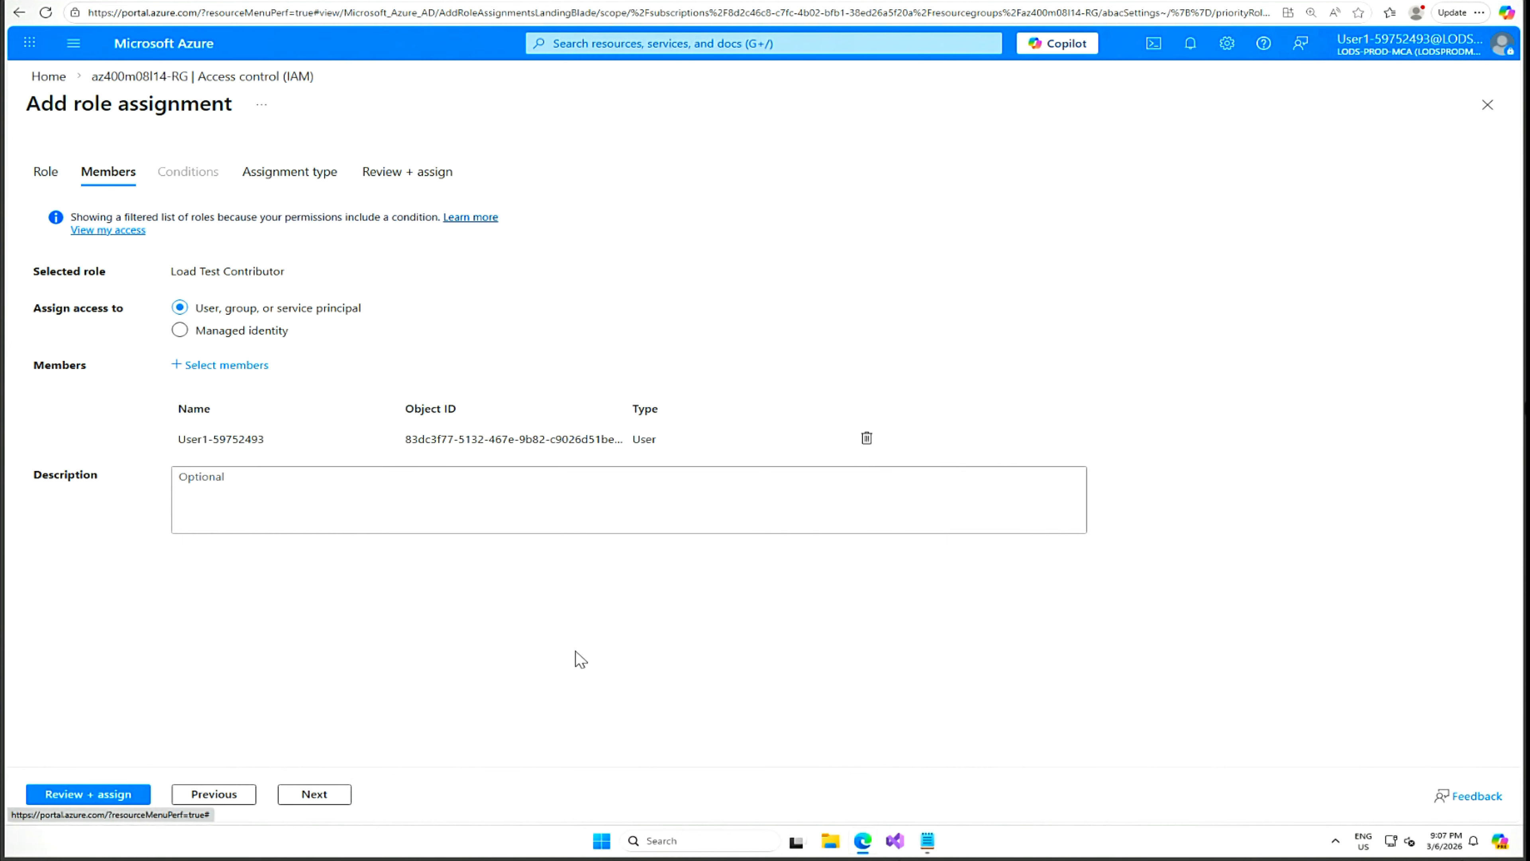
click(98, 799)
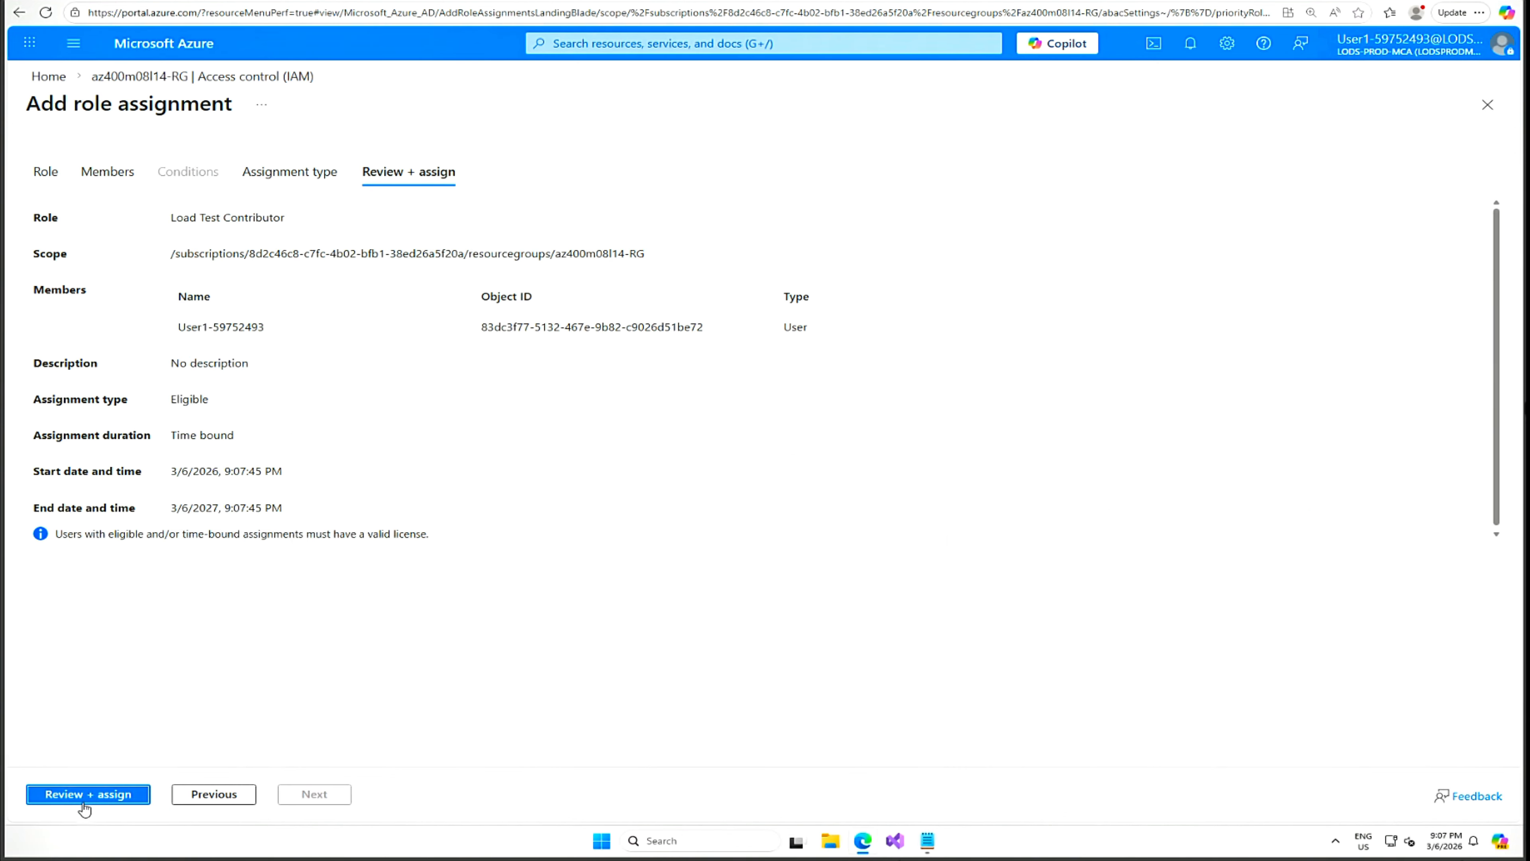
click(102, 796)
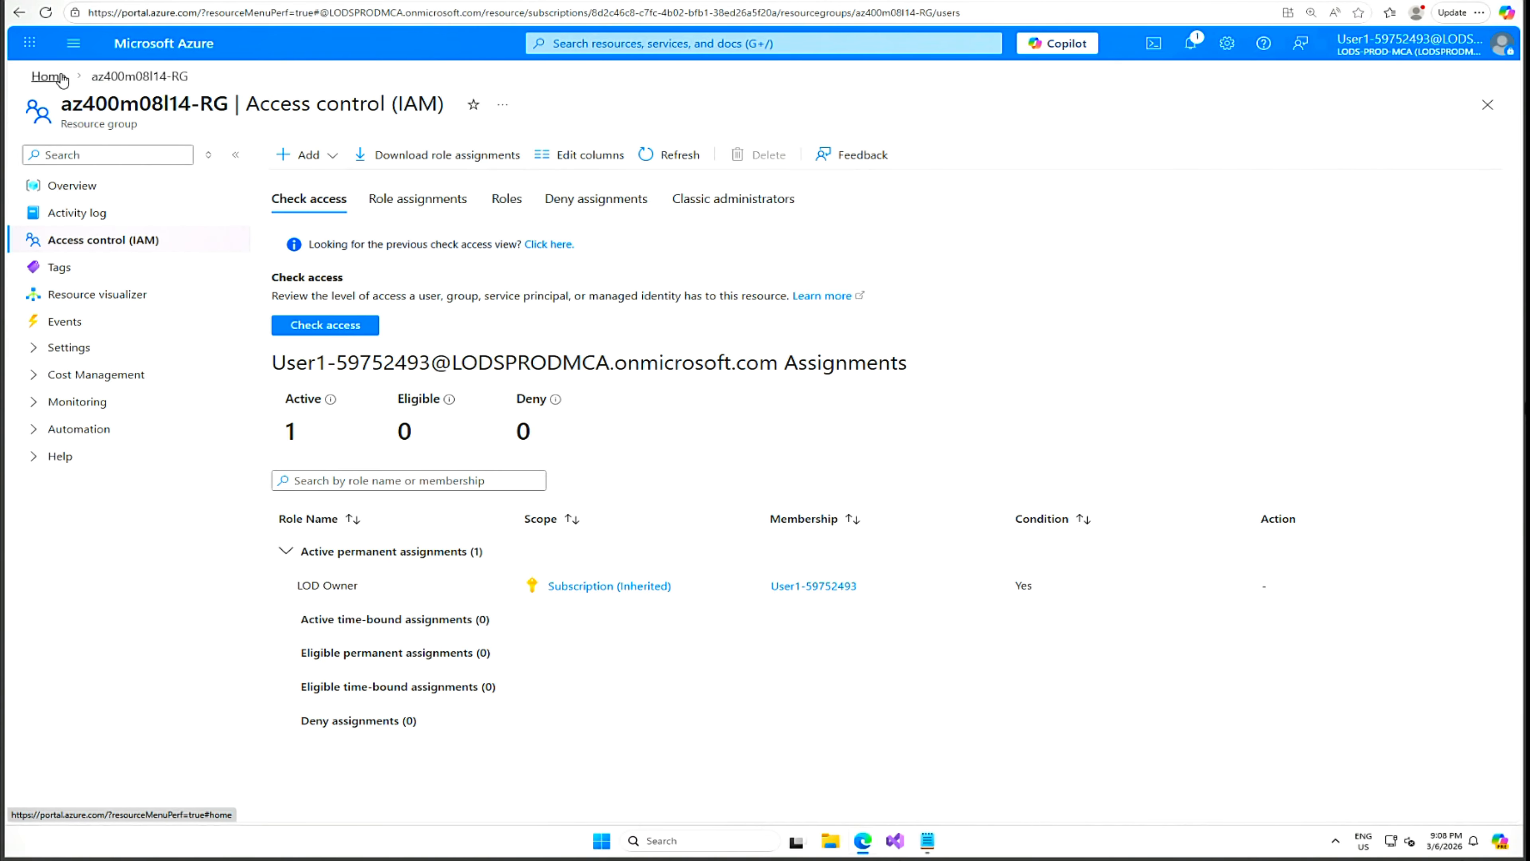
Open the Tests list of the eShopOnWebLoadTesting resource.
click(50, 76)
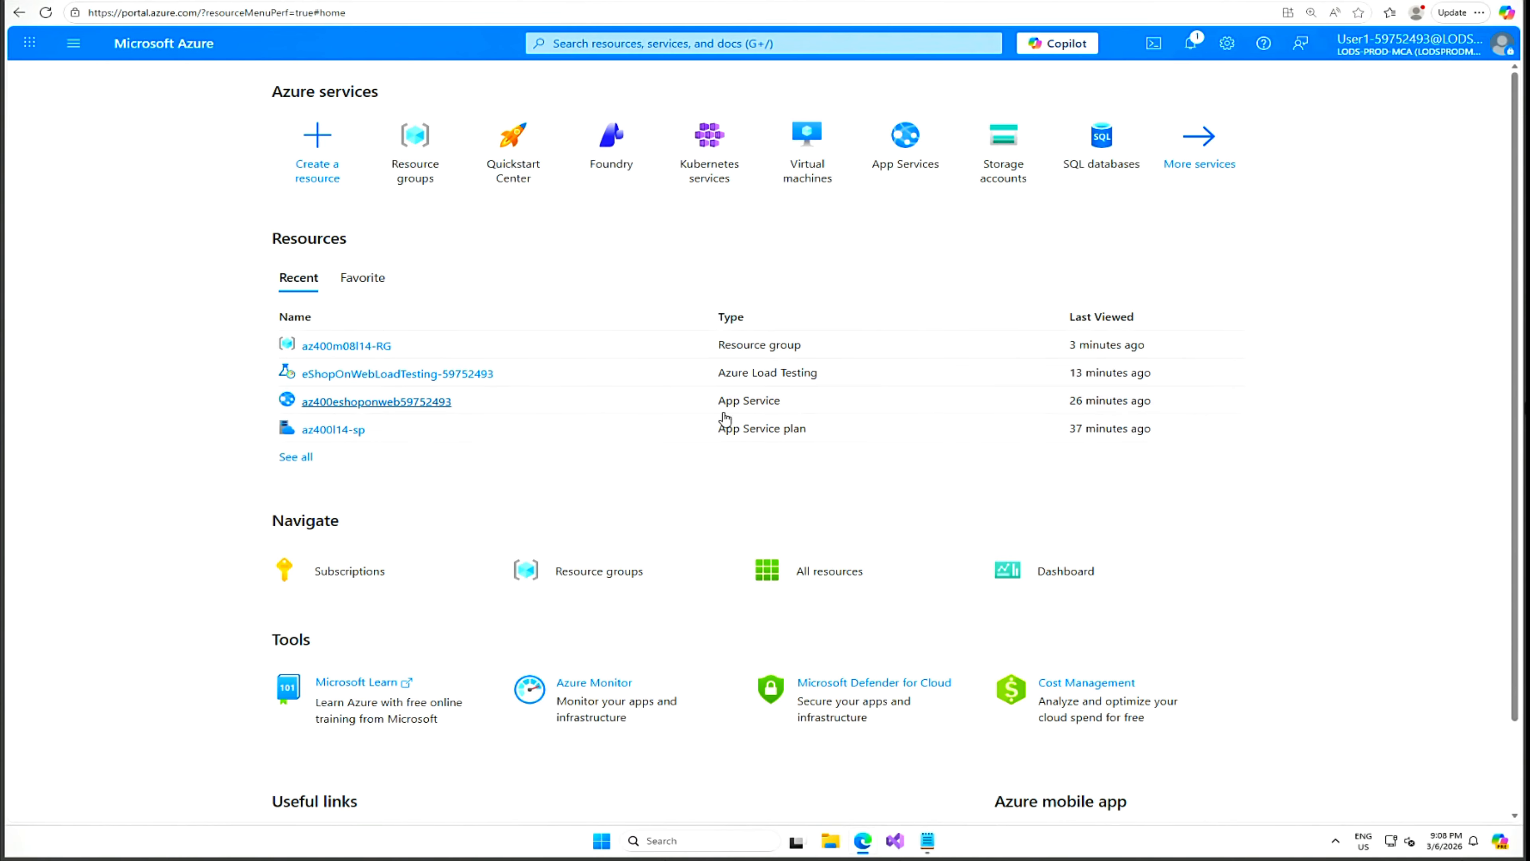
click(399, 375)
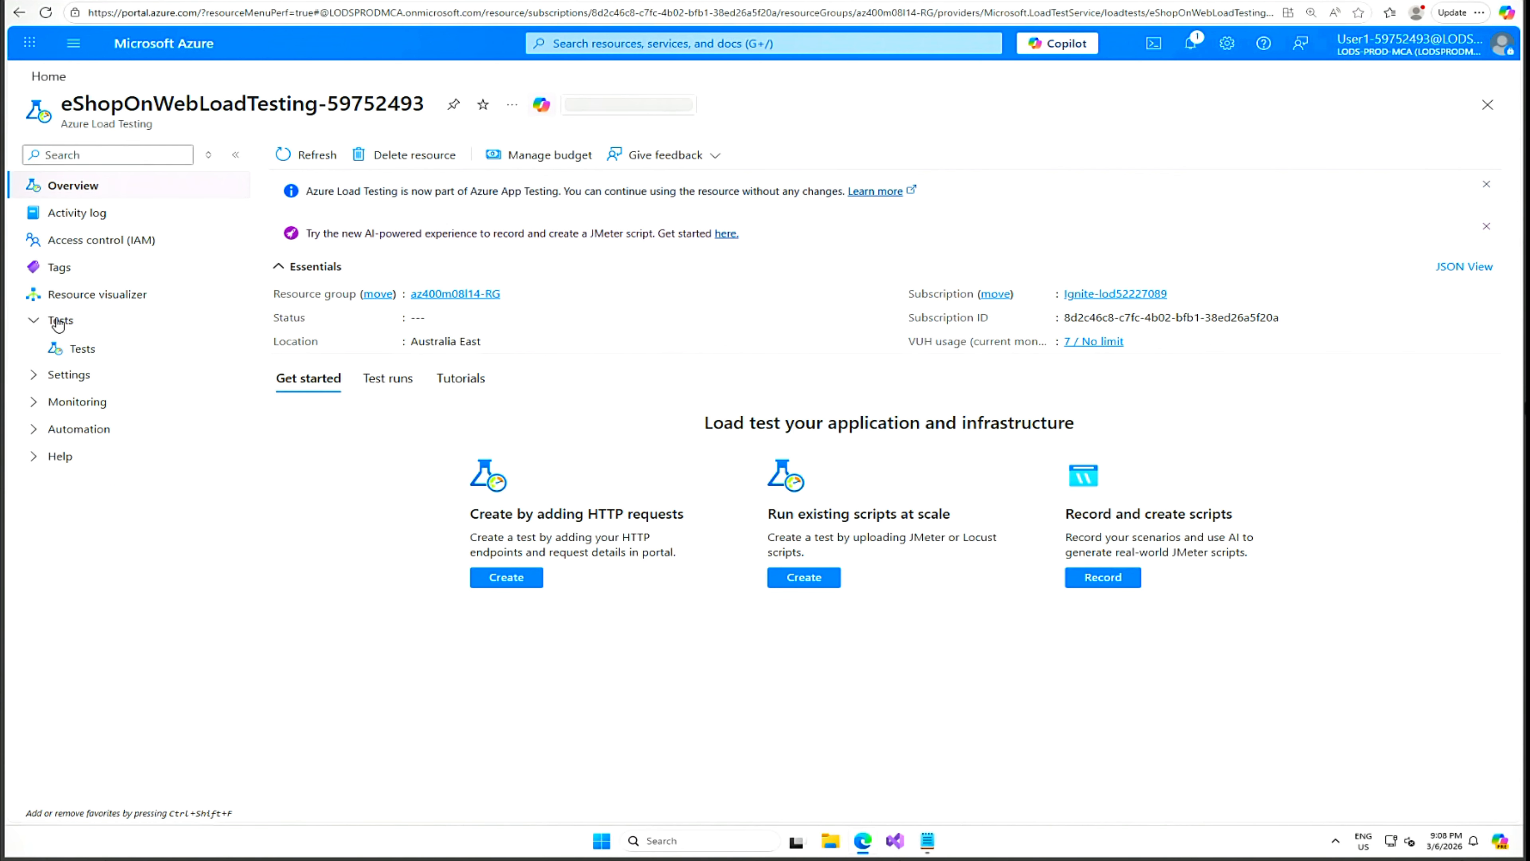
click(79, 349)
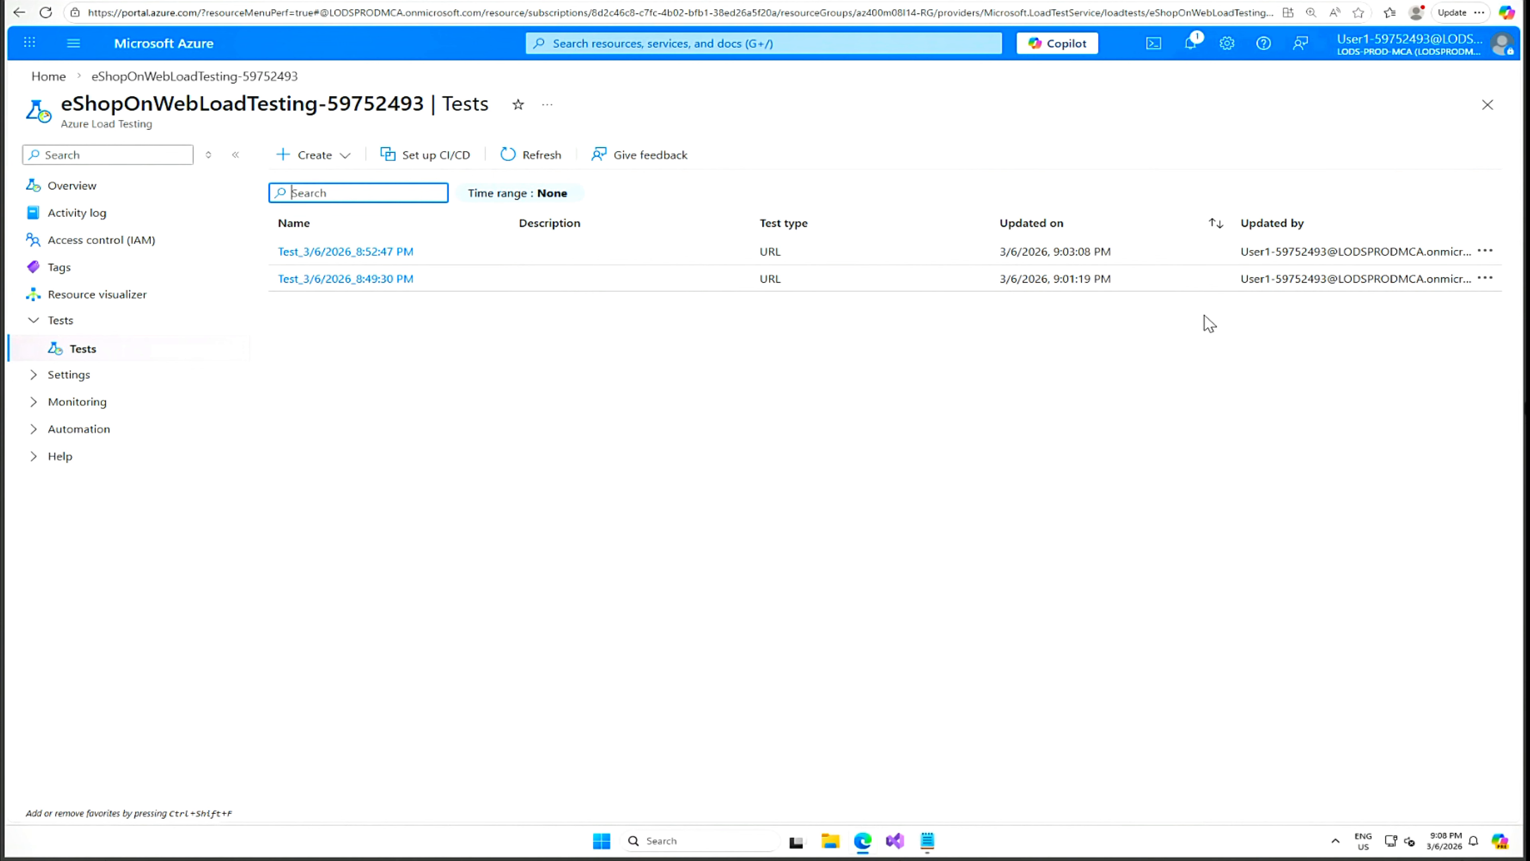
Download the completed run's input file from Test_3/6/2026_8:49:30 PM as inputartifacts.zip.
click(1485, 279)
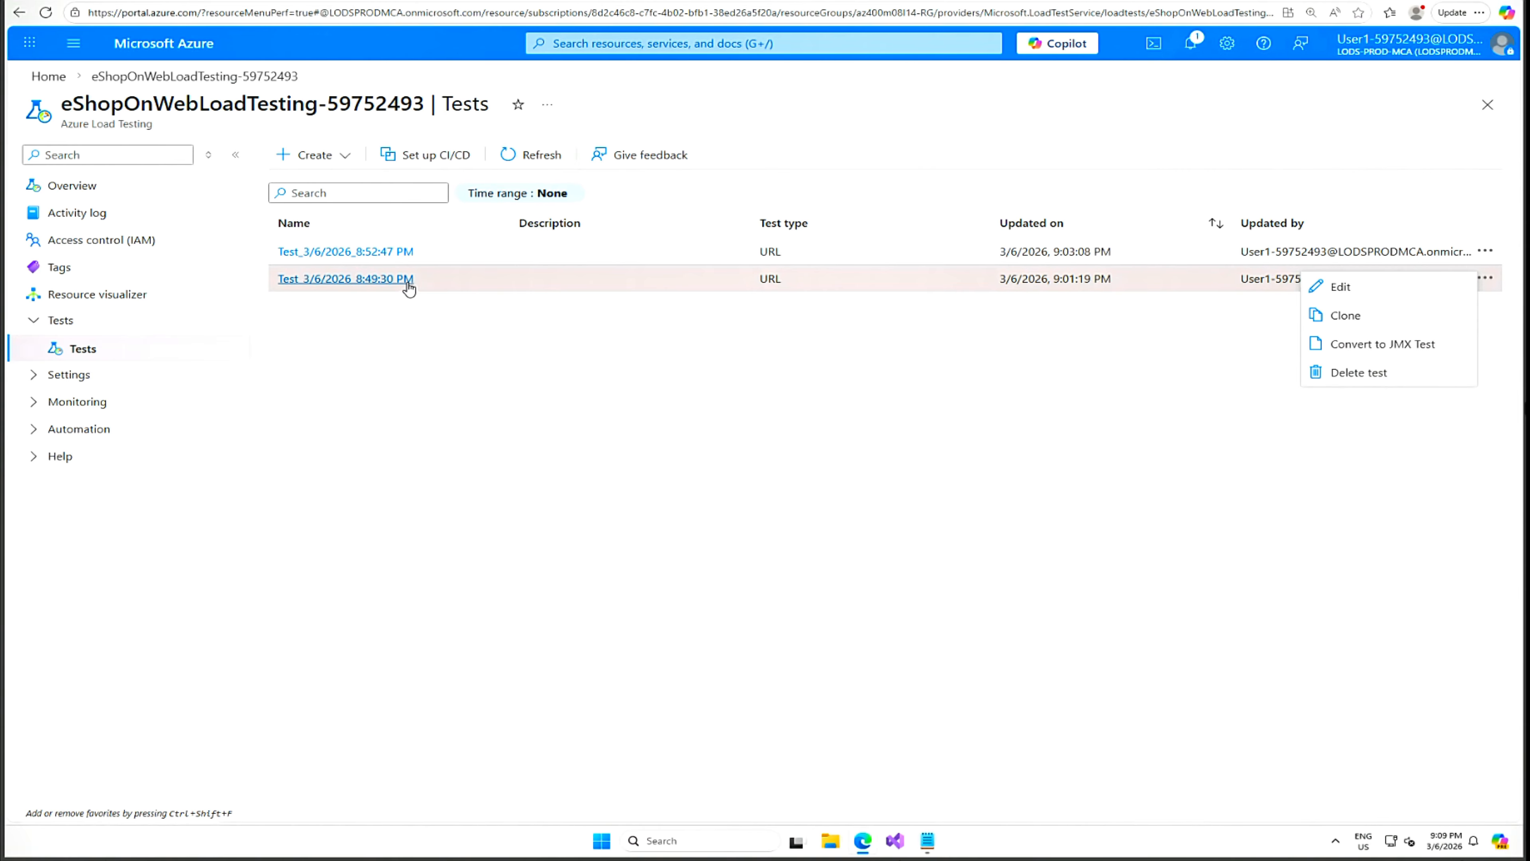
click(309, 280)
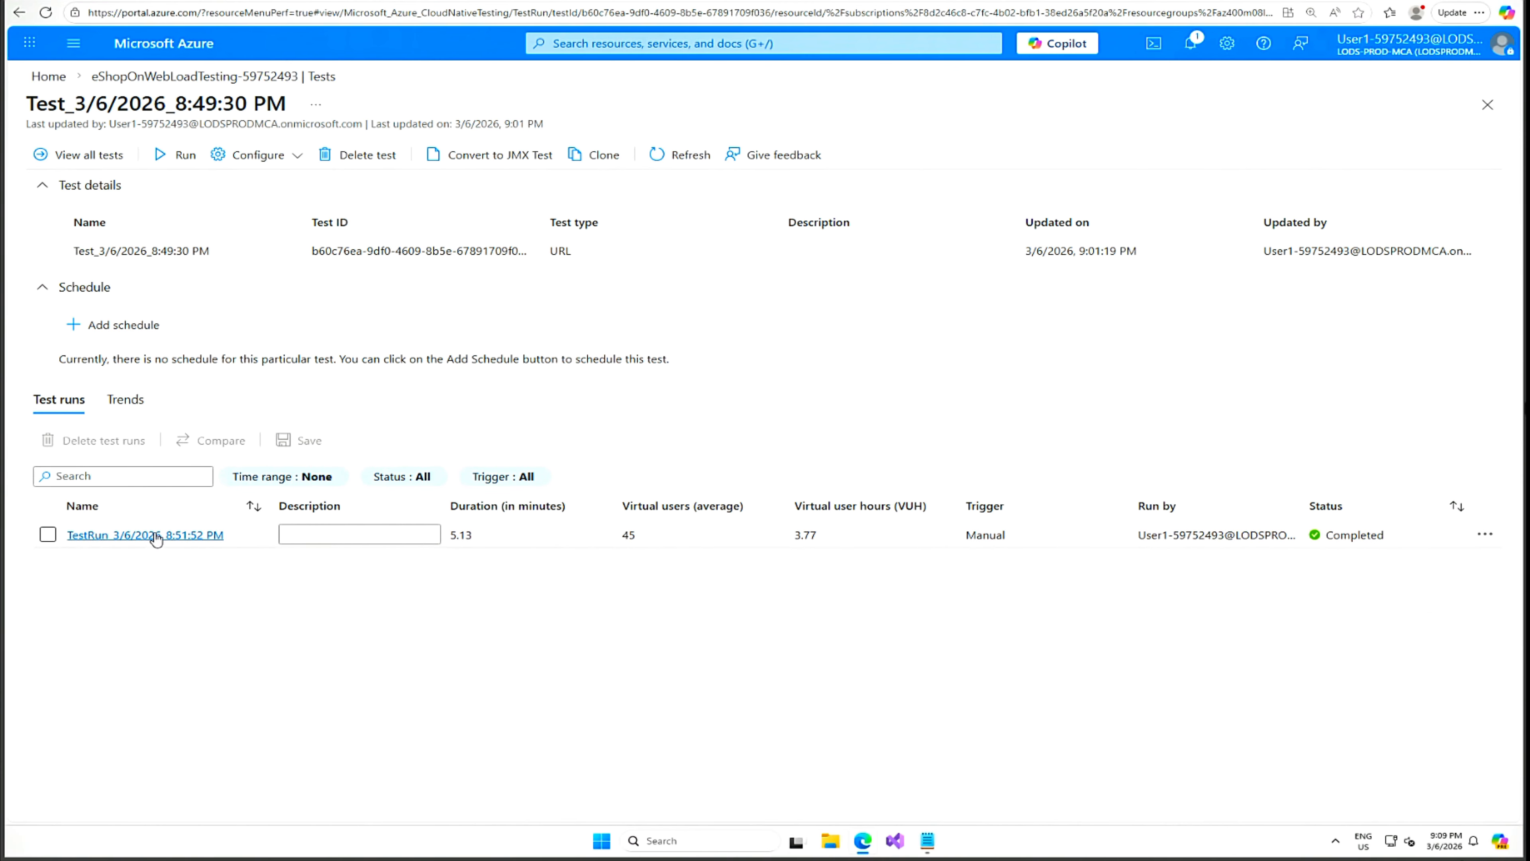
click(1486, 535)
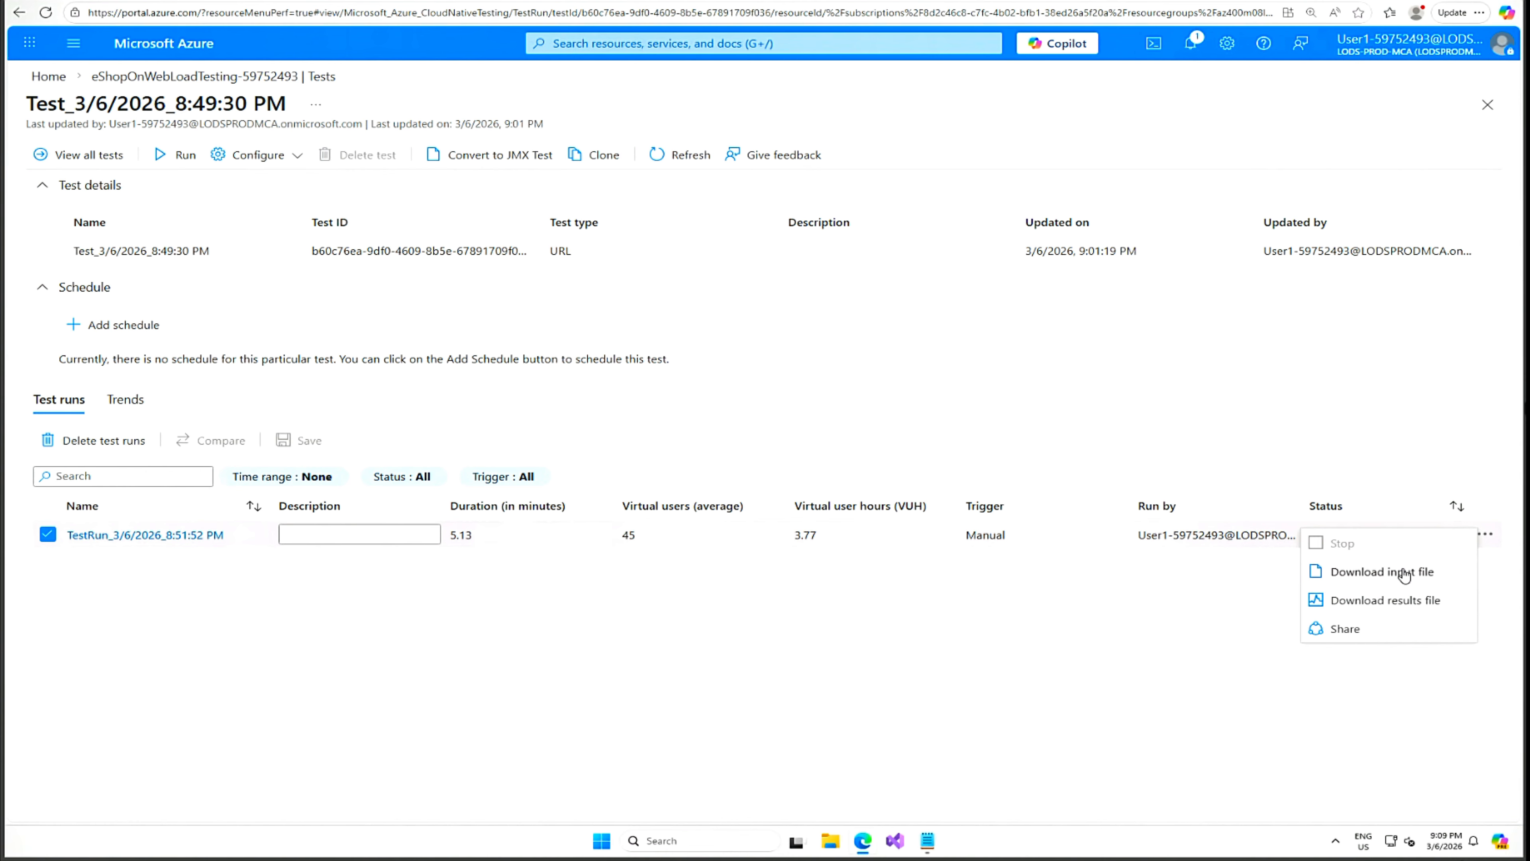
click(1383, 573)
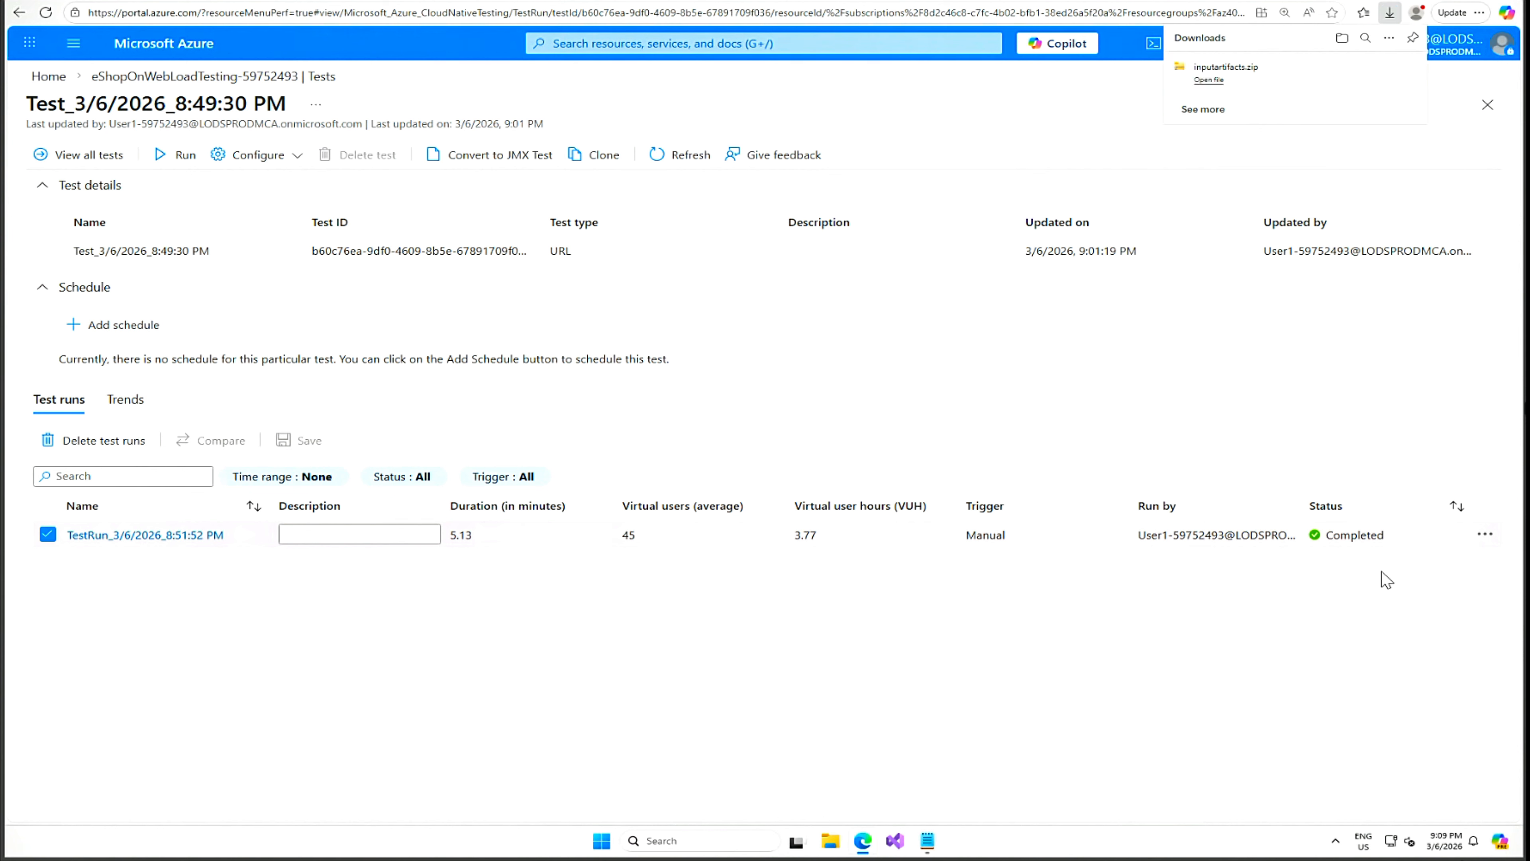
mouse_move(1206, 83)
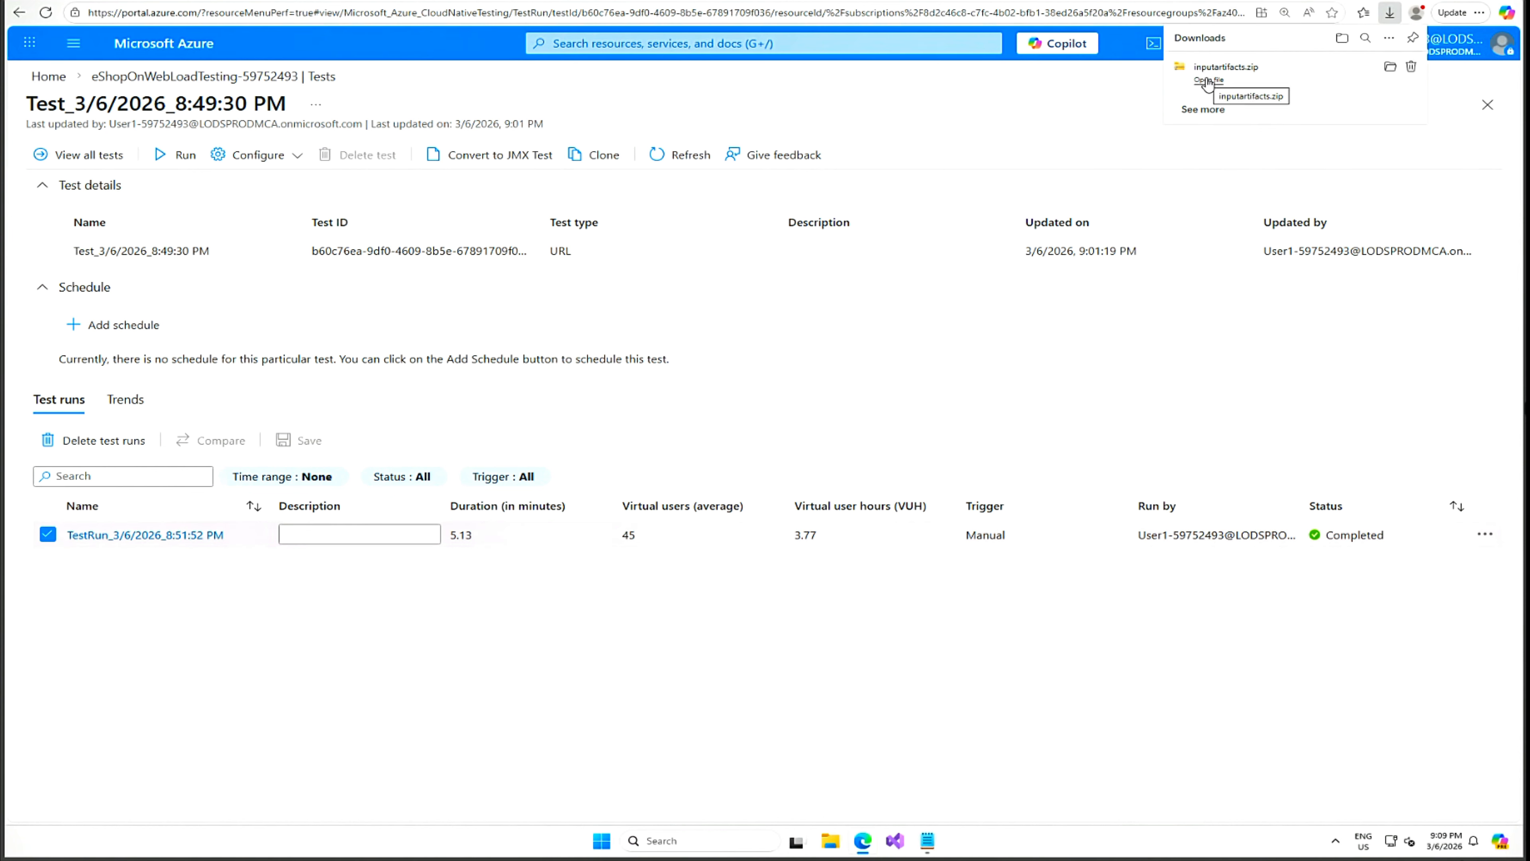
Extract inputartifacts.zip to get config.yaml and quick_test.jmx, then return to Azure DevOps.
click(1390, 68)
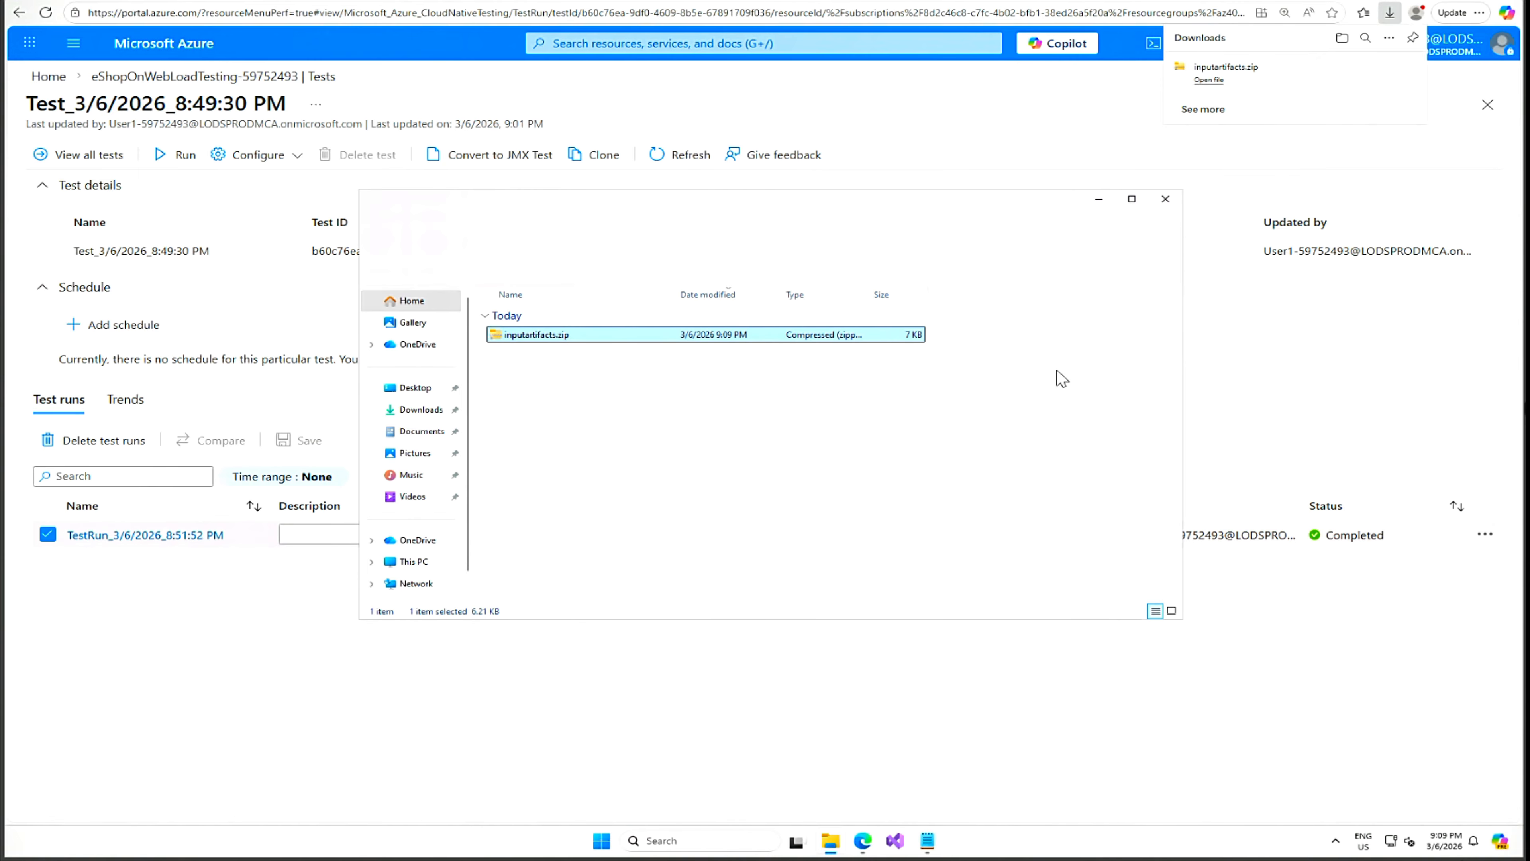
click(837, 268)
click(915, 538)
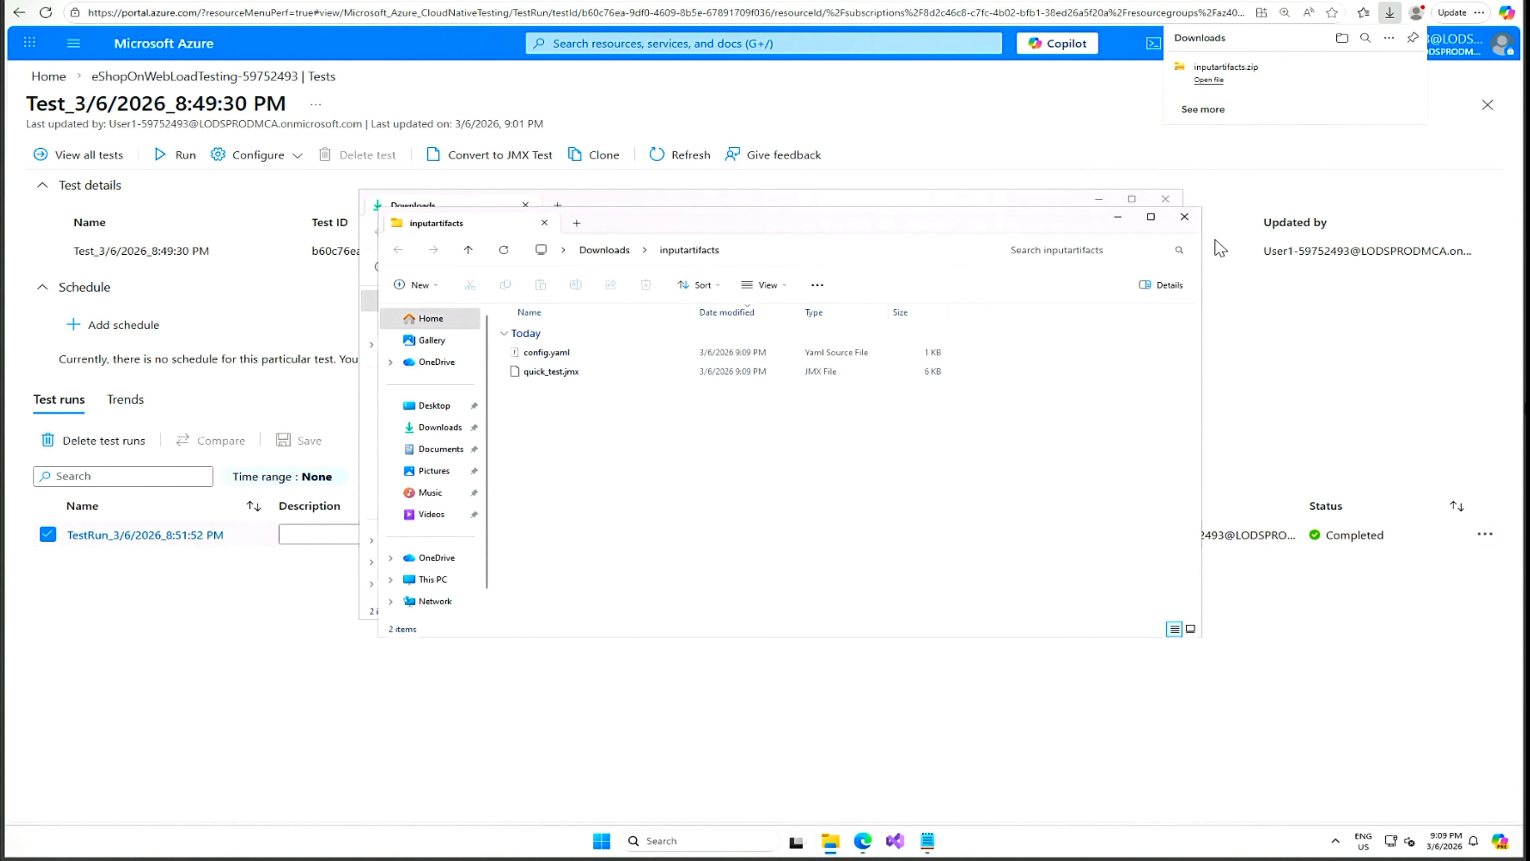
click(263, 1)
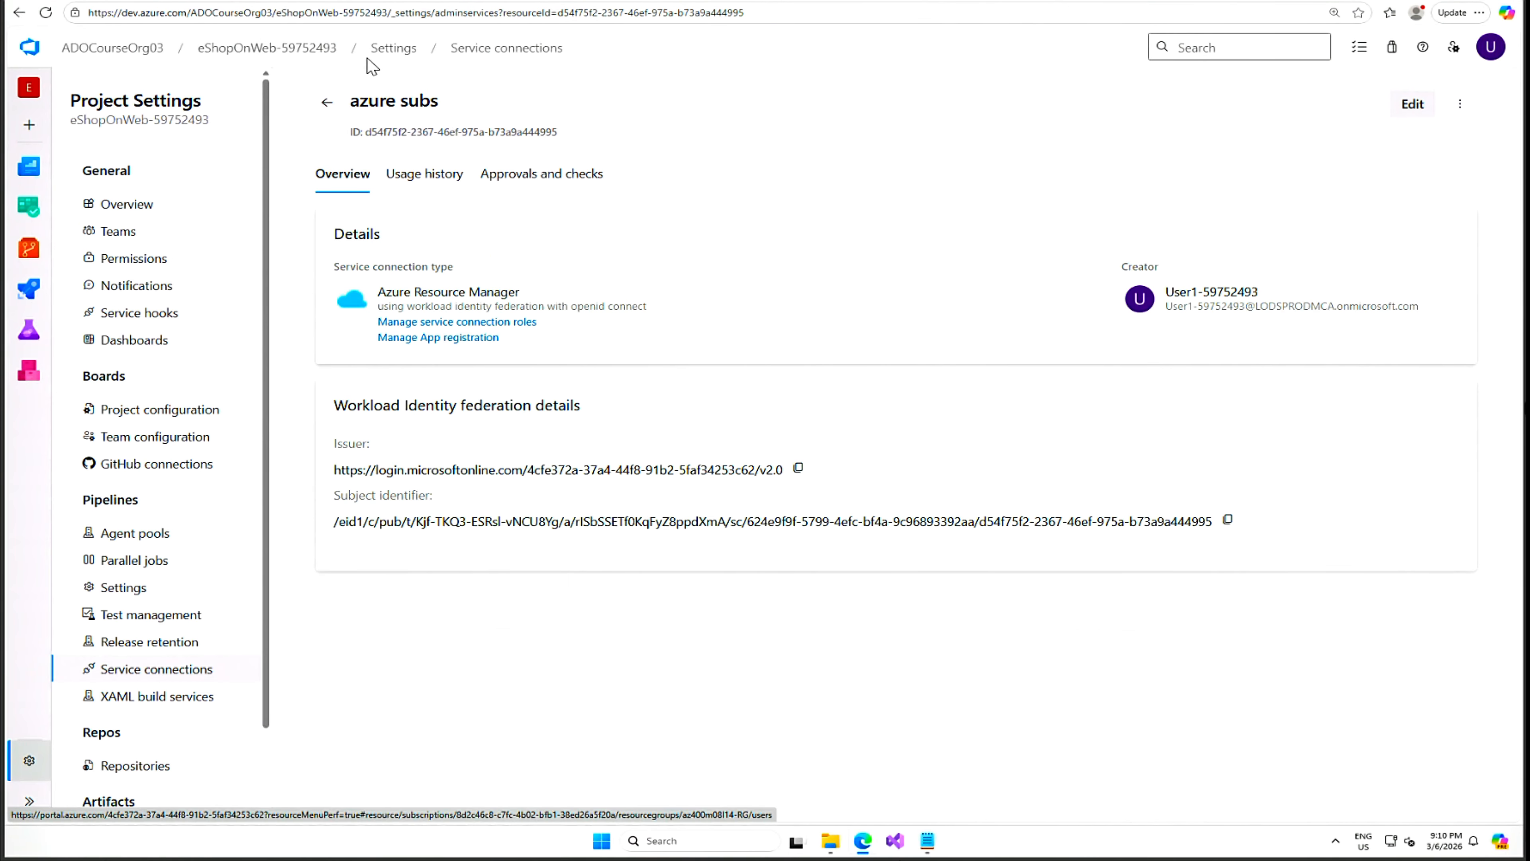
Show the eShopOnWeb-59752493 repository's Files page on the main branch via Repos > Files.
click(269, 53)
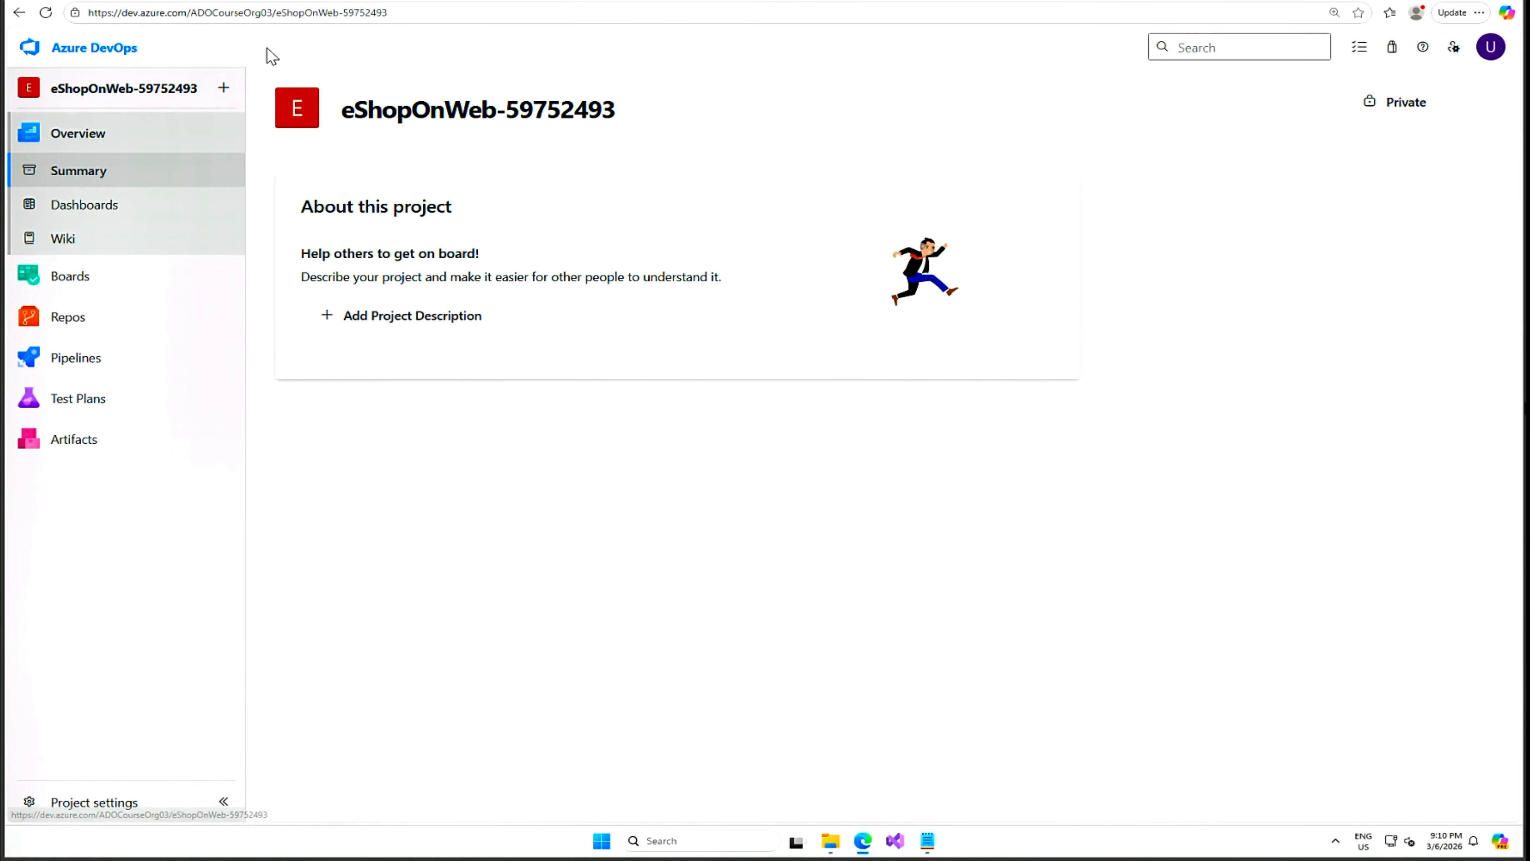
mouse_move(68, 319)
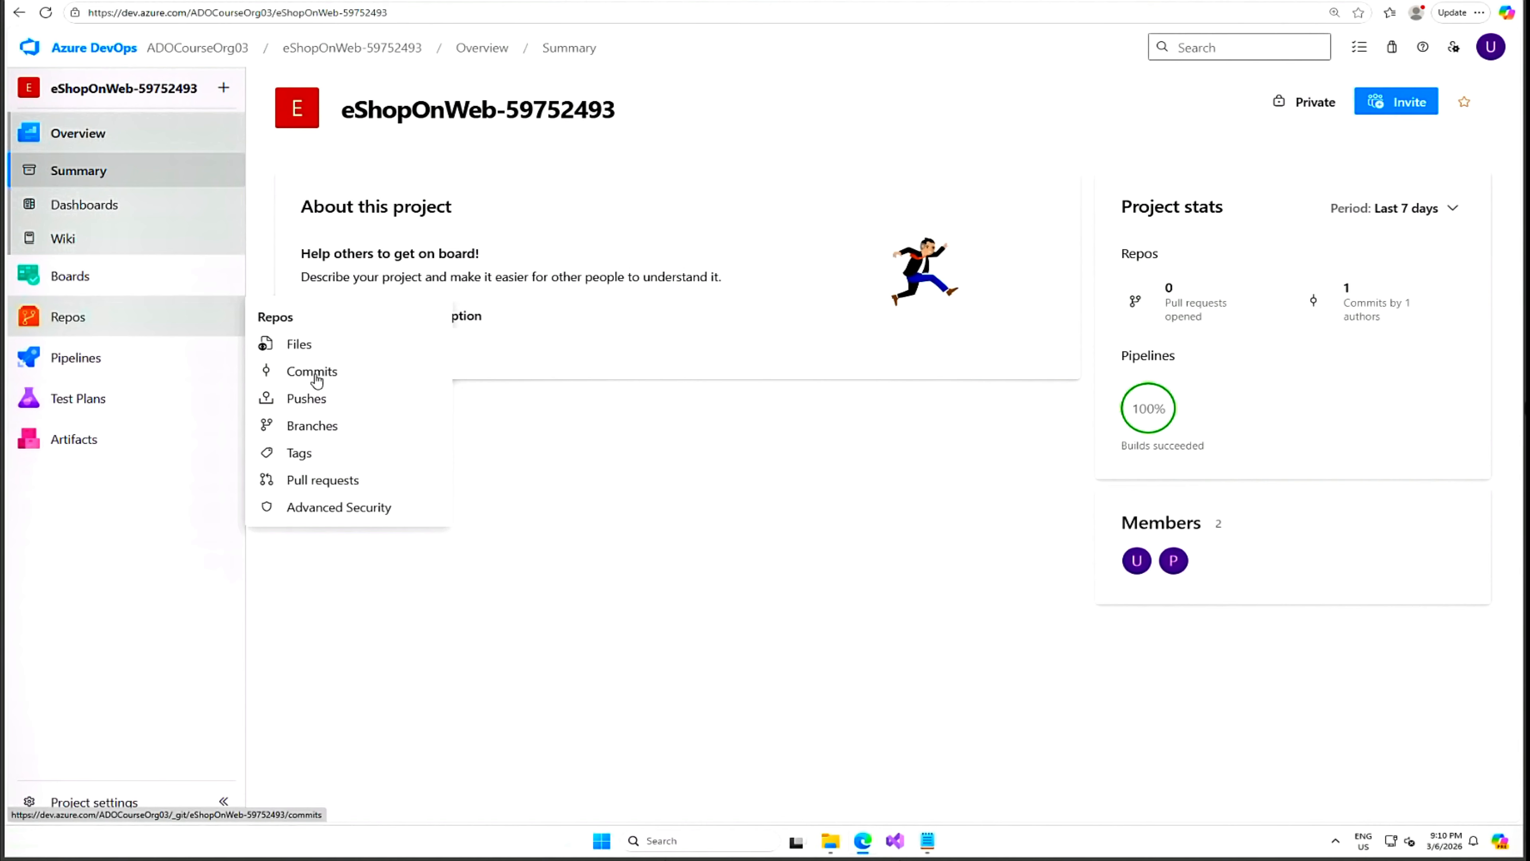
mouse_move(100, 410)
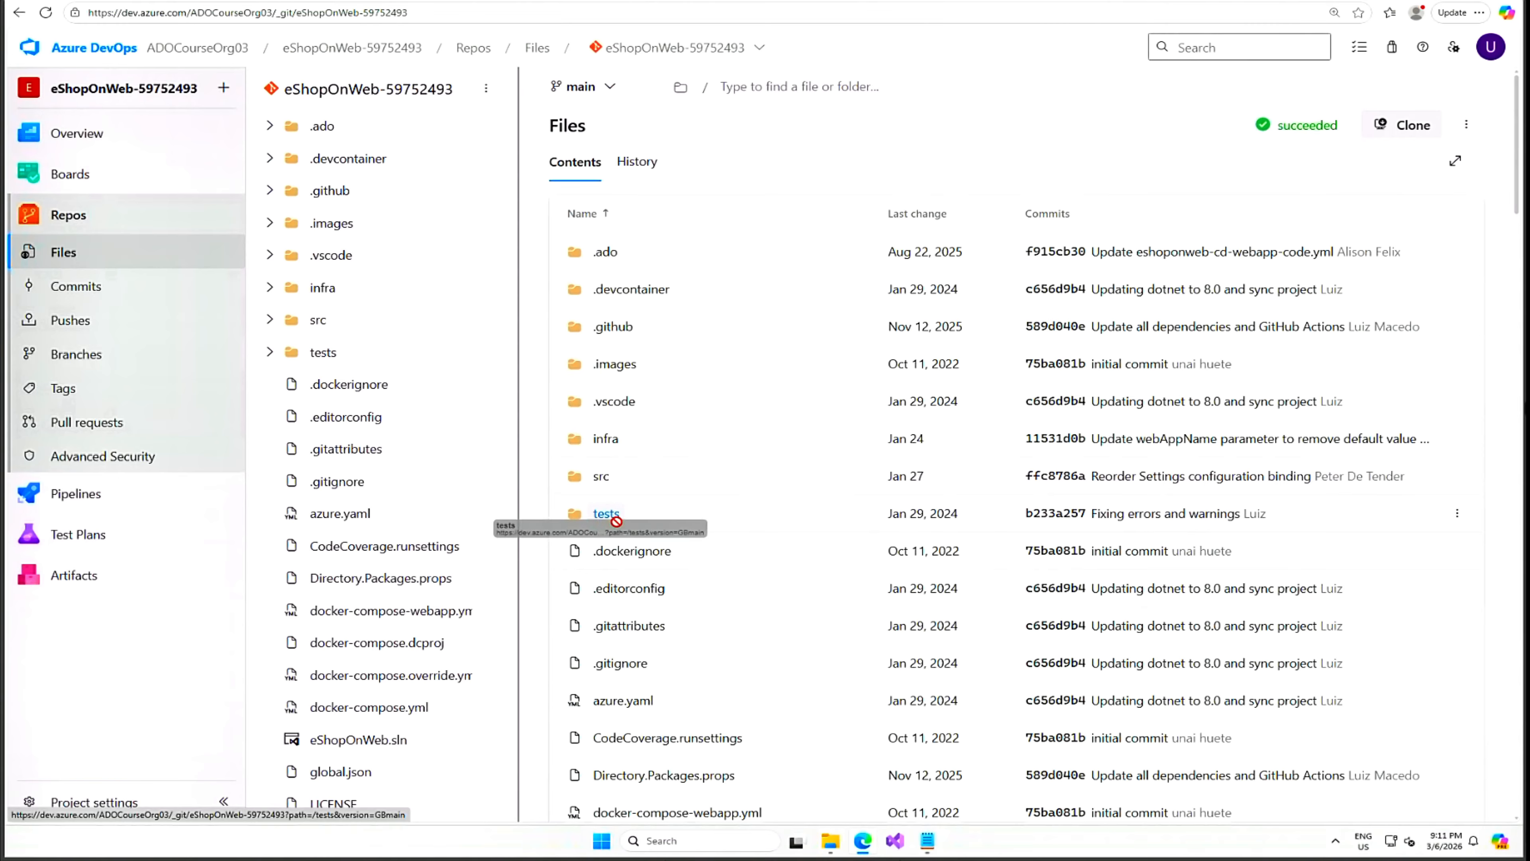
Create a jmeter folder inside tests with an empty placeholder.txt file.
click(1457, 515)
mouse_move(1349, 548)
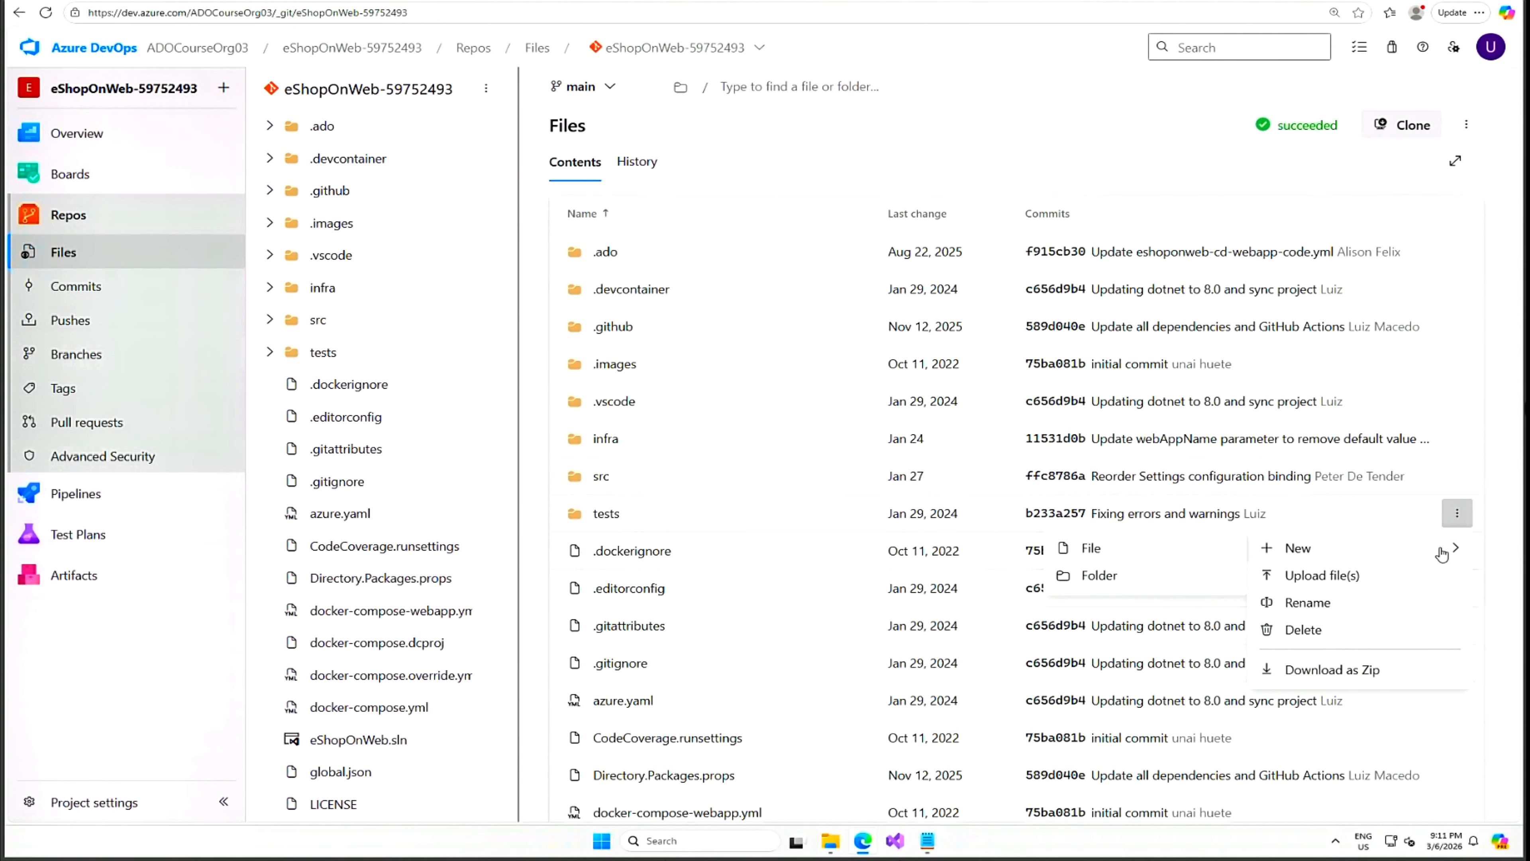
click(1120, 578)
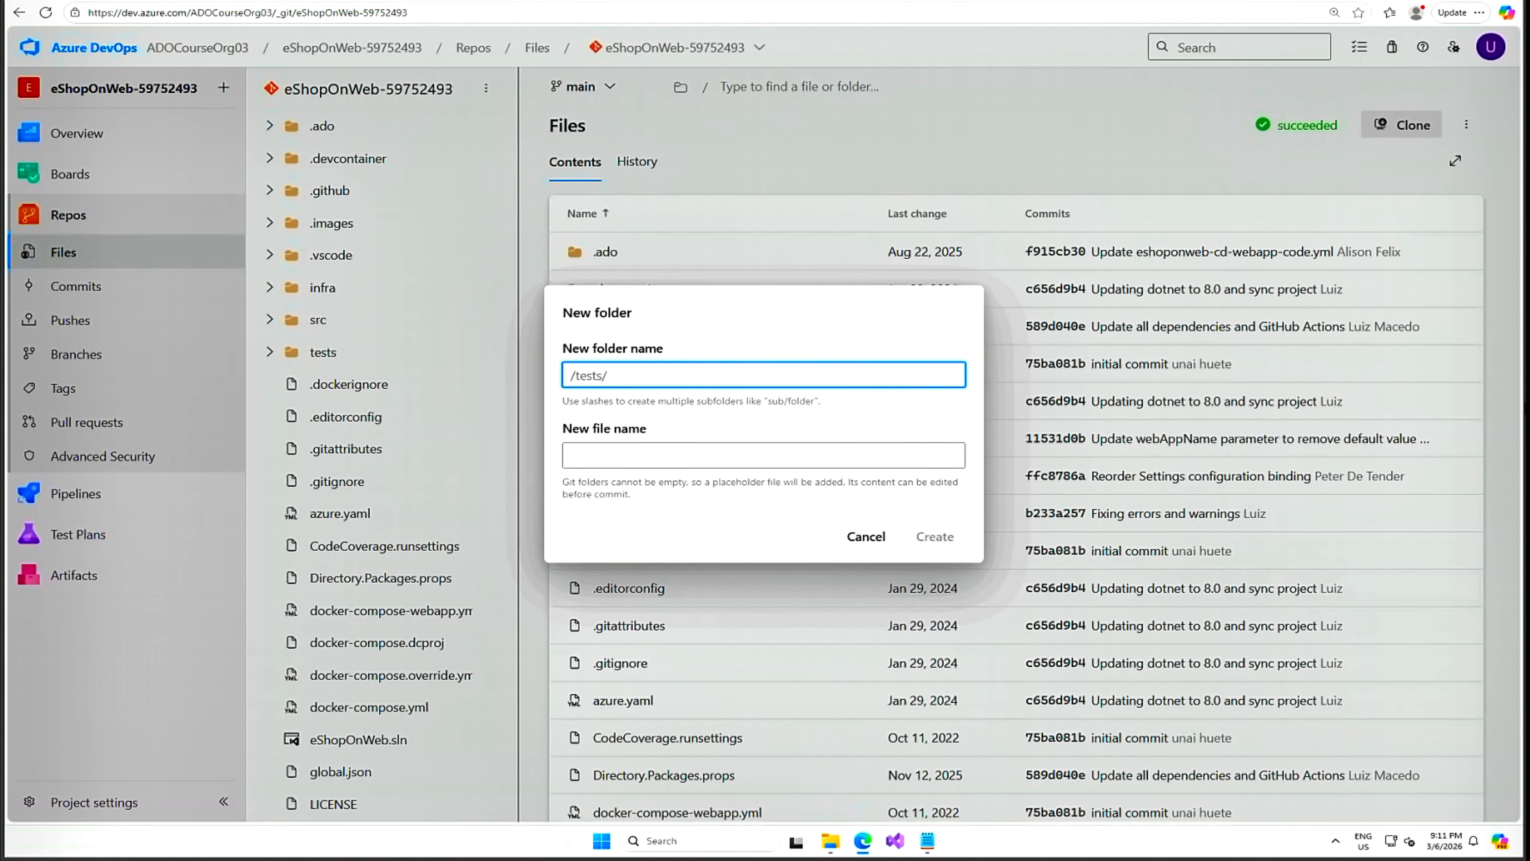
text(jmeter)
click(764, 455)
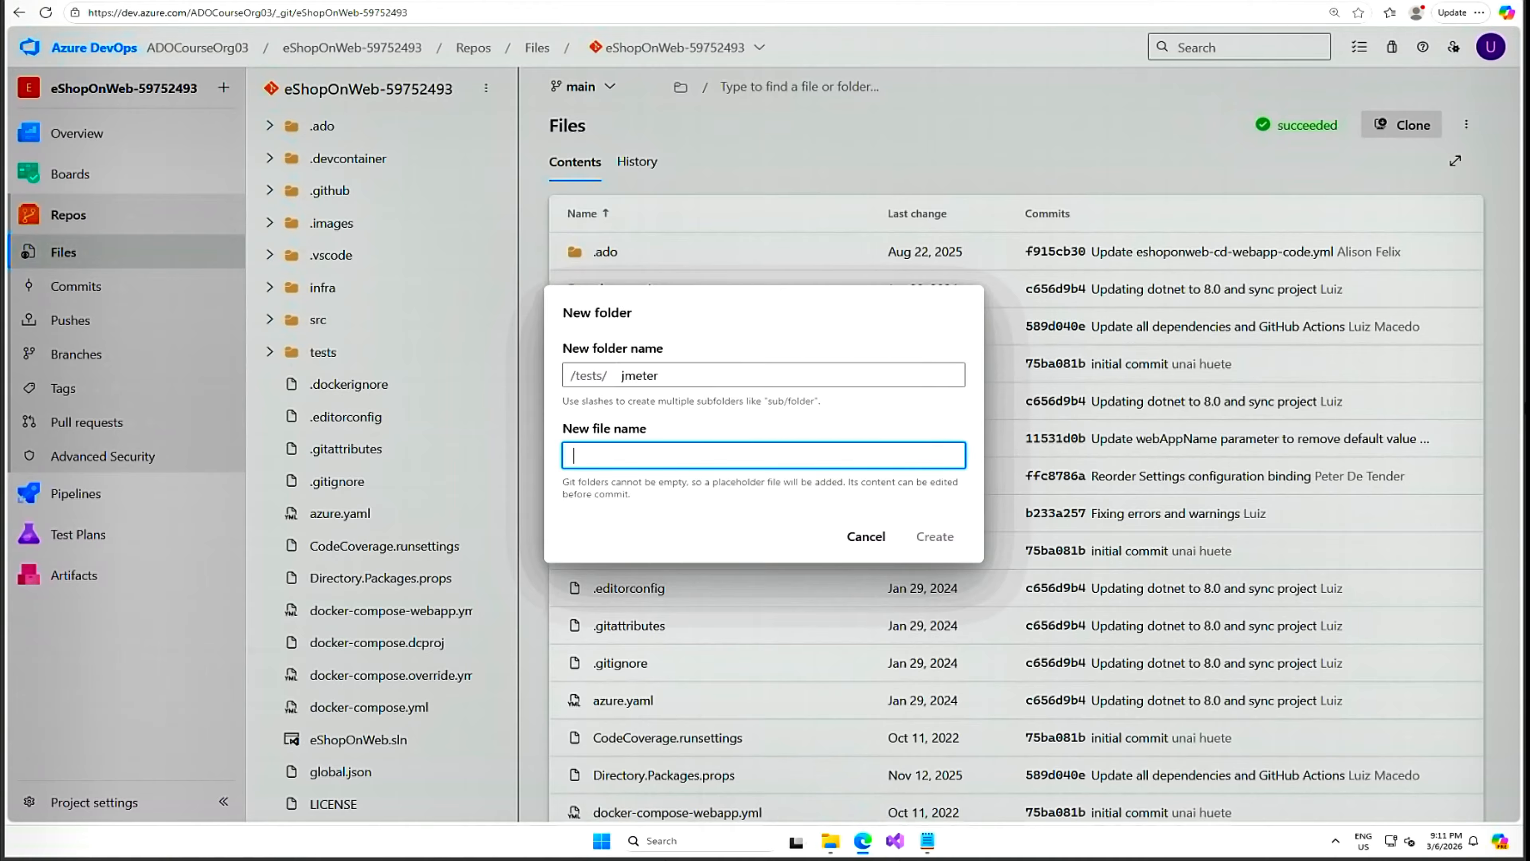
text(placeholder.txt)
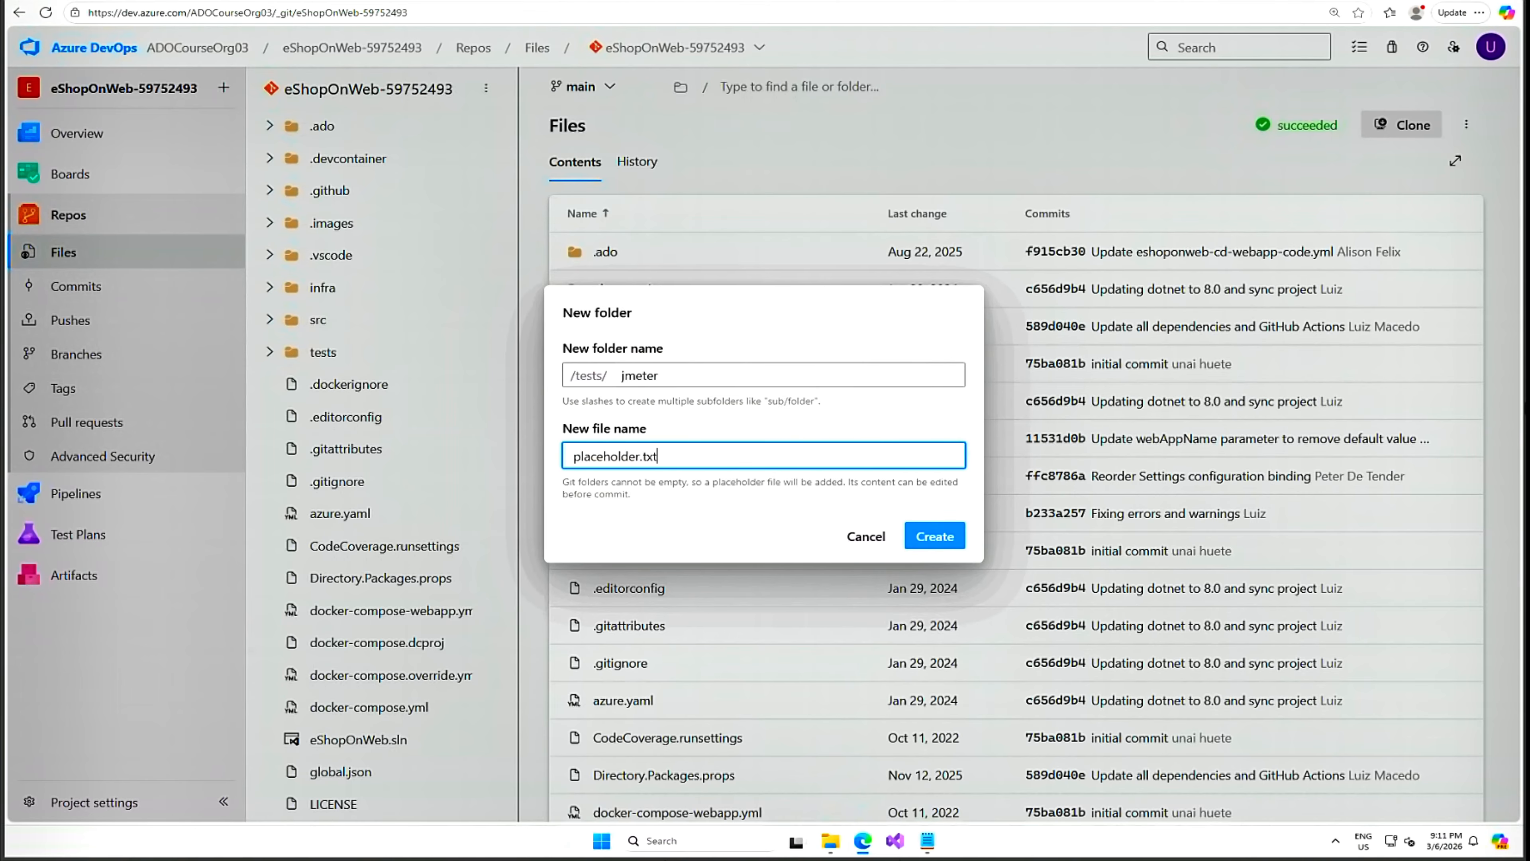
click(930, 542)
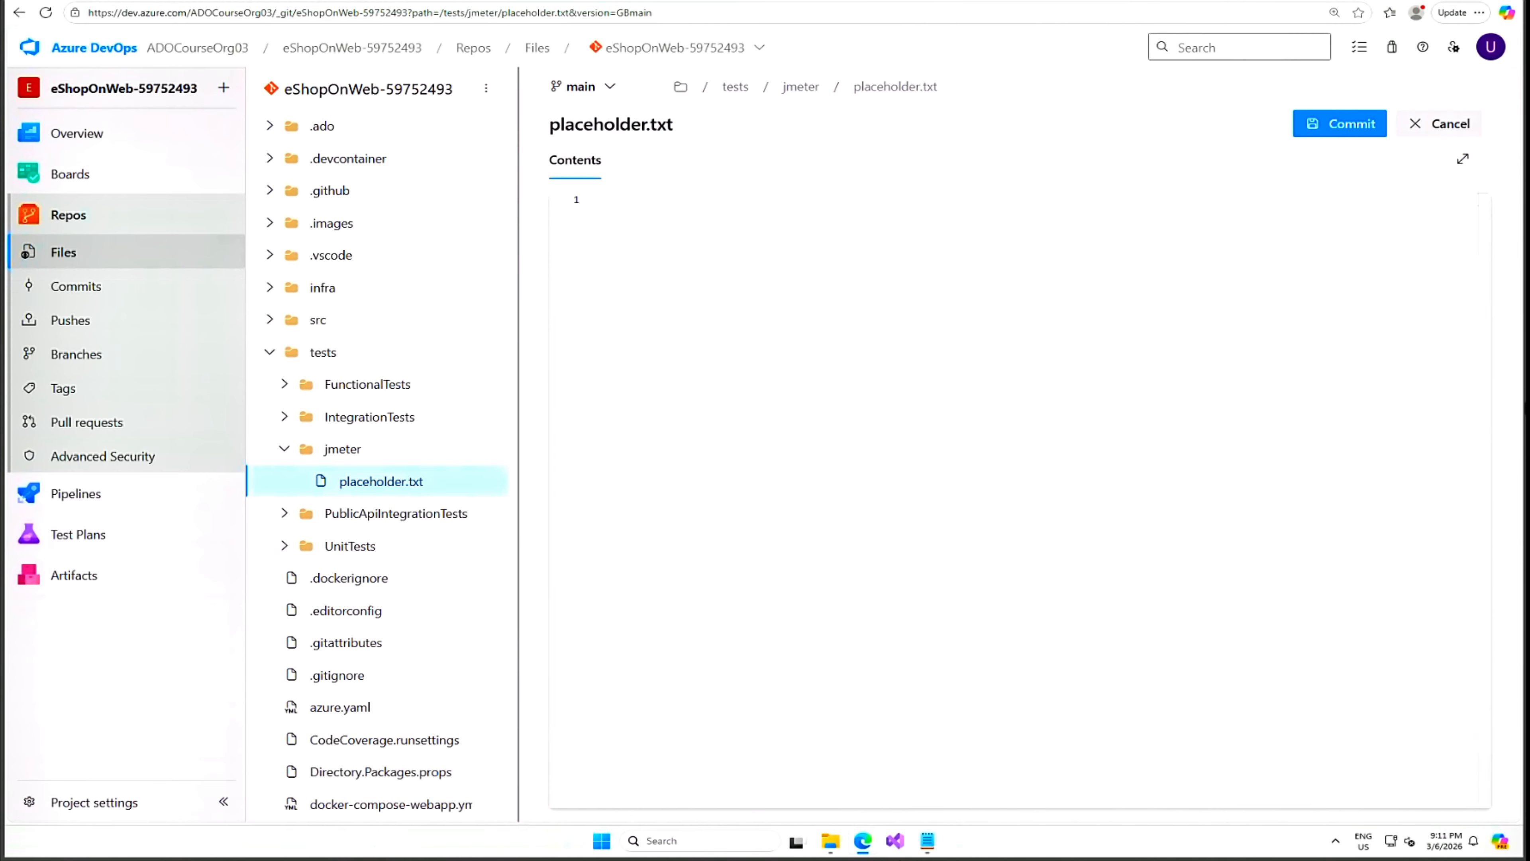
Commit placeholder.txt to main with the default comment "Added placeholder.txt".
click(1345, 127)
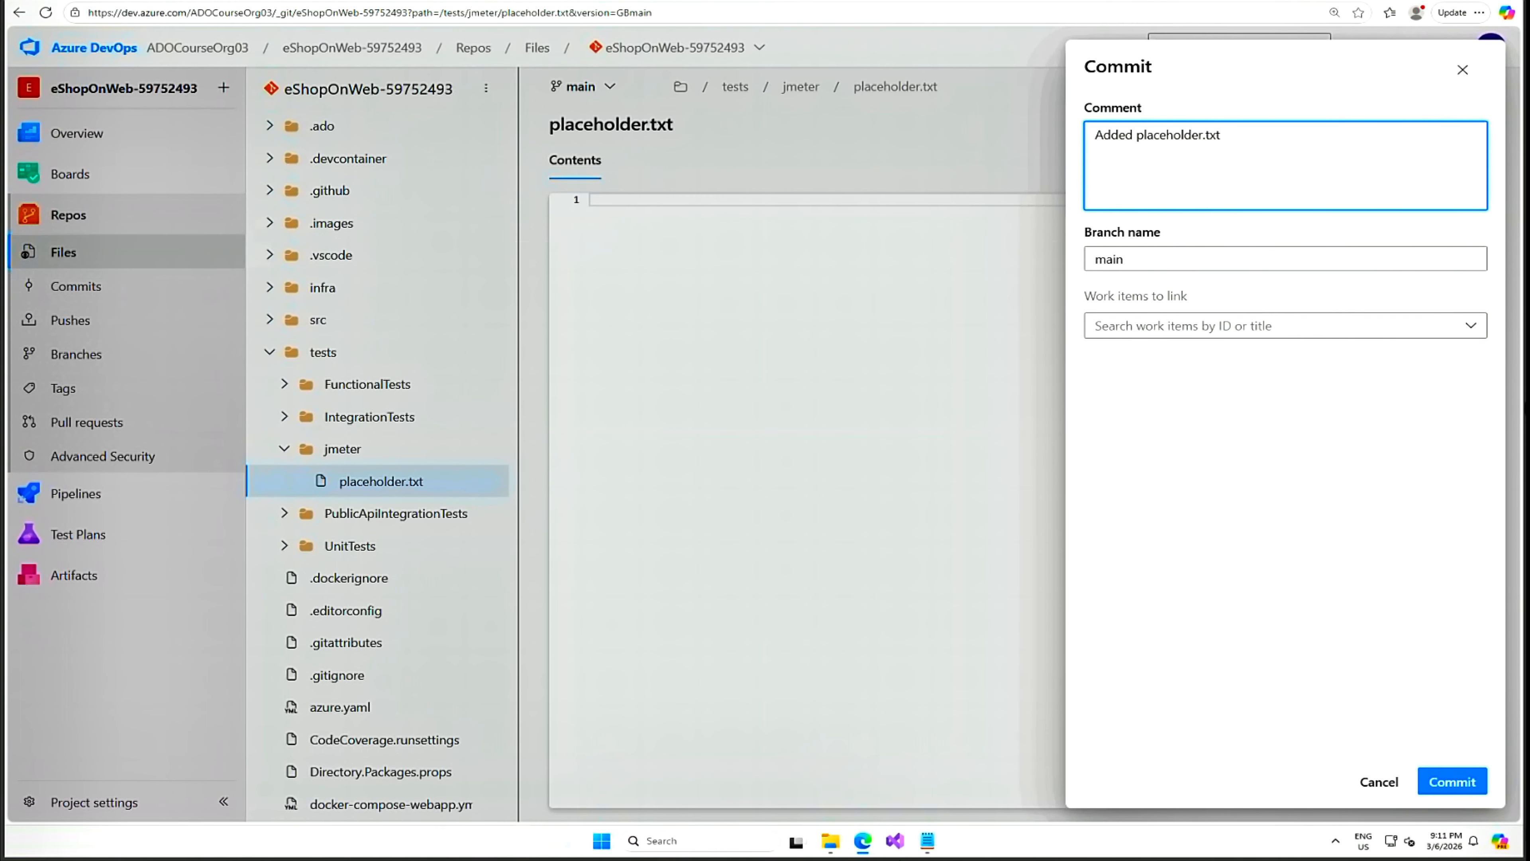
click(1451, 781)
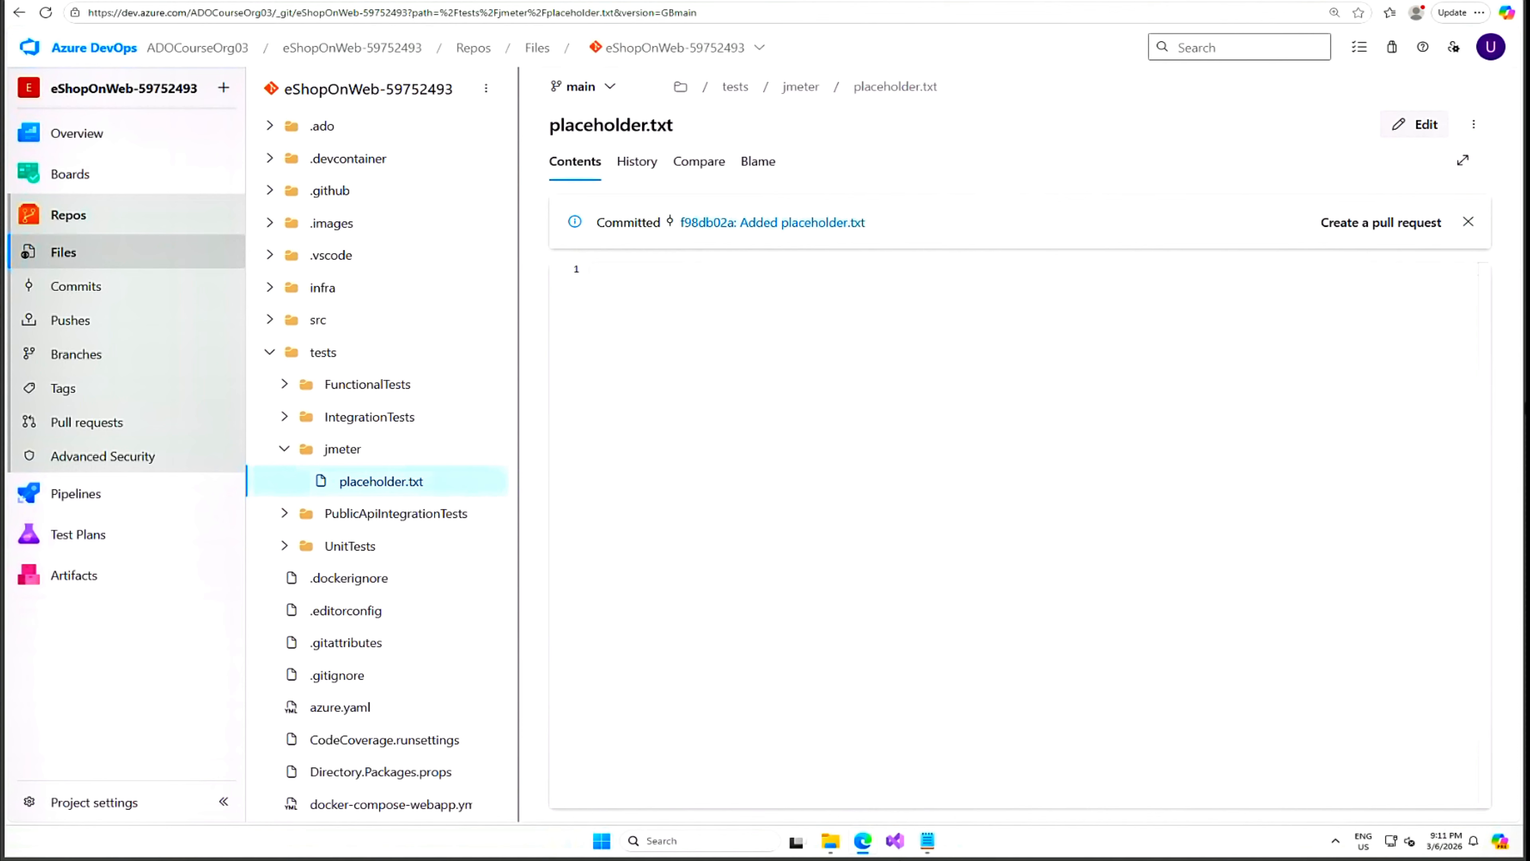
click(1468, 222)
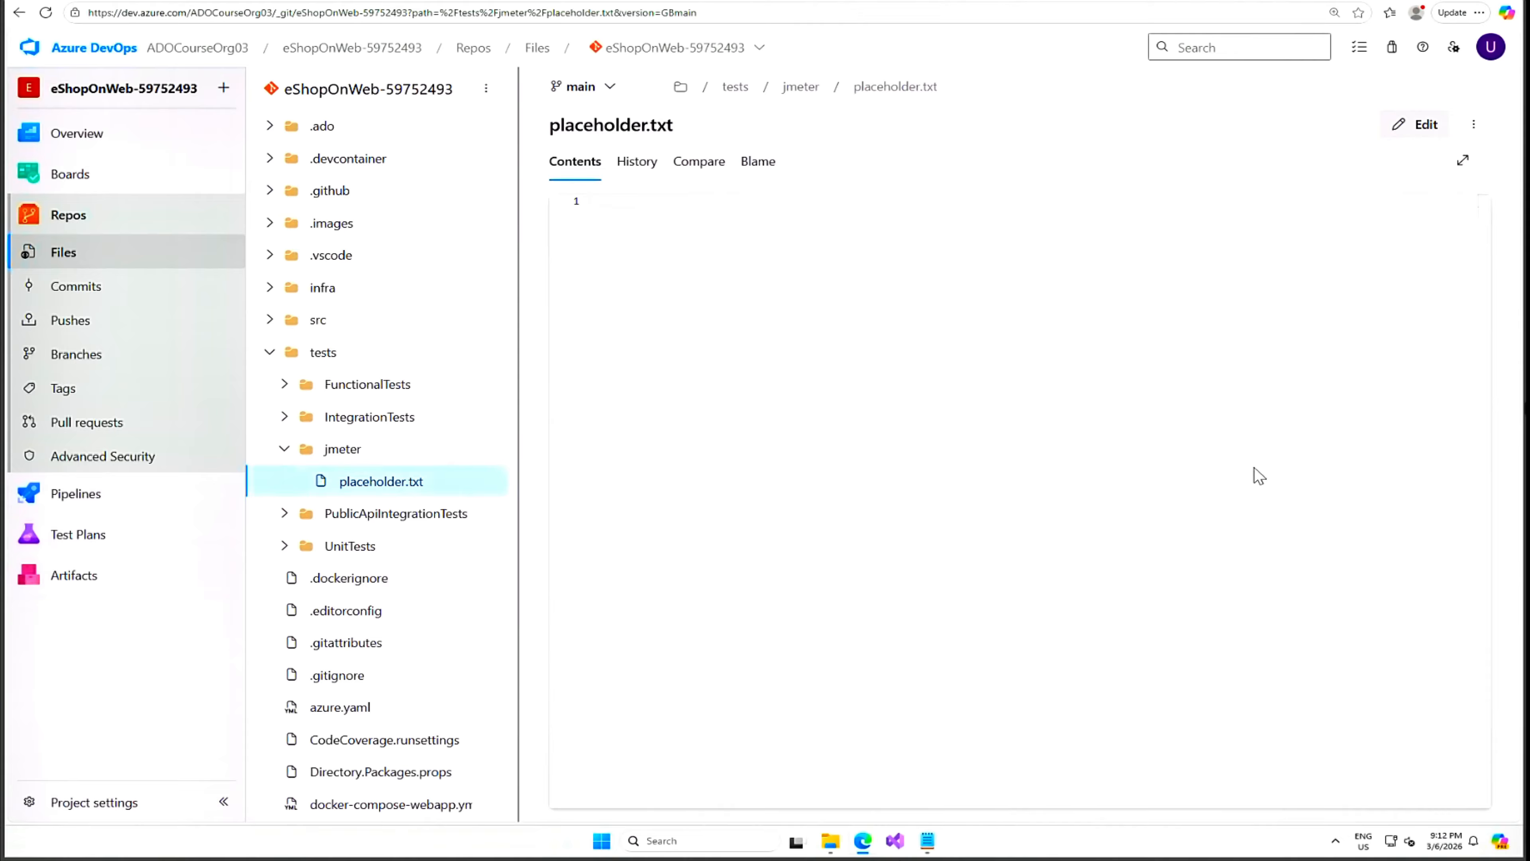
Upload config.yaml and quick_test.jmx from Downloads\inputartifacts into tests/jmeter and commit them.
click(339, 450)
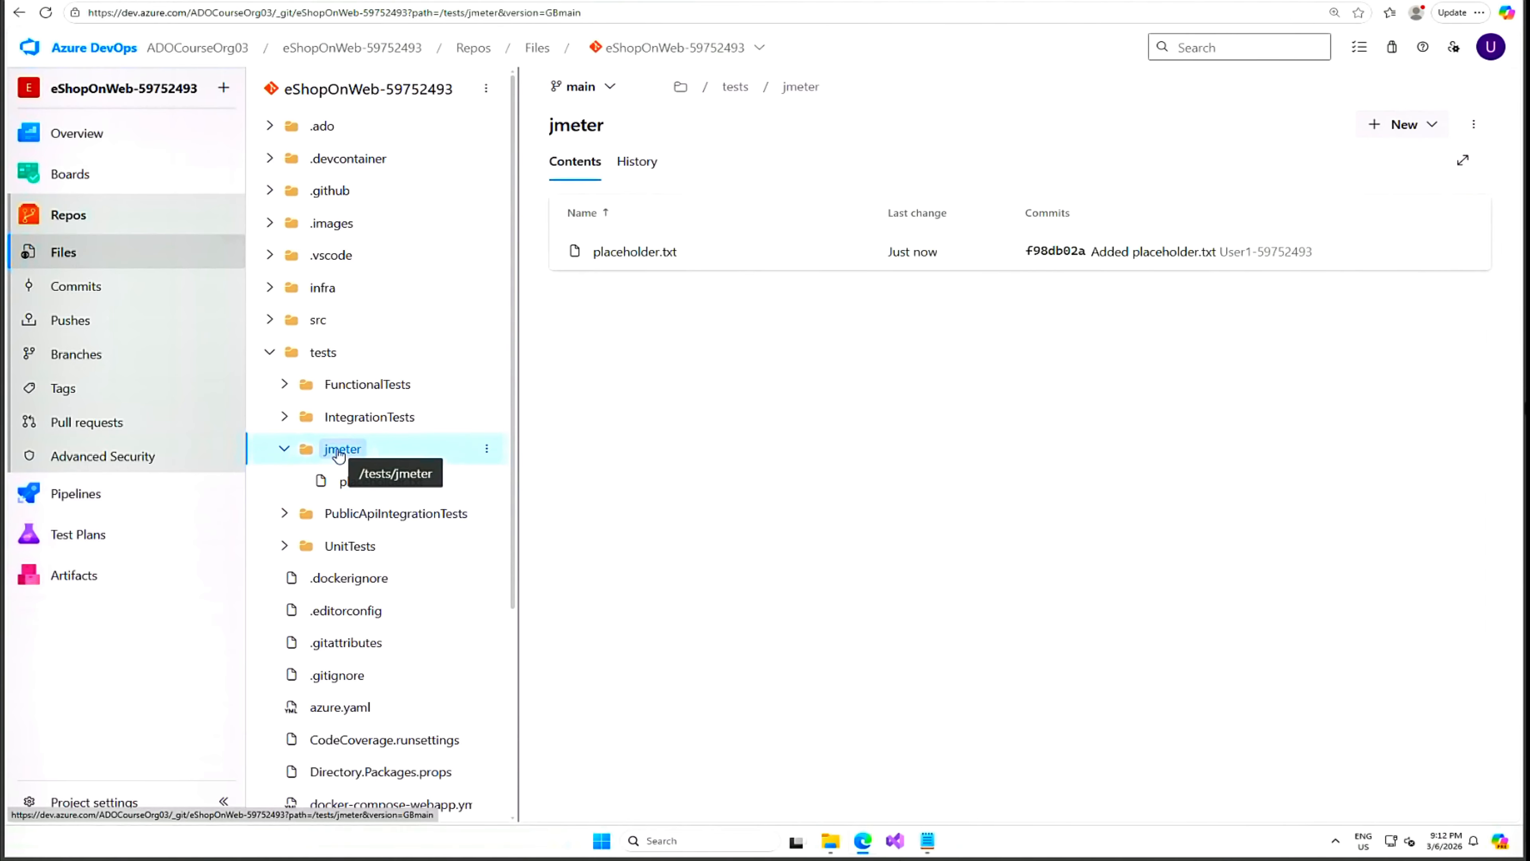
click(487, 452)
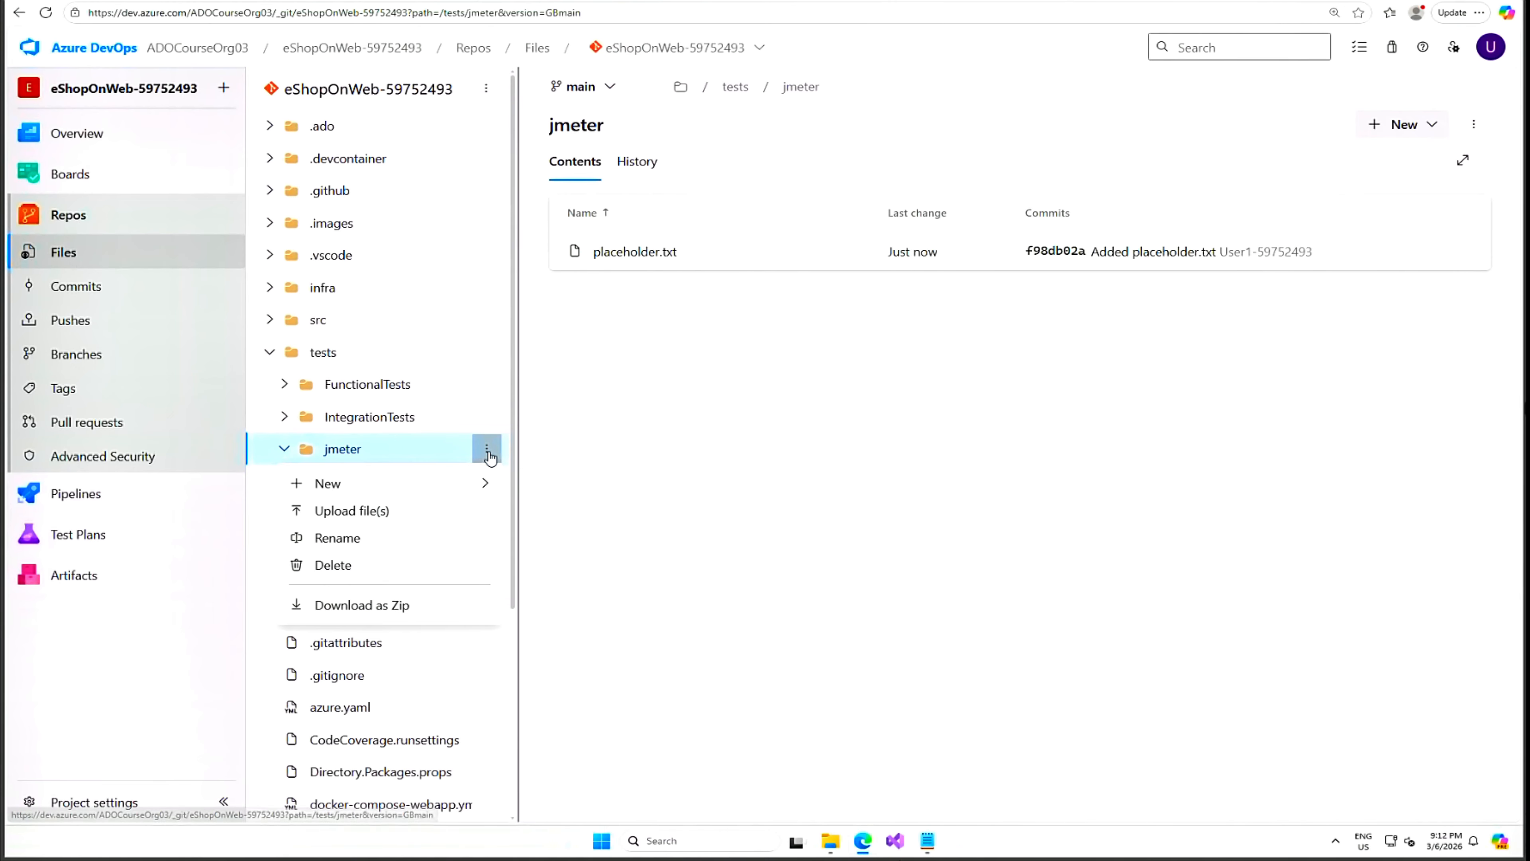
click(374, 513)
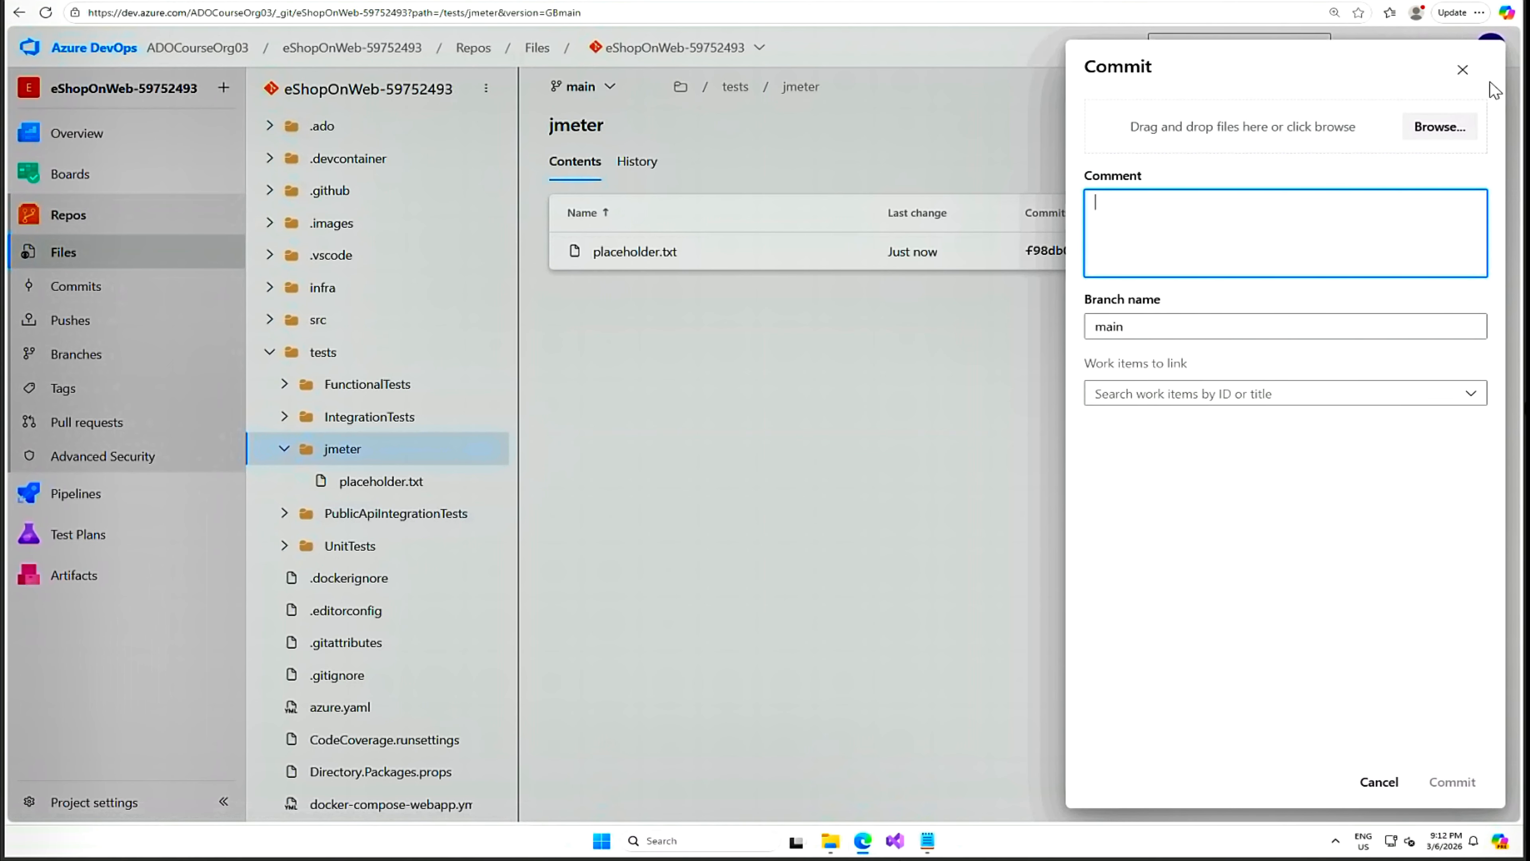
click(1439, 127)
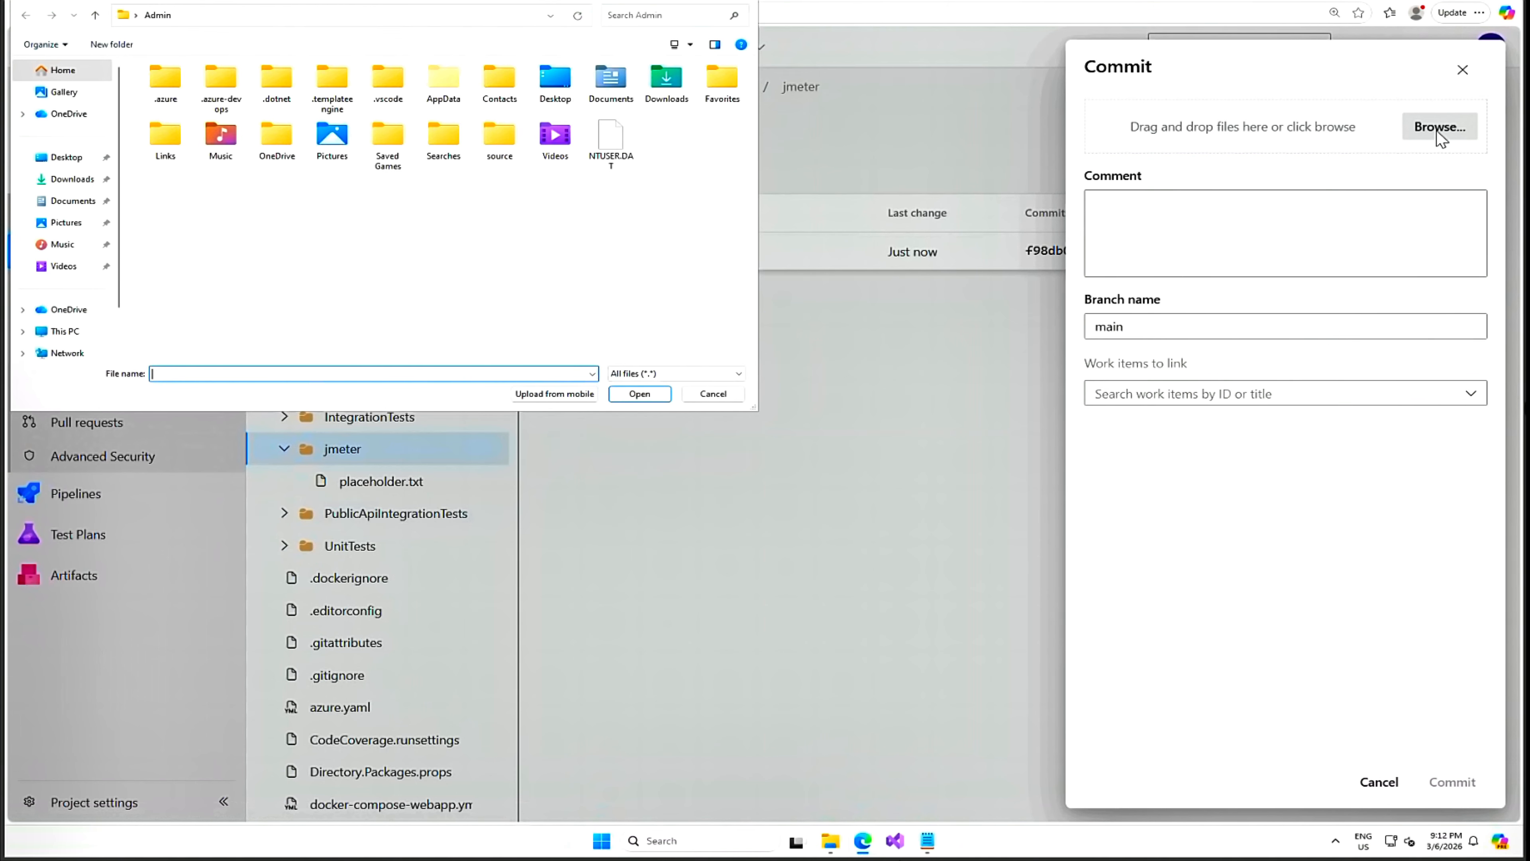
click(69, 180)
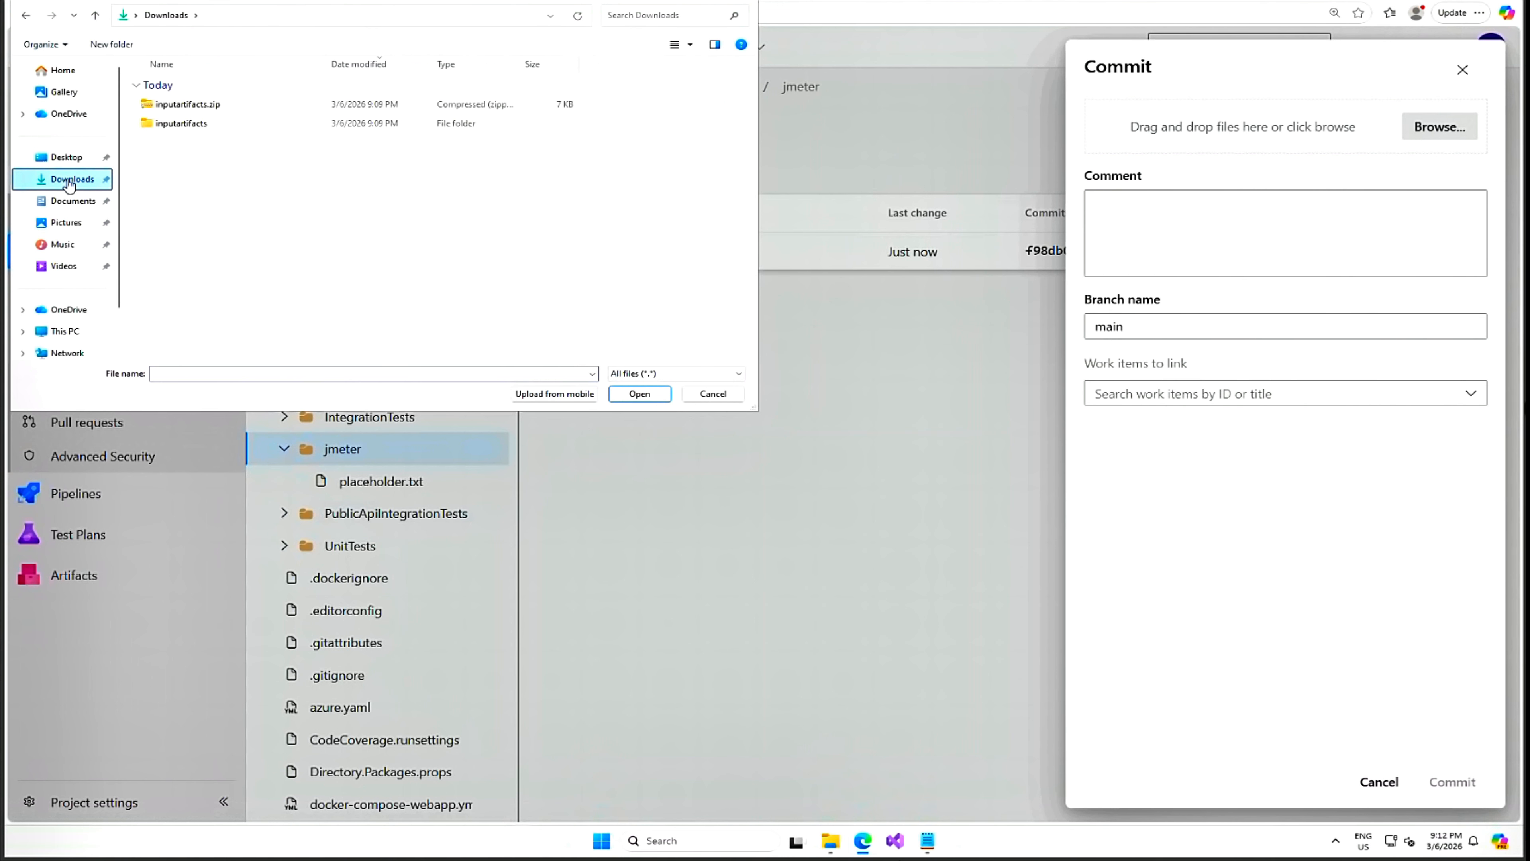
double_click(183, 123)
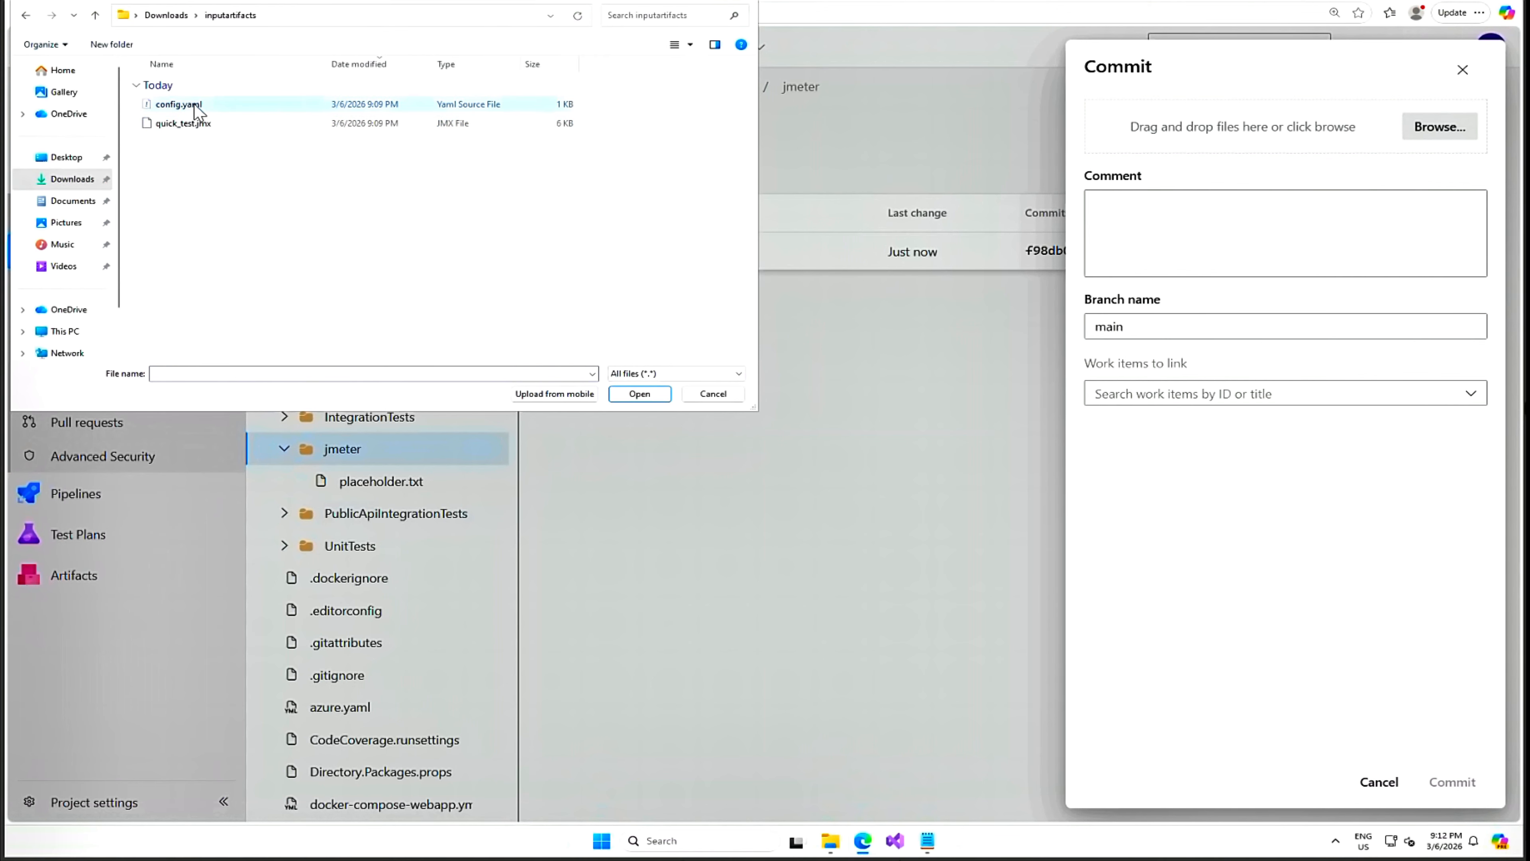
click(181, 104)
ctrl+click(183, 123)
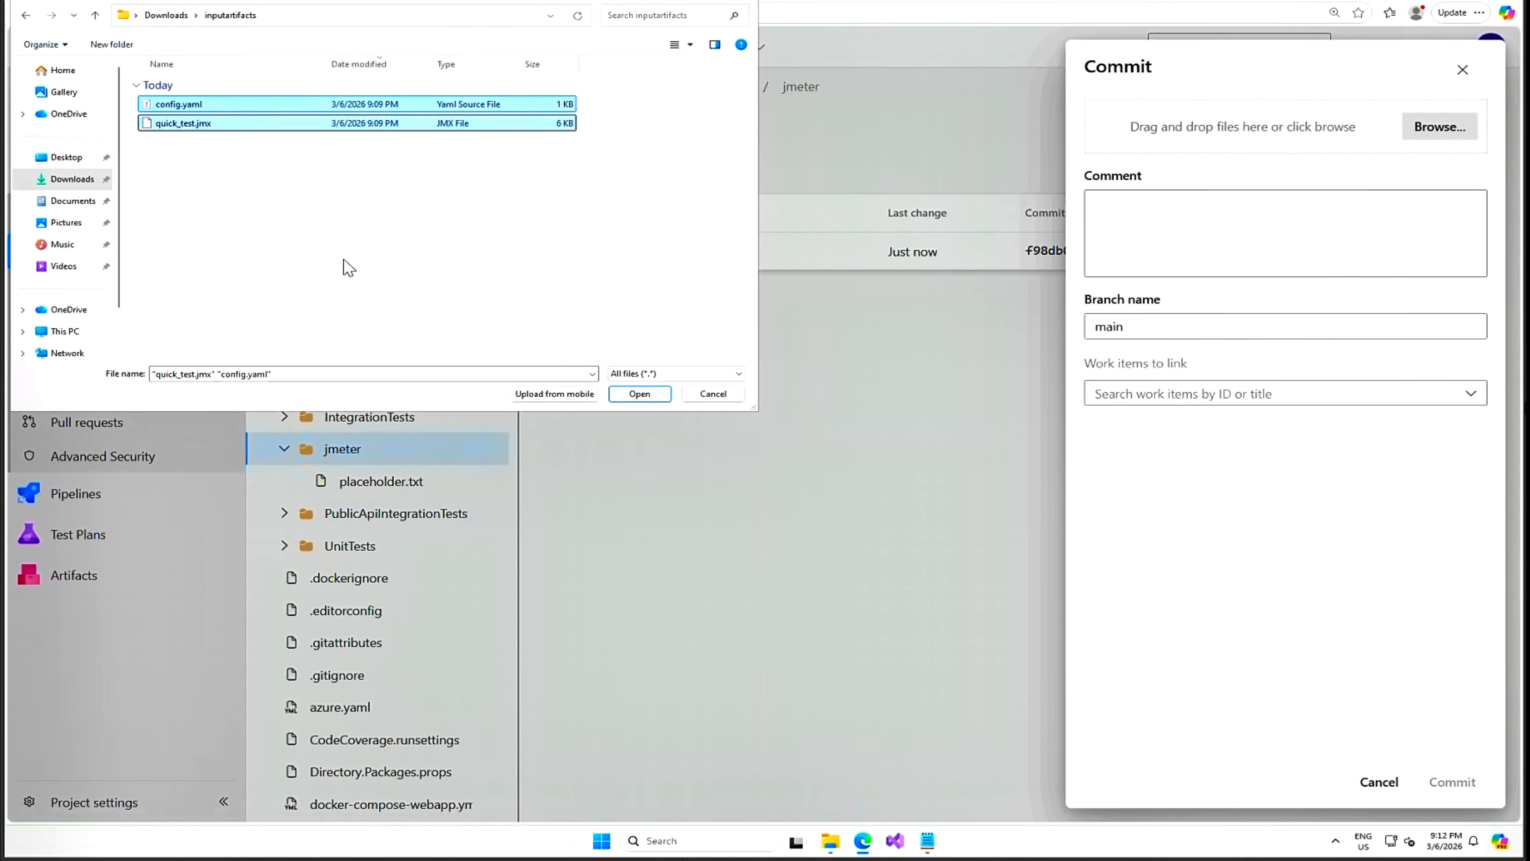
click(639, 395)
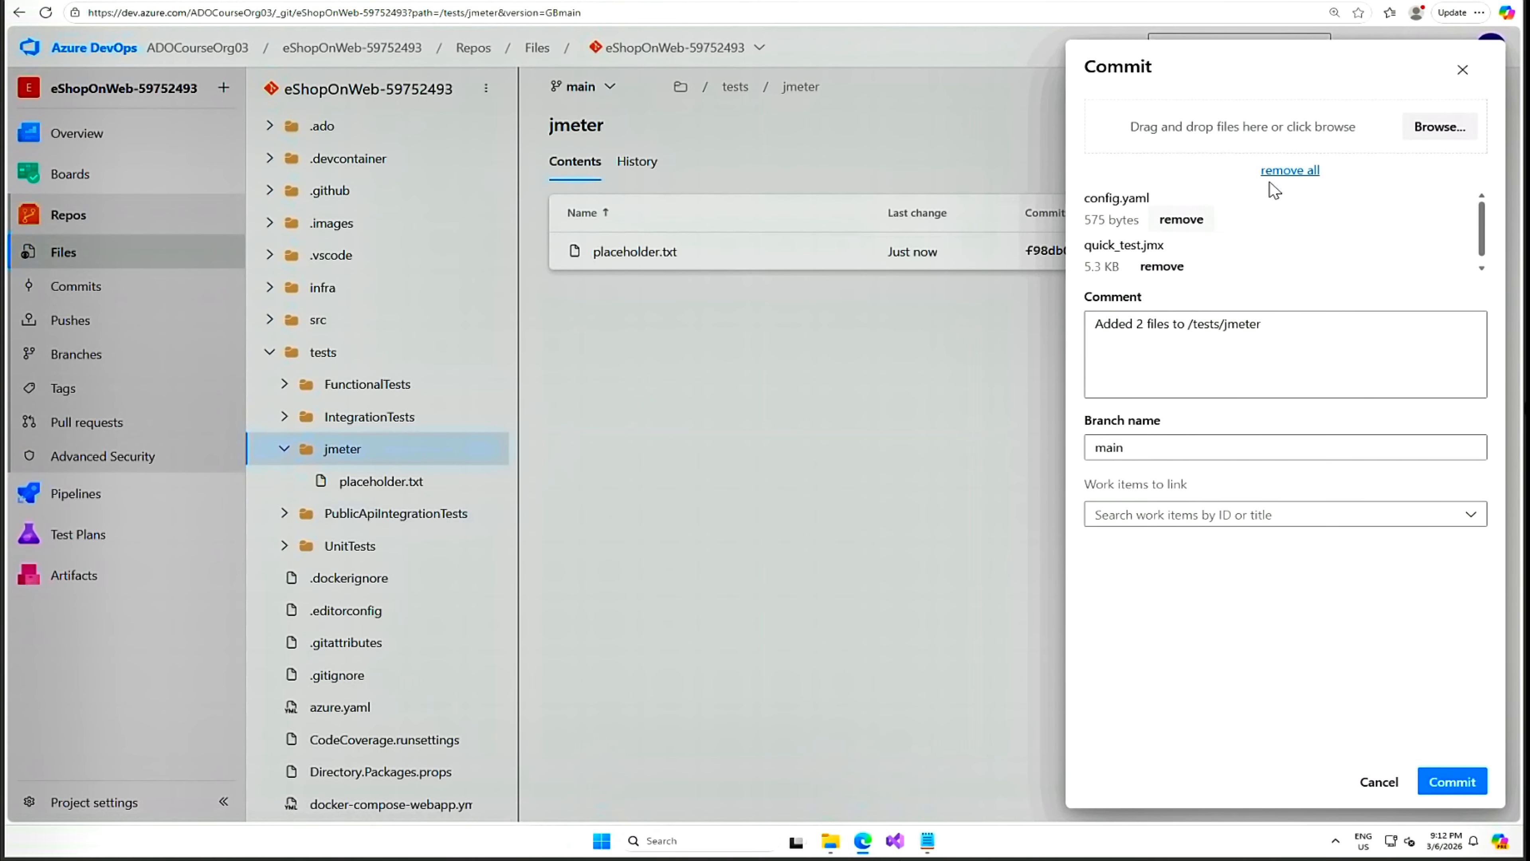
click(1452, 782)
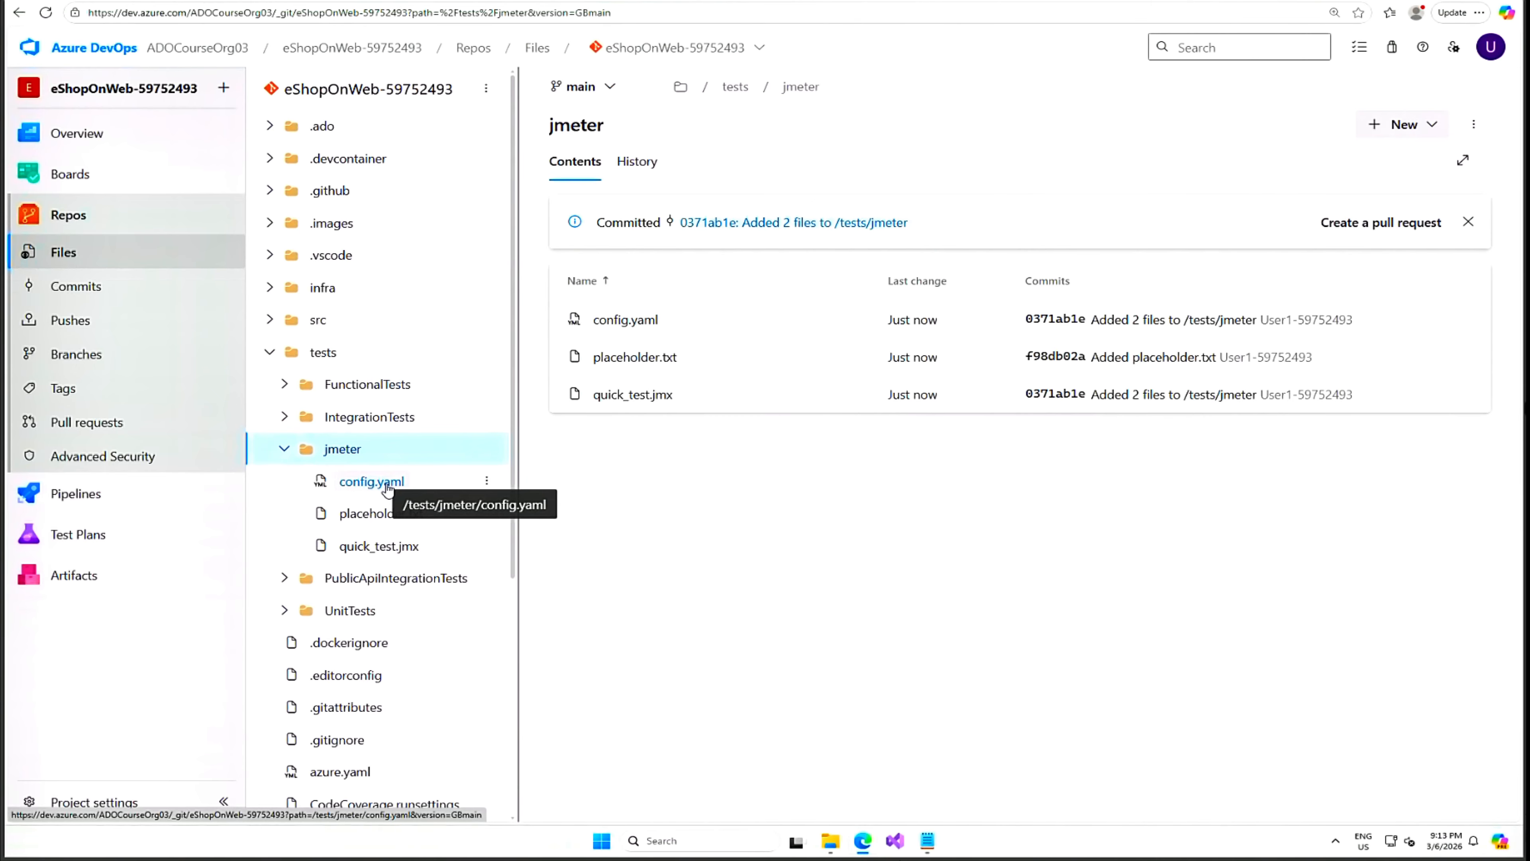
Change config.yaml's displayName on line 1 to ado_load_test and commit to main.
click(631, 321)
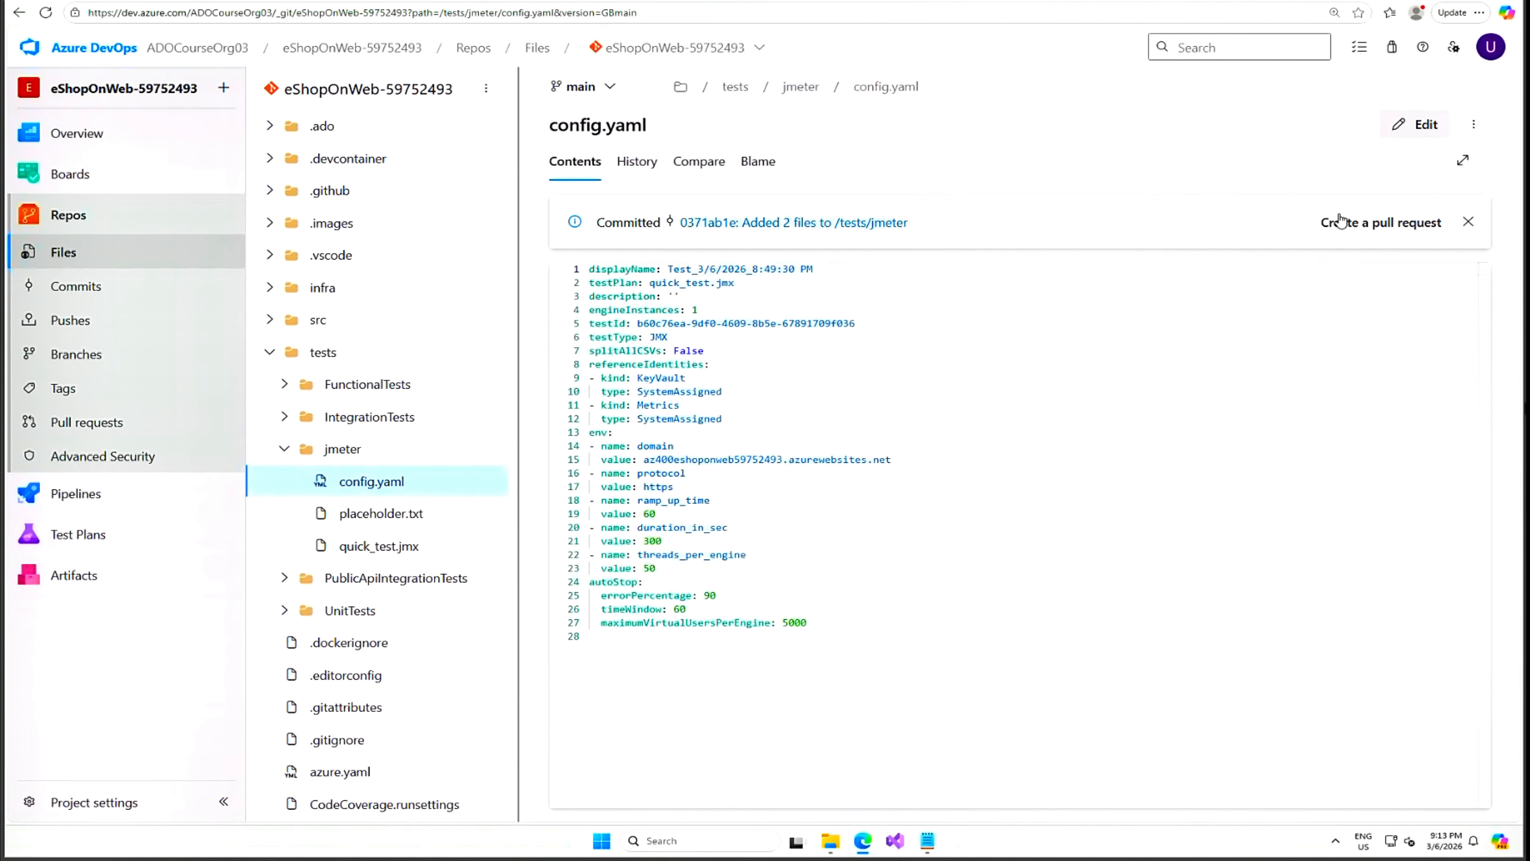
click(1424, 127)
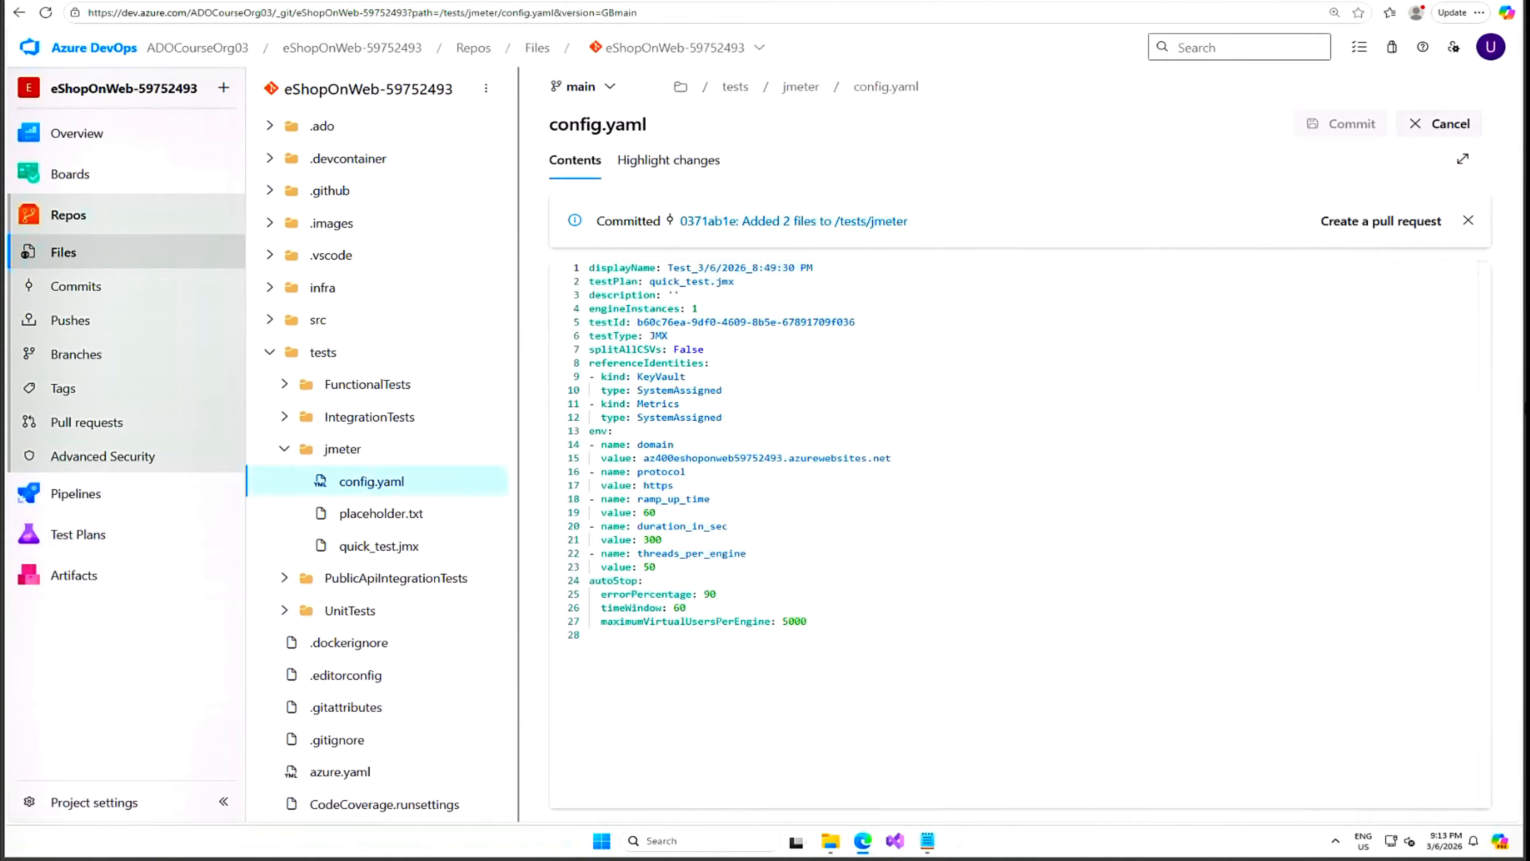
drag(668, 267, 813, 267)
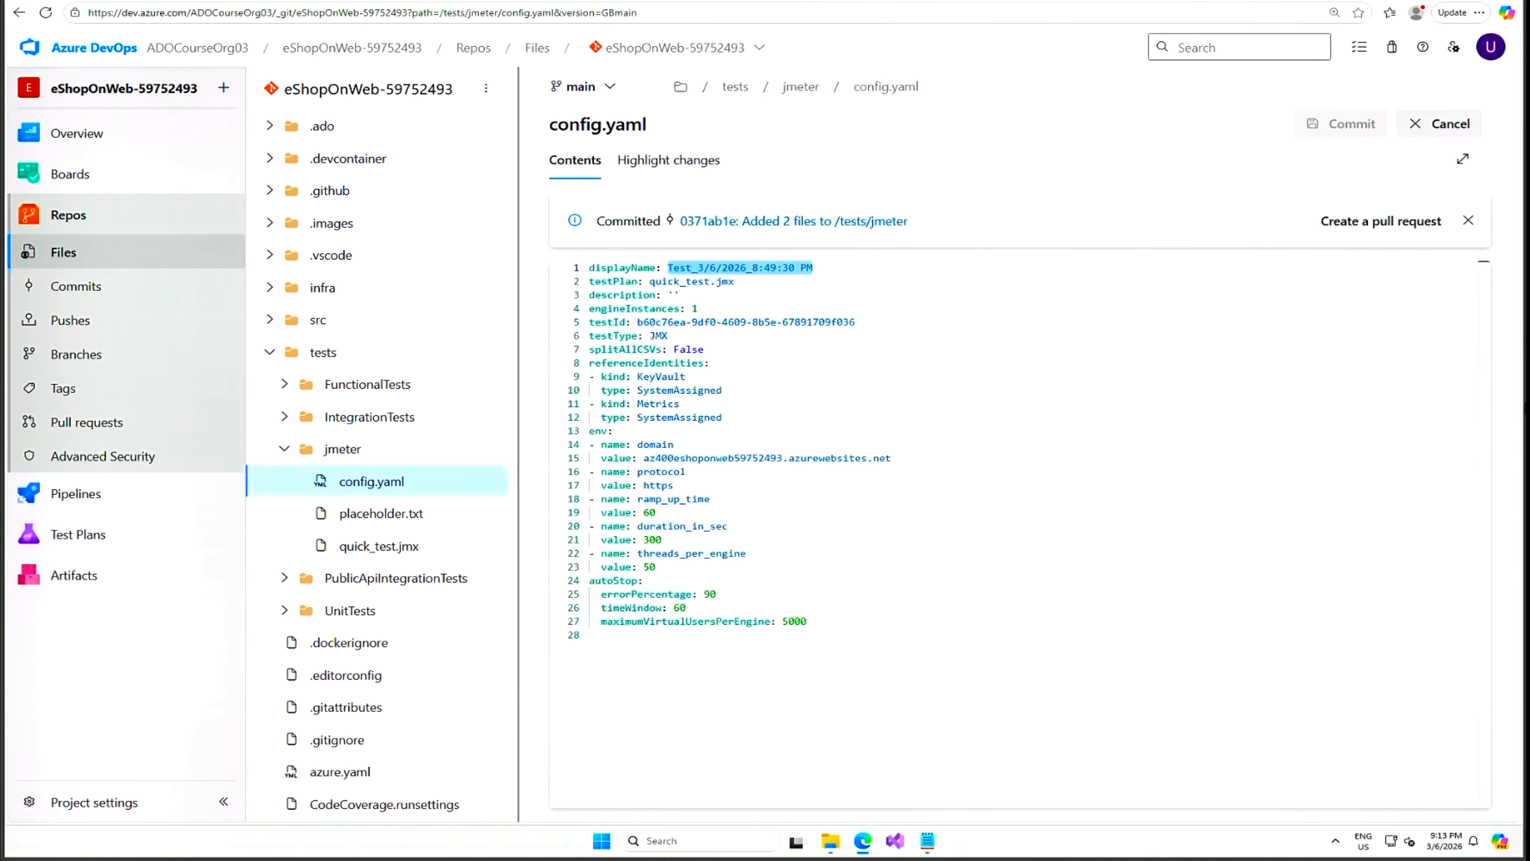
text(ado_load_test)
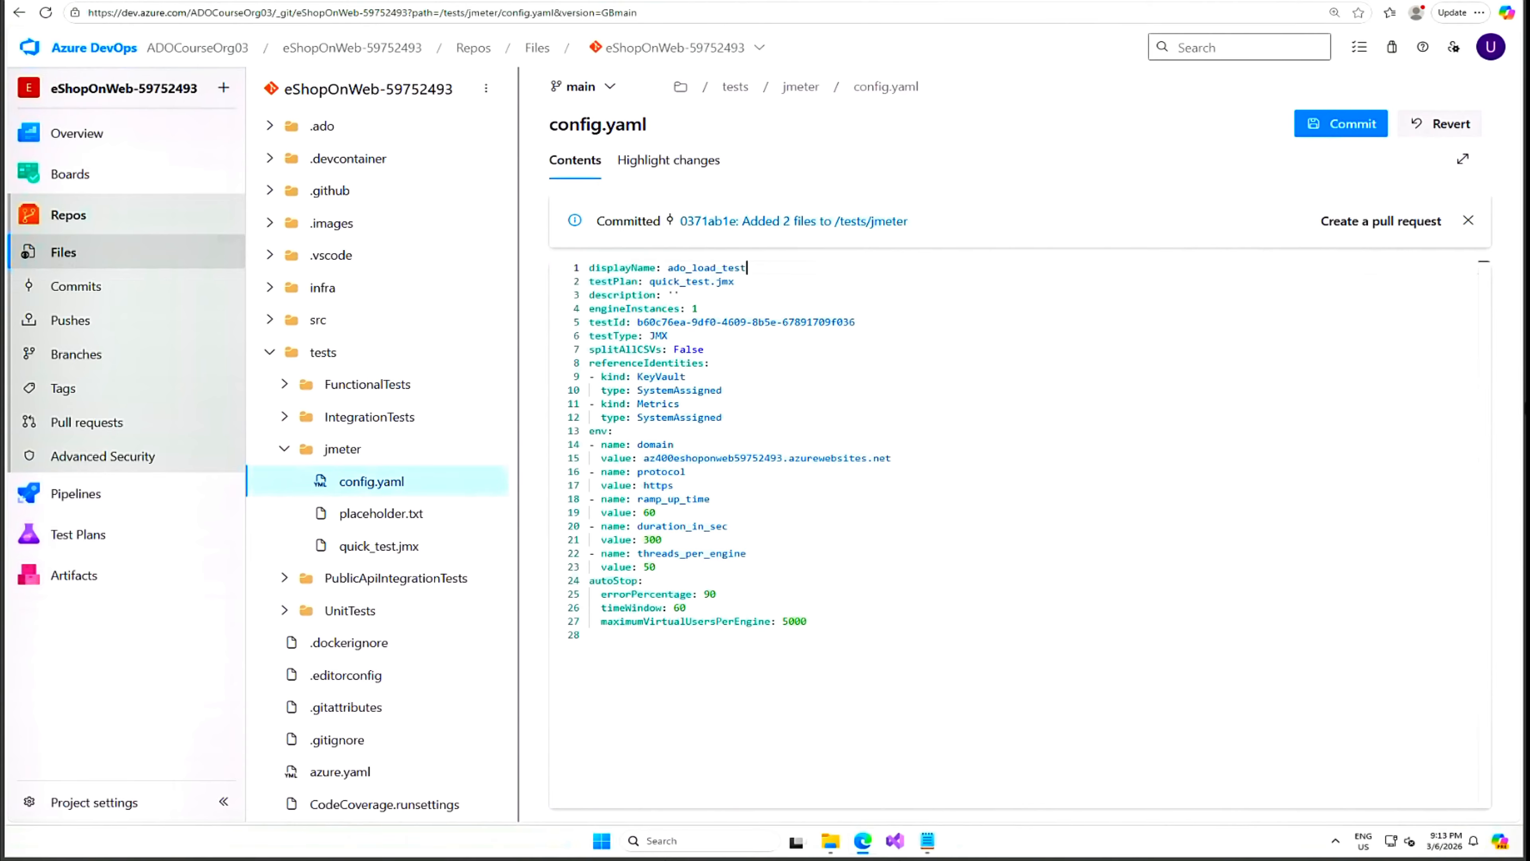
click(1341, 124)
click(1461, 781)
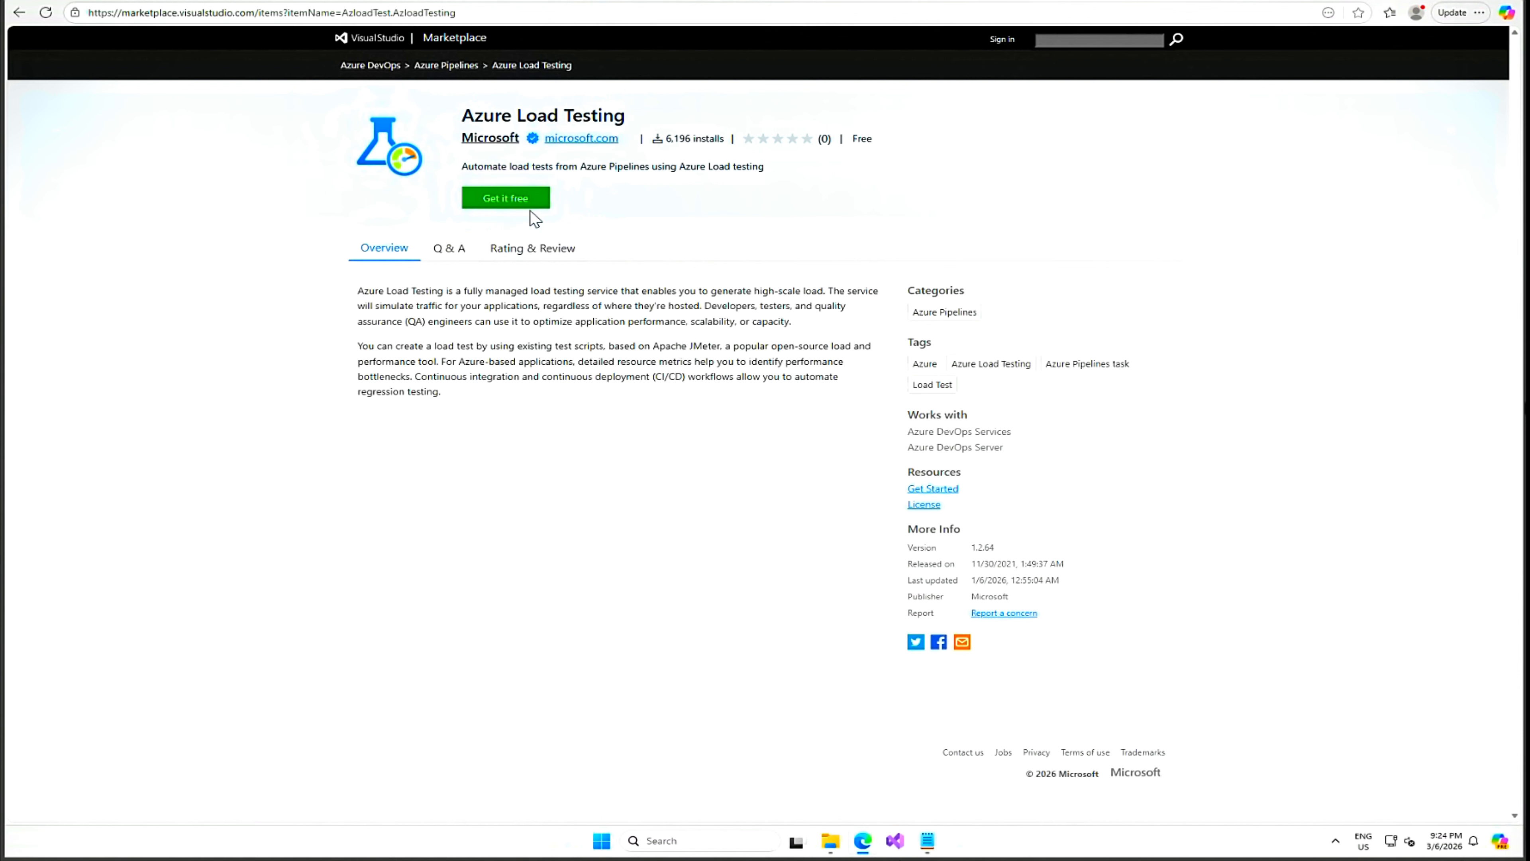
Confirm Azure Load Testing is already installed, download its .vsix package, and return to config.yaml.
click(516, 199)
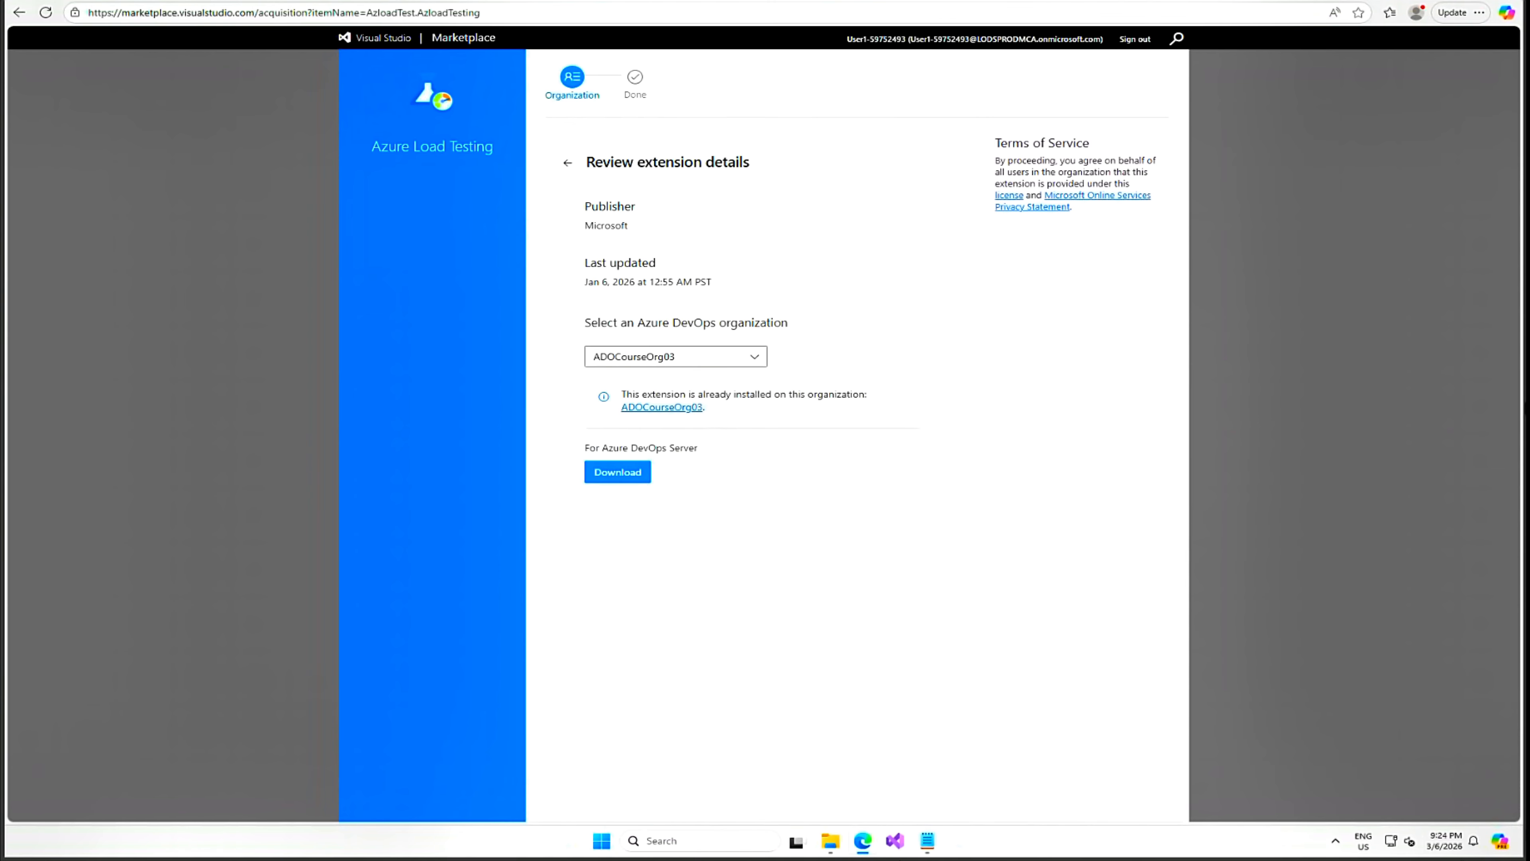
click(621, 477)
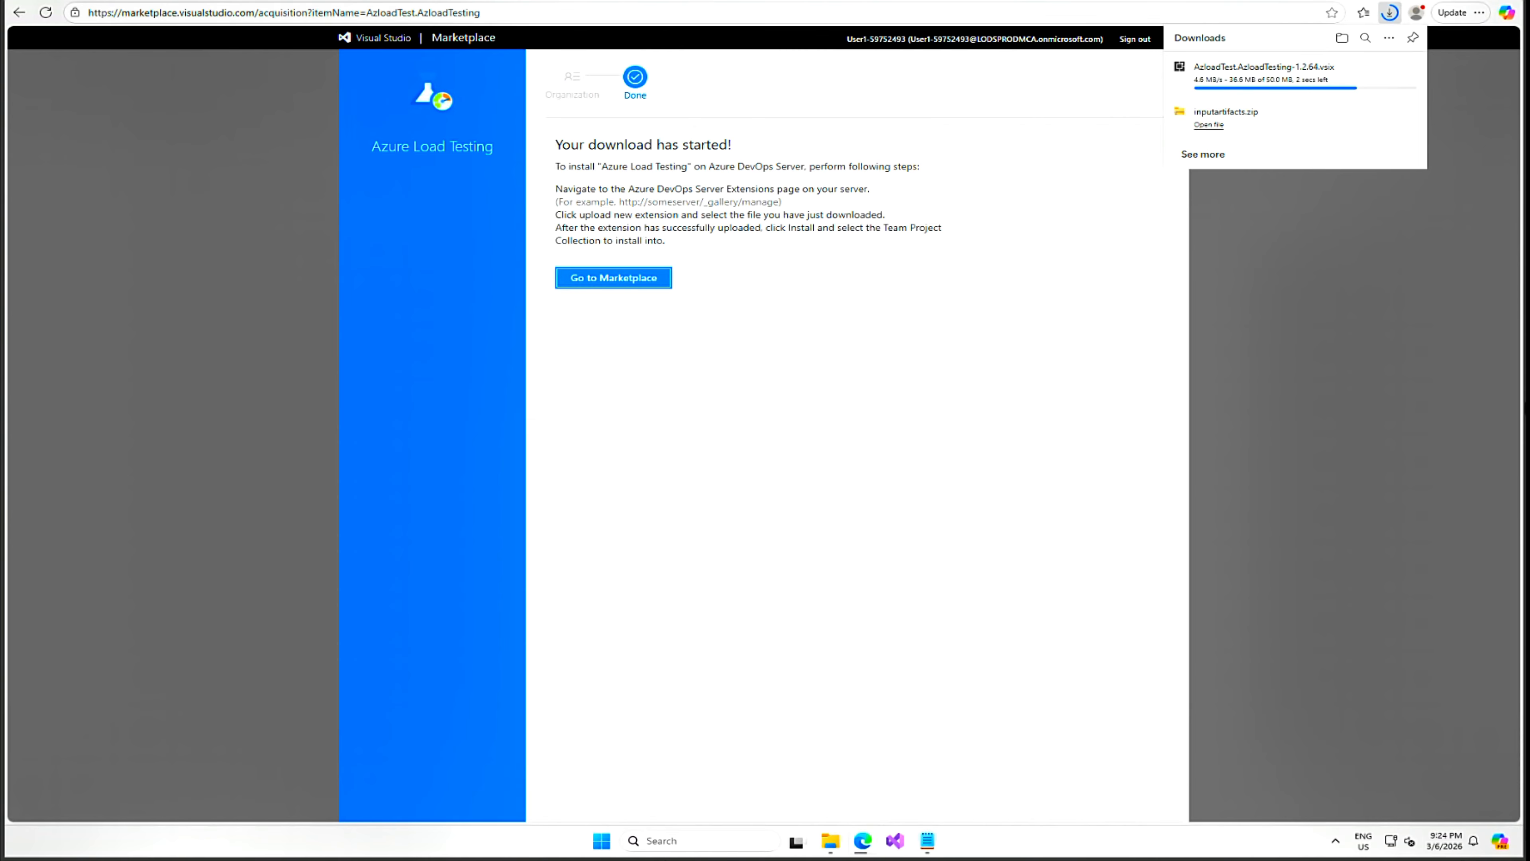
click(278, 0)
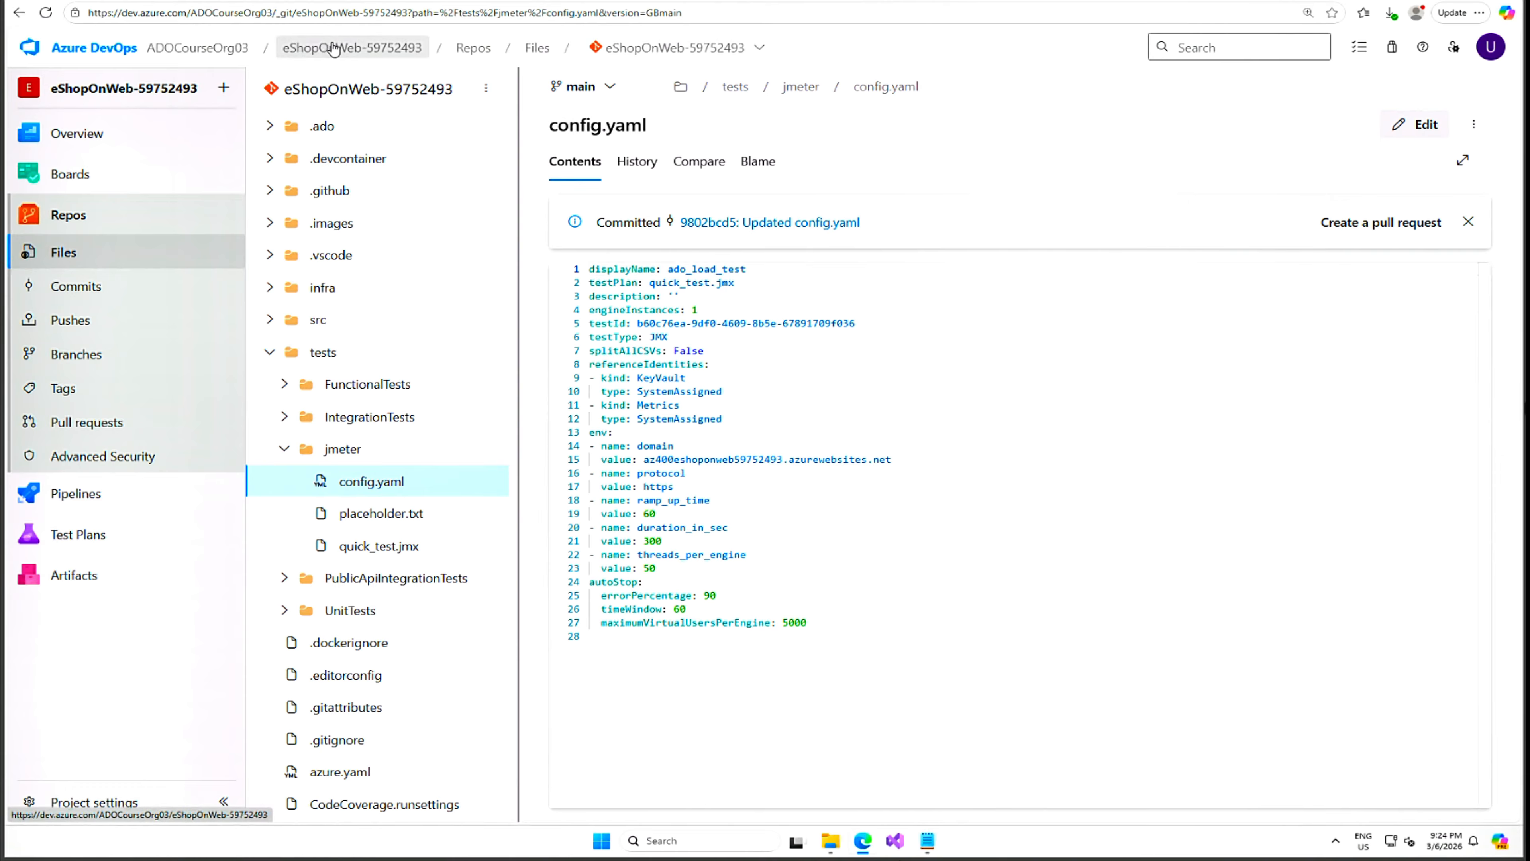
Open the eShopOnWeb pipeline's YAML, m08l14-pipeline.yml, in the editor.
click(695, 48)
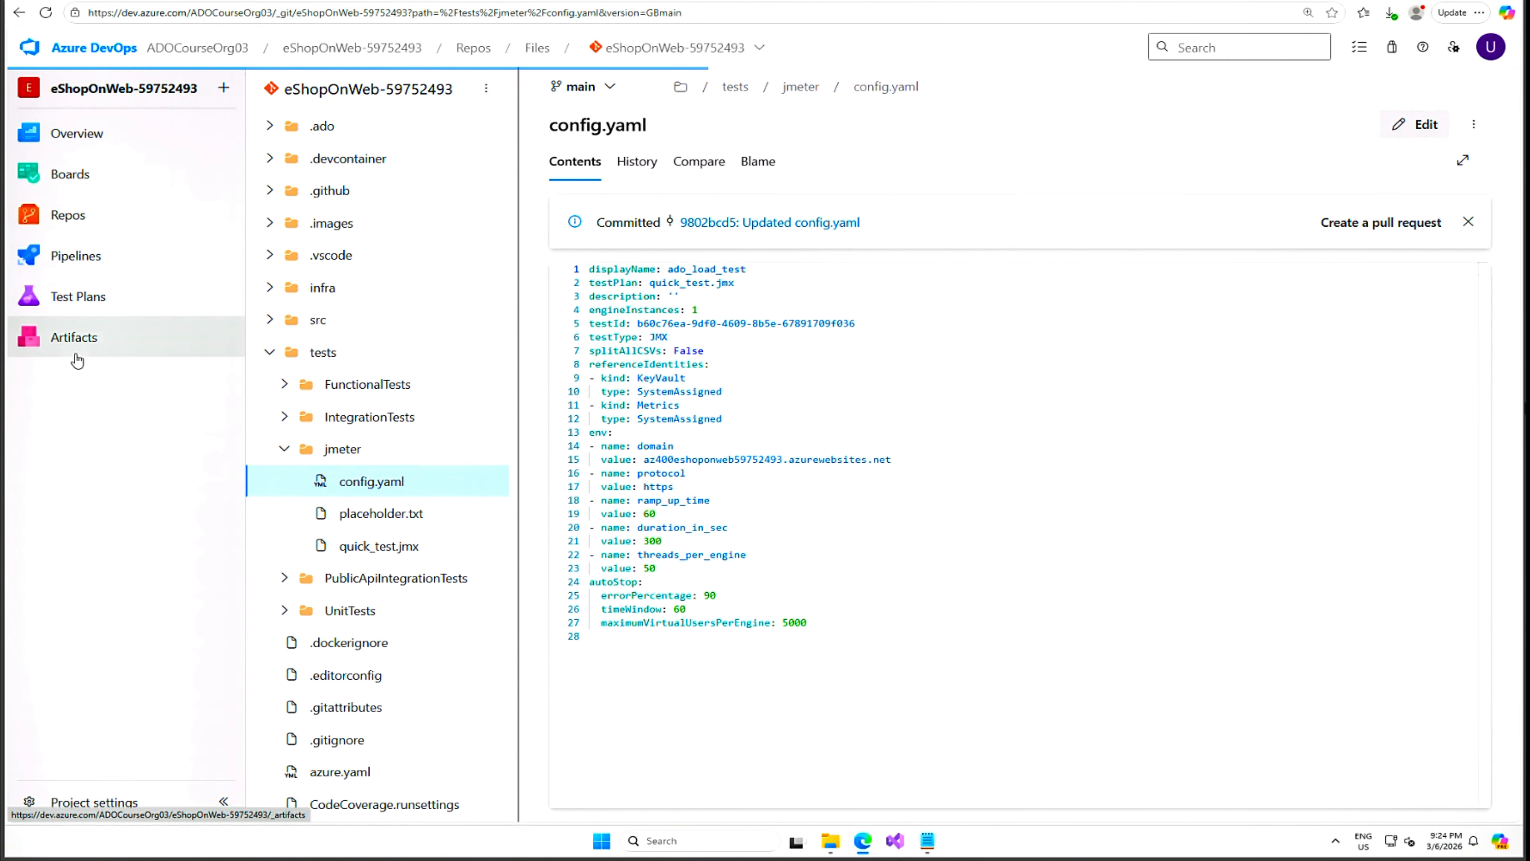
mouse_move(91, 259)
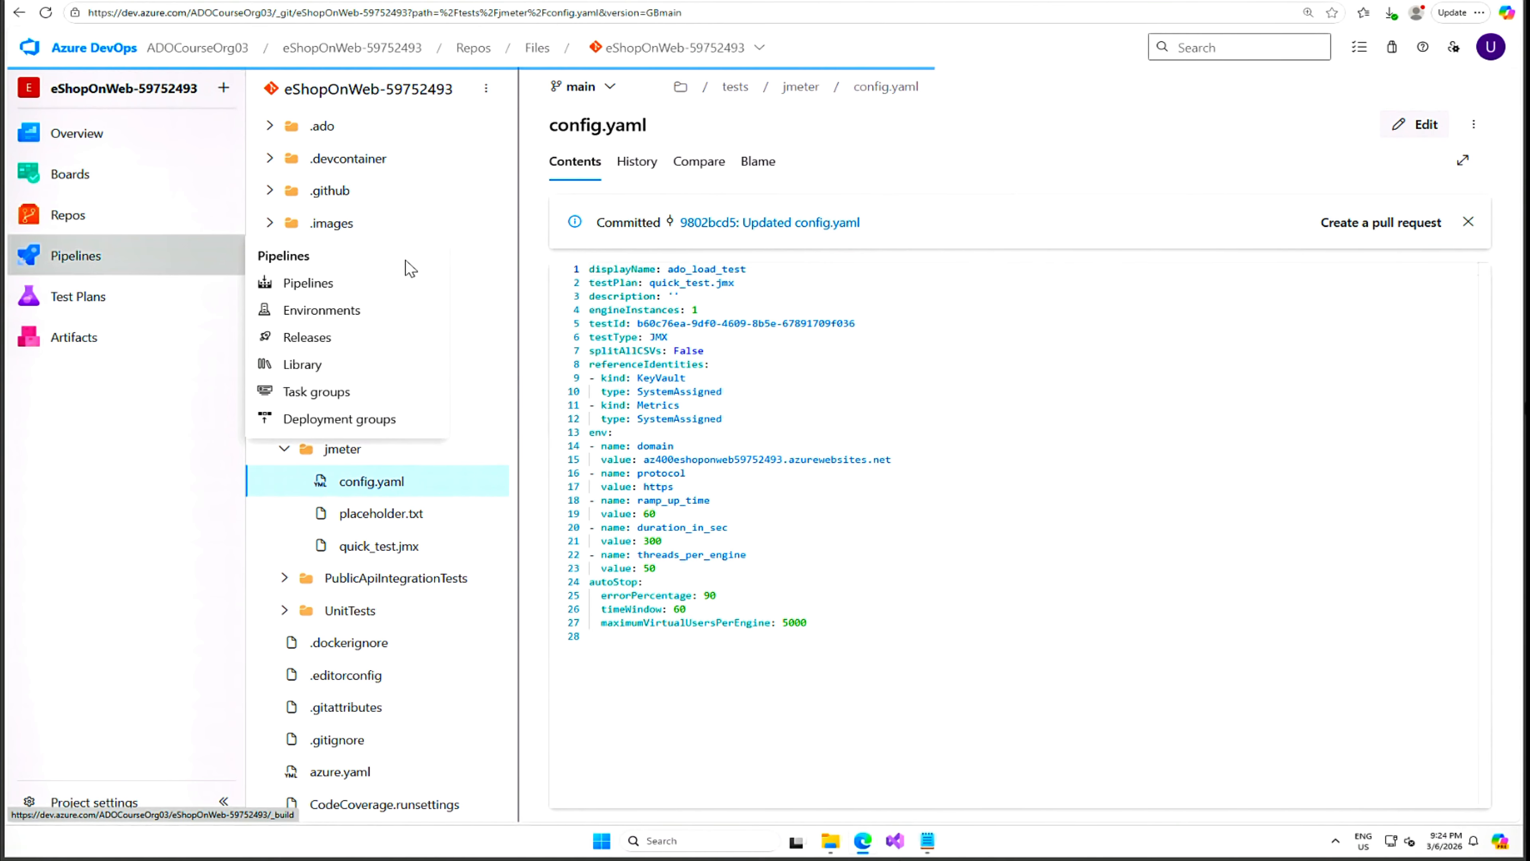
click(249, 259)
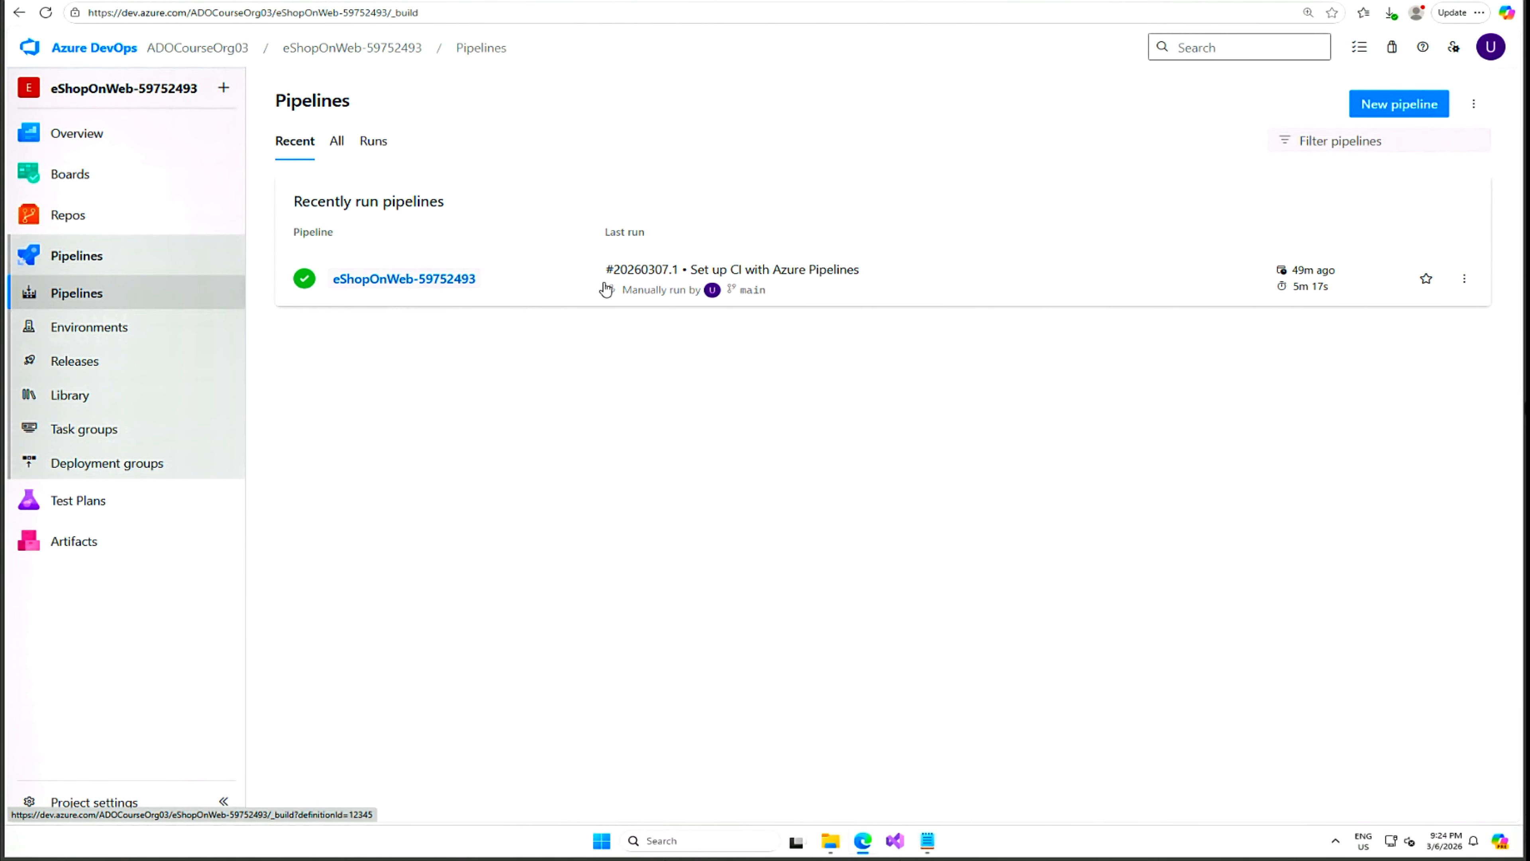
click(1465, 284)
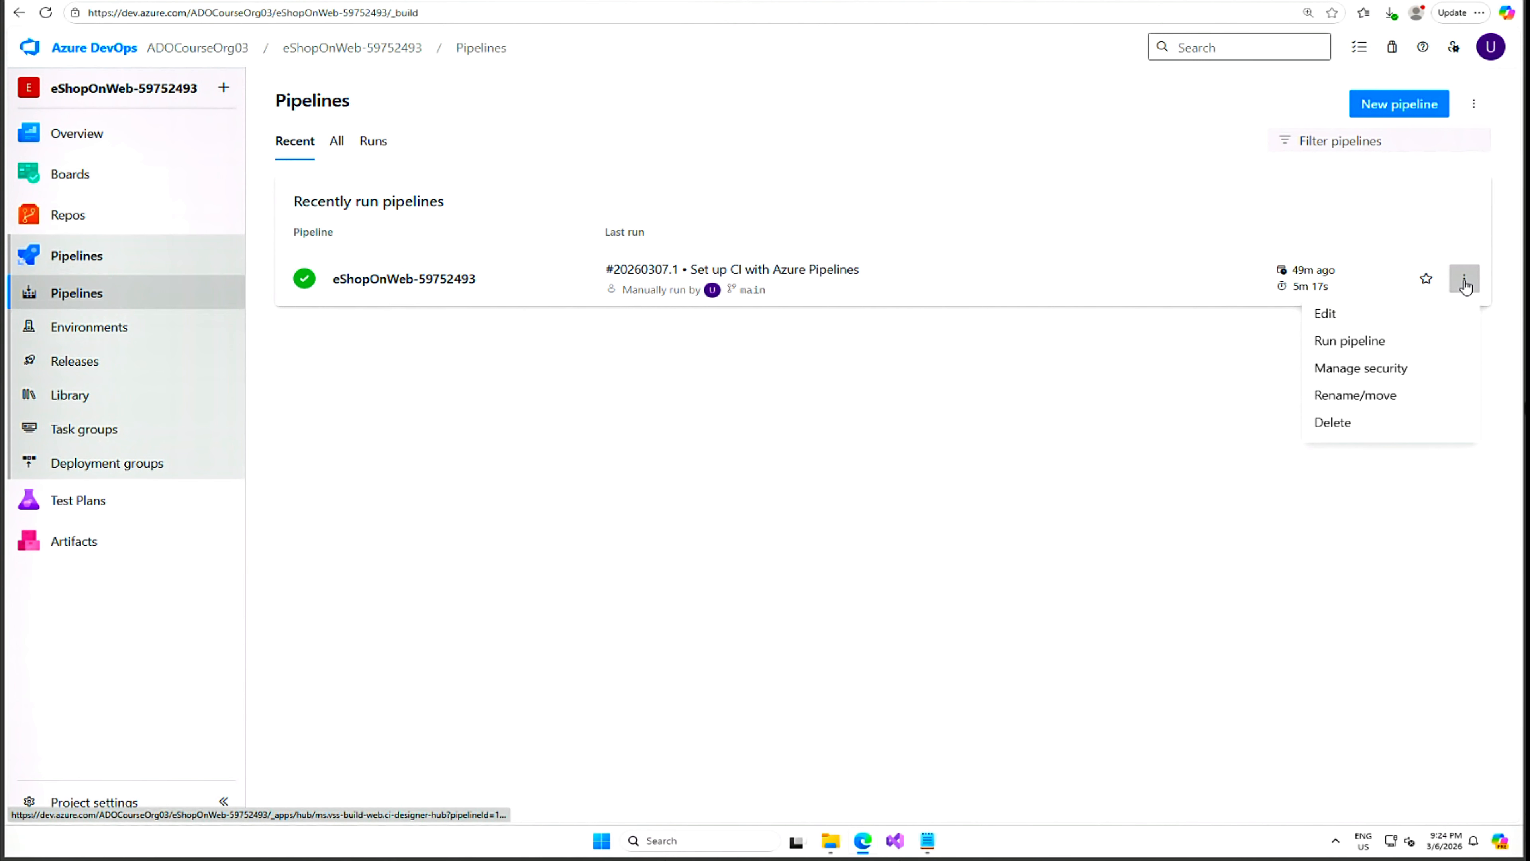
click(1347, 318)
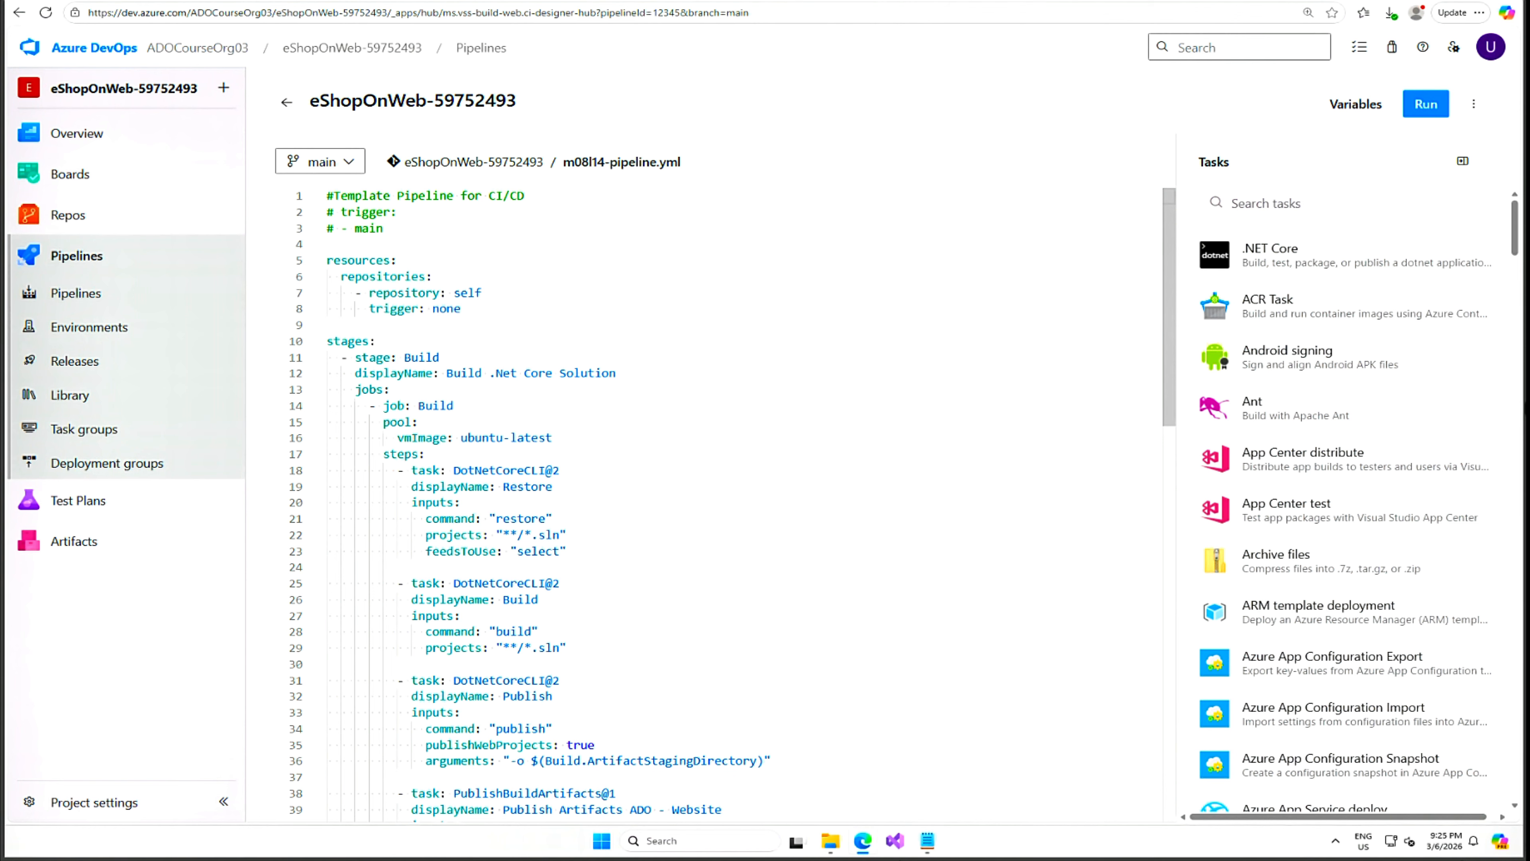
Insert empty lines after the DownloadBuildArtifacts task's downloadPath line in the Deploy stage.
scroll(723, 501, down, 7)
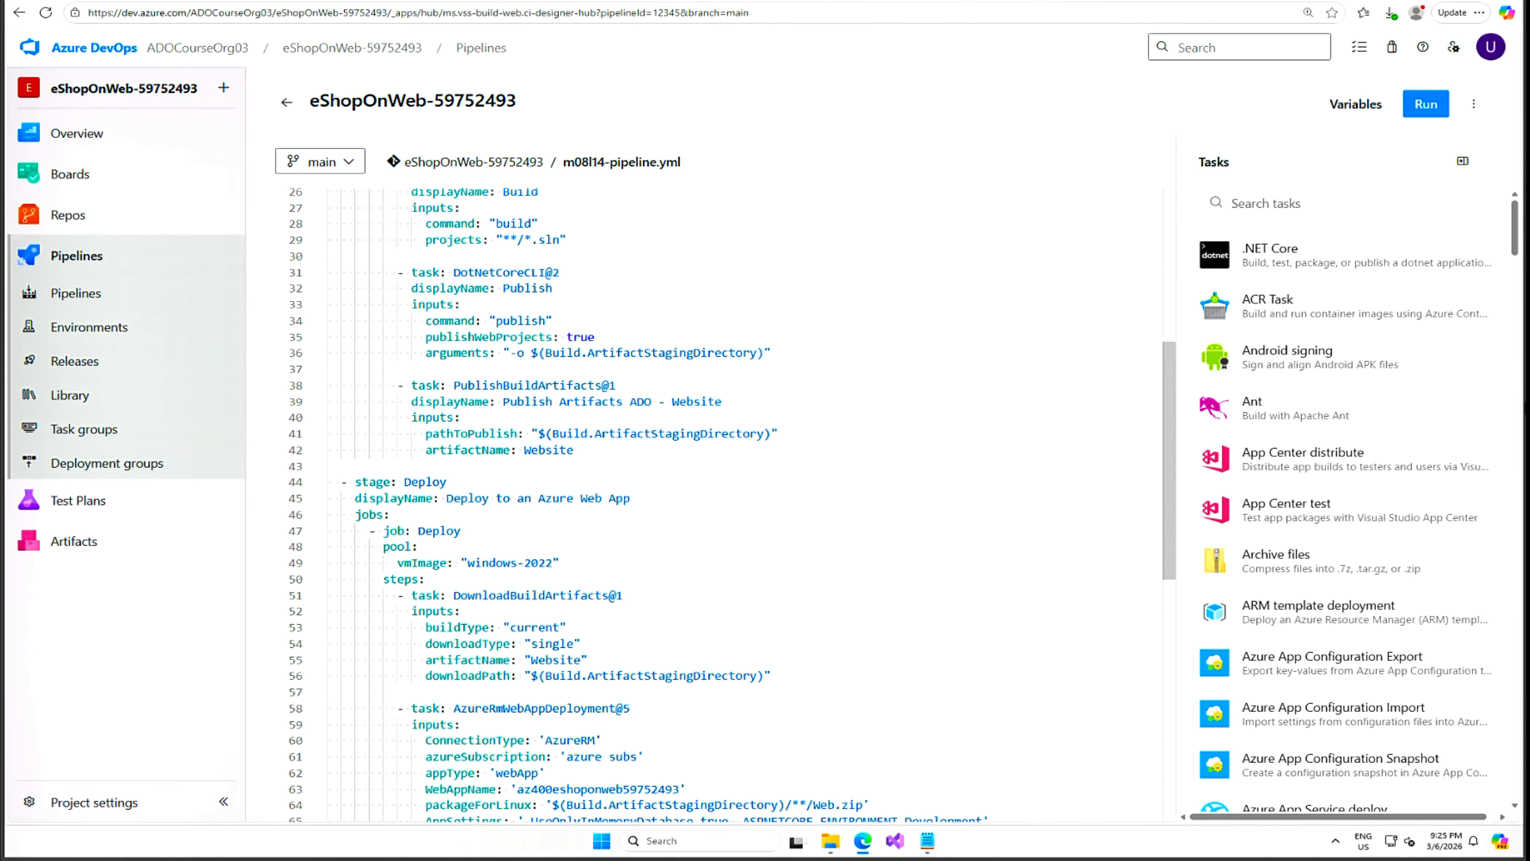
click(440, 676)
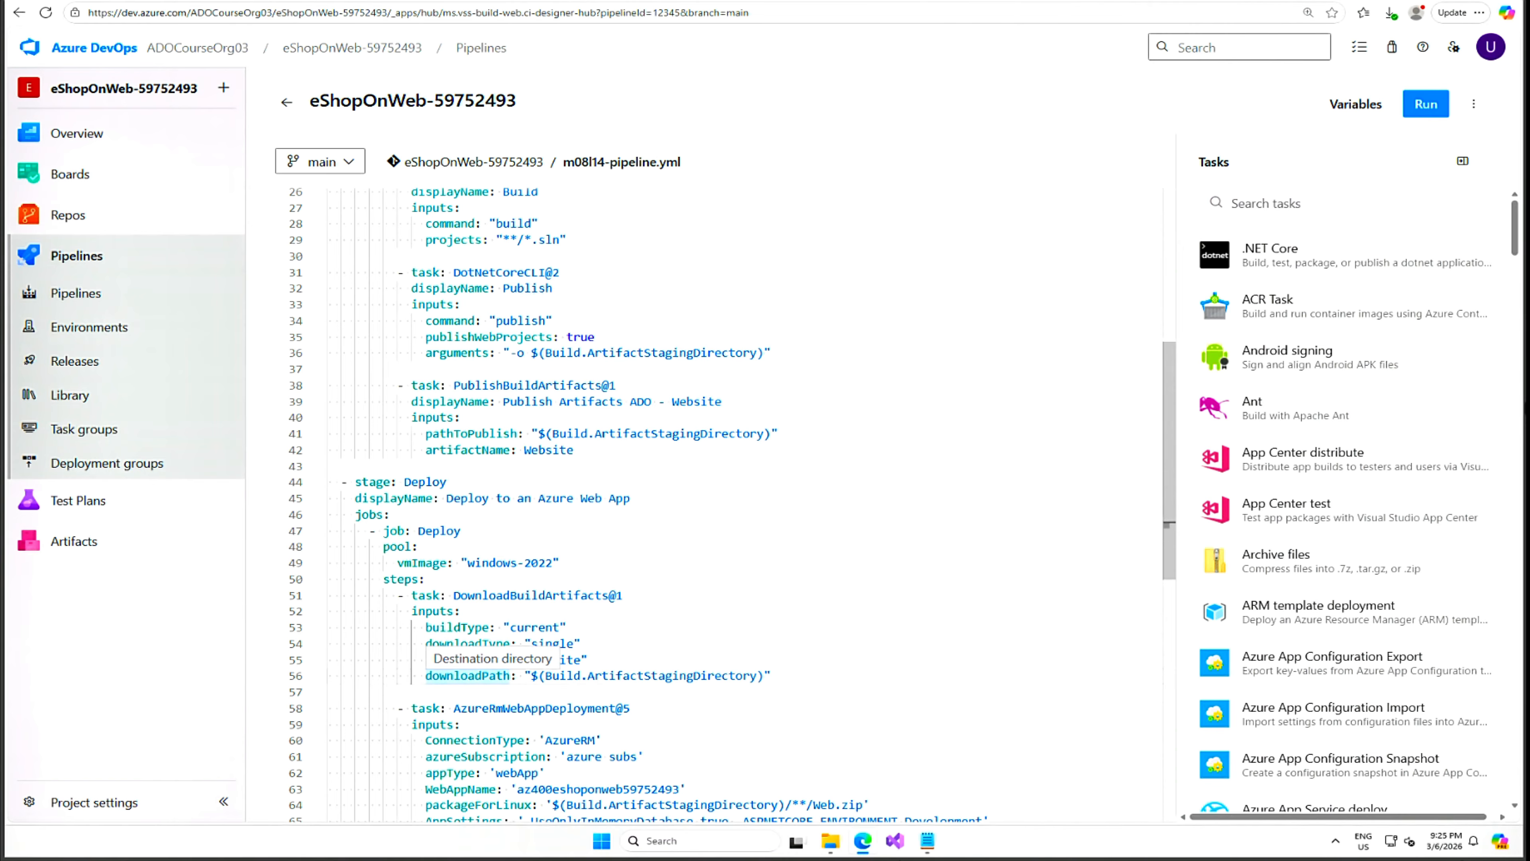
click(772, 676)
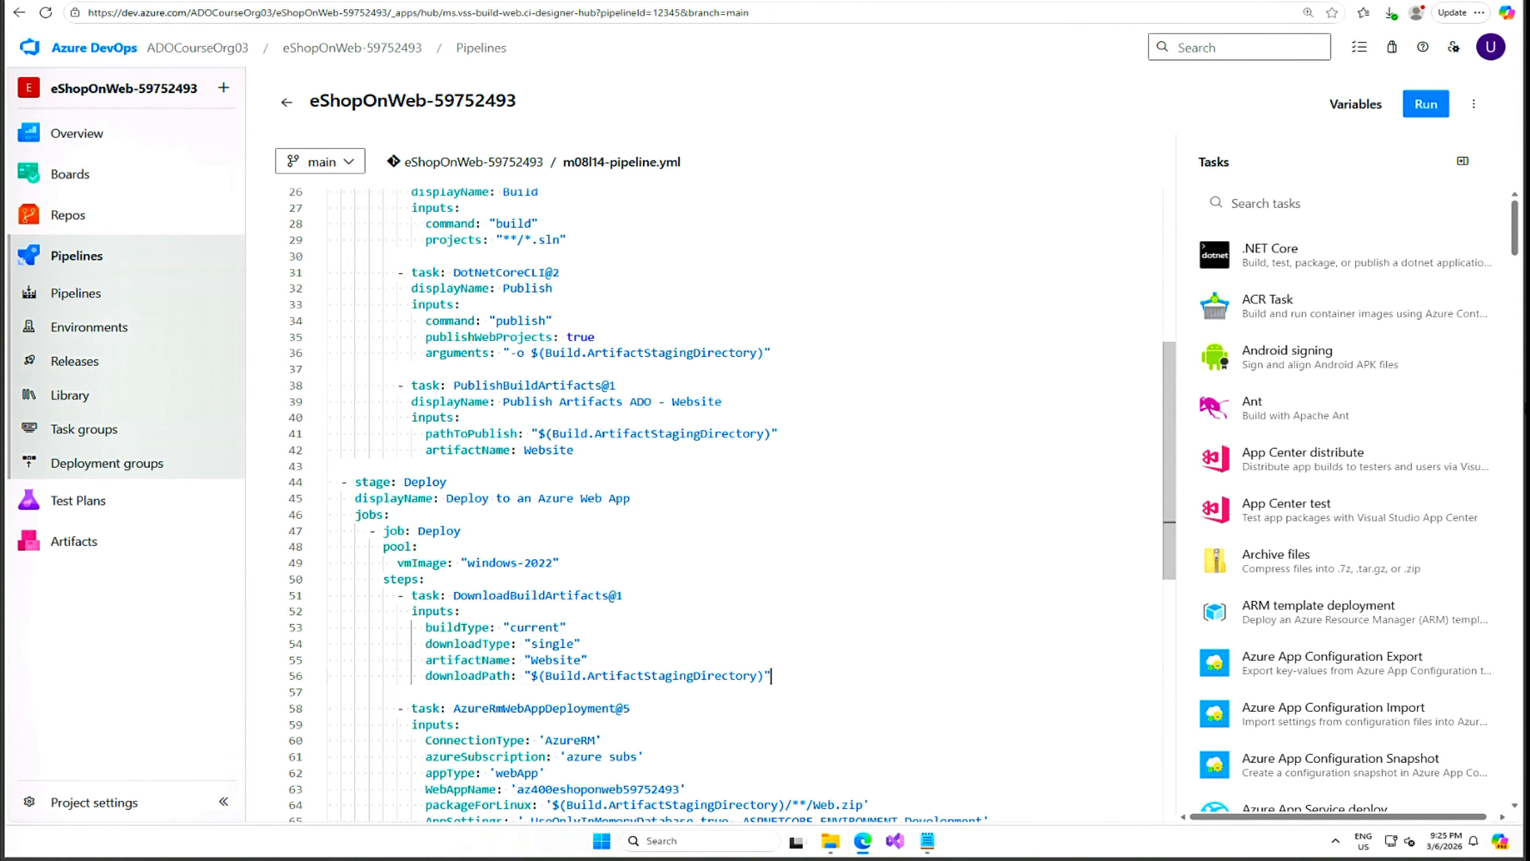
key(Return)
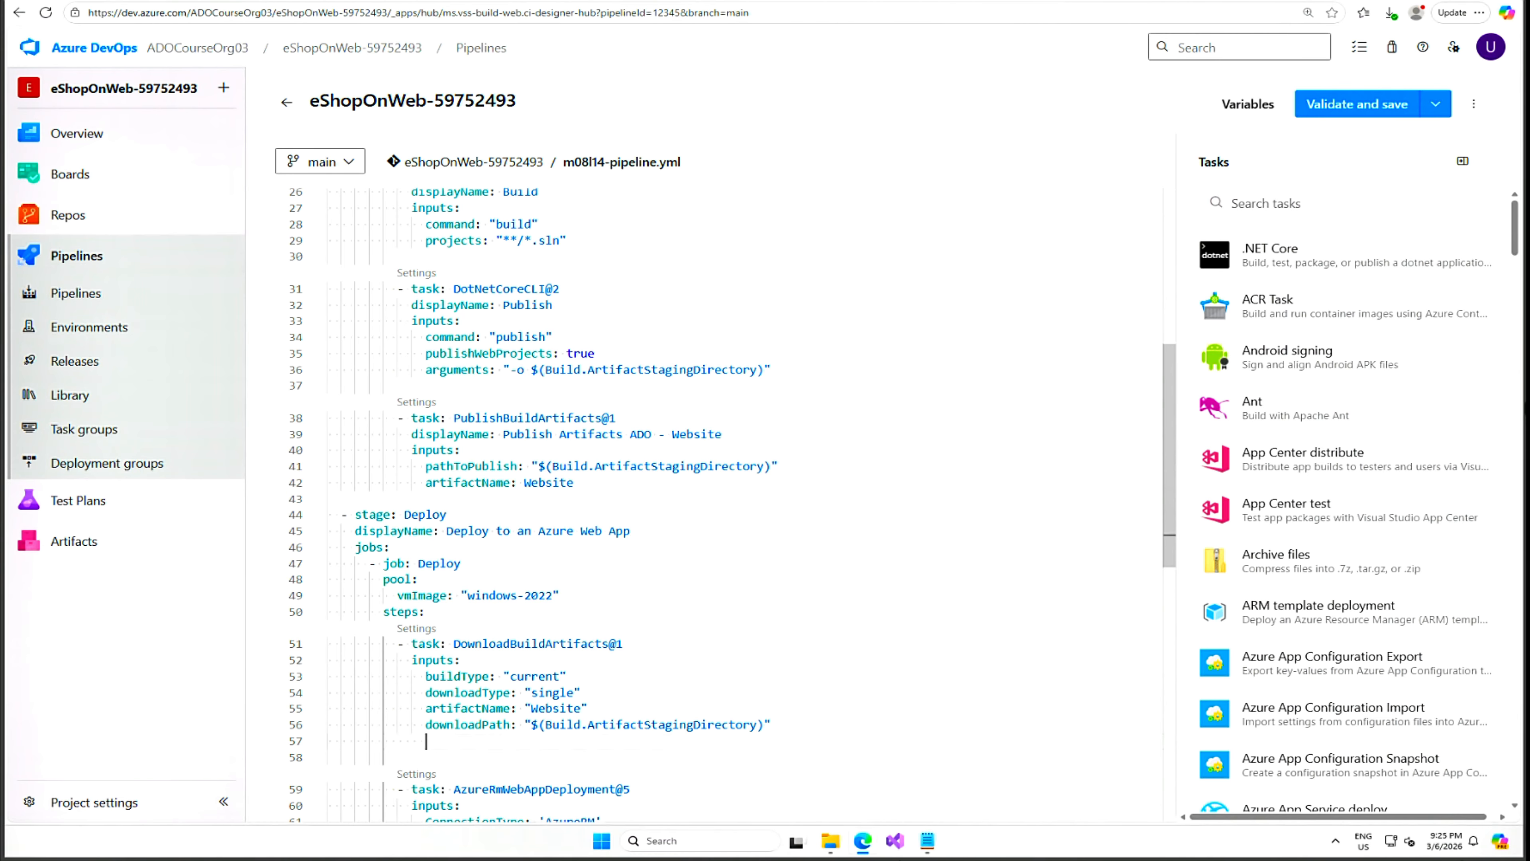
scroll(602, 483, down, 1)
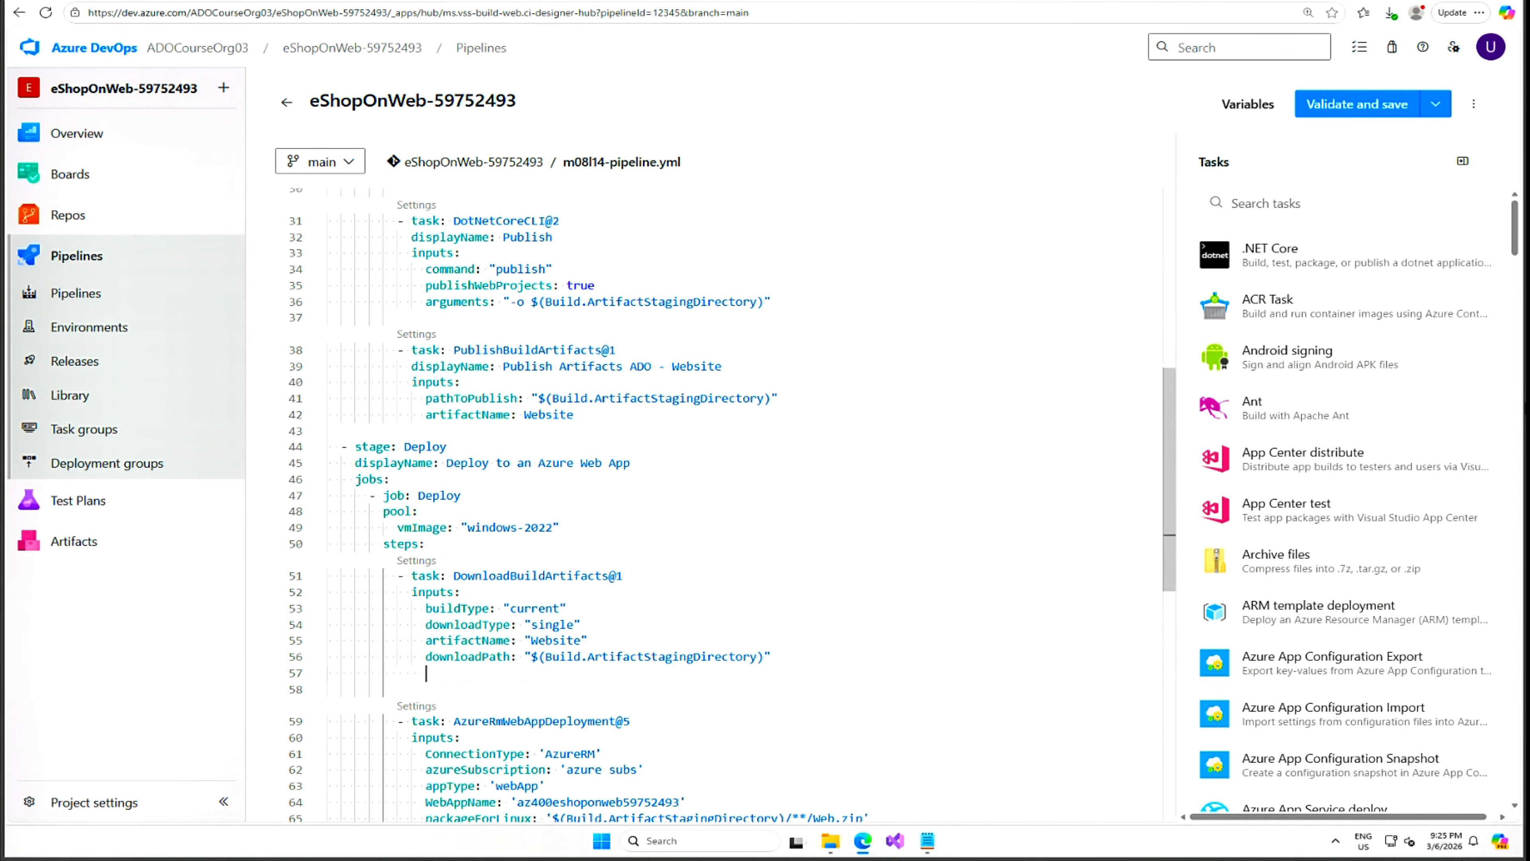
scroll(603, 482, down, 1)
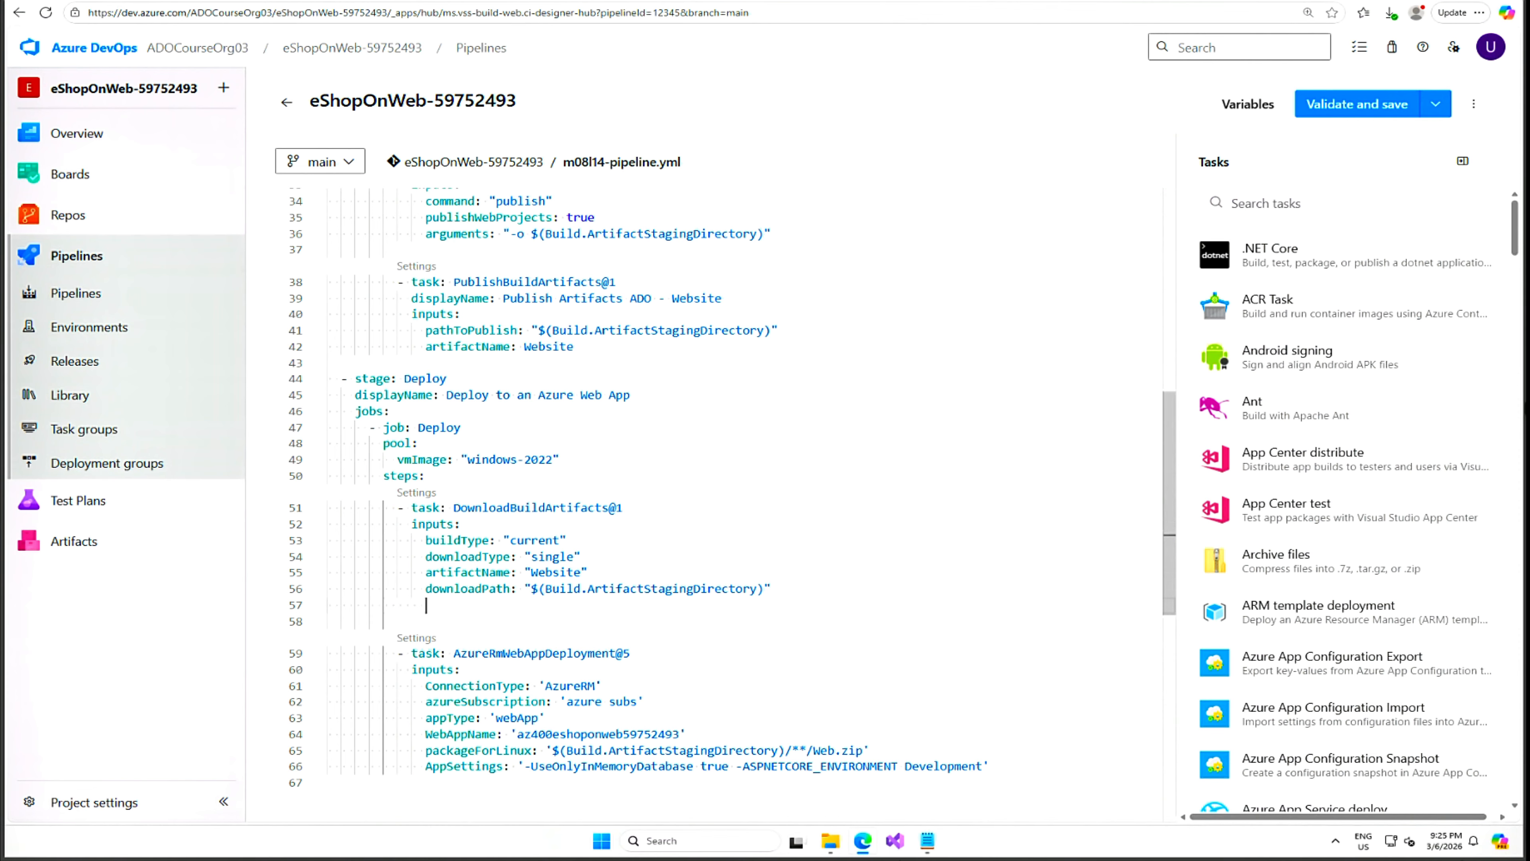
key(Return)
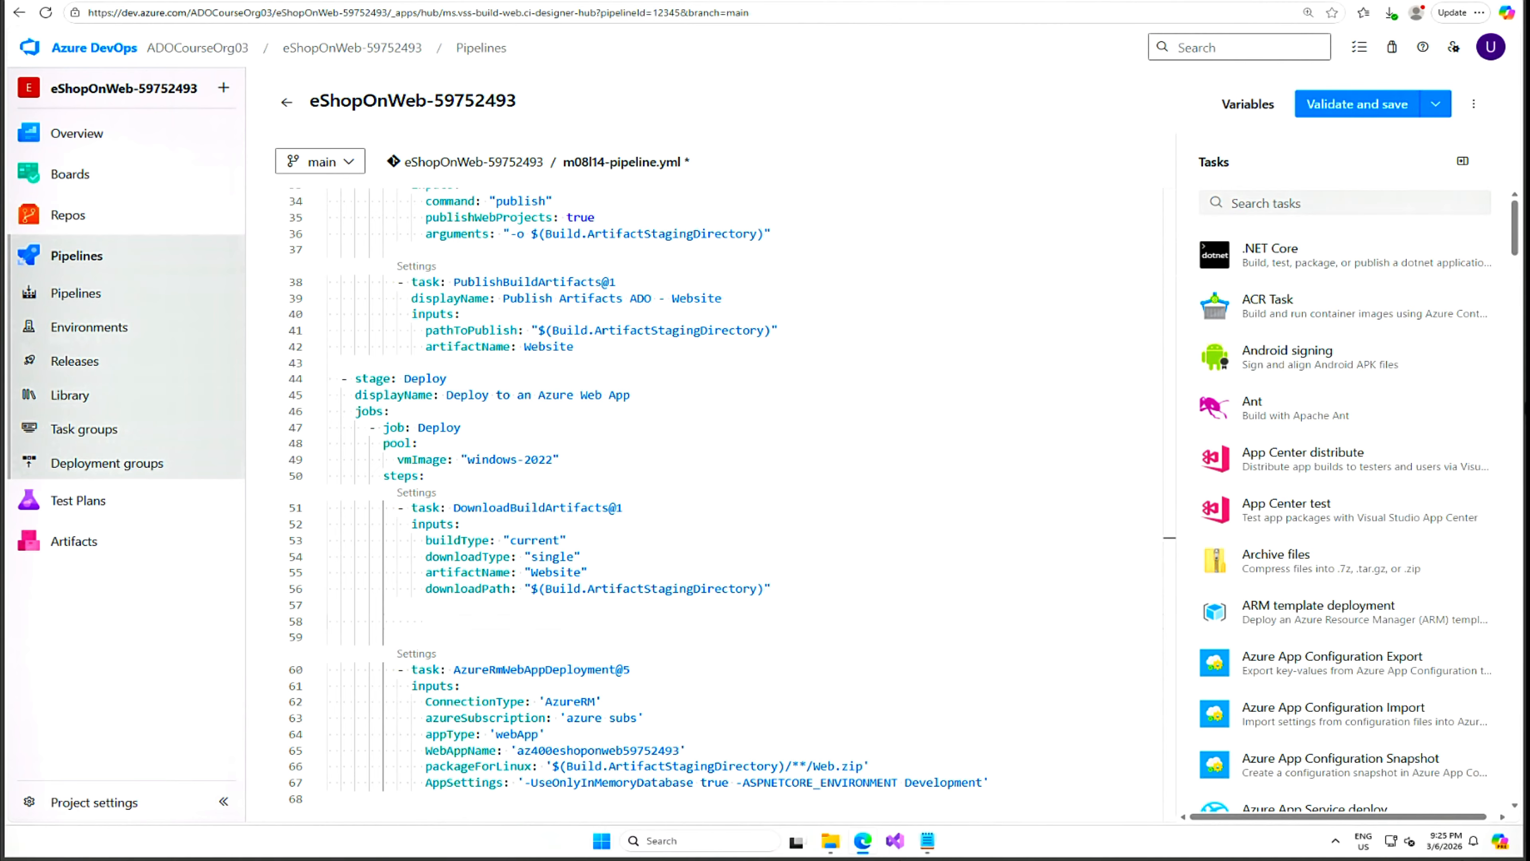
Add the Azure Load Testing task and paste the config.yaml path as its load test file.
click(1326, 203)
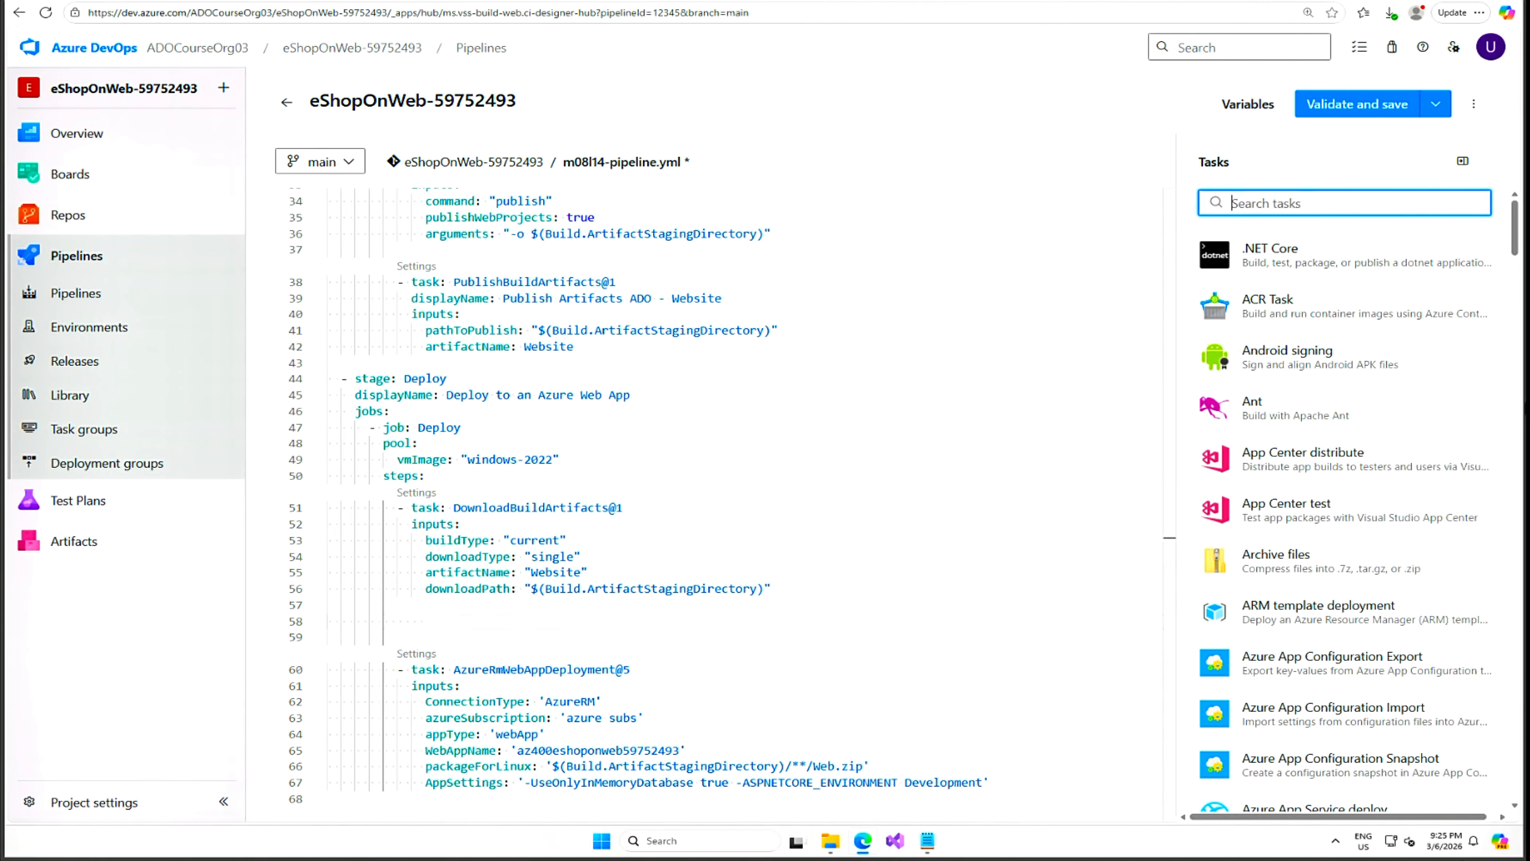
text(Azure load)
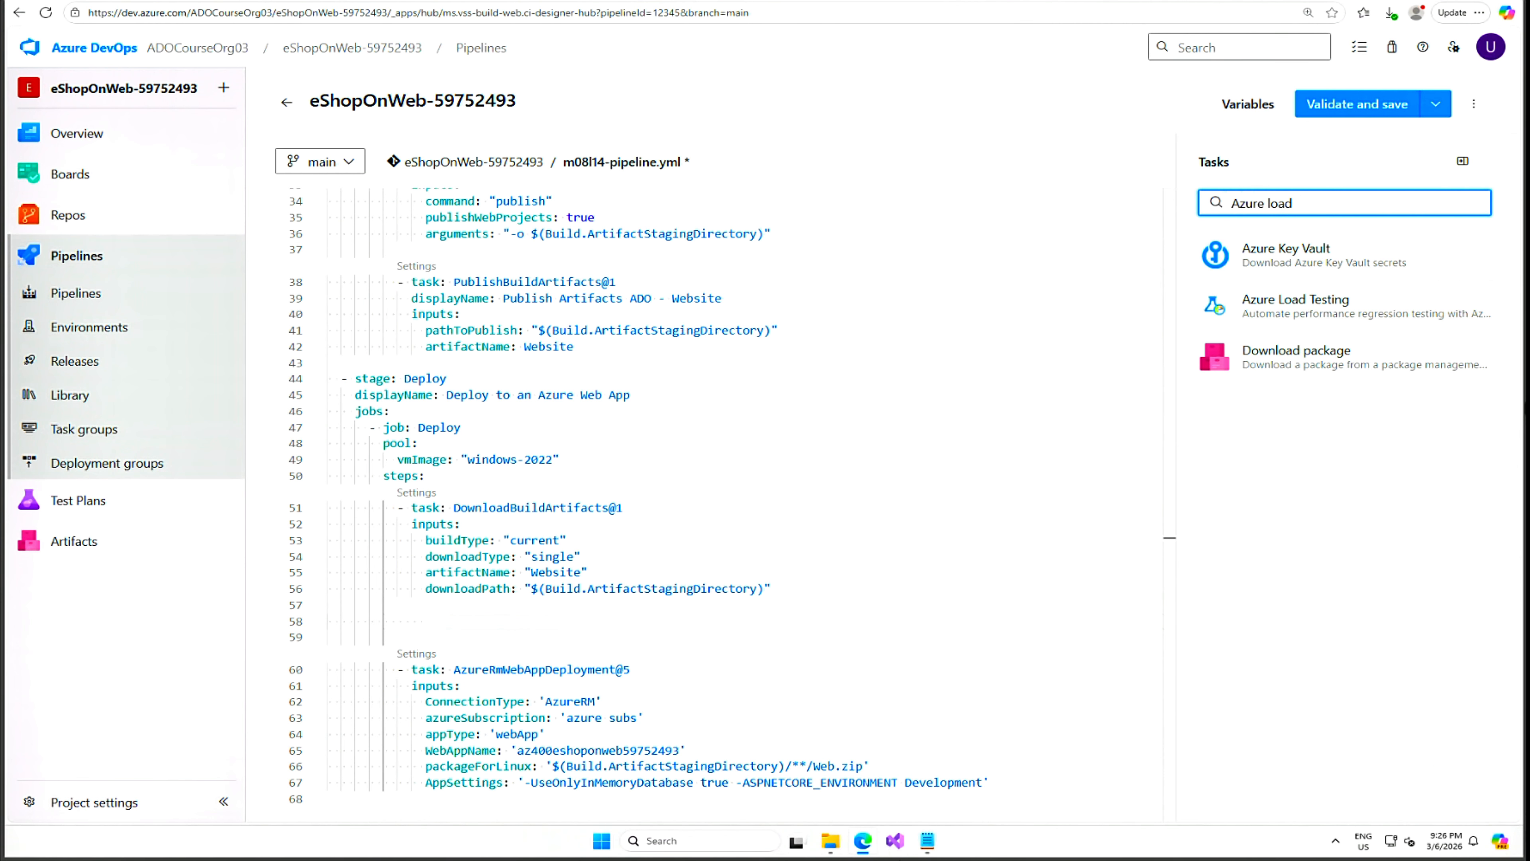
click(1362, 308)
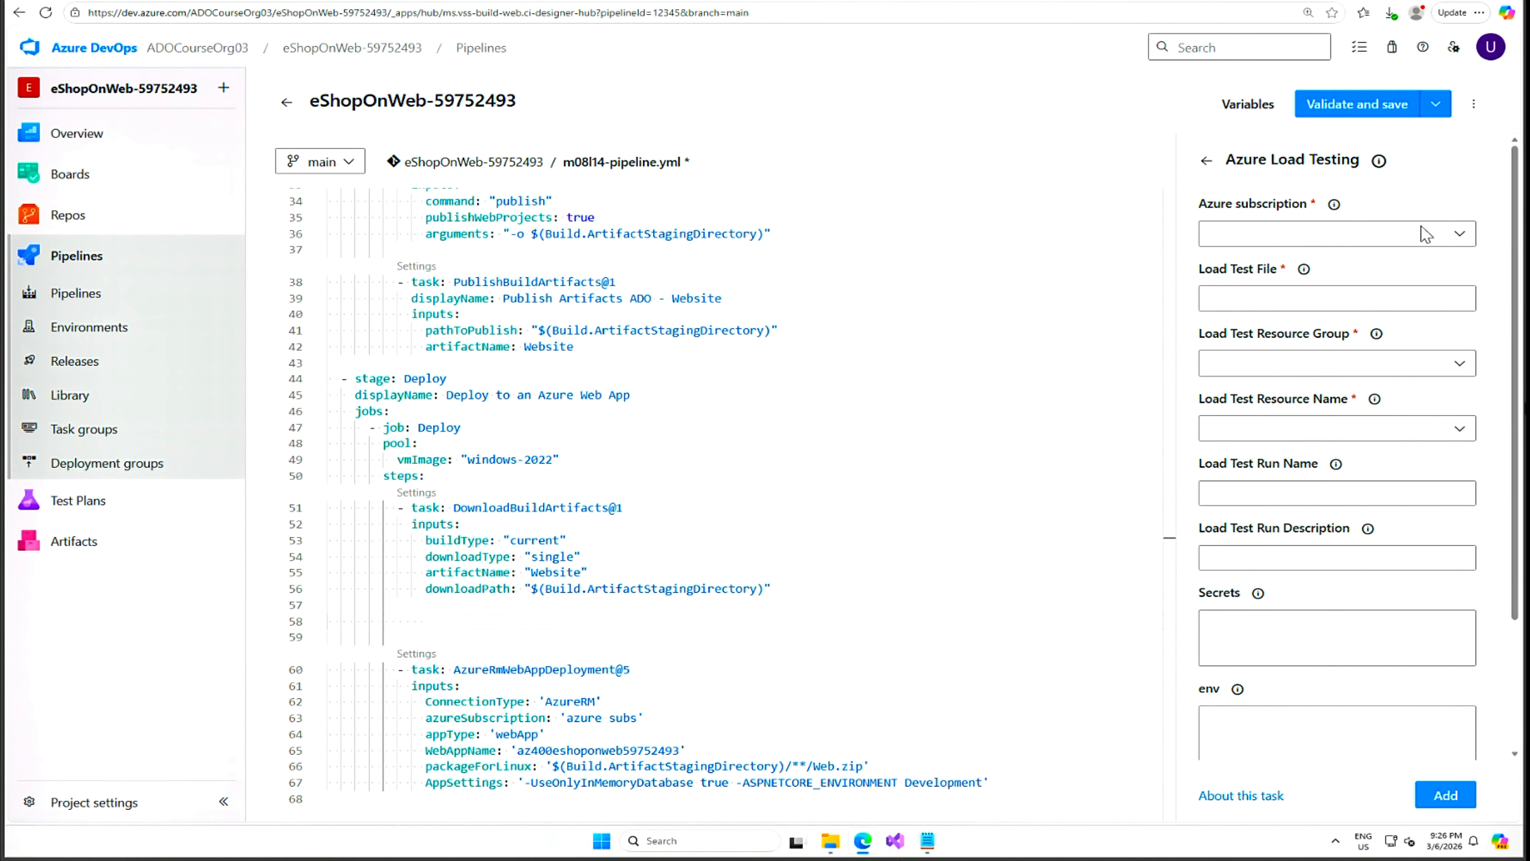
click(1460, 240)
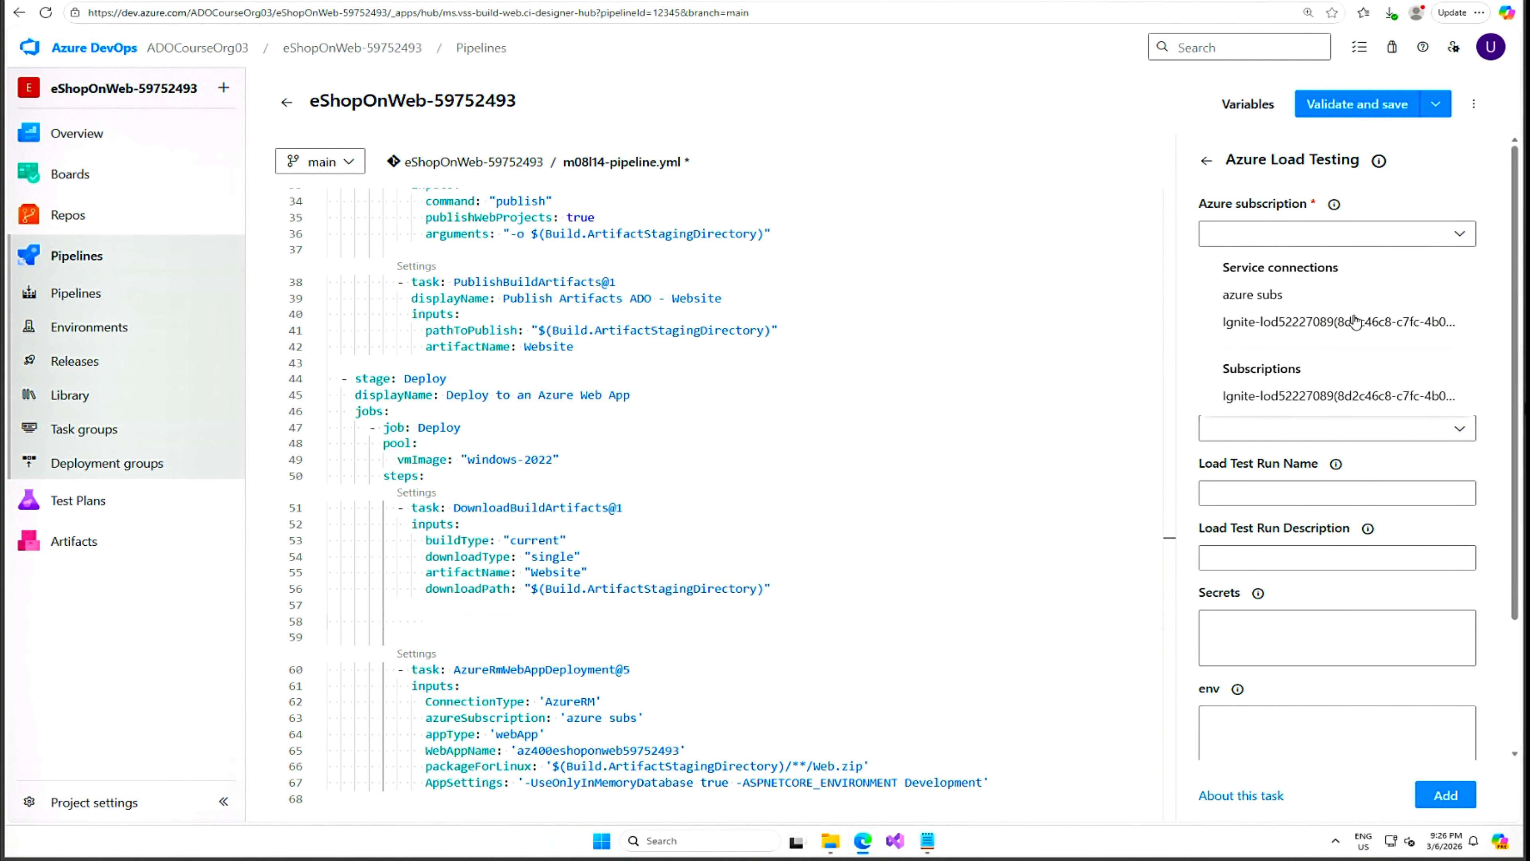
click(1284, 295)
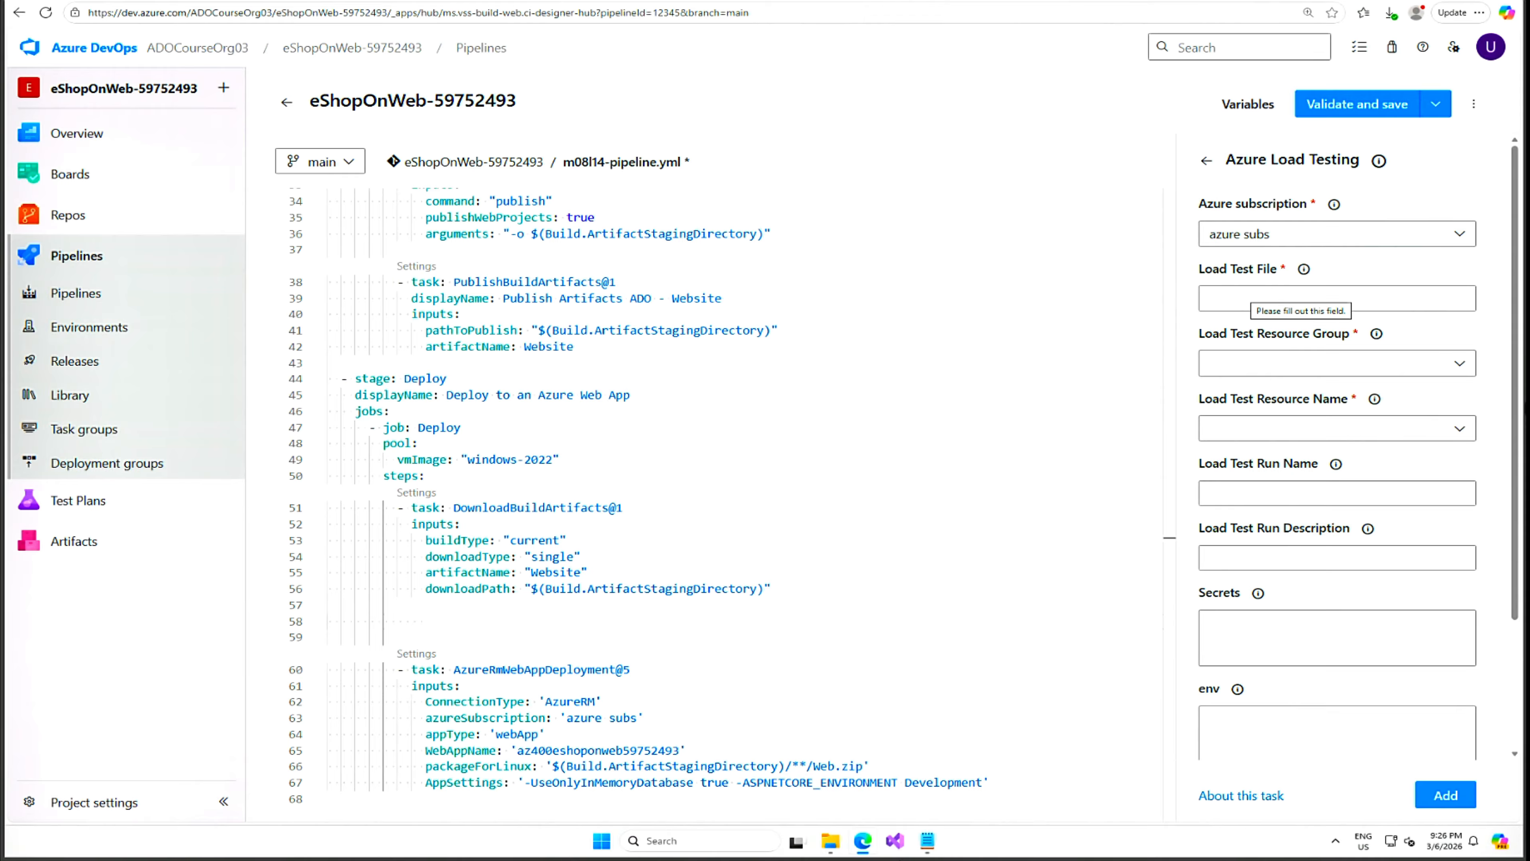
click(1246, 295)
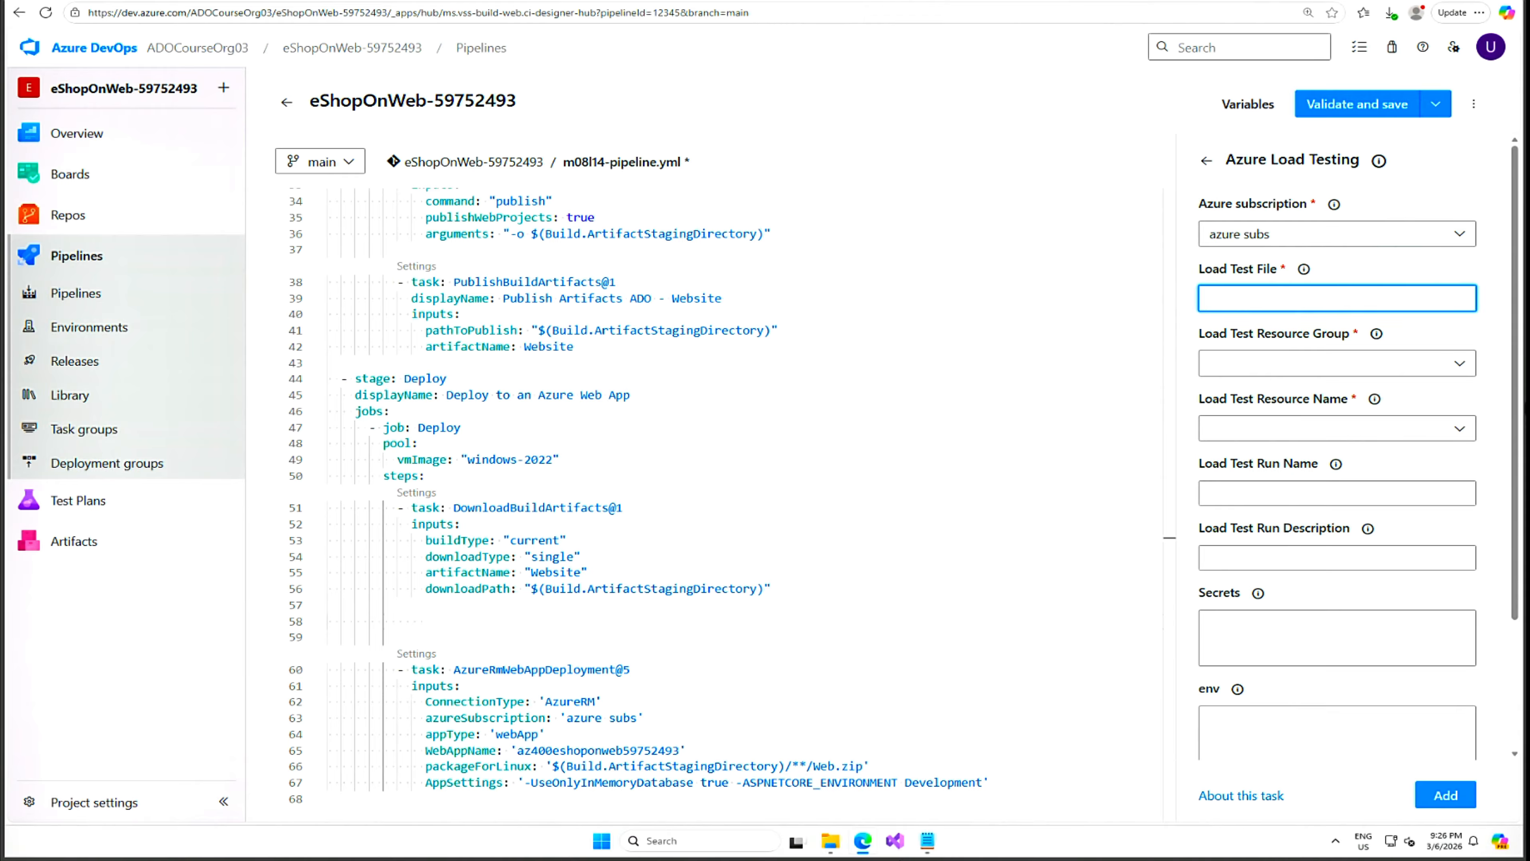
key(ctrl+v)
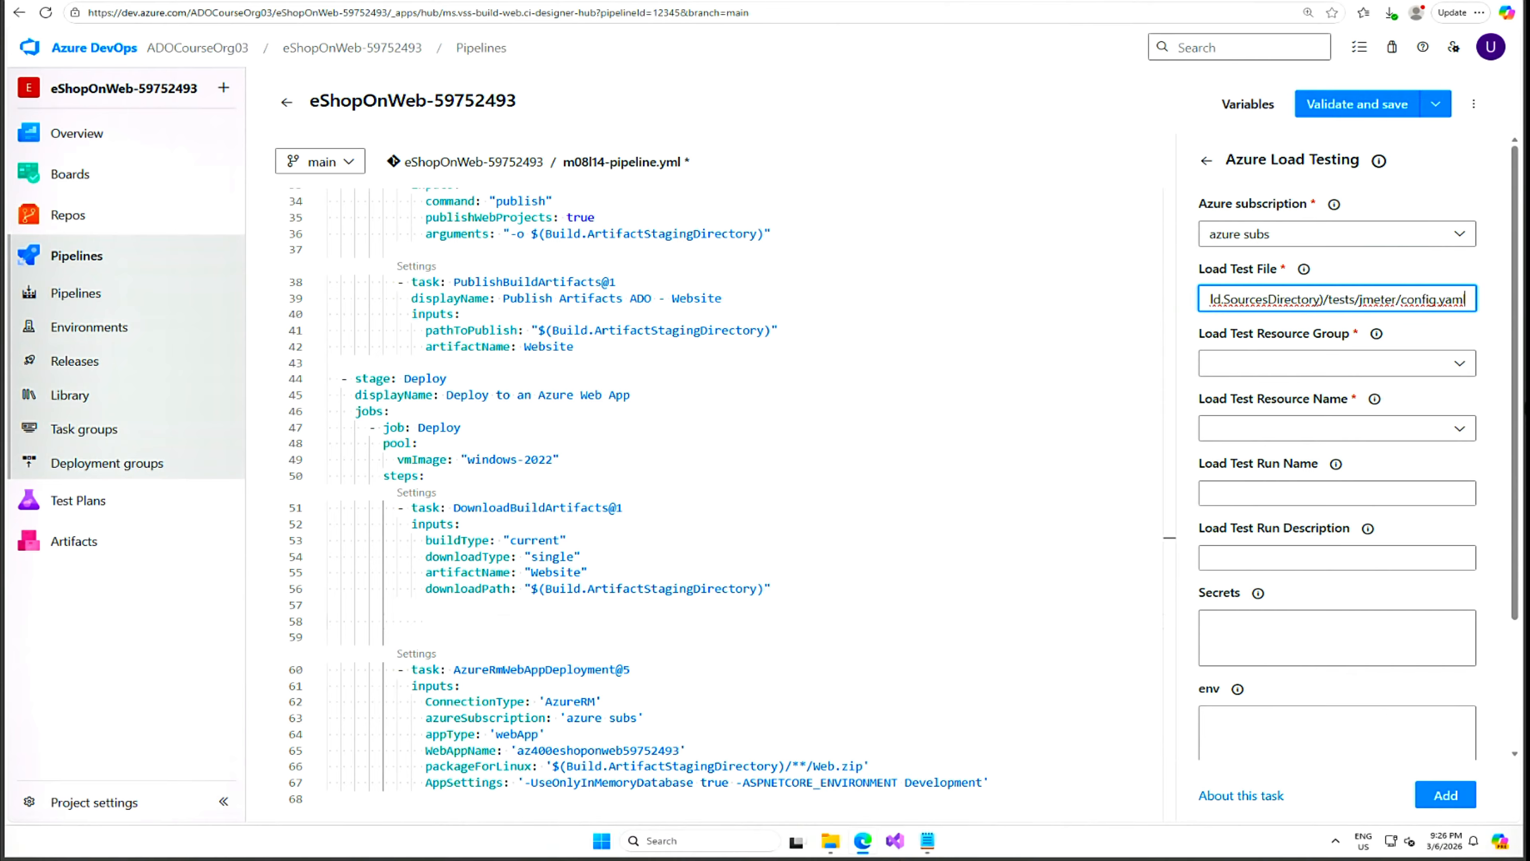
Choose the Ignite lab subscription, resource group az400m08l14-RG and resource eShopOnWebLoadTesting-59752493.
click(1461, 239)
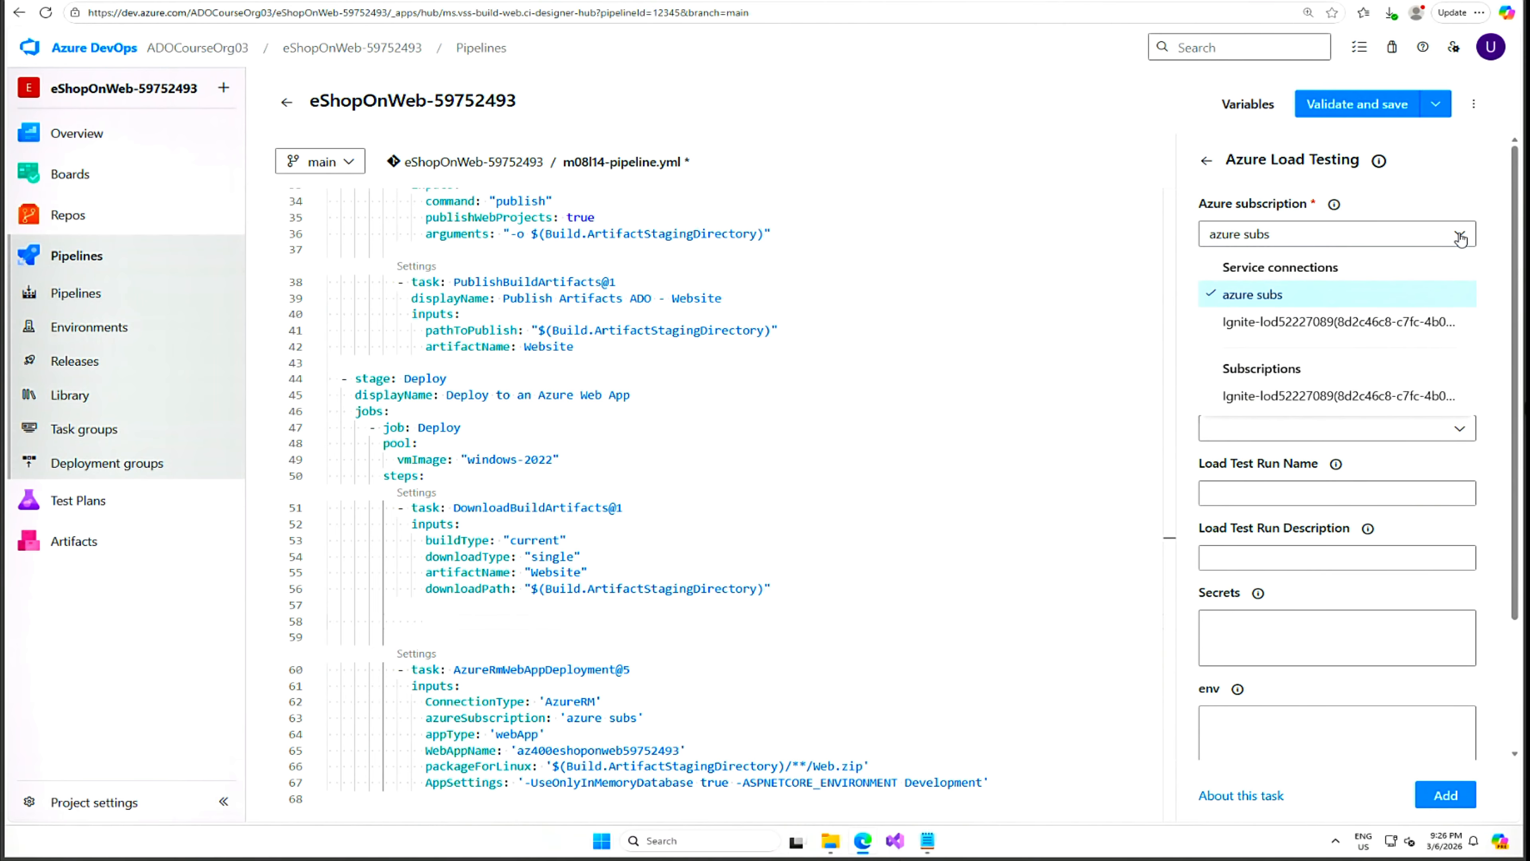
click(1307, 322)
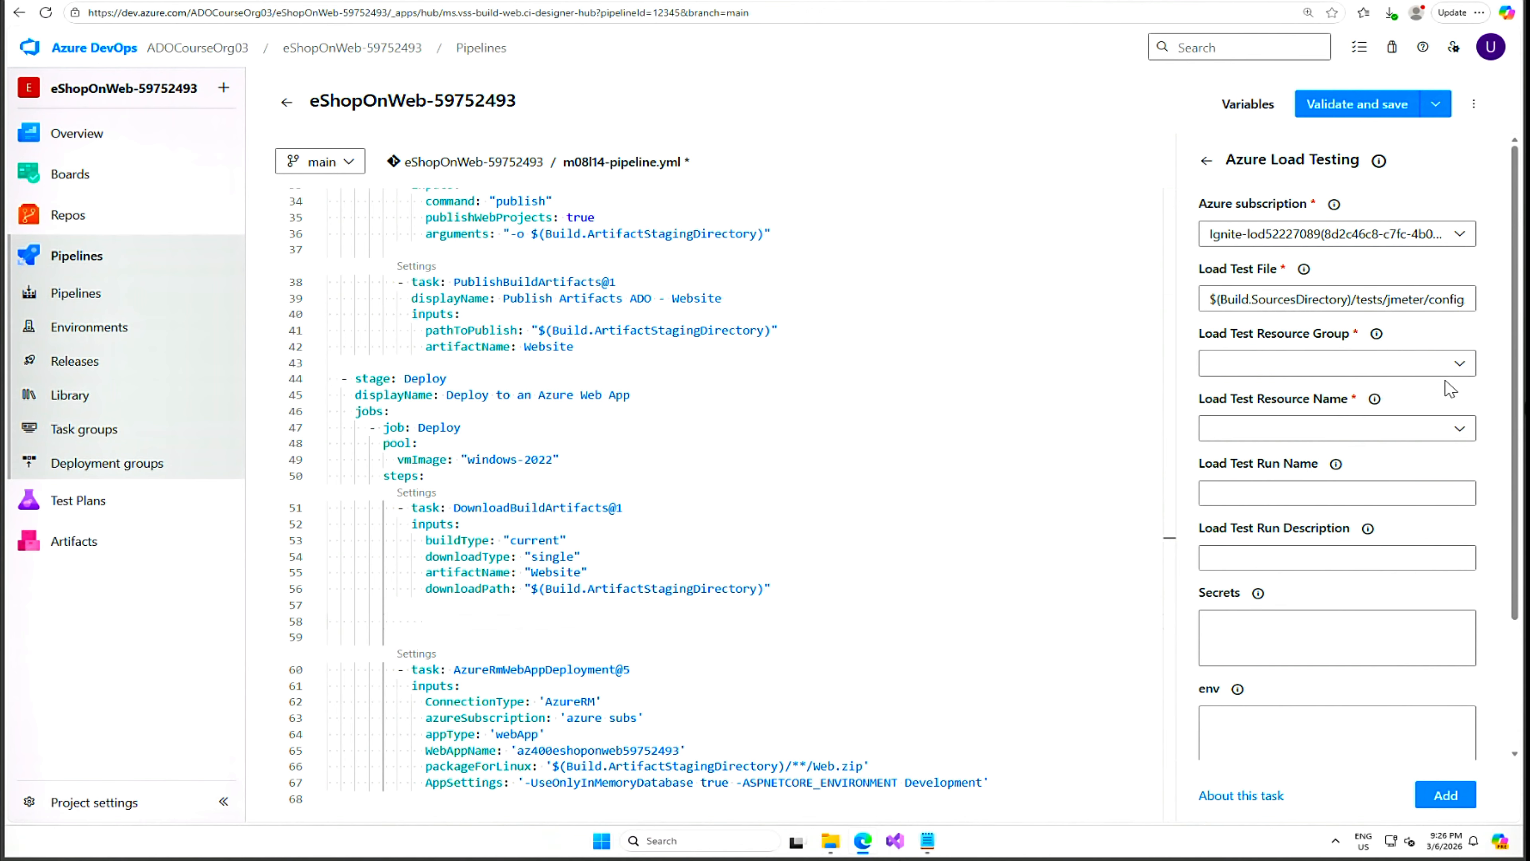
click(1459, 368)
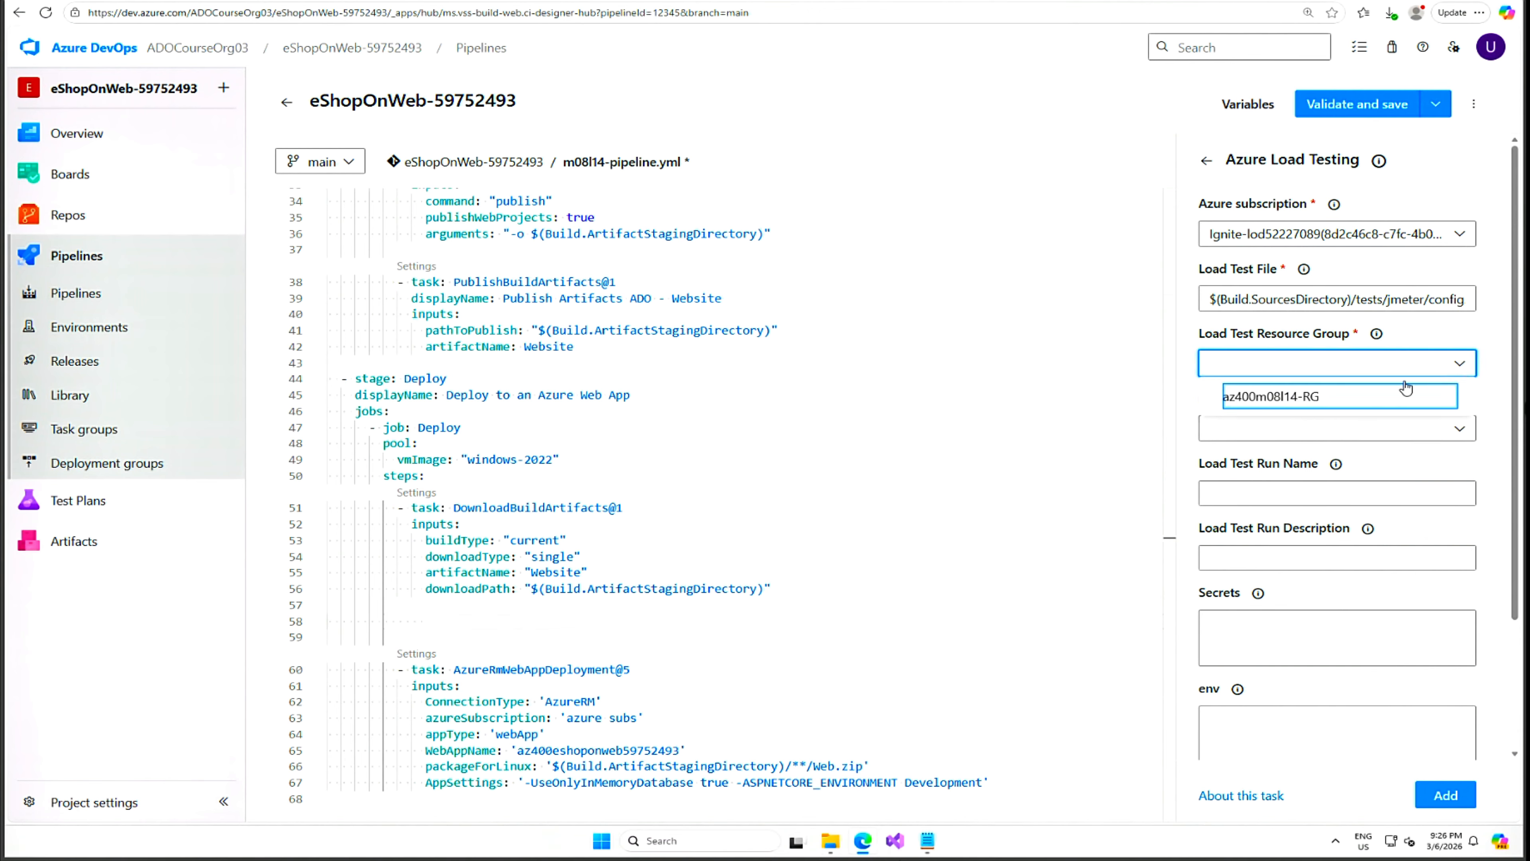
click(1352, 397)
click(1272, 426)
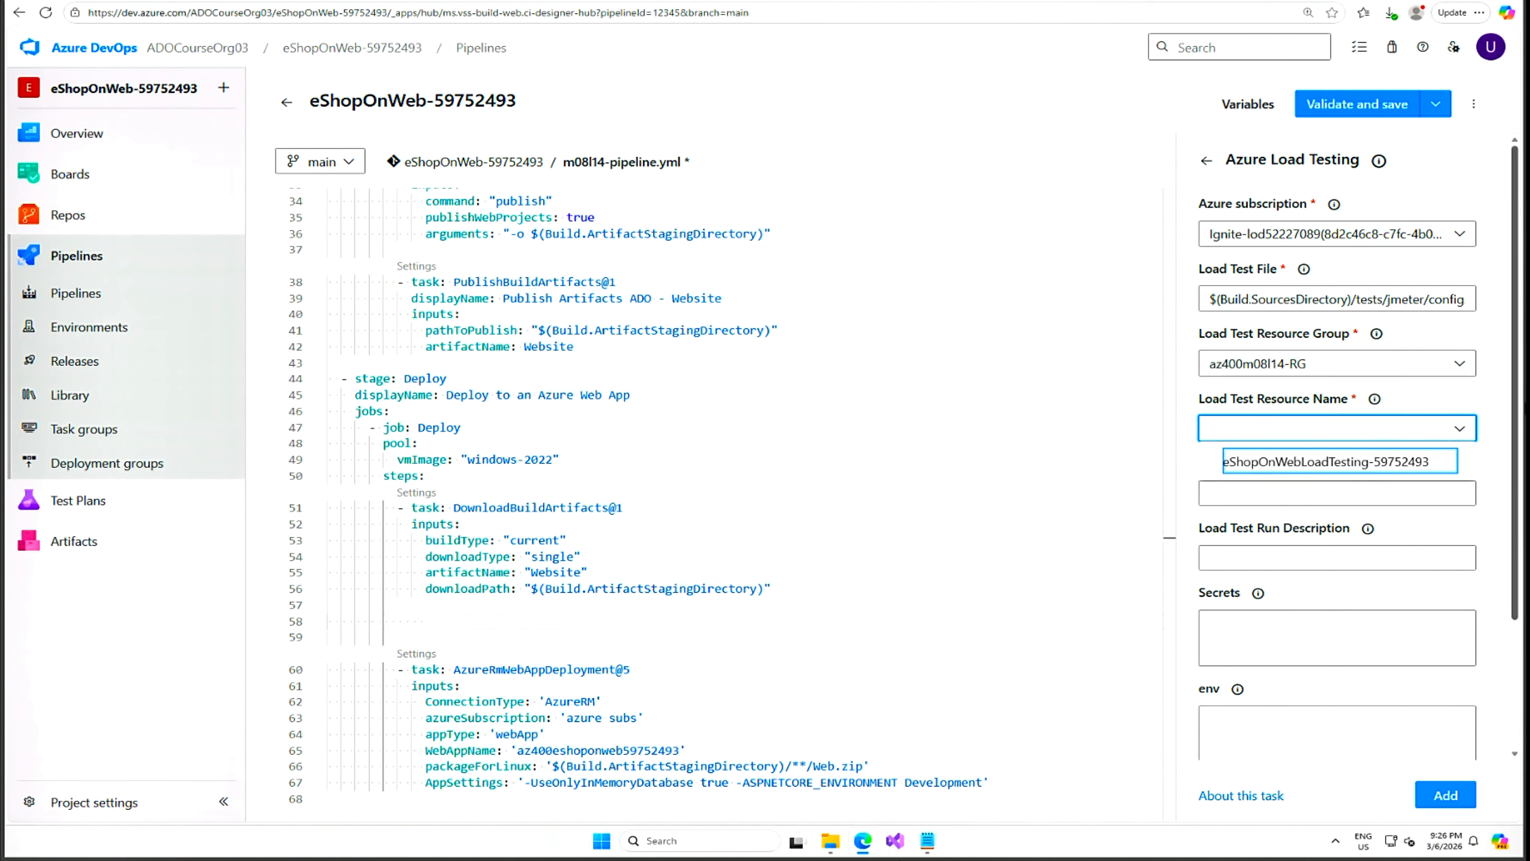
click(1420, 463)
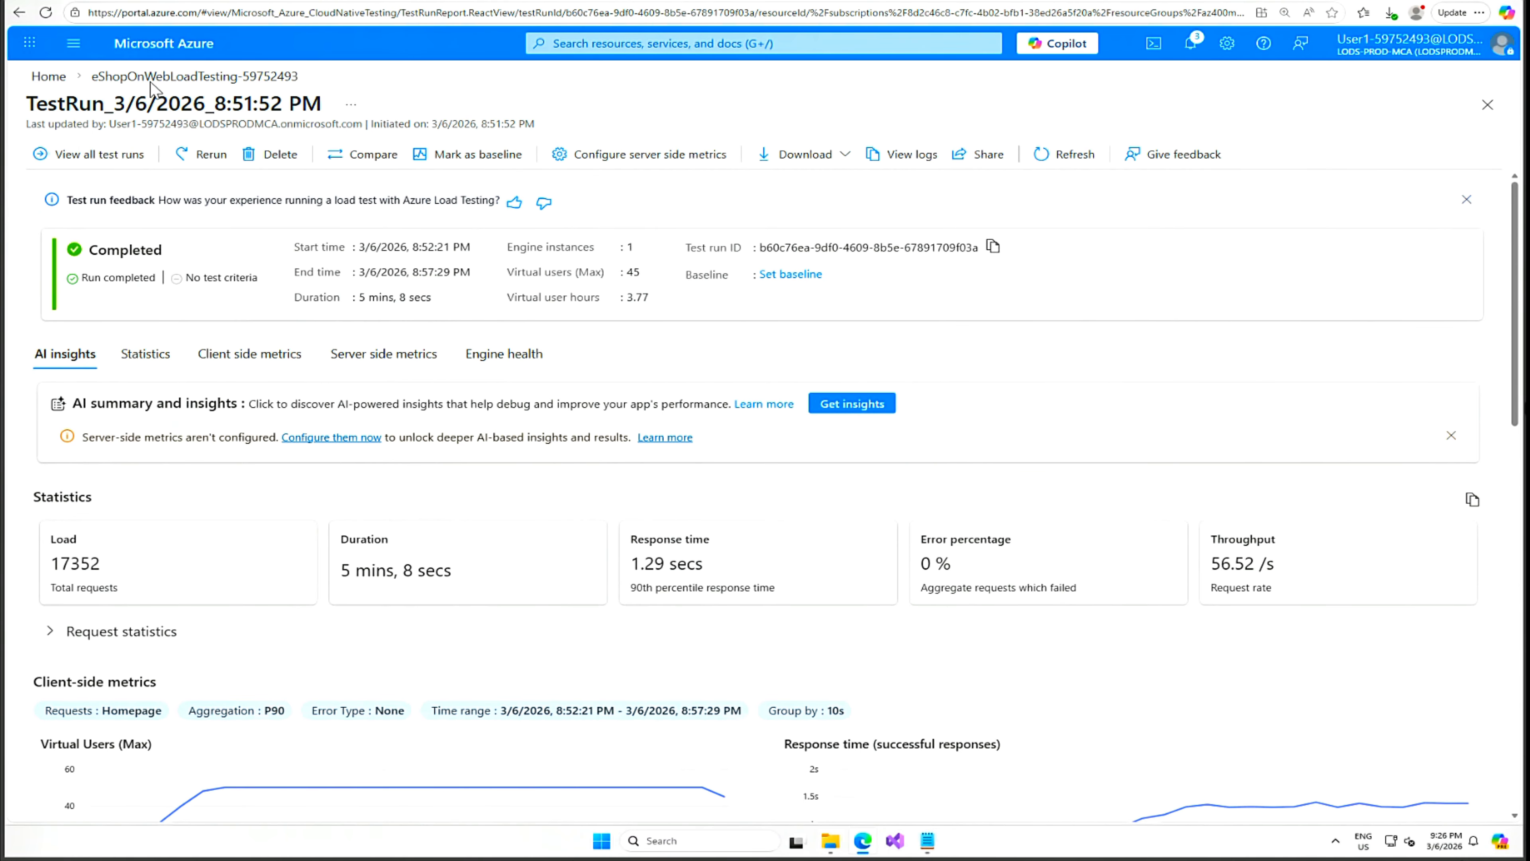
Copy the run name TestRun_3/6/2026_8:51:52 PM from the test run page title.
drag(323, 103, 27, 104)
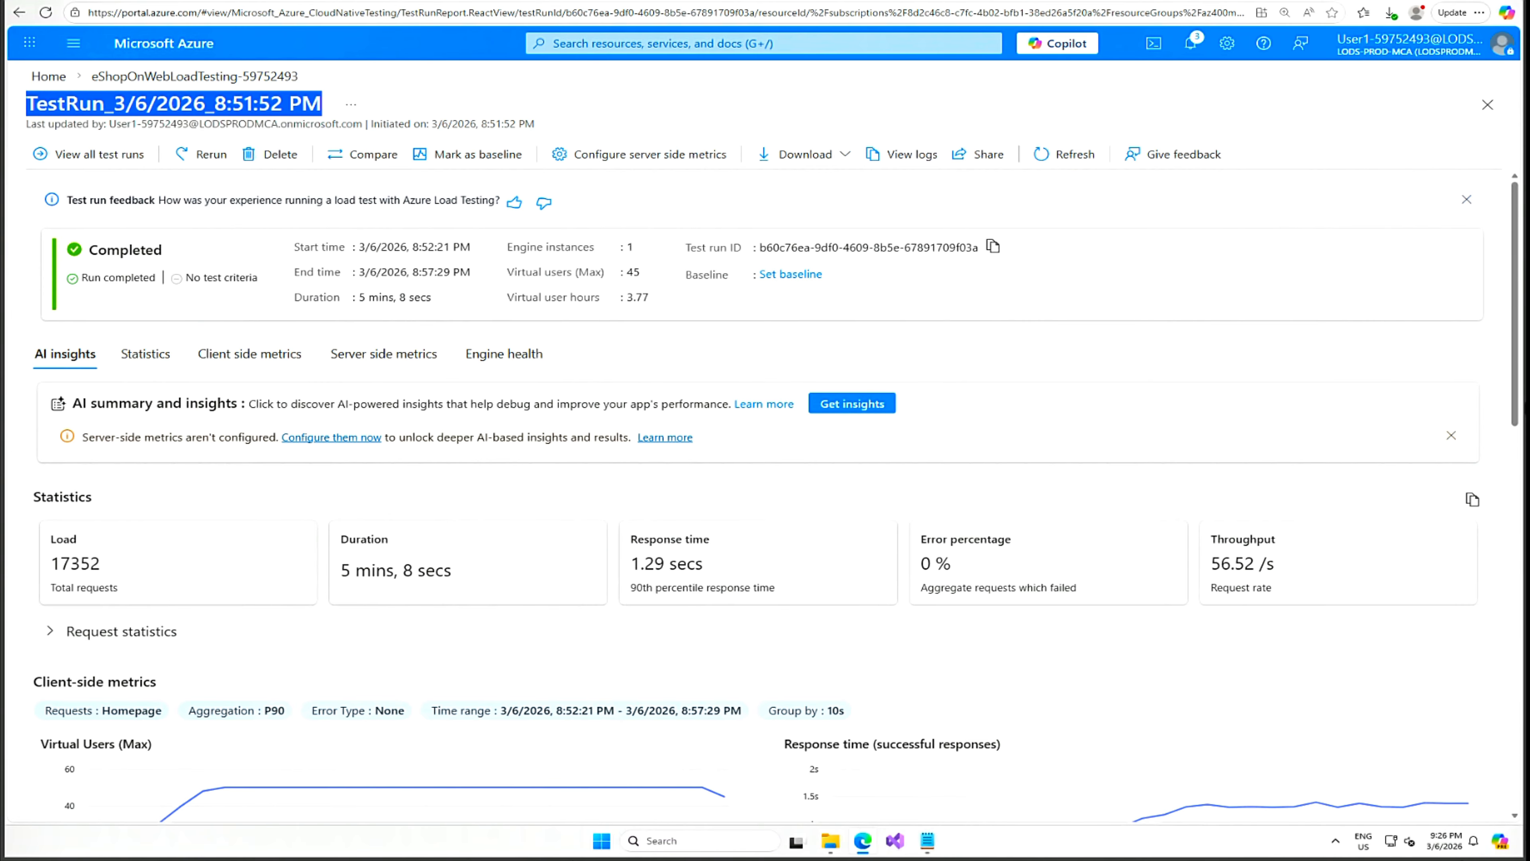
right_click(38, 104)
click(123, 116)
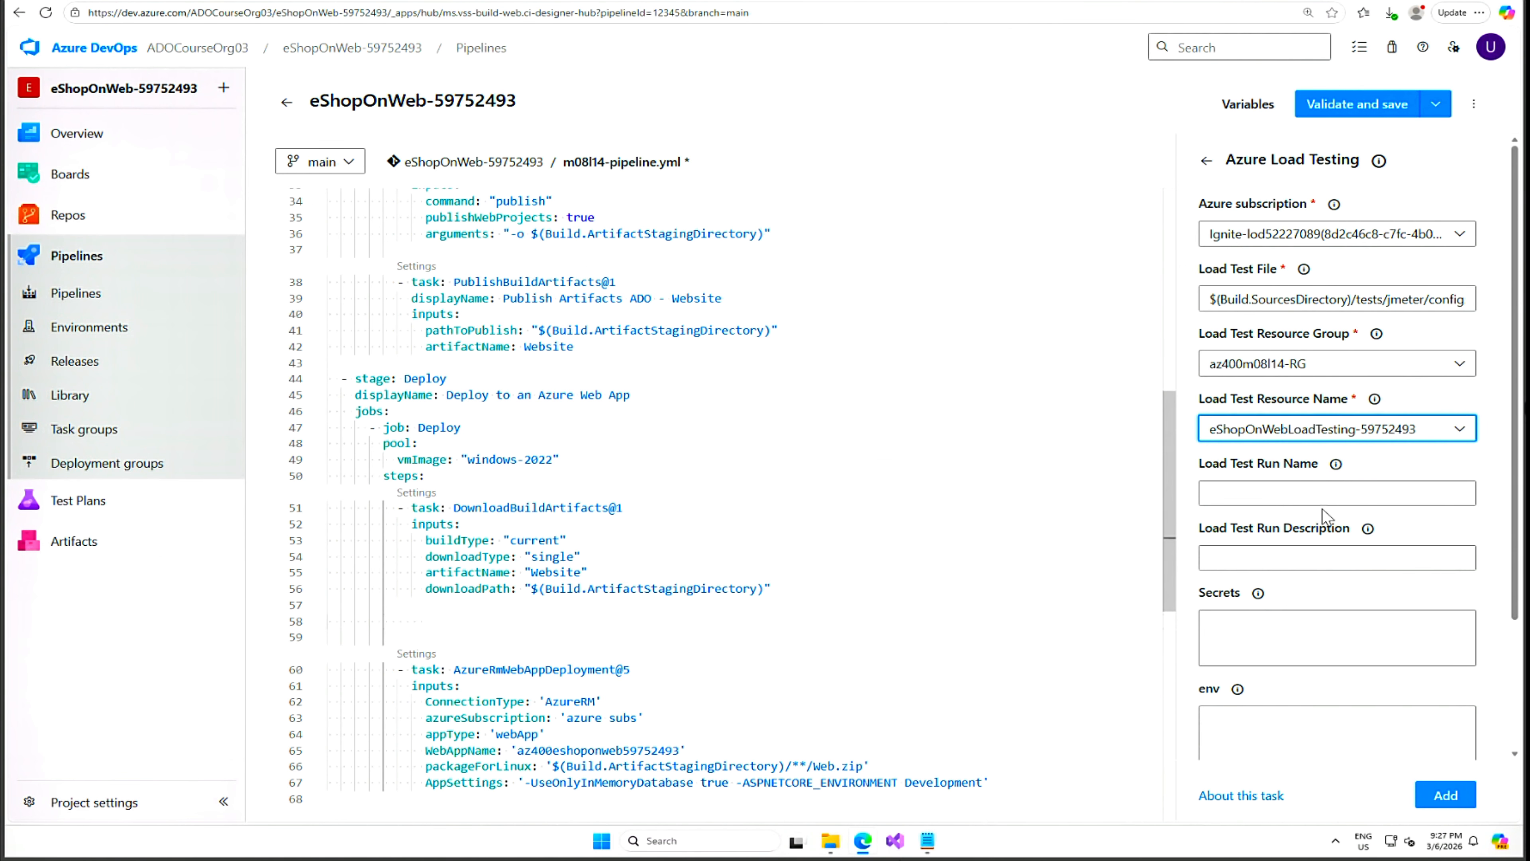
Enter run name TestRun_3/6/2026_8:51:52 PM and description 'test run', then add the task to the YAML.
click(1297, 496)
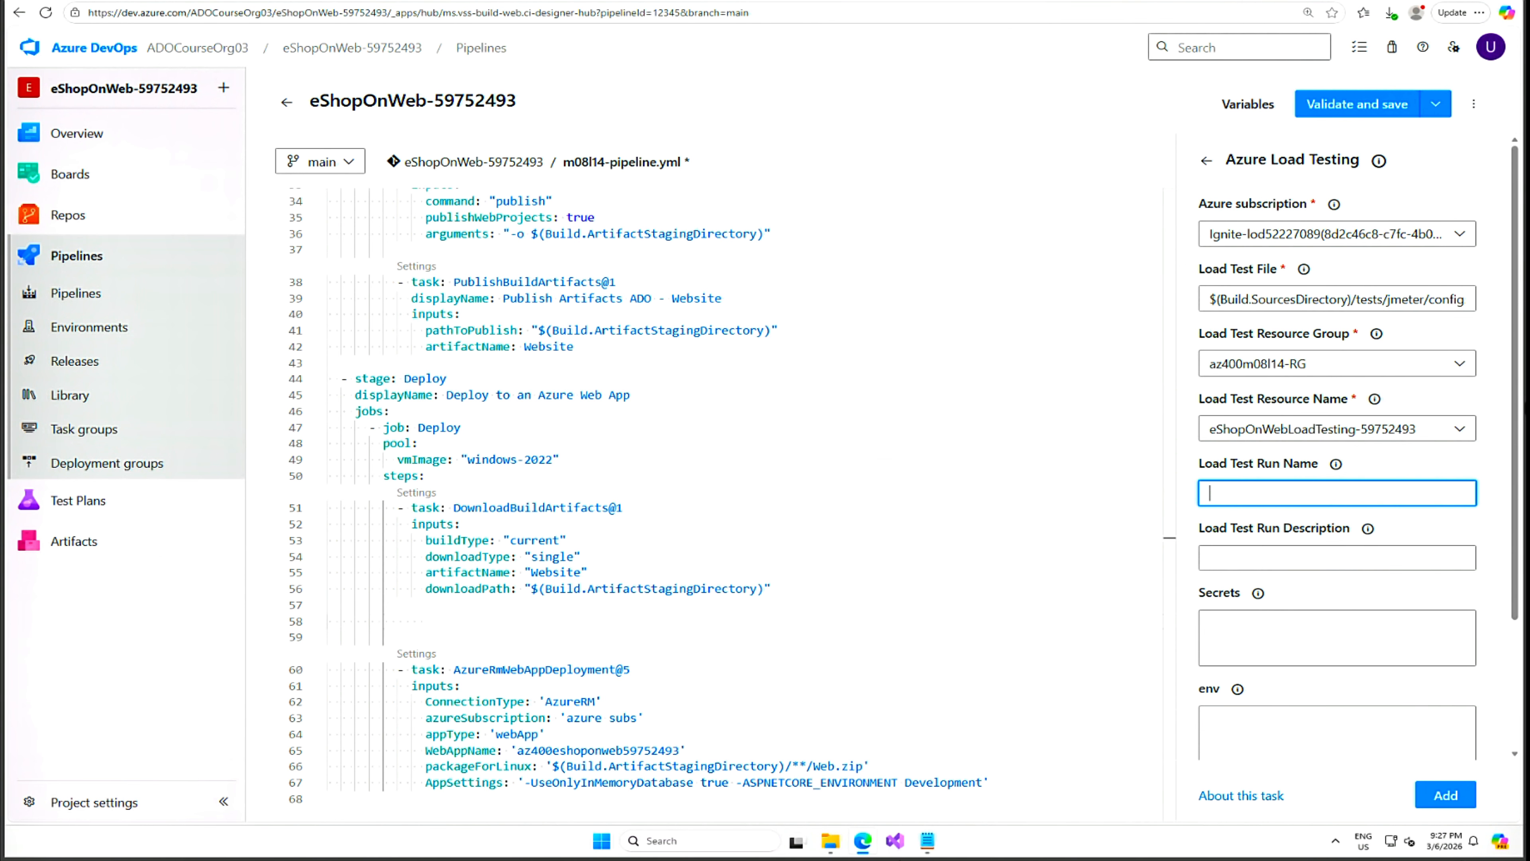
key(ctrl+v)
click(1270, 560)
text(test r)
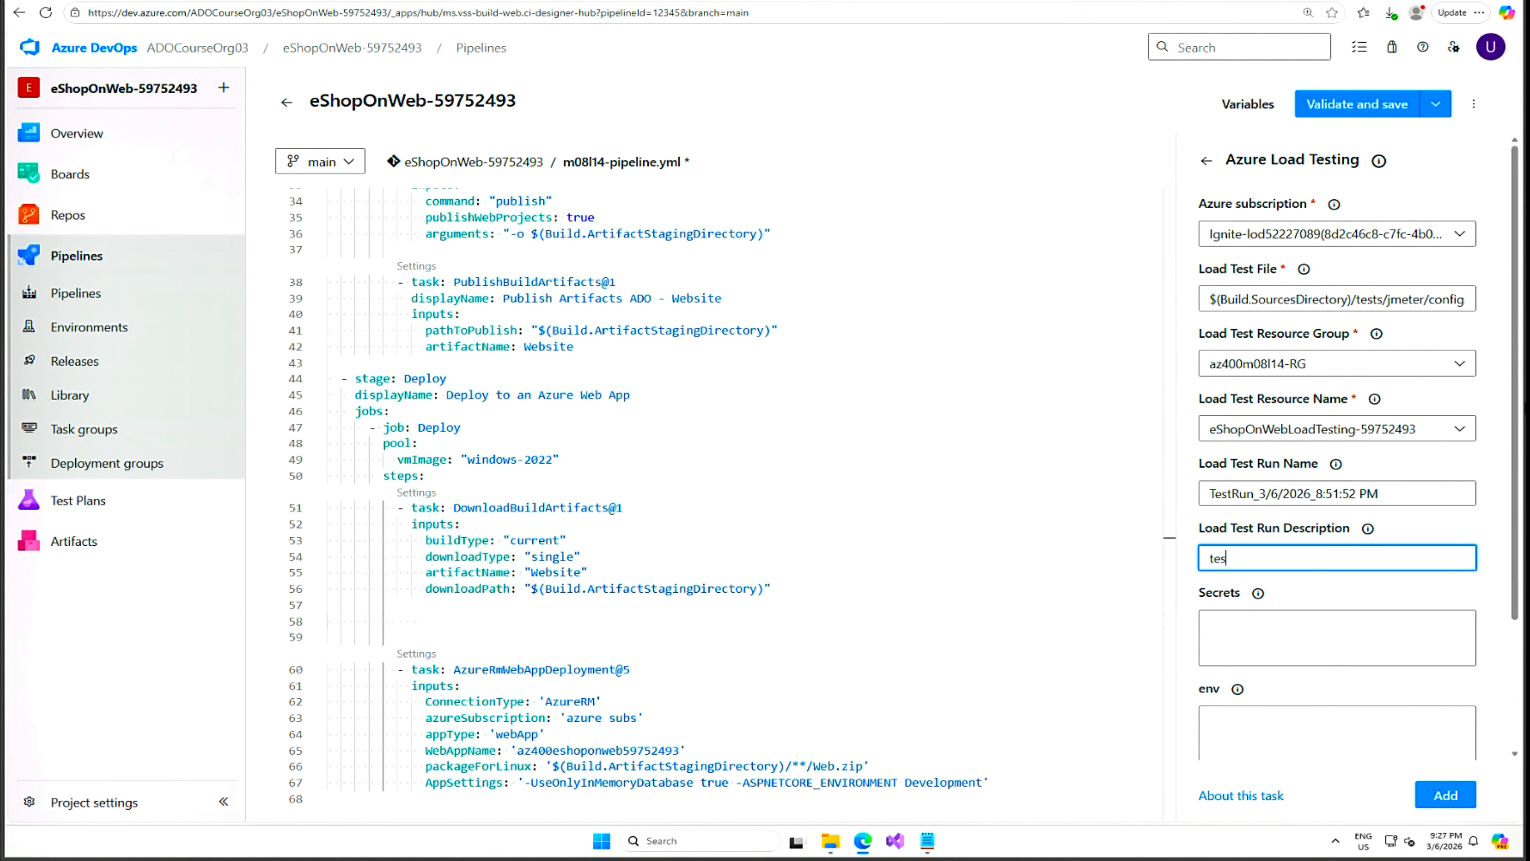
text(un)
scroll(1392, 659, down, 3)
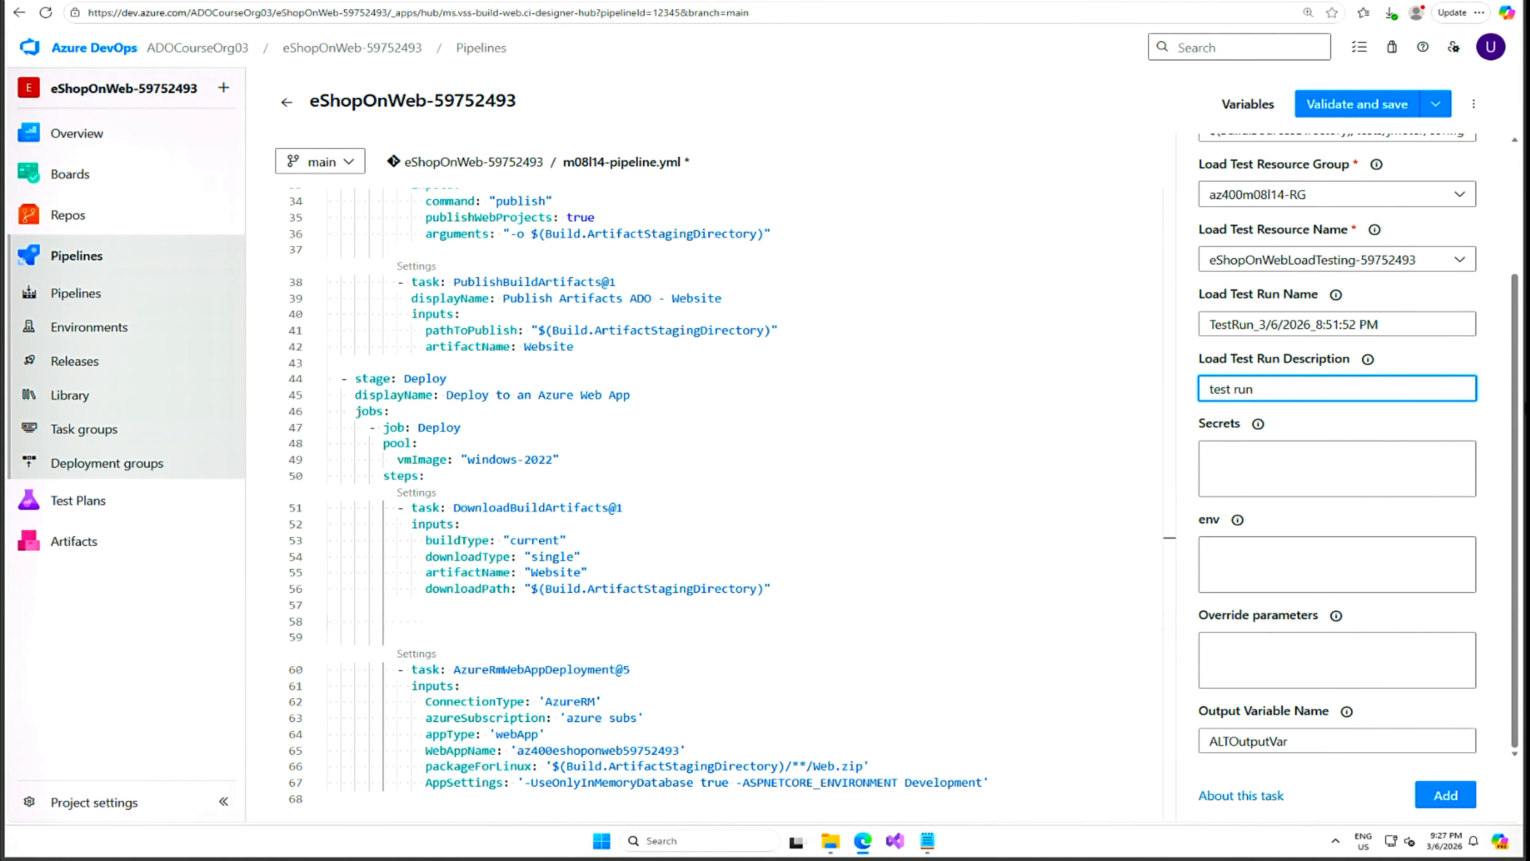
click(1446, 795)
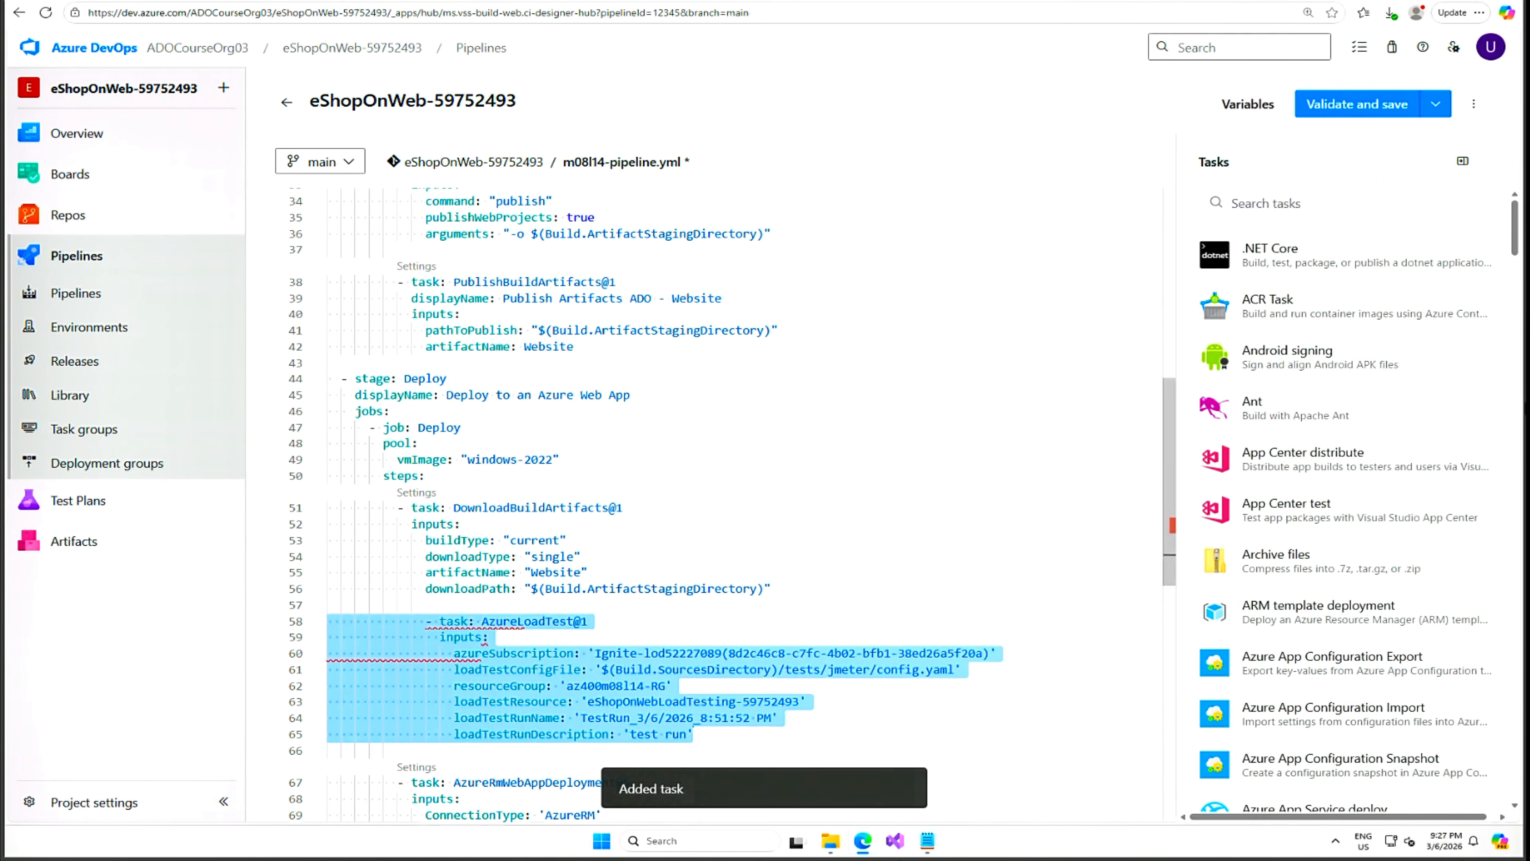
mouse_move(425, 644)
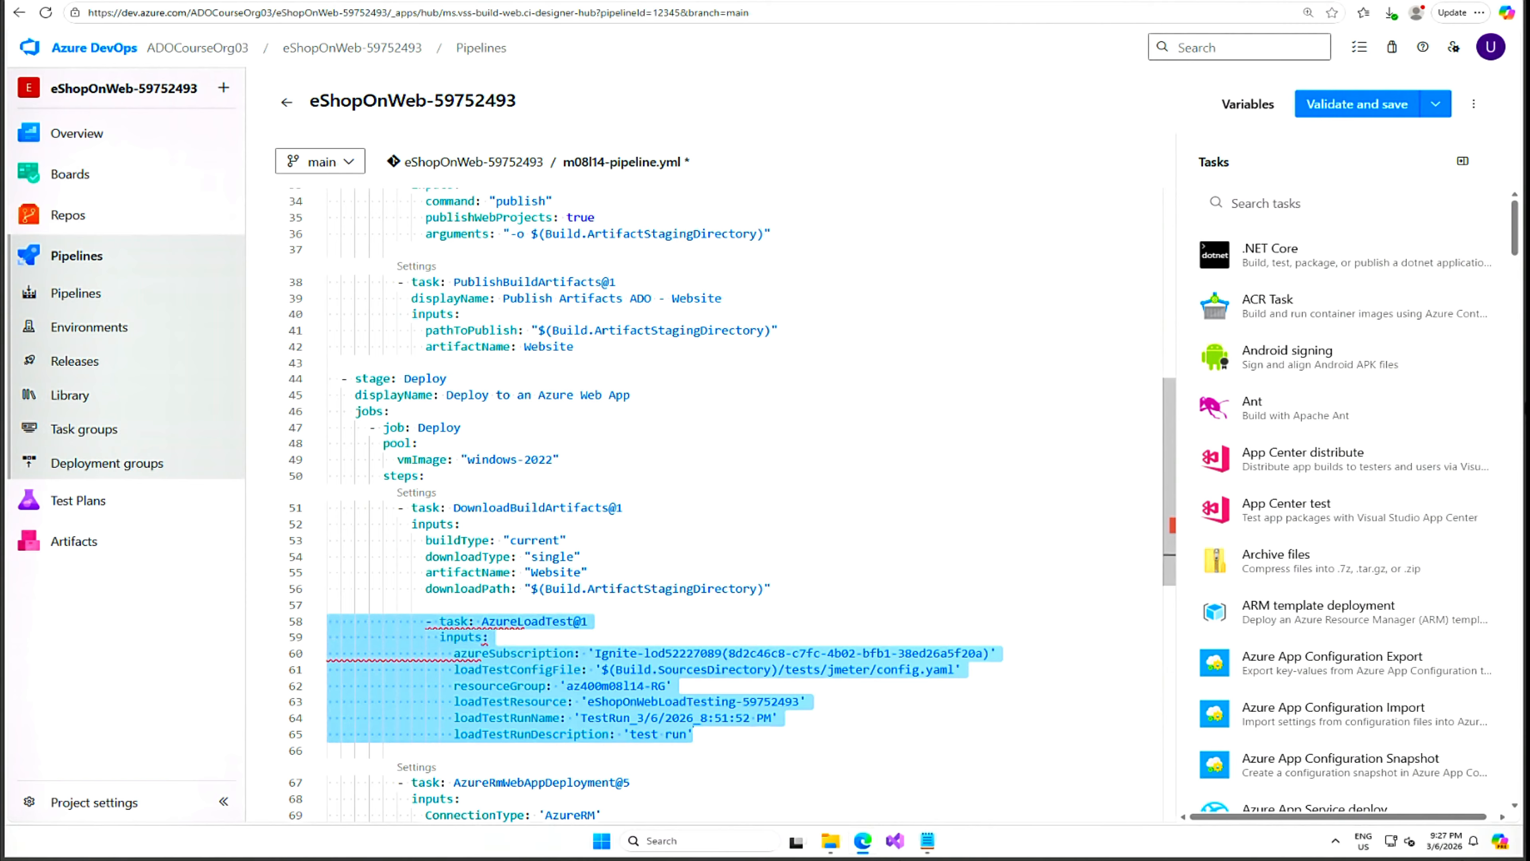
Insert blank lines after the AzureLoadTest step to make room for the next task.
click(335, 622)
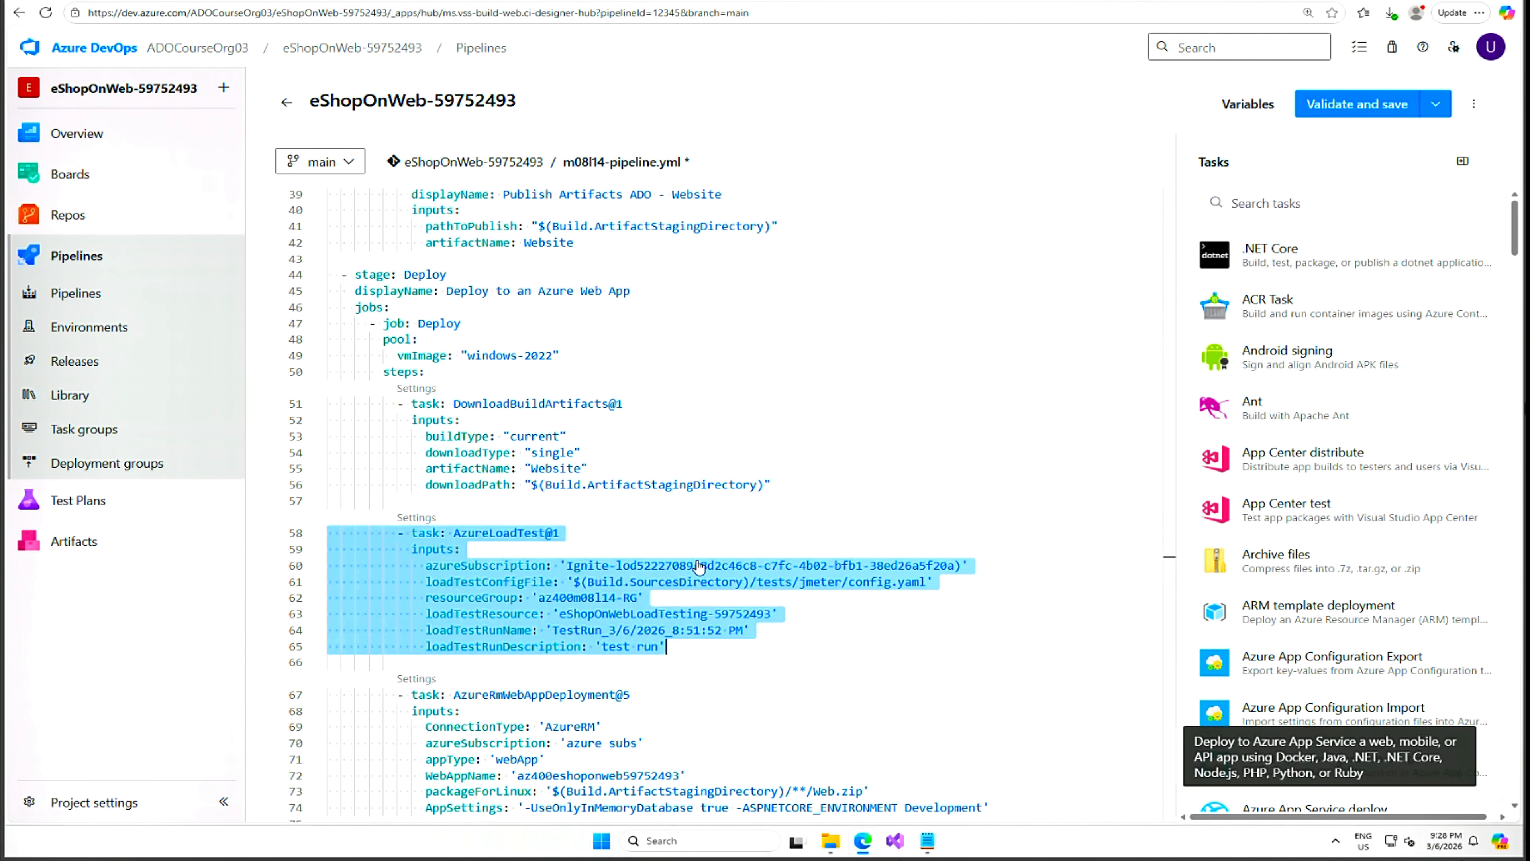
click(328, 662)
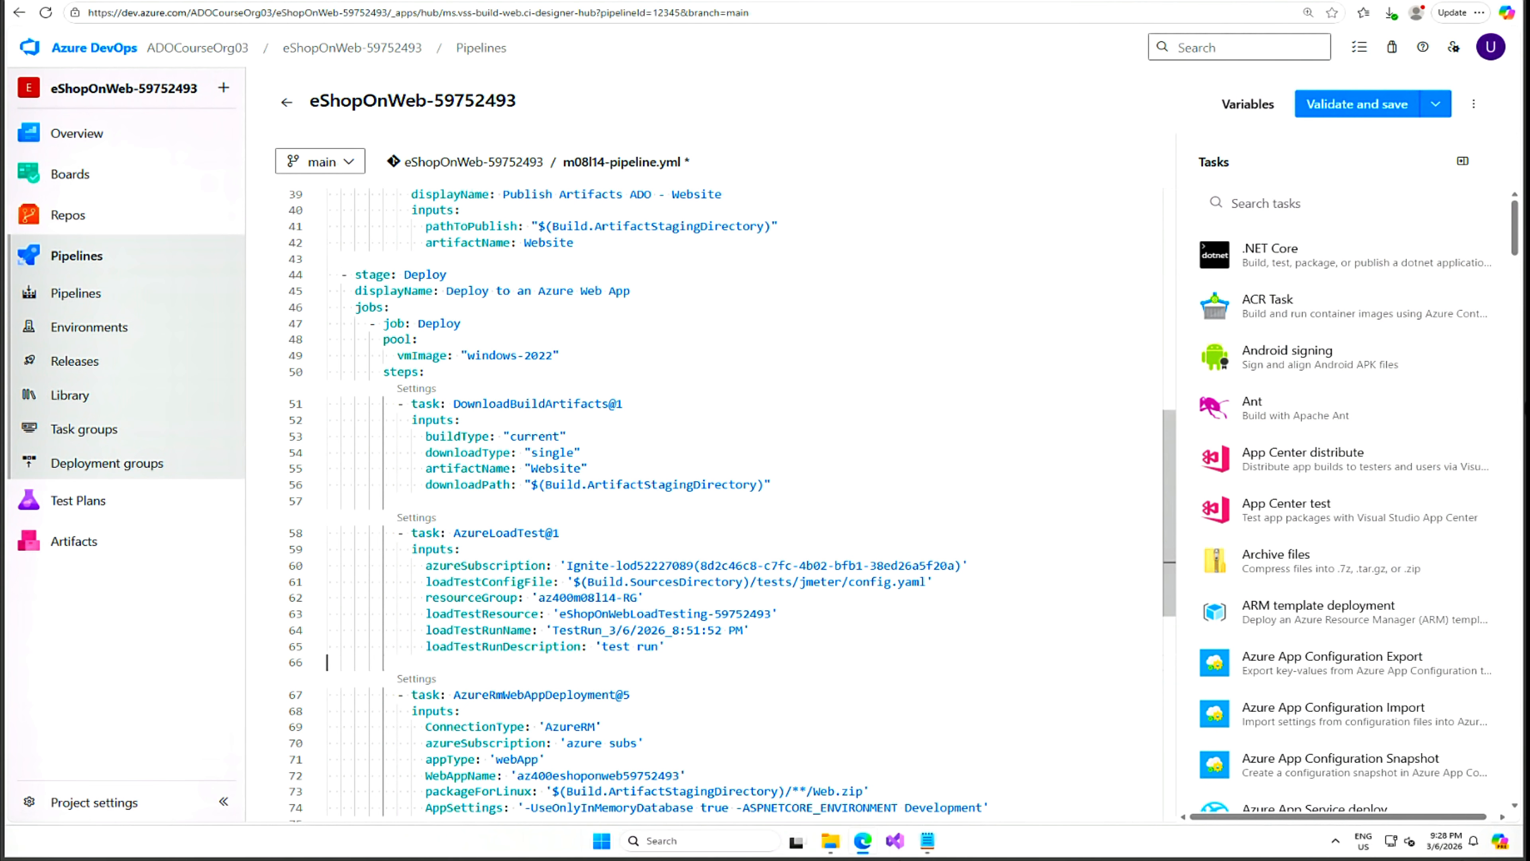
key(Return)
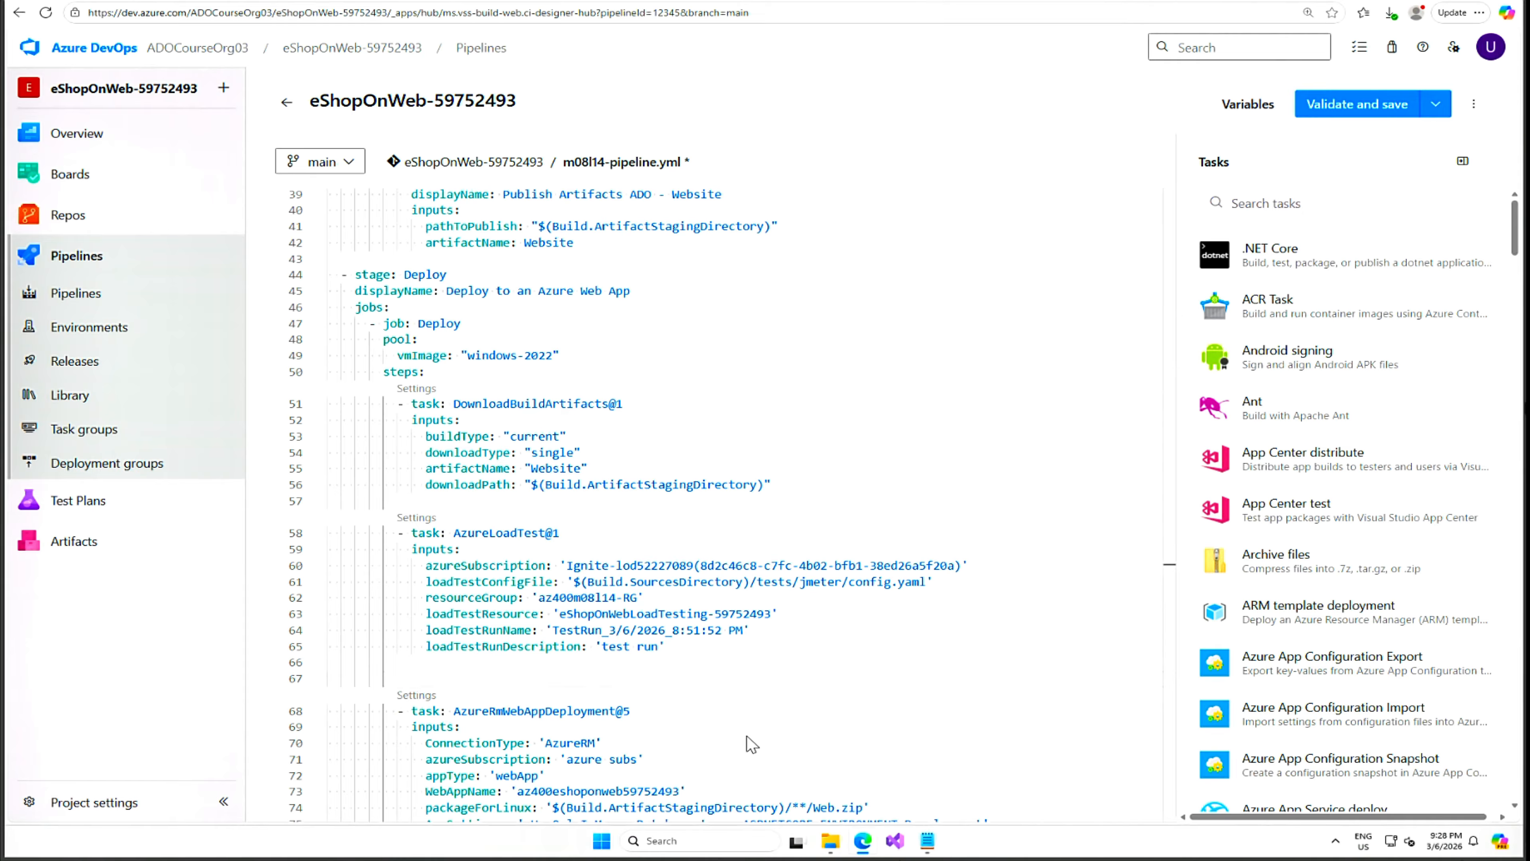
click(327, 663)
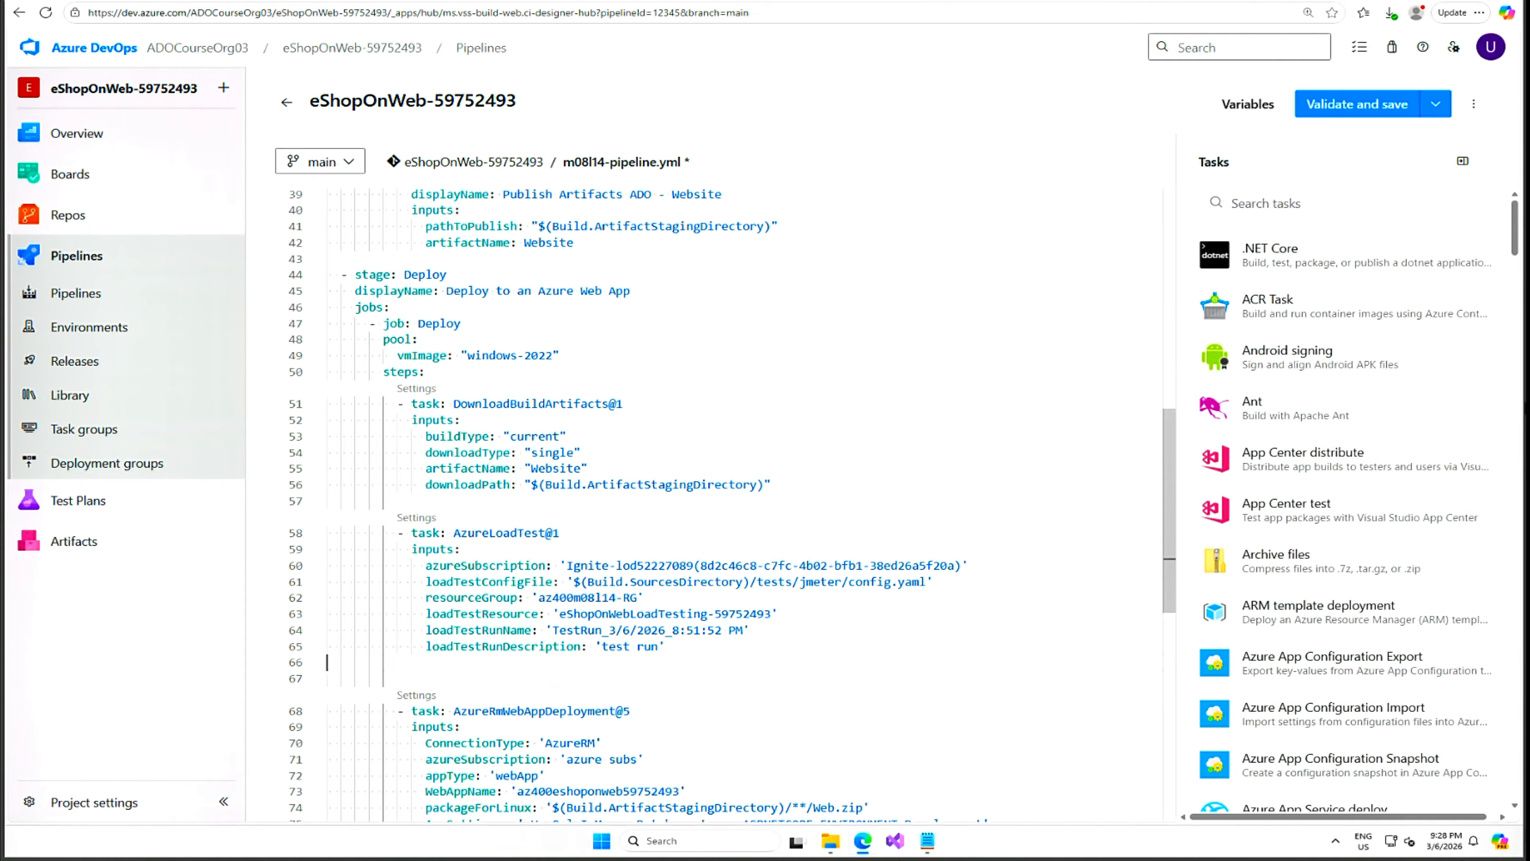
key(Return)
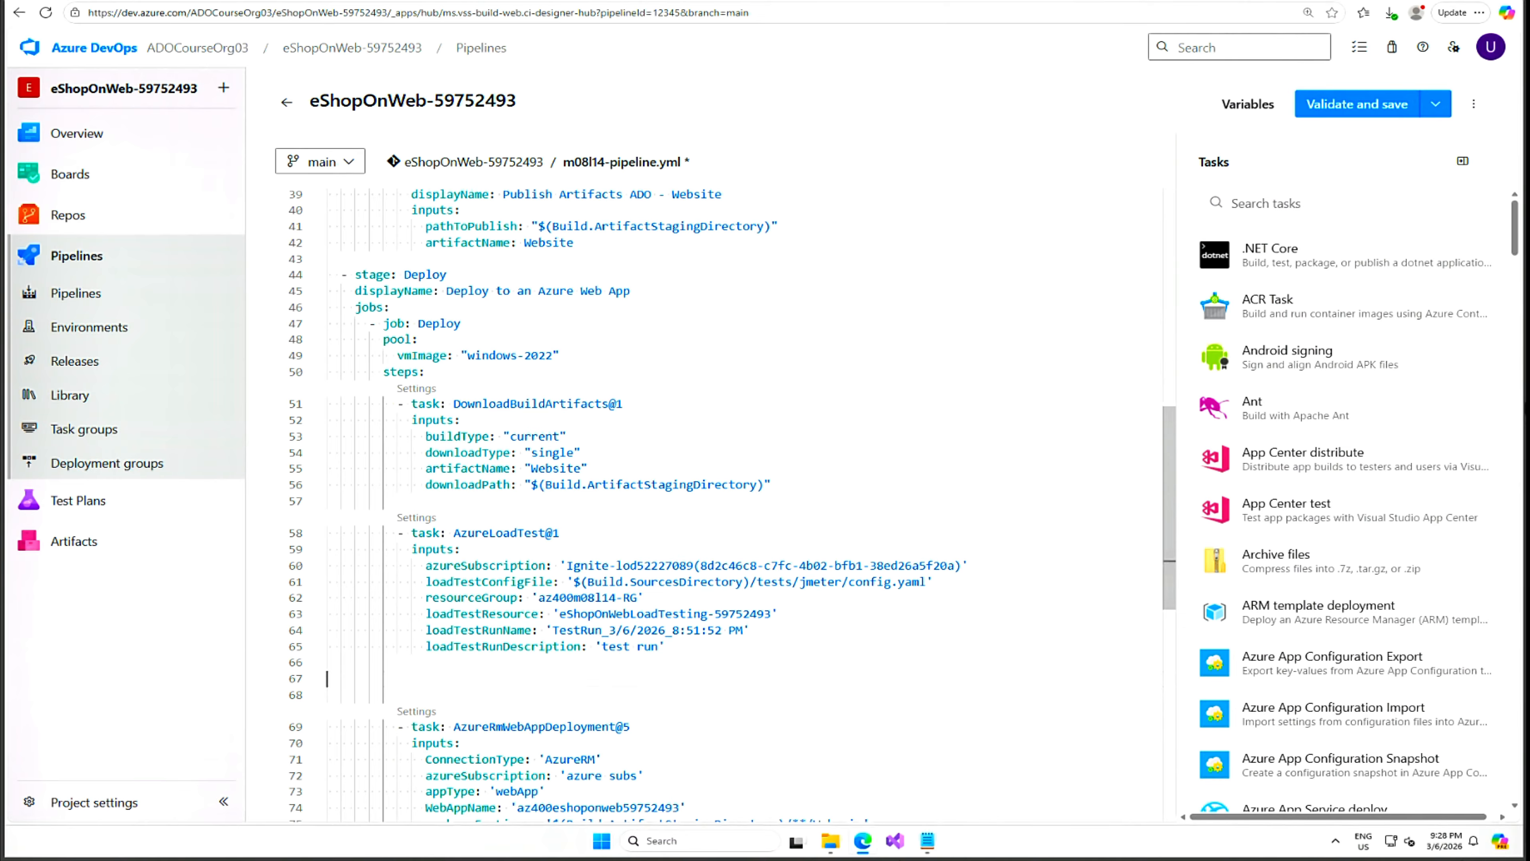
Paste the publish loadTestResults artifact lines and indent them two levels.
key(ctrl+v)
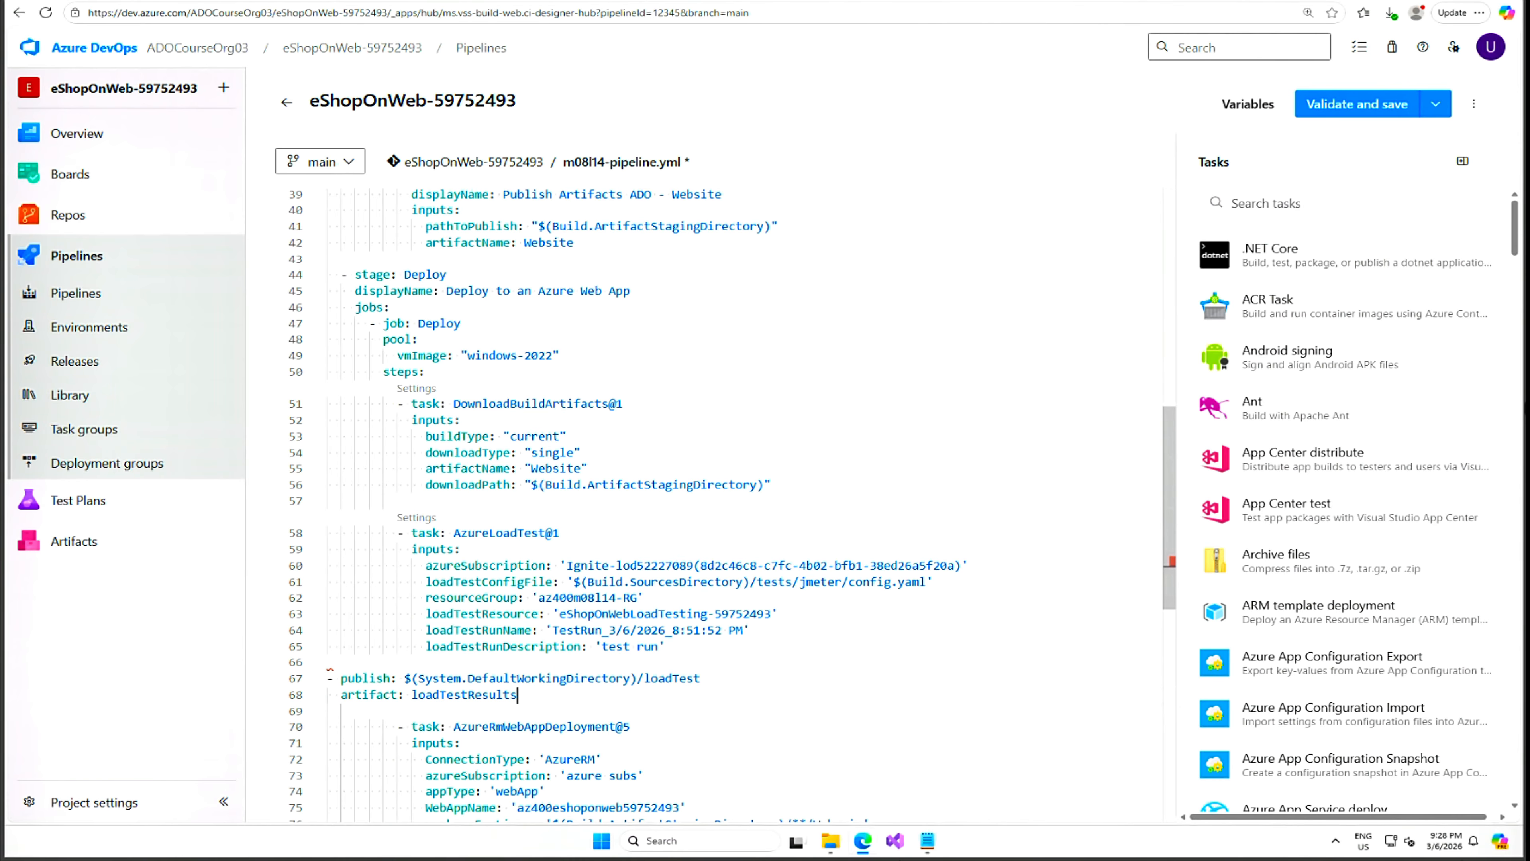
drag(328, 678, 519, 695)
key(Tab)
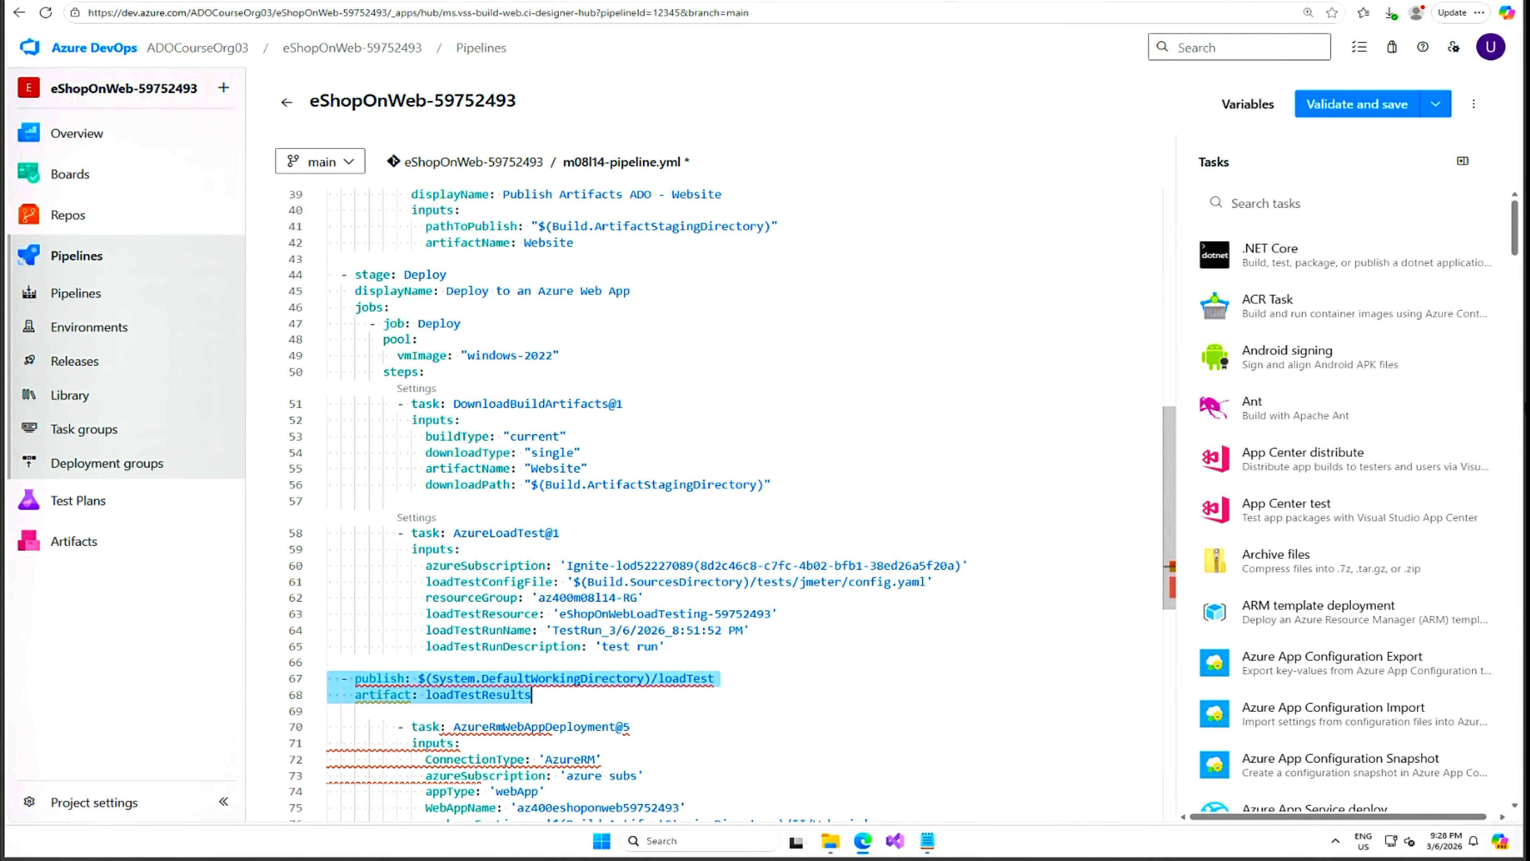
key(Tab)
key(Tab)
key(Tab)
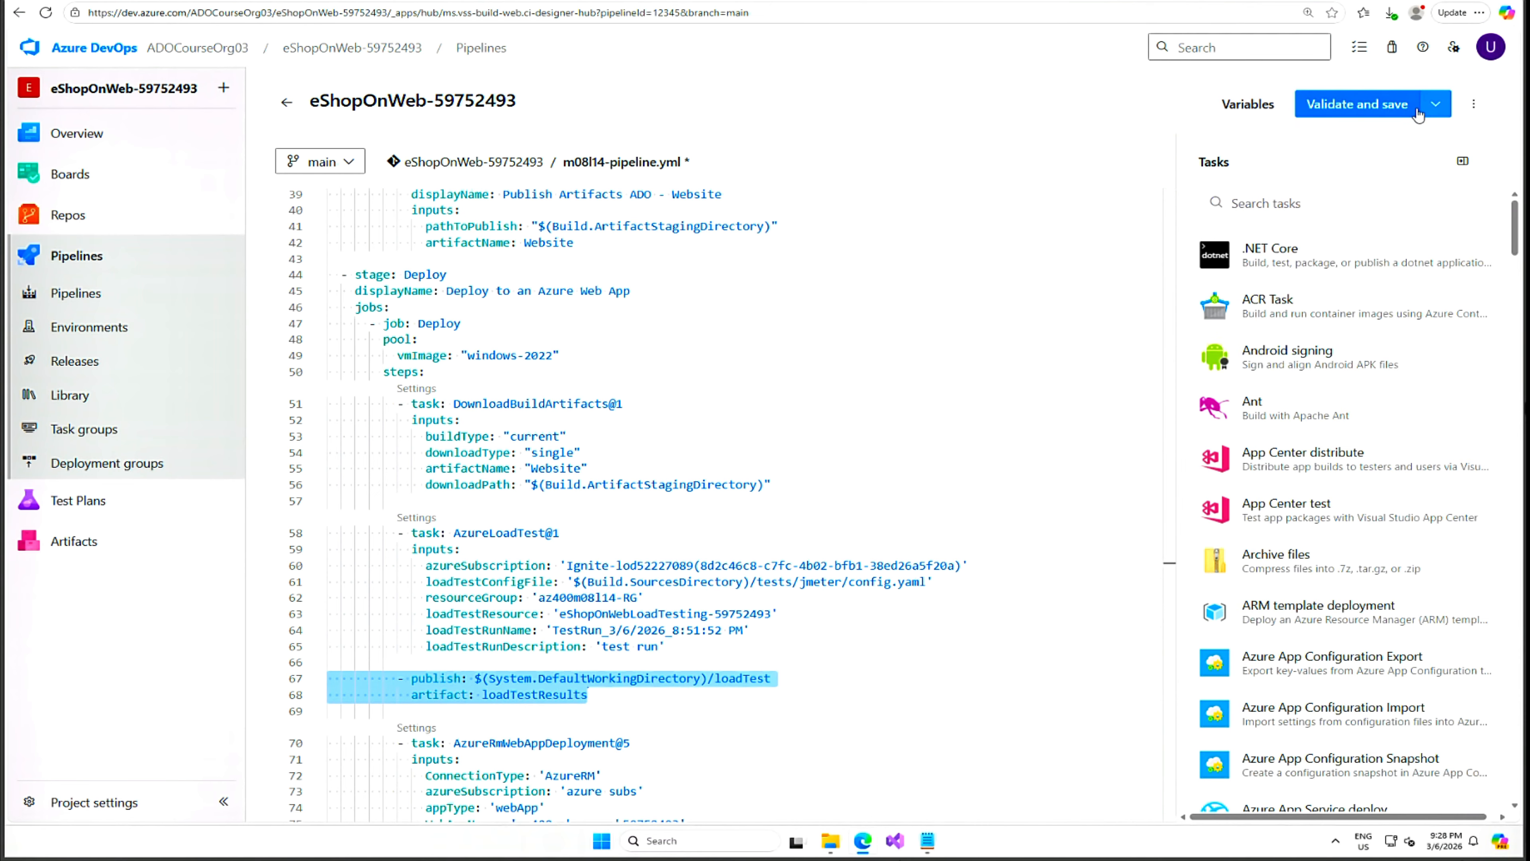
Save and commit the pipeline to main, then run it on branch main.
click(1436, 111)
click(1375, 112)
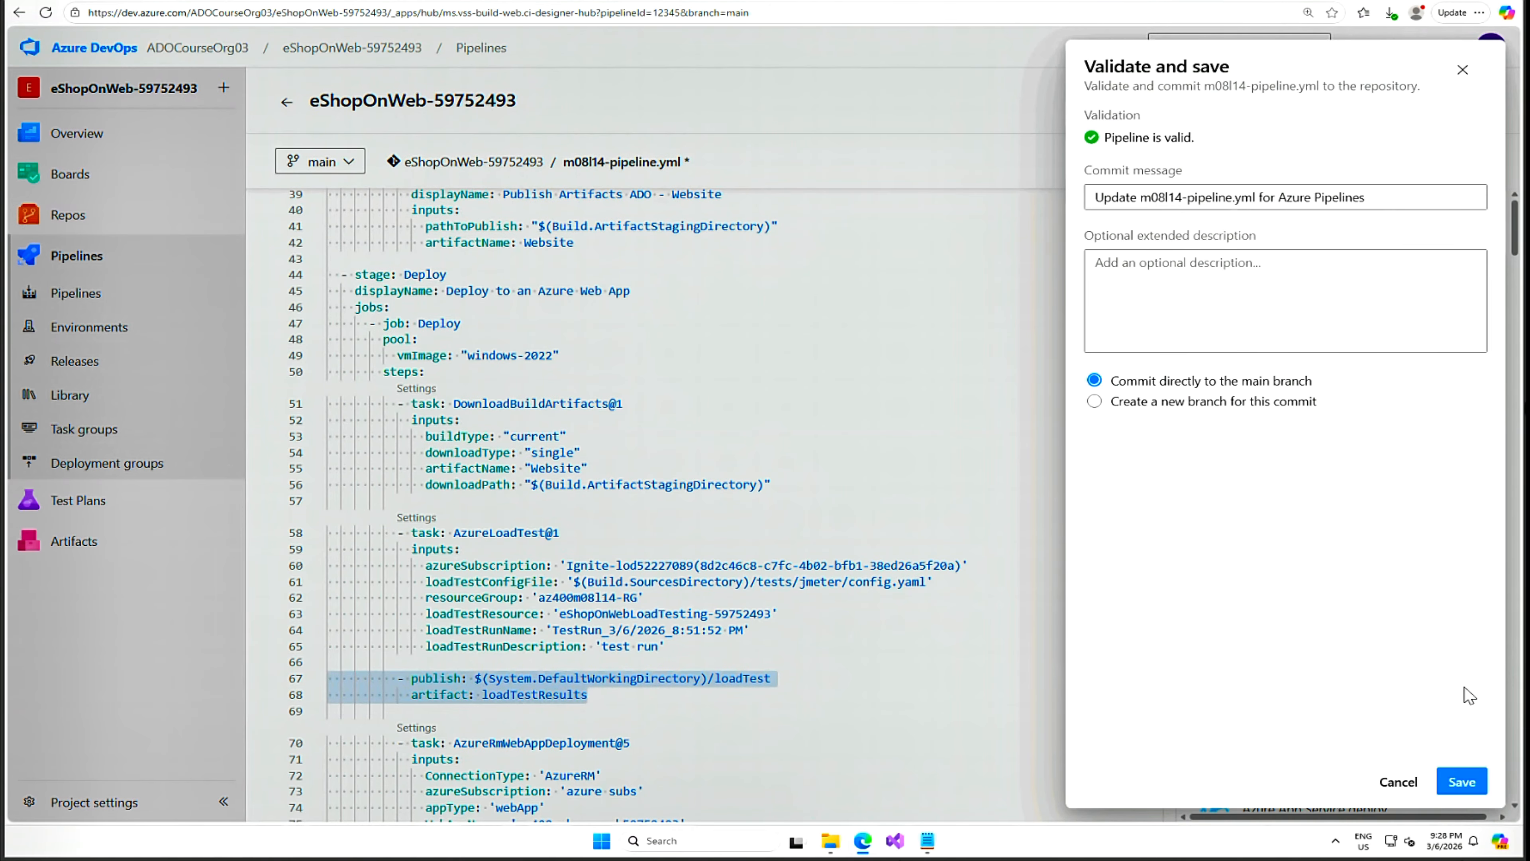
click(1466, 785)
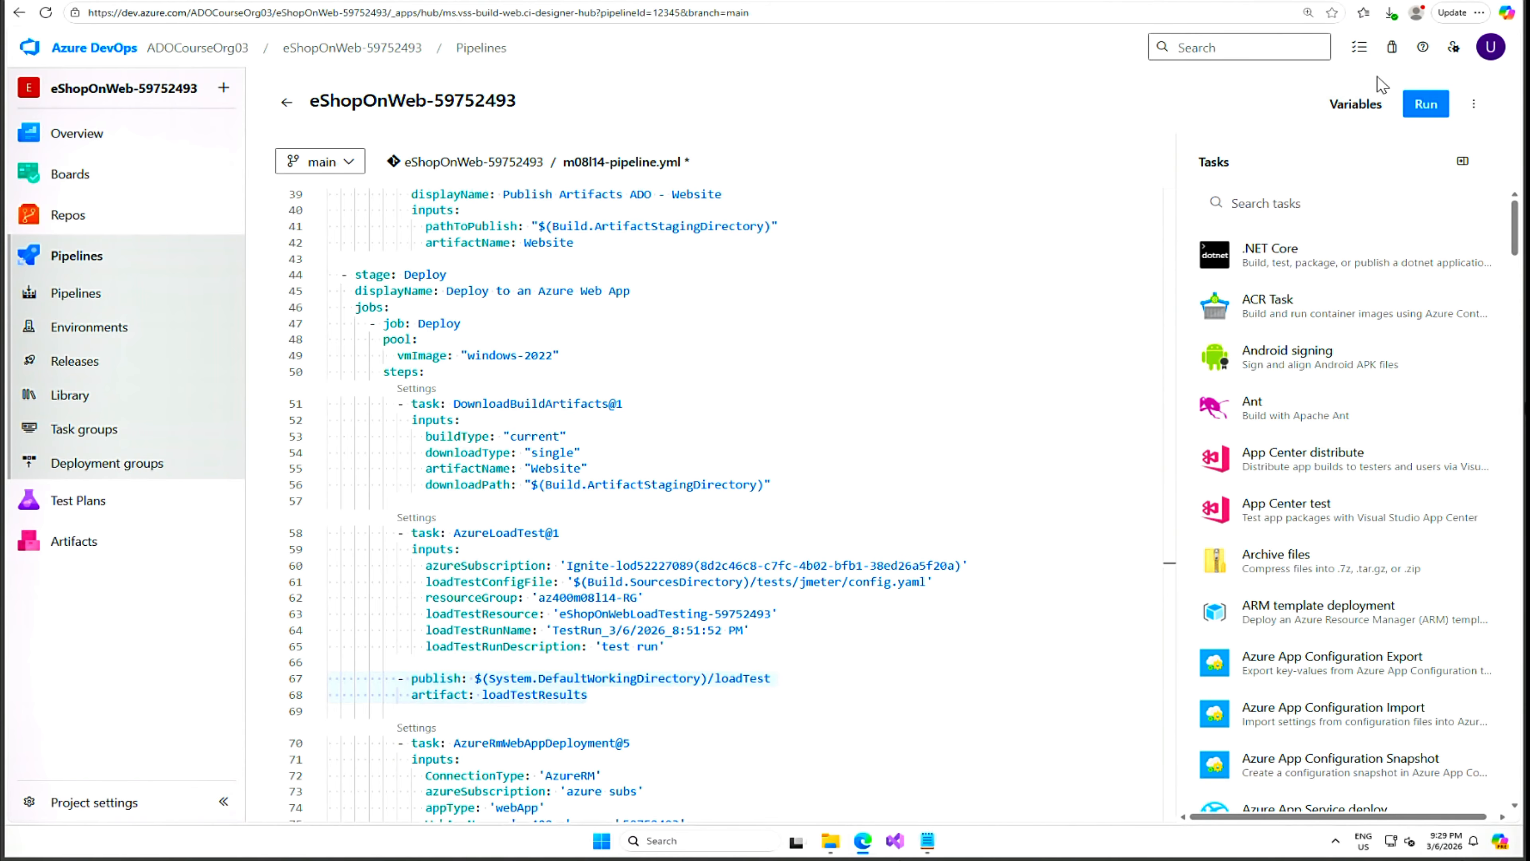
click(1425, 105)
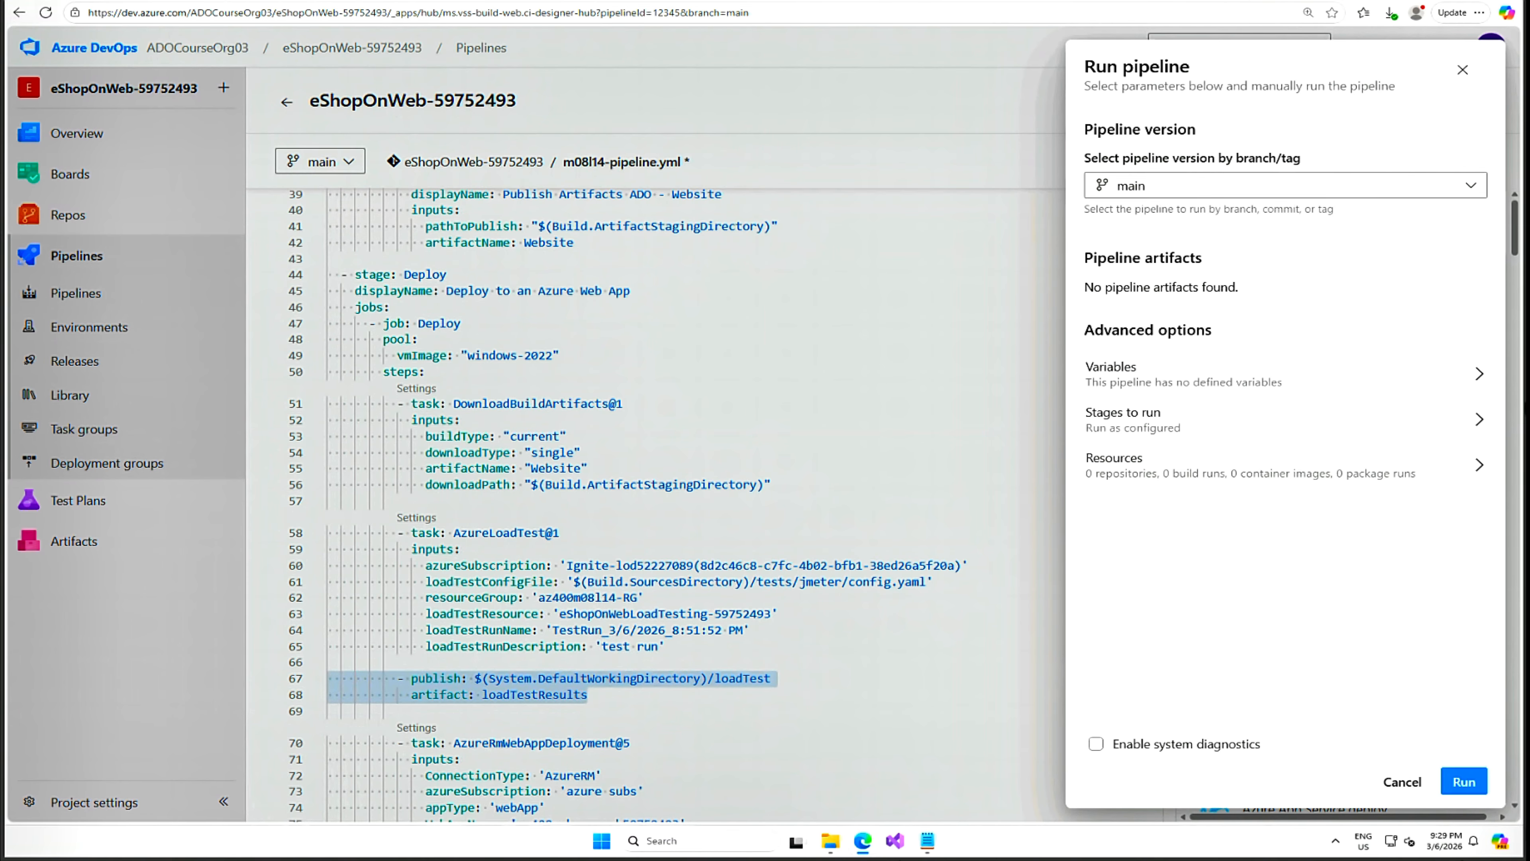
click(1470, 781)
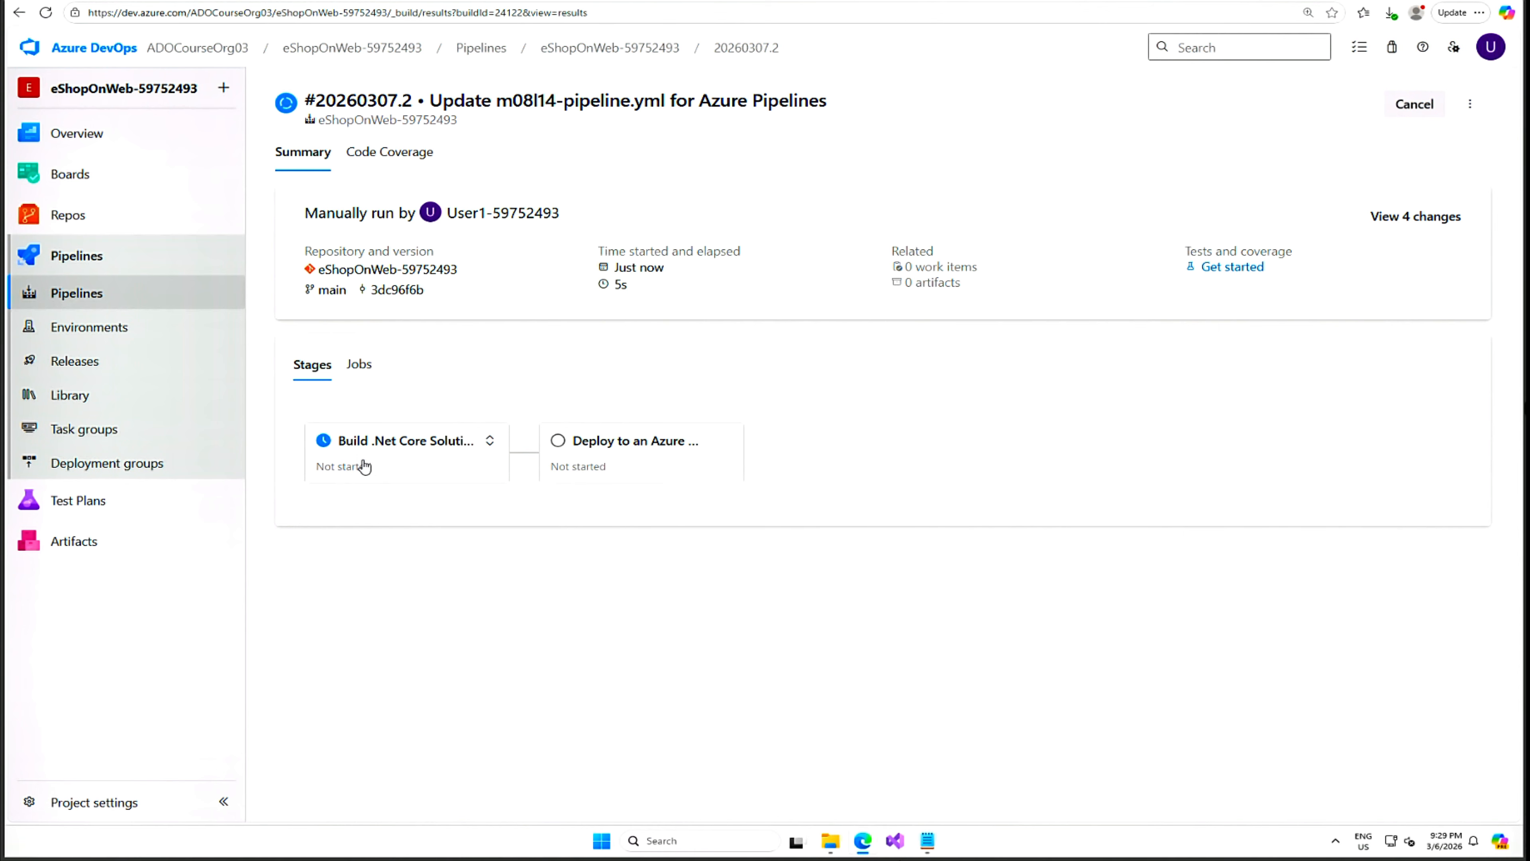
Check the new run's job logs, including the DownloadBuildArtifacts step, then return to the summary.
click(383, 464)
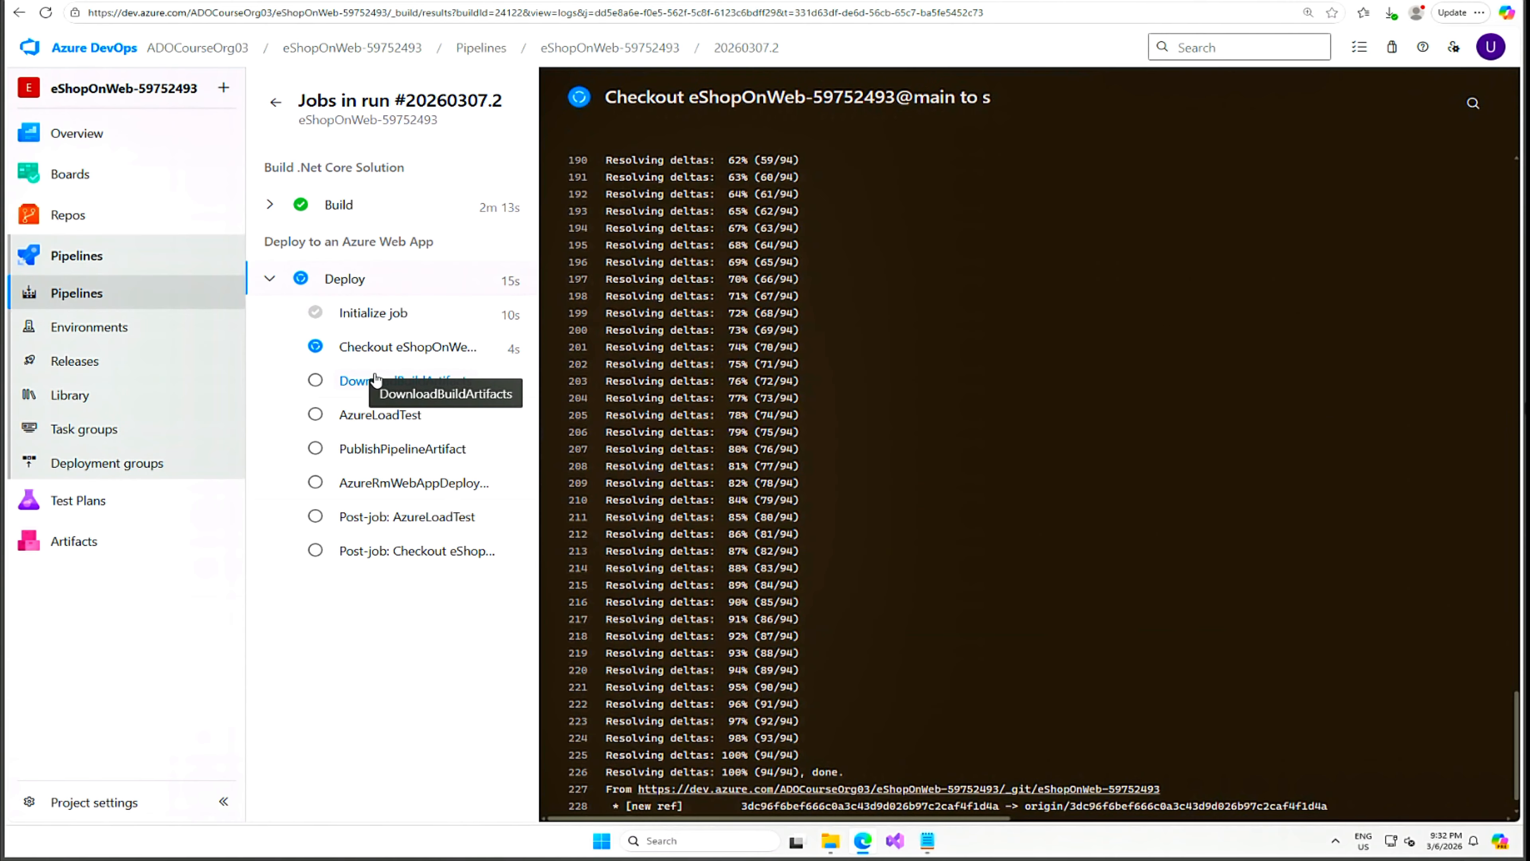
click(378, 381)
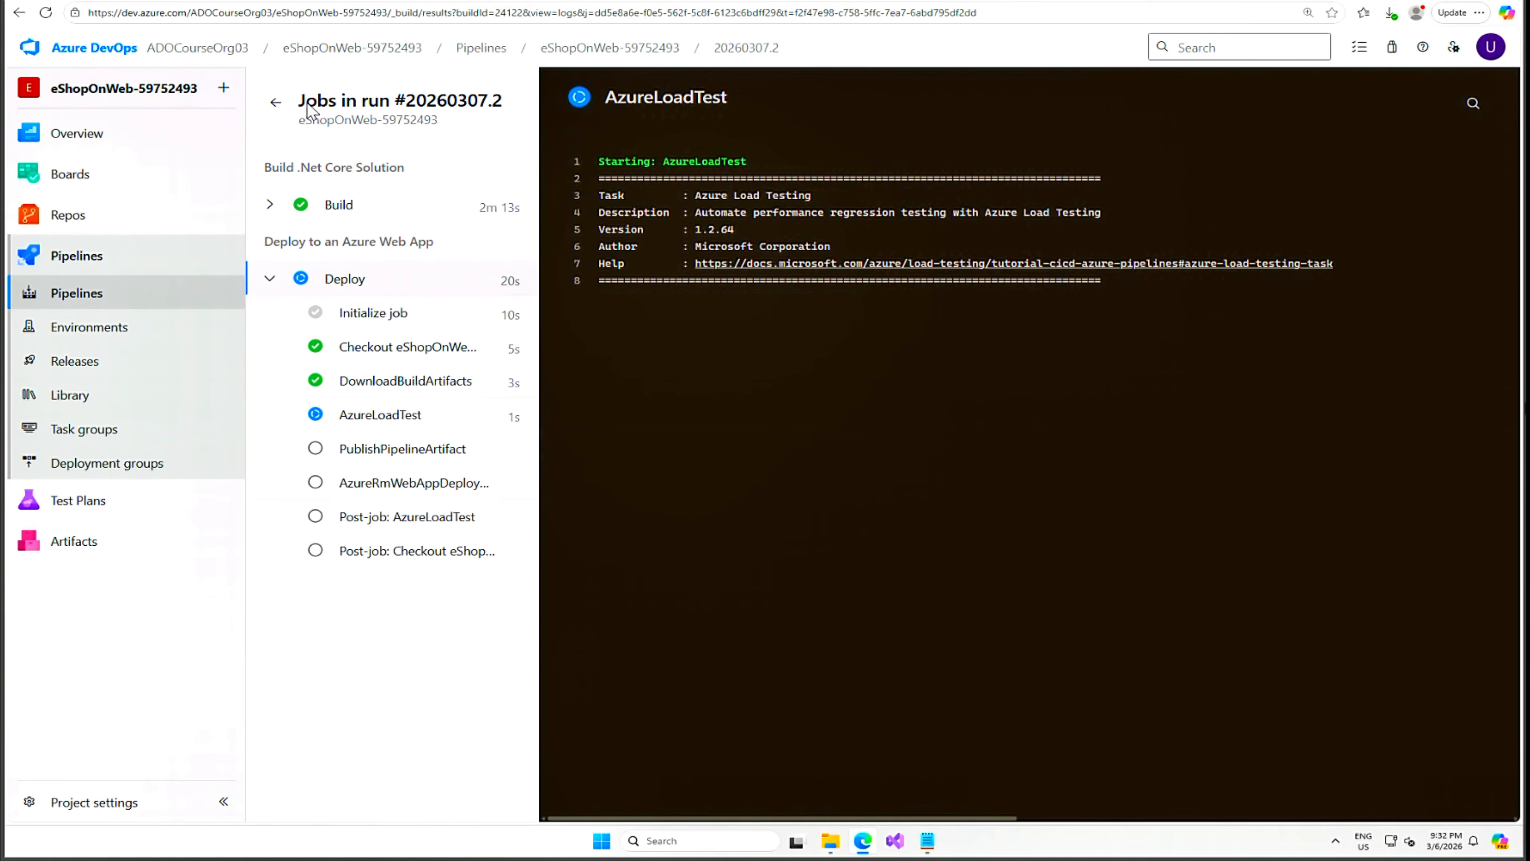
click(275, 106)
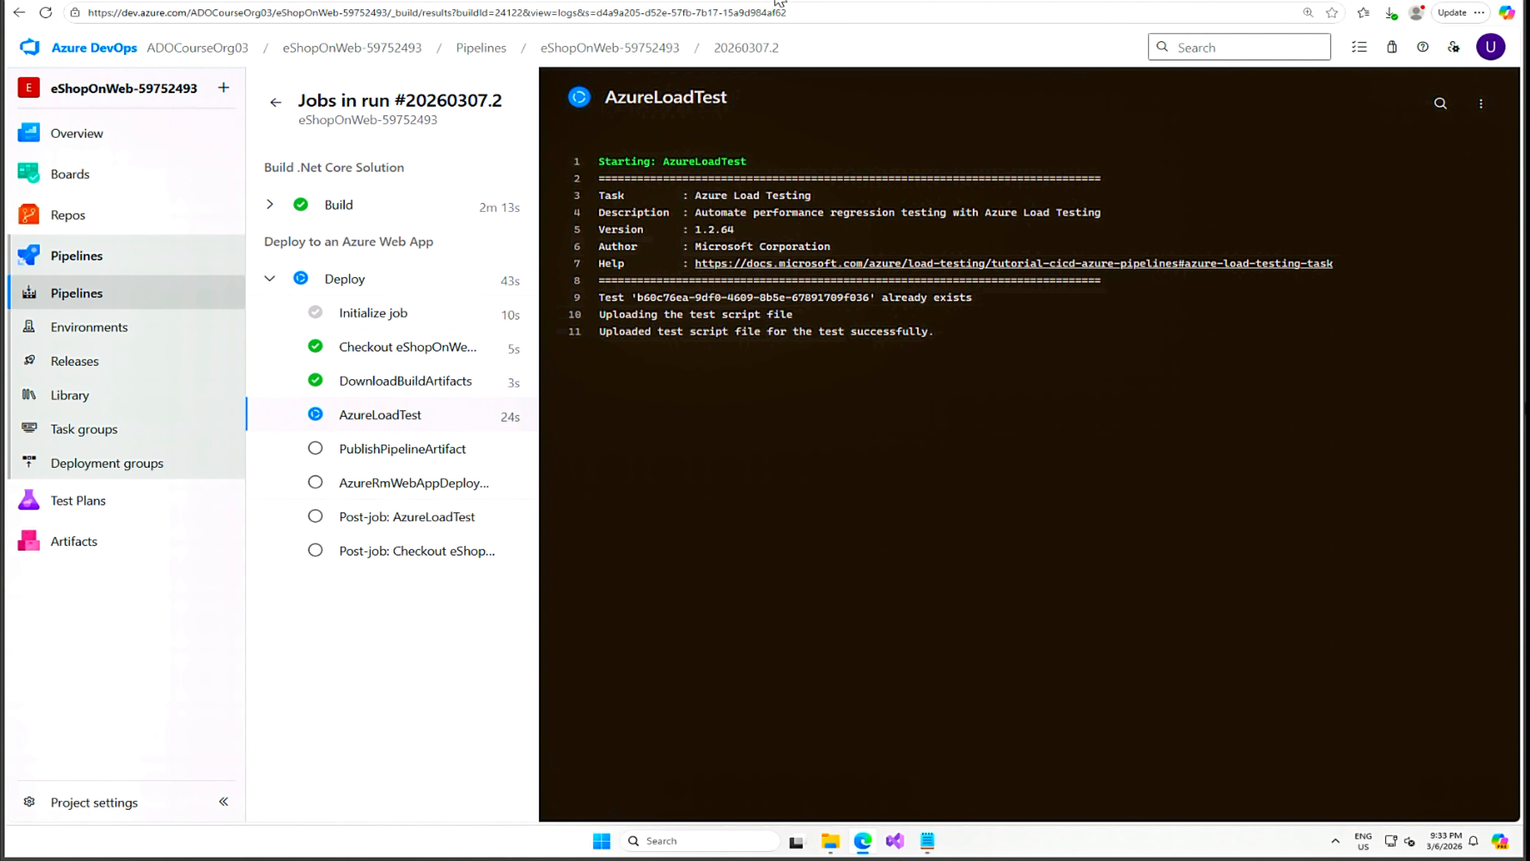
Refresh the load testing resource's Tests list in the portal, then return to the pipeline log.
click(610, 1)
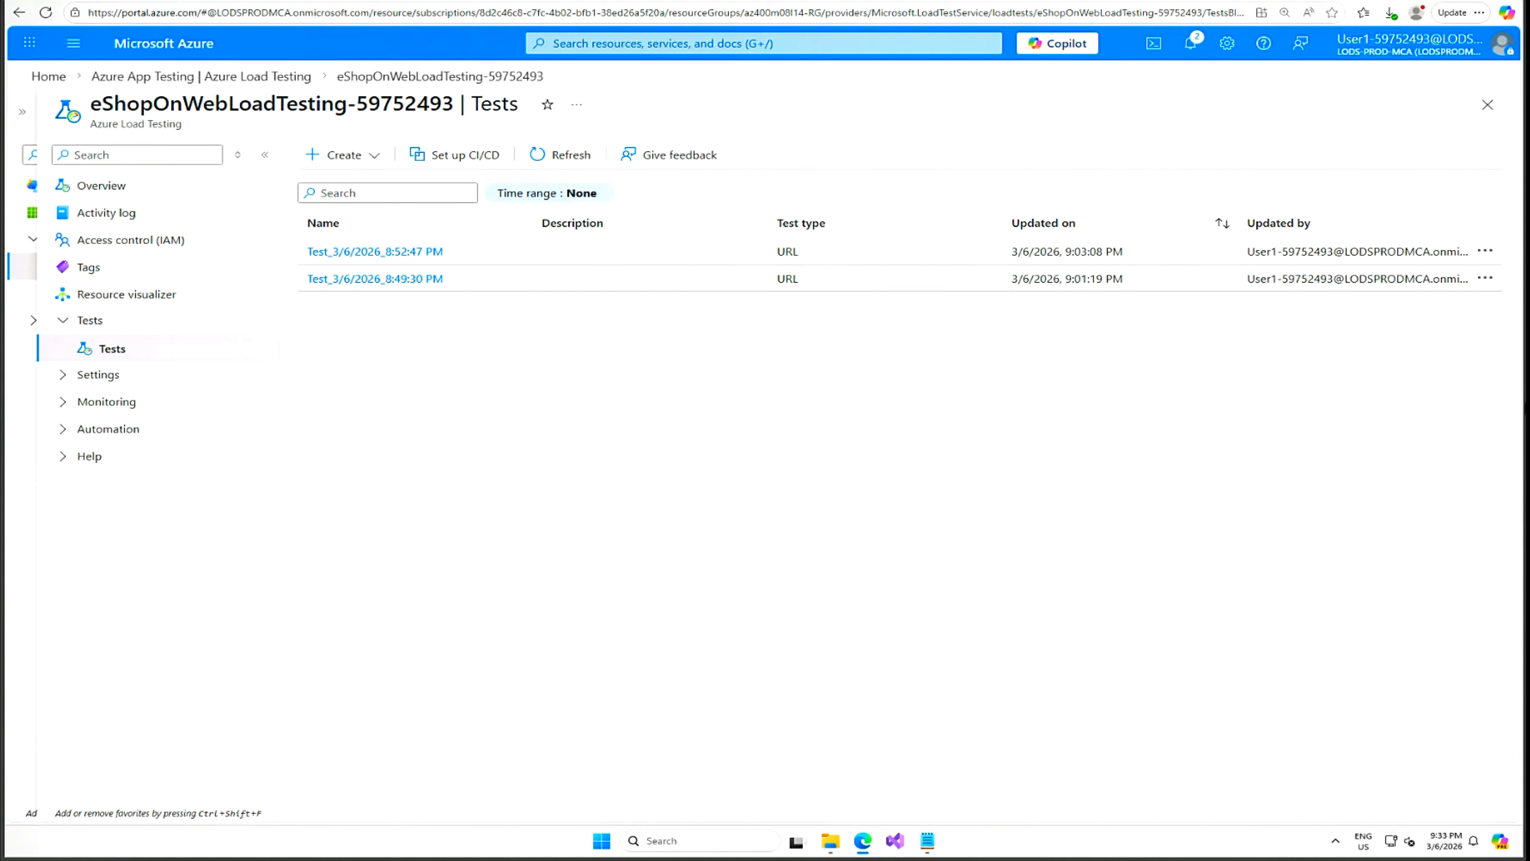
click(535, 155)
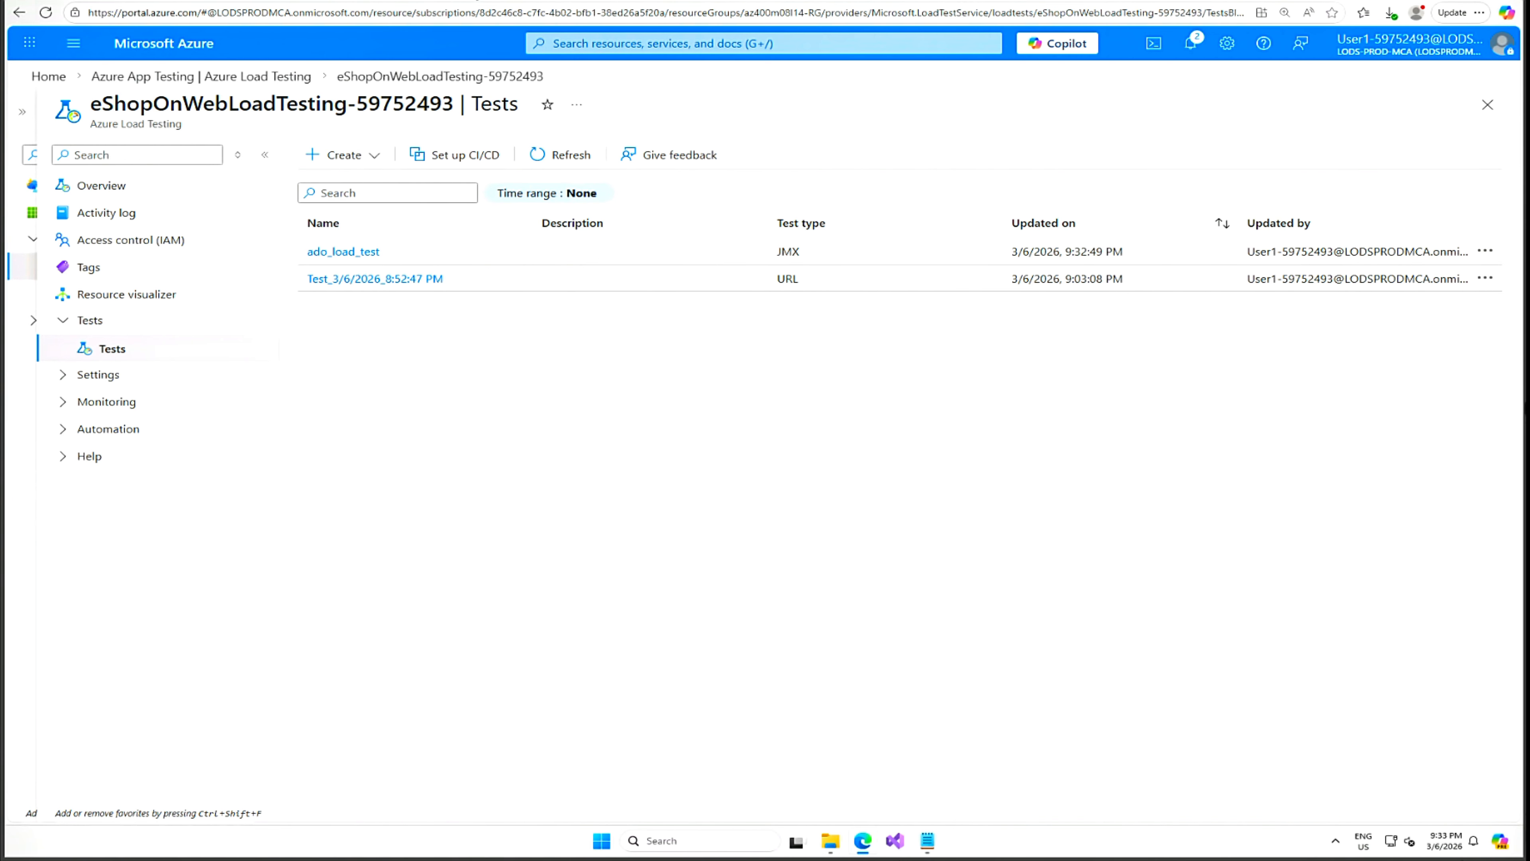
click(453, 1)
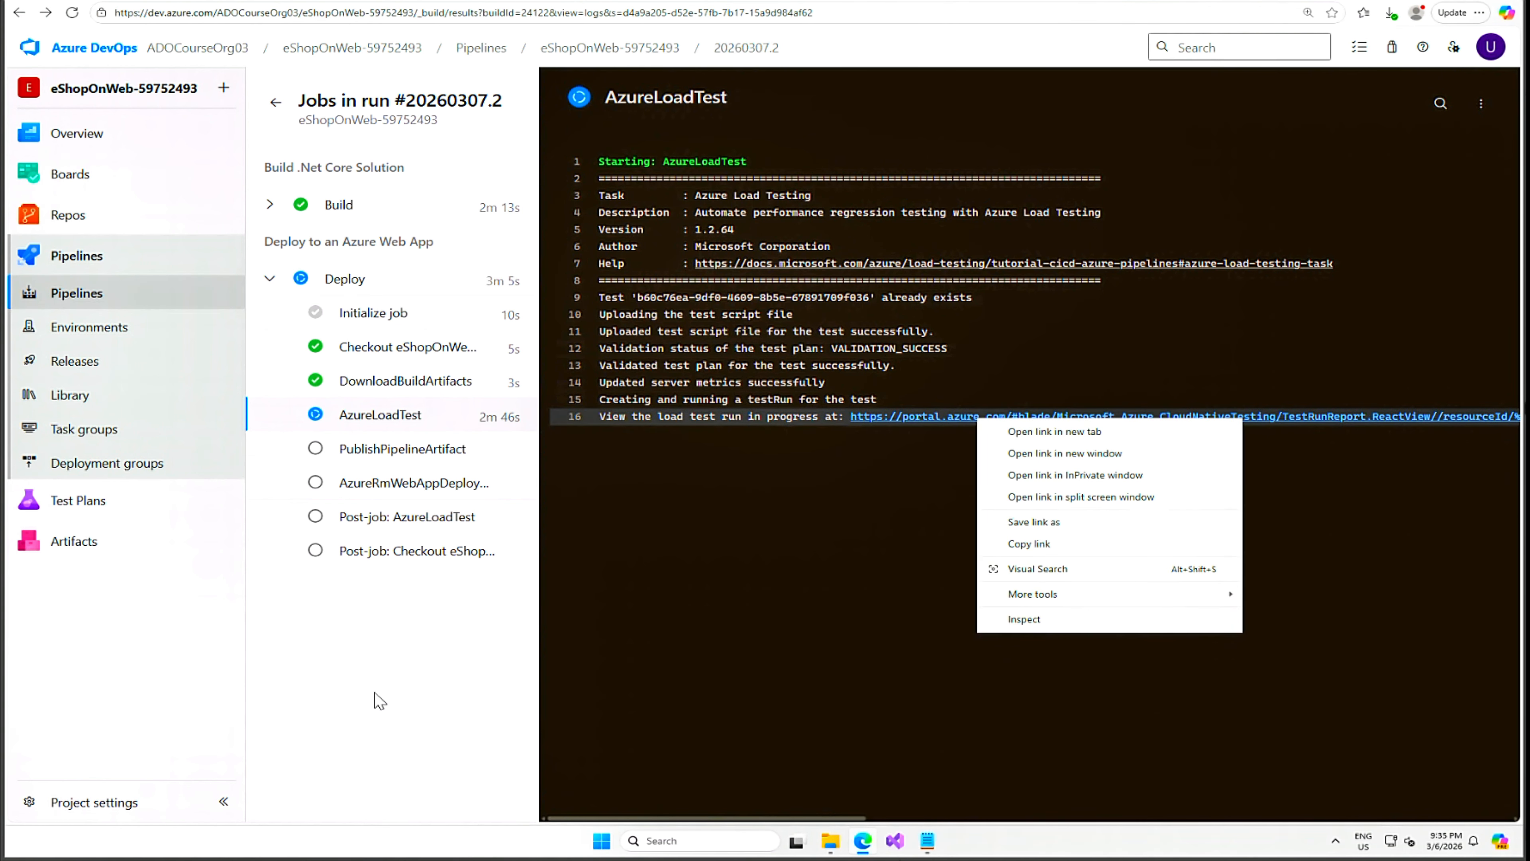
Open the test run report link from the AzureLoadTest log in a new portal tab.
key(Escape)
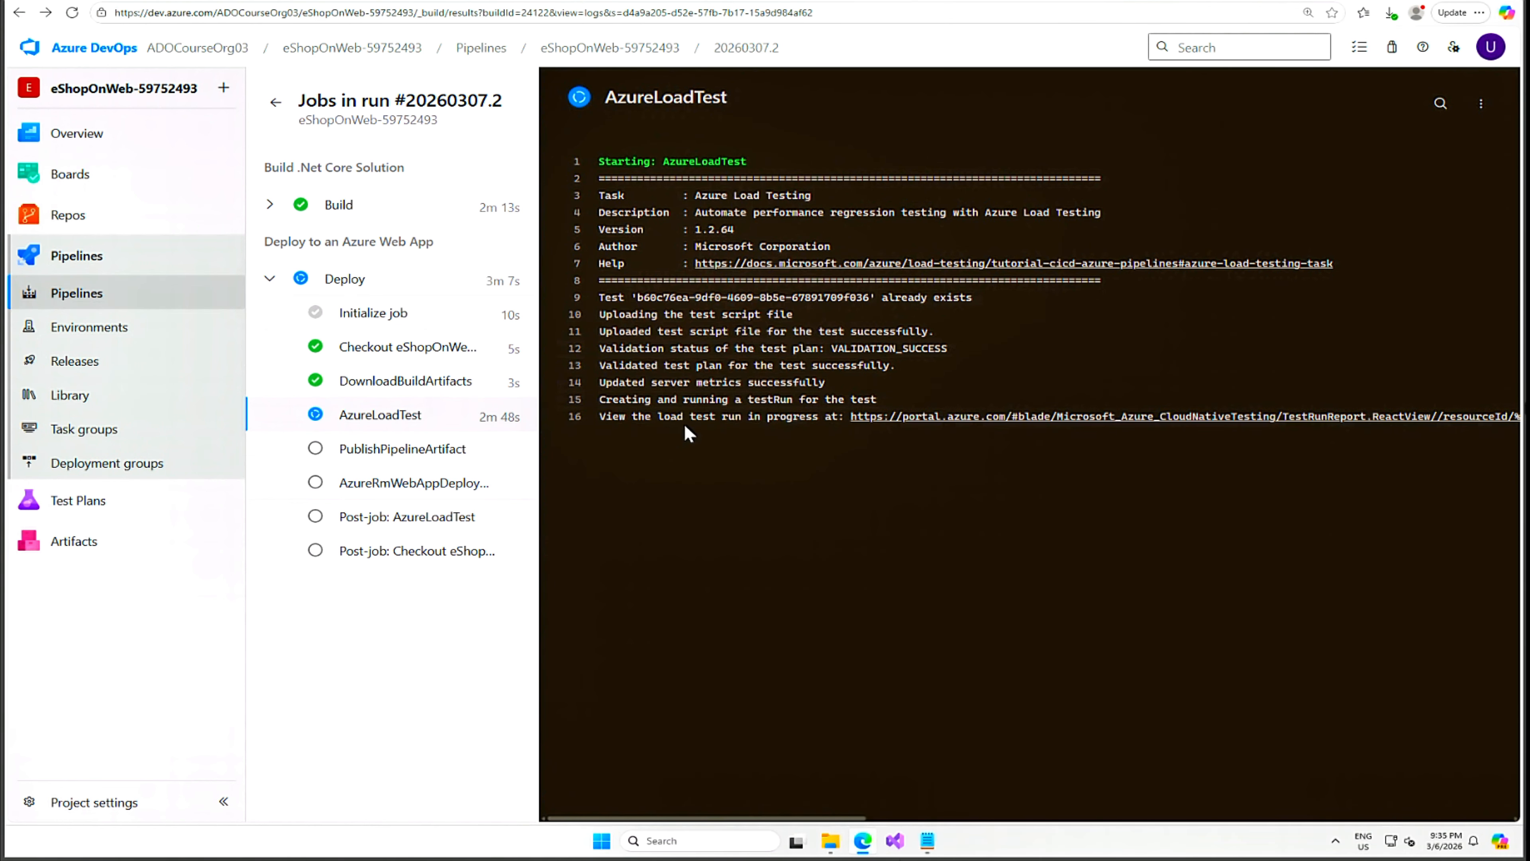
right_click(985, 417)
click(1061, 434)
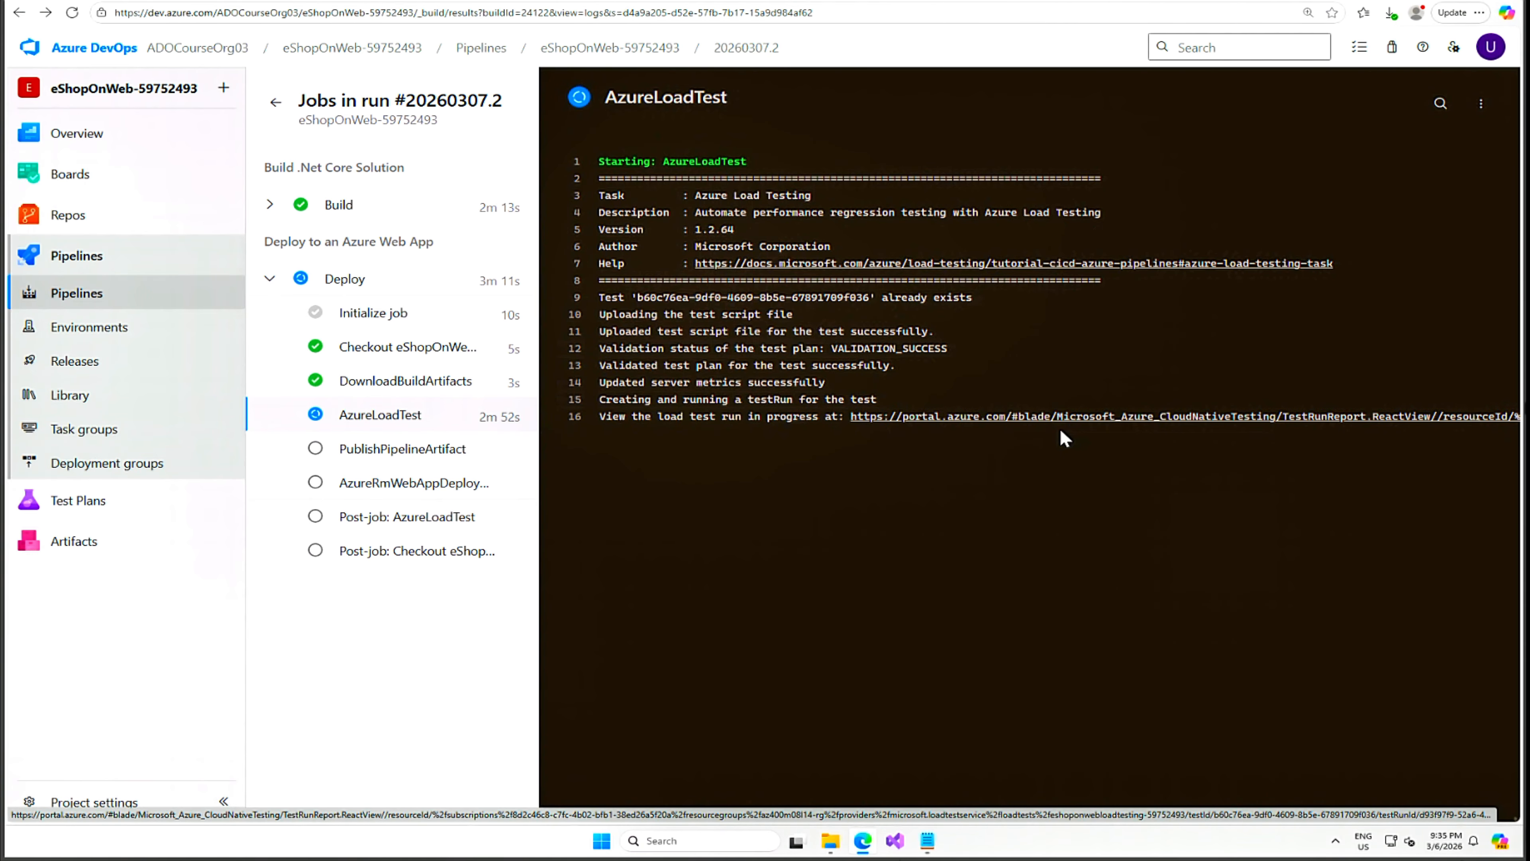
click(514, 0)
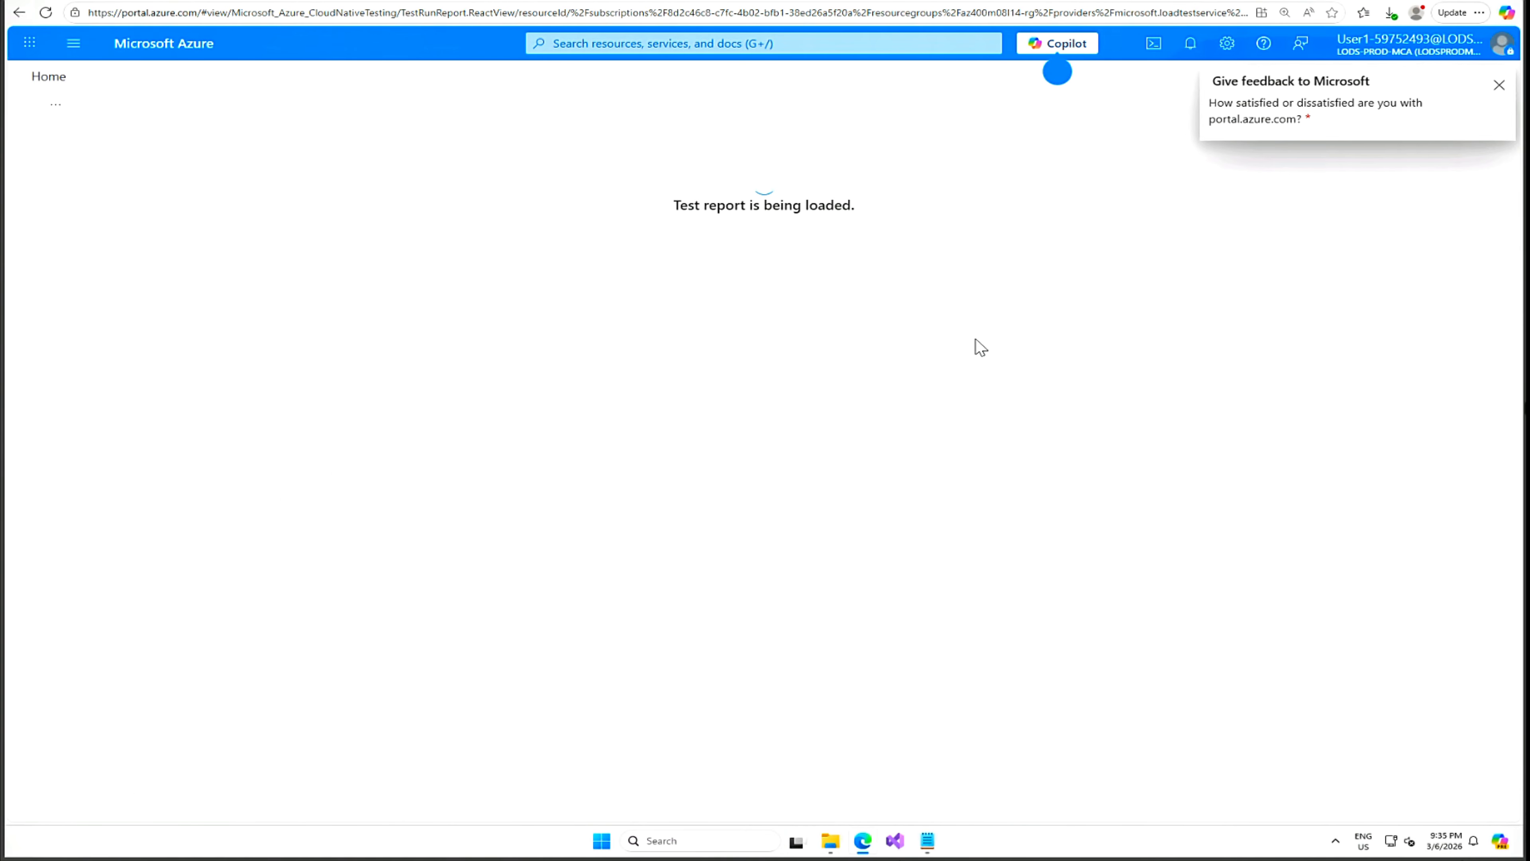
Dismiss the feedback popup and check the run's initiated-on time in the report.
click(1501, 88)
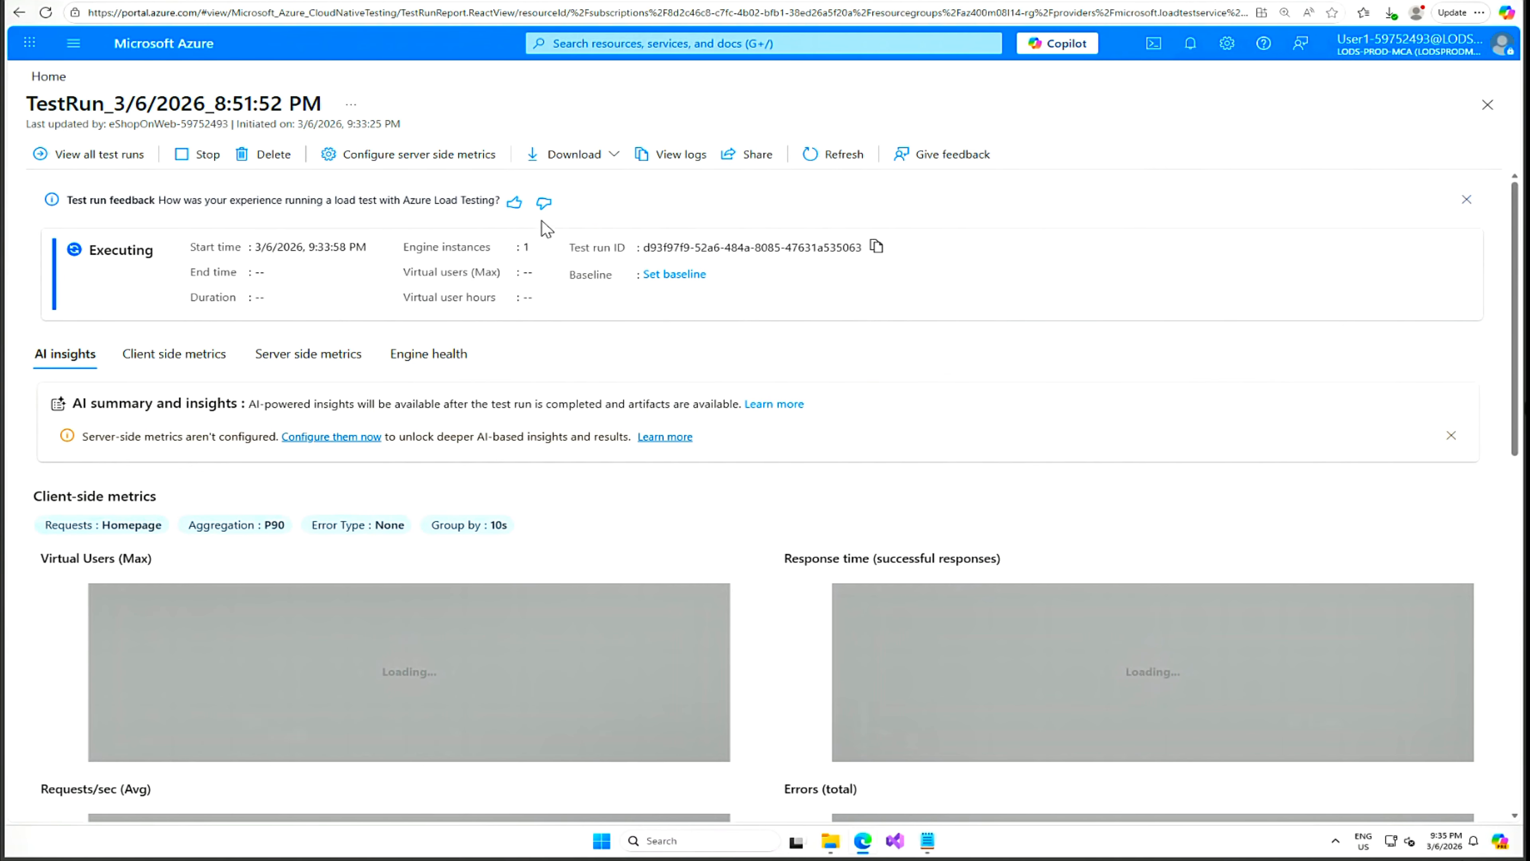
drag(401, 124, 232, 124)
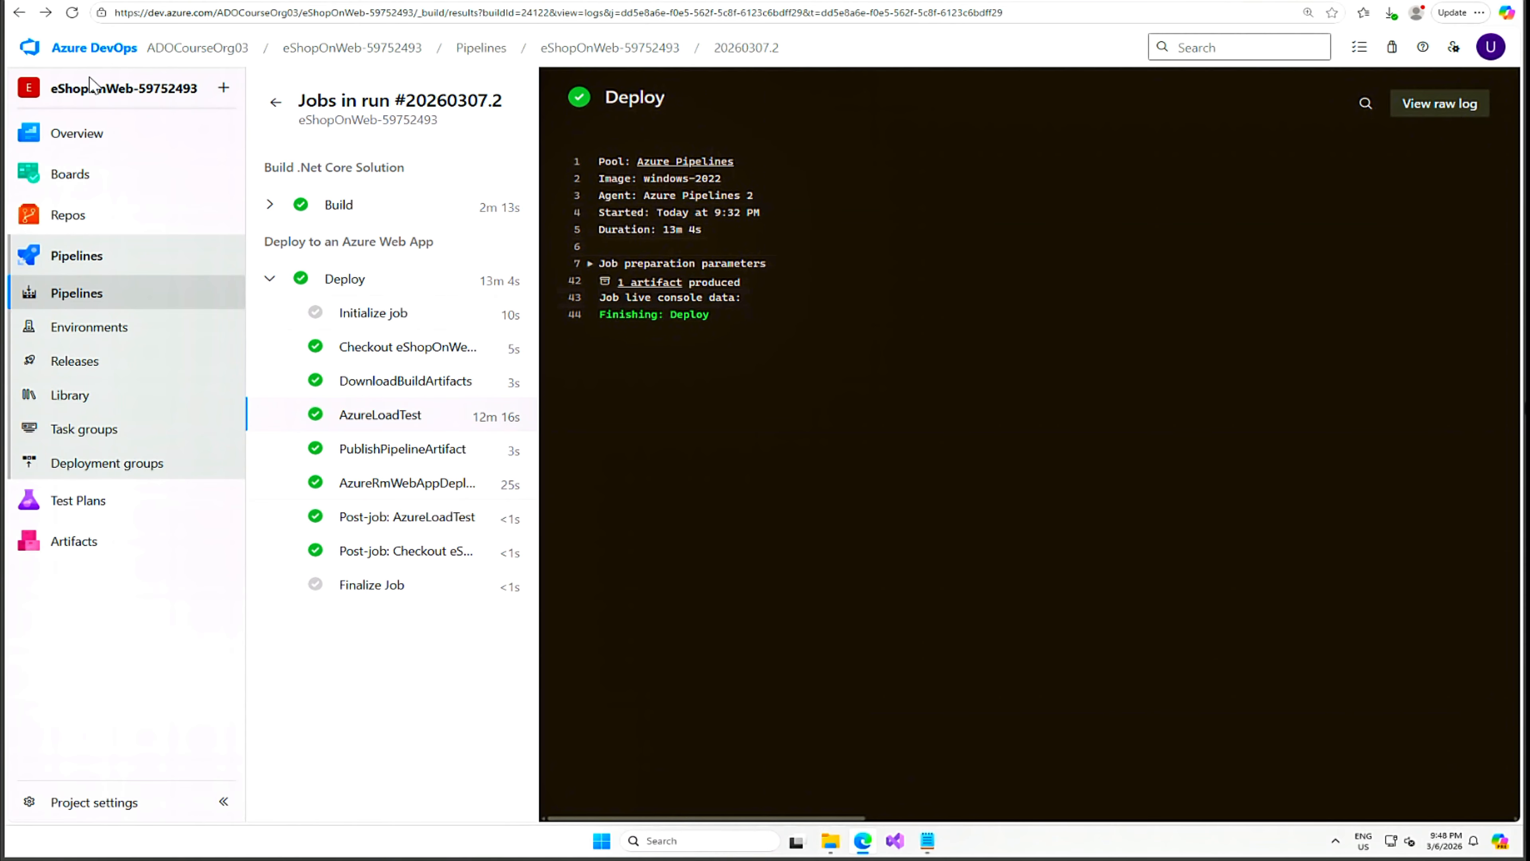
Return from Jobs in run to the run summary, then to the Pipelines list.
click(268, 101)
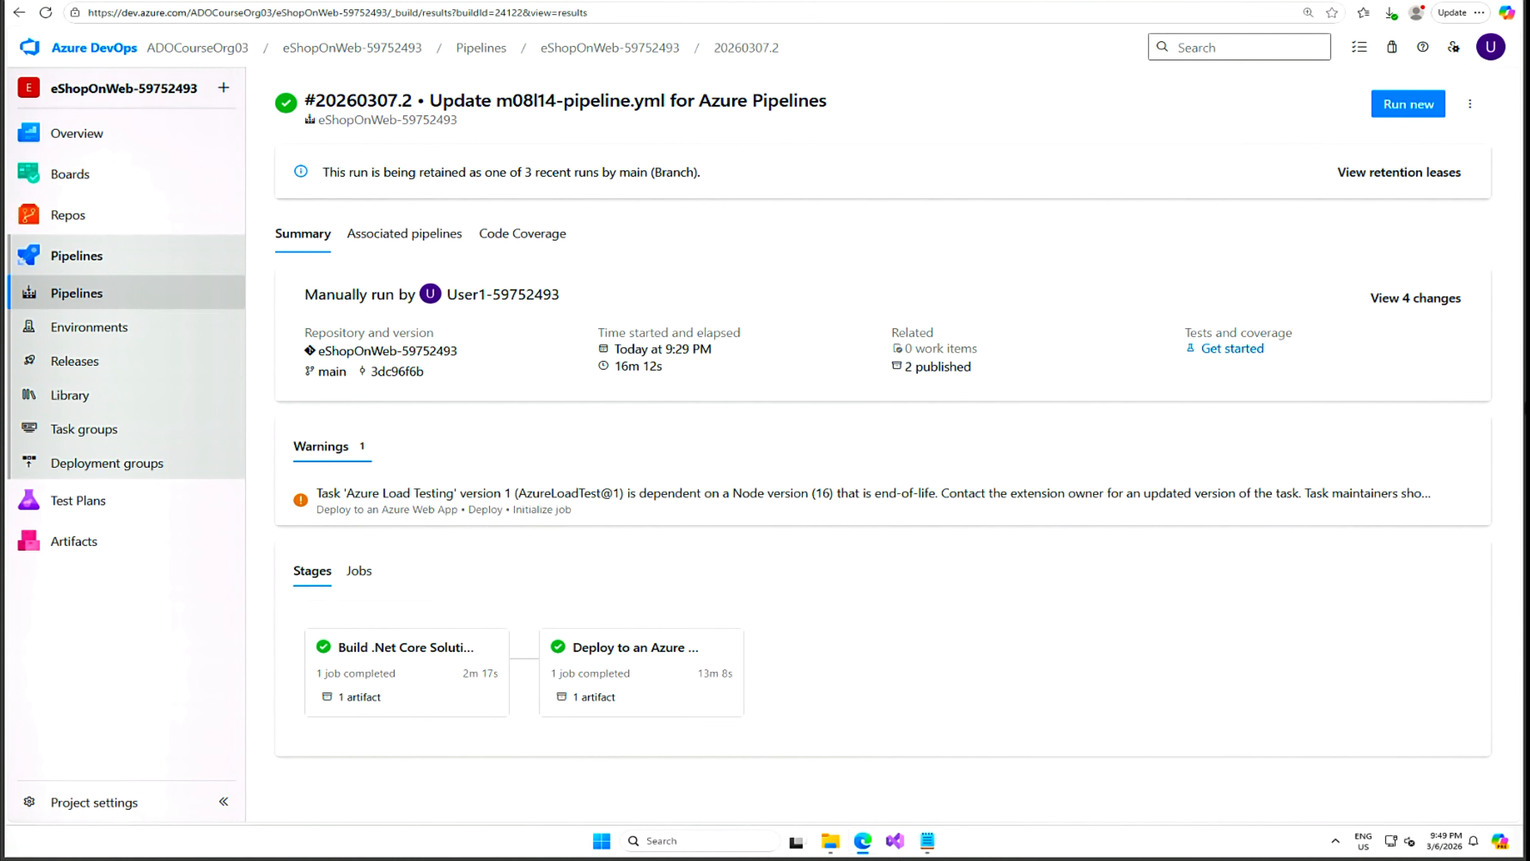
click(85, 256)
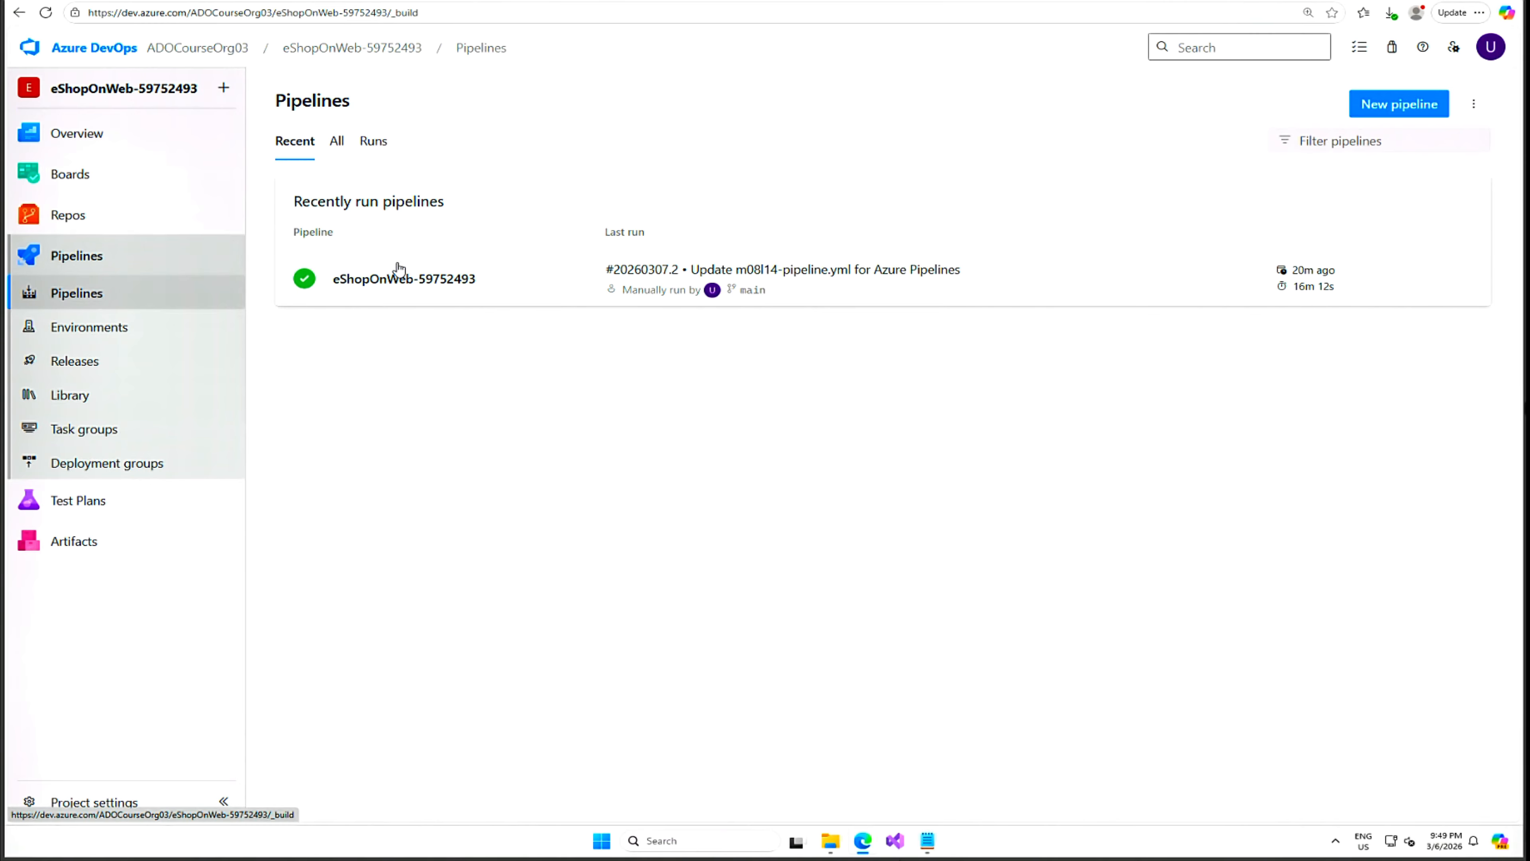
Open tests/jmeter/config.yaml in the repository's files.
click(81, 215)
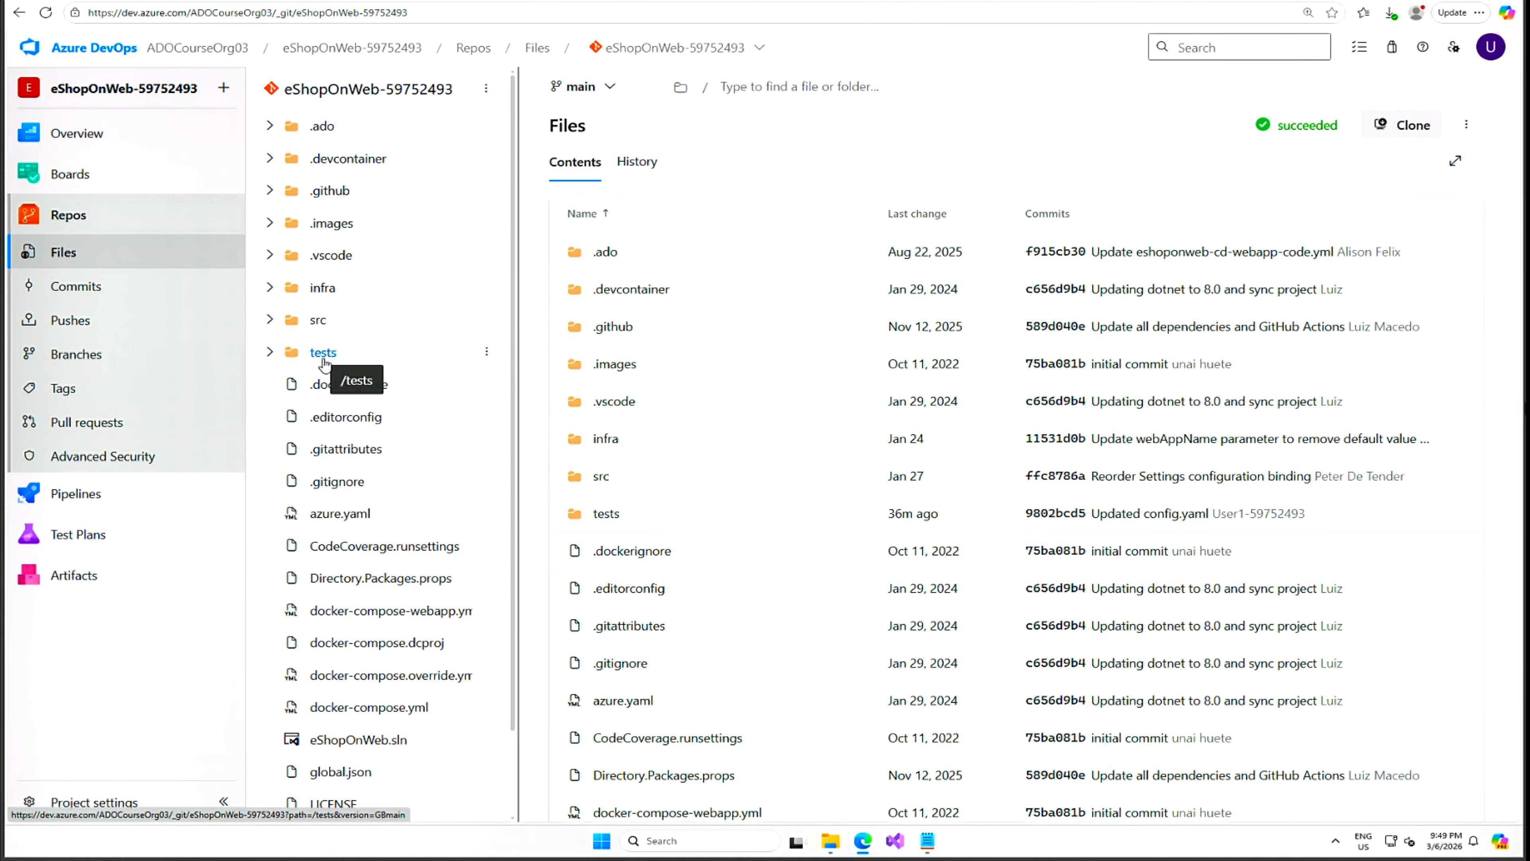
click(270, 353)
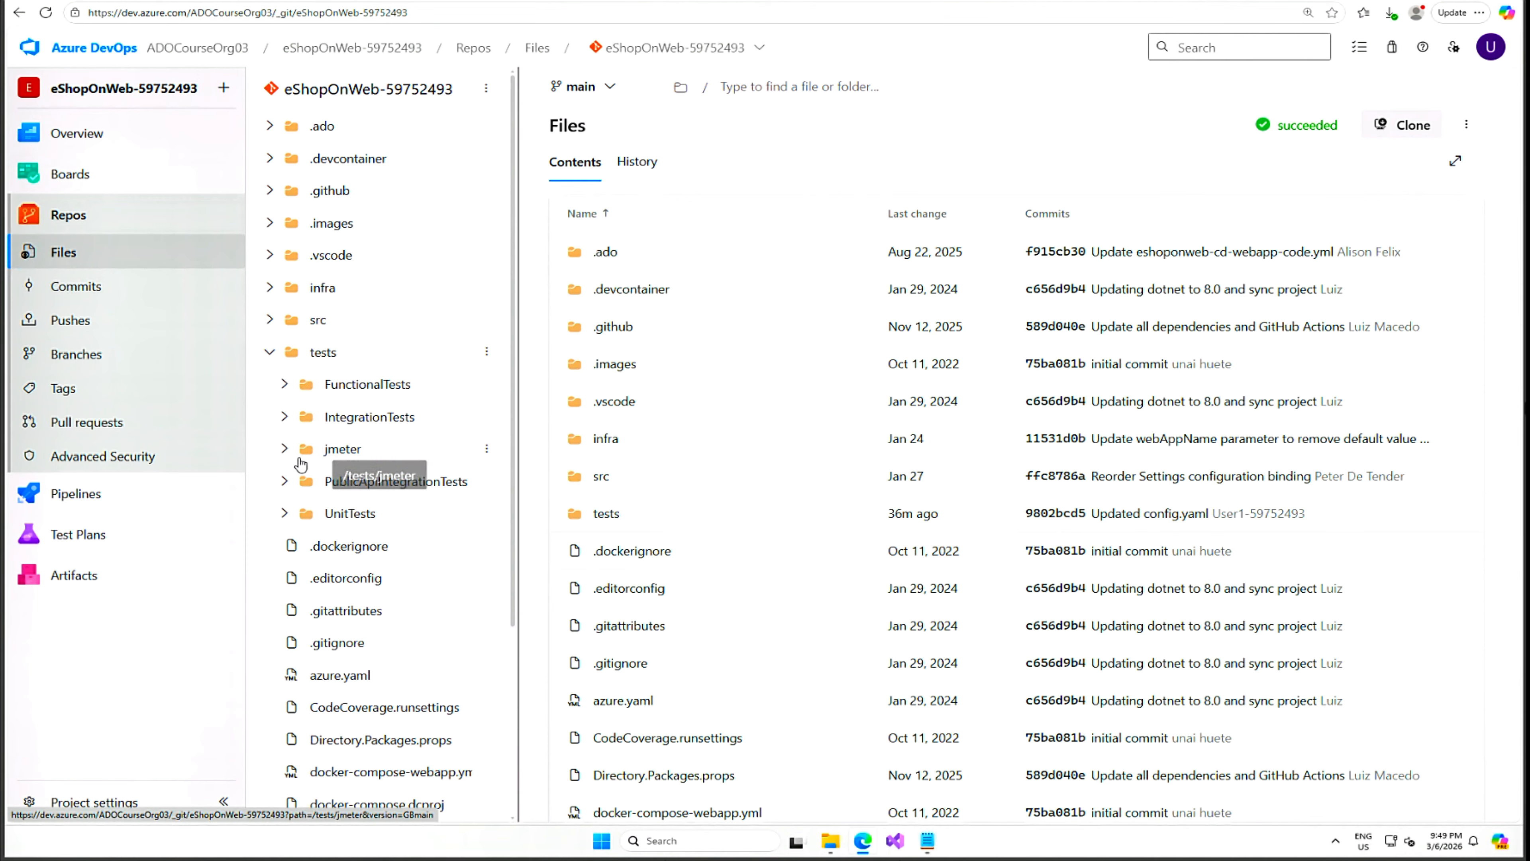
click(284, 449)
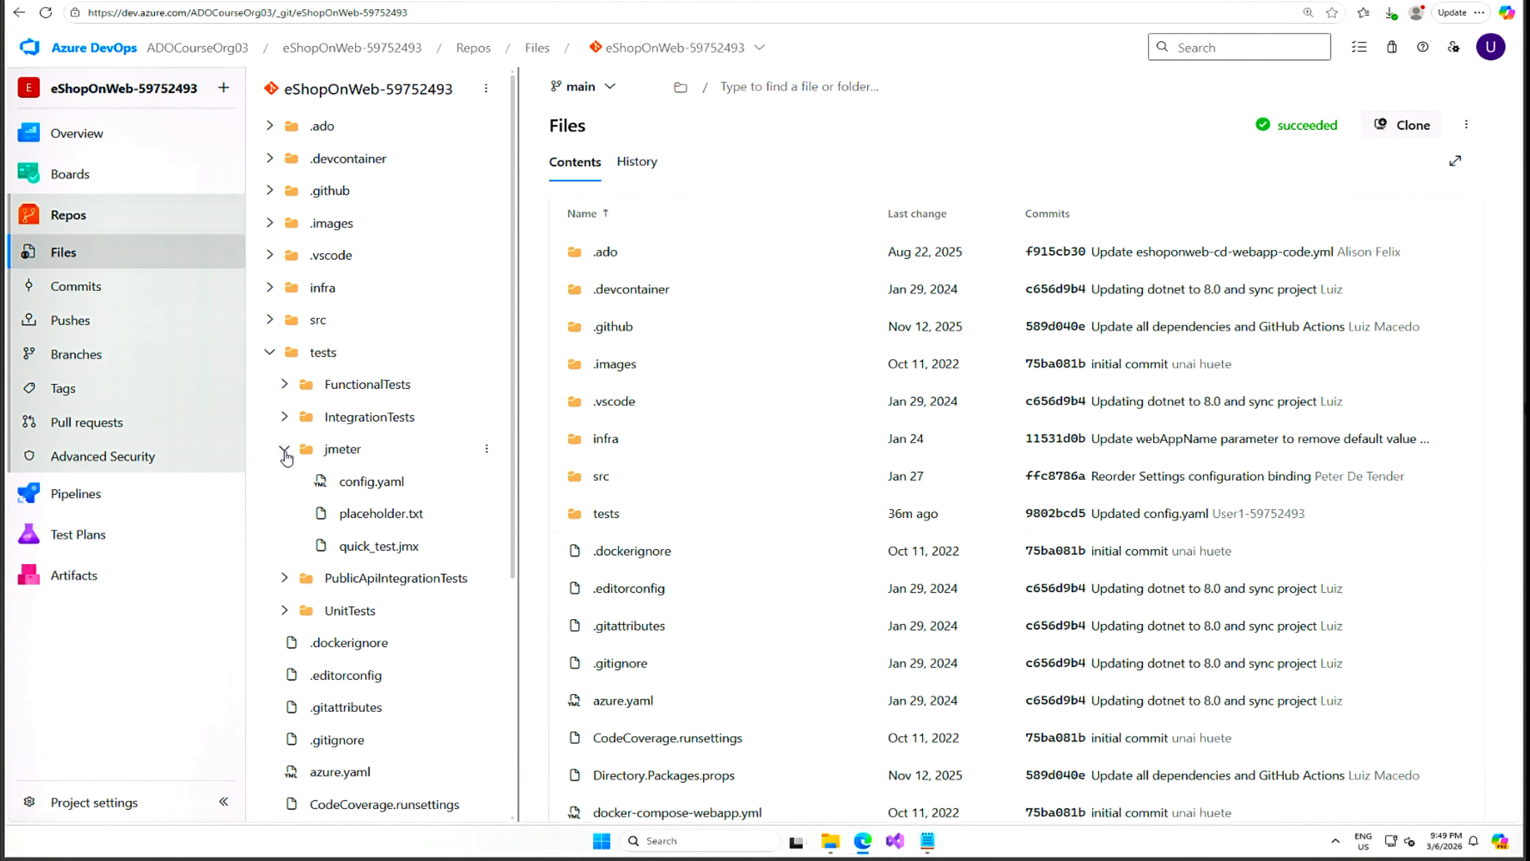
click(374, 485)
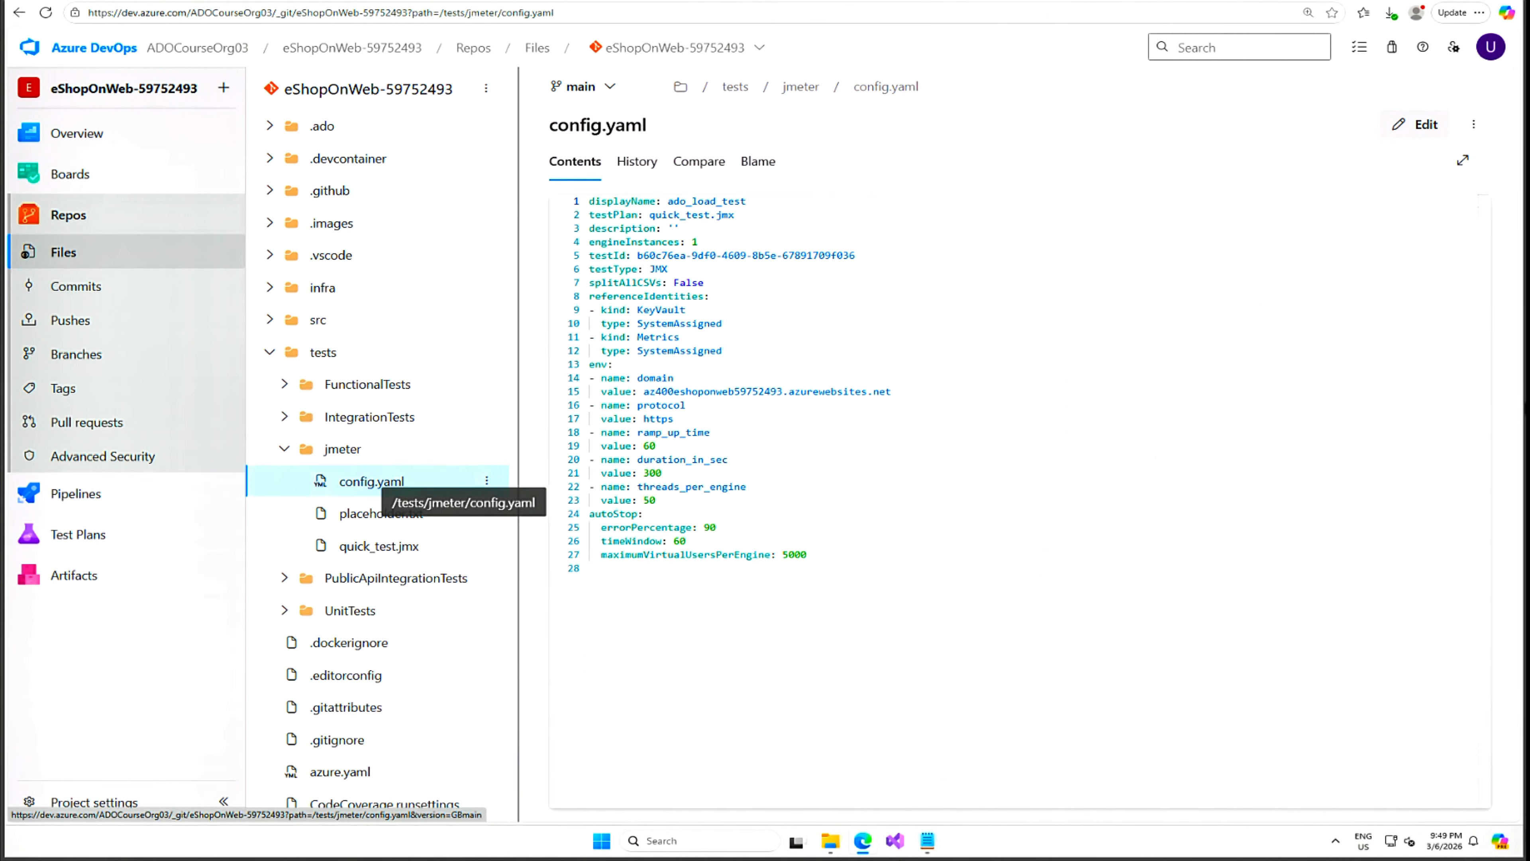
Add failureCriteria avg(response_time_ms) > 300 and percentage(error) > 50 at line 28, then commit to main.
click(1412, 128)
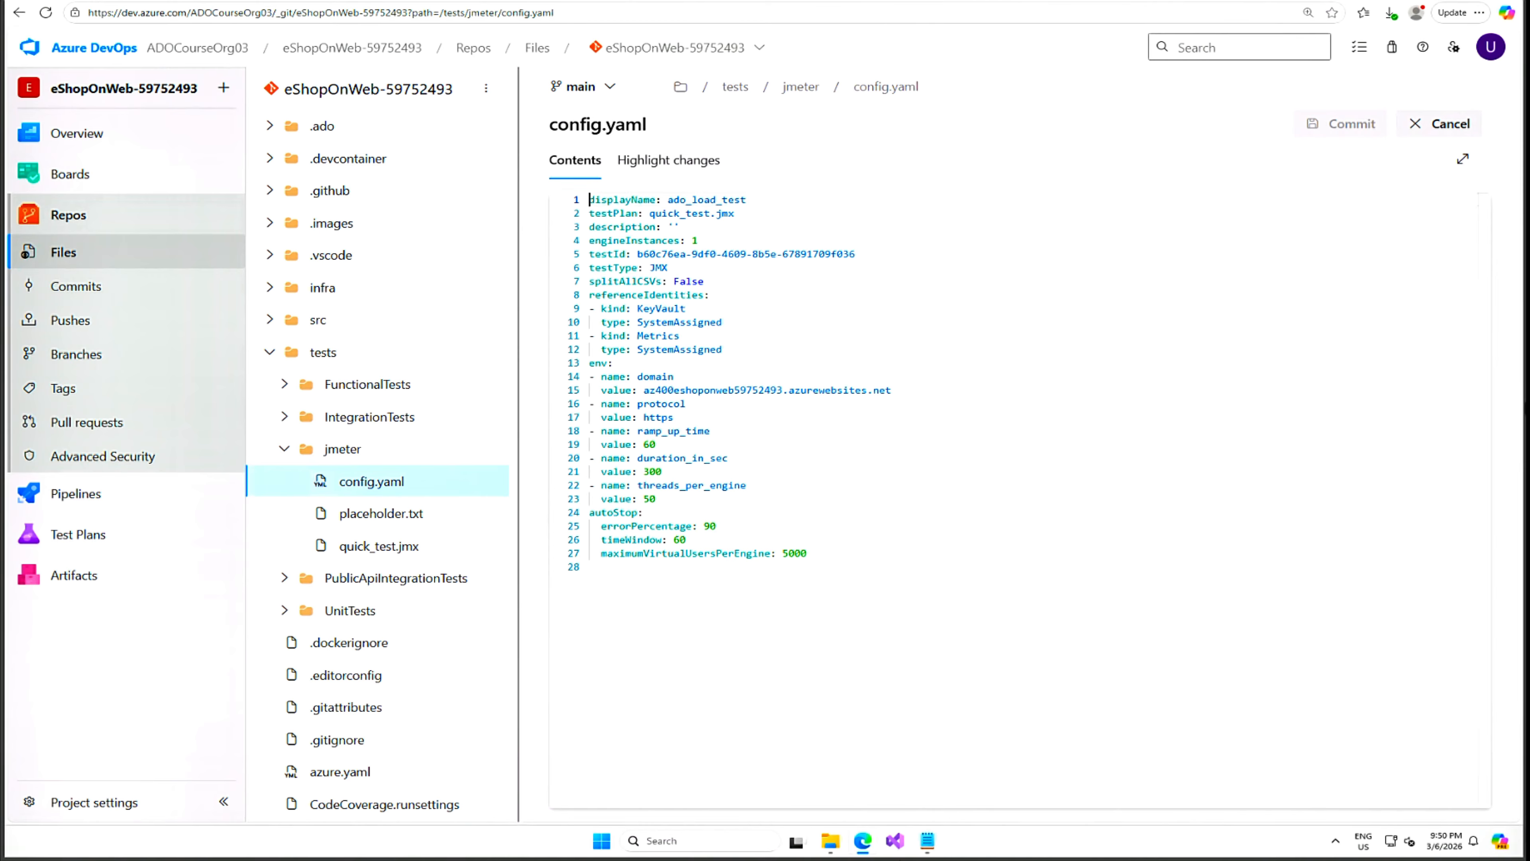
click(591, 567)
text(failureCriteria:   - avg(response_time_ms) > 300   - percentage(error) > 50)
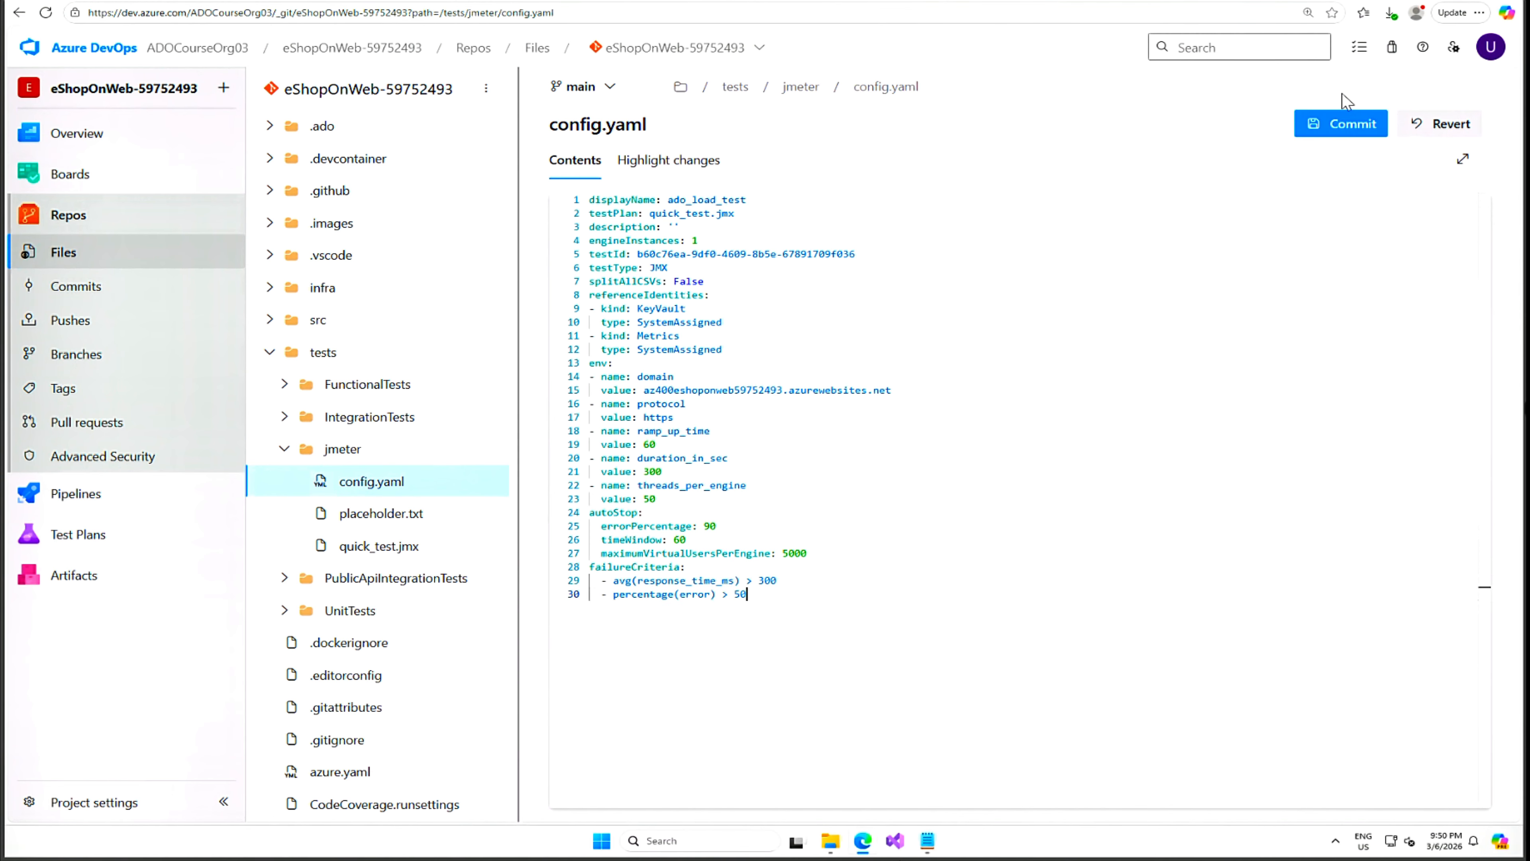
click(1347, 125)
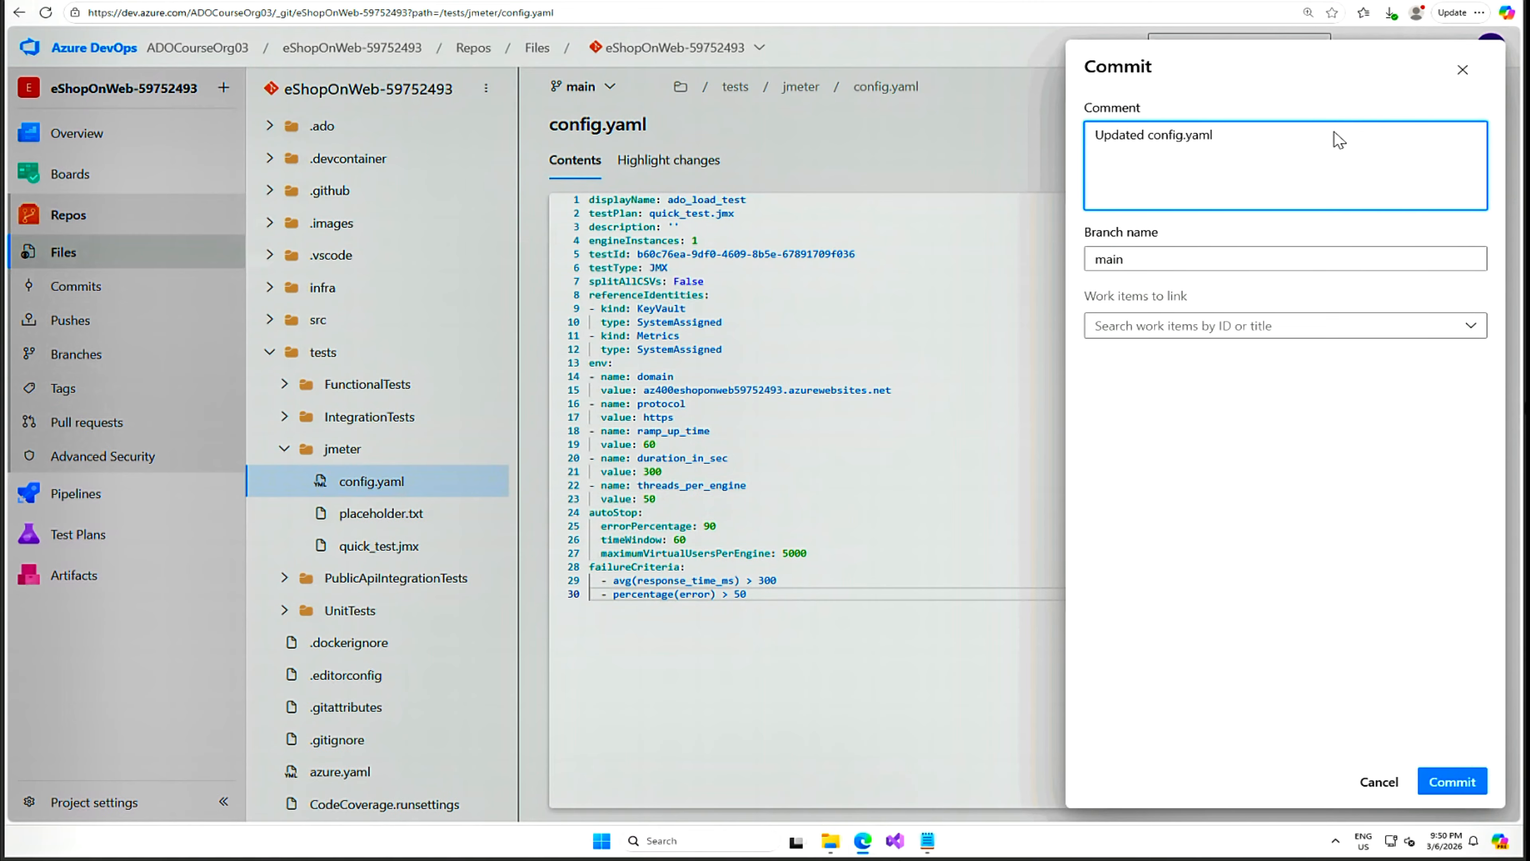
click(1453, 780)
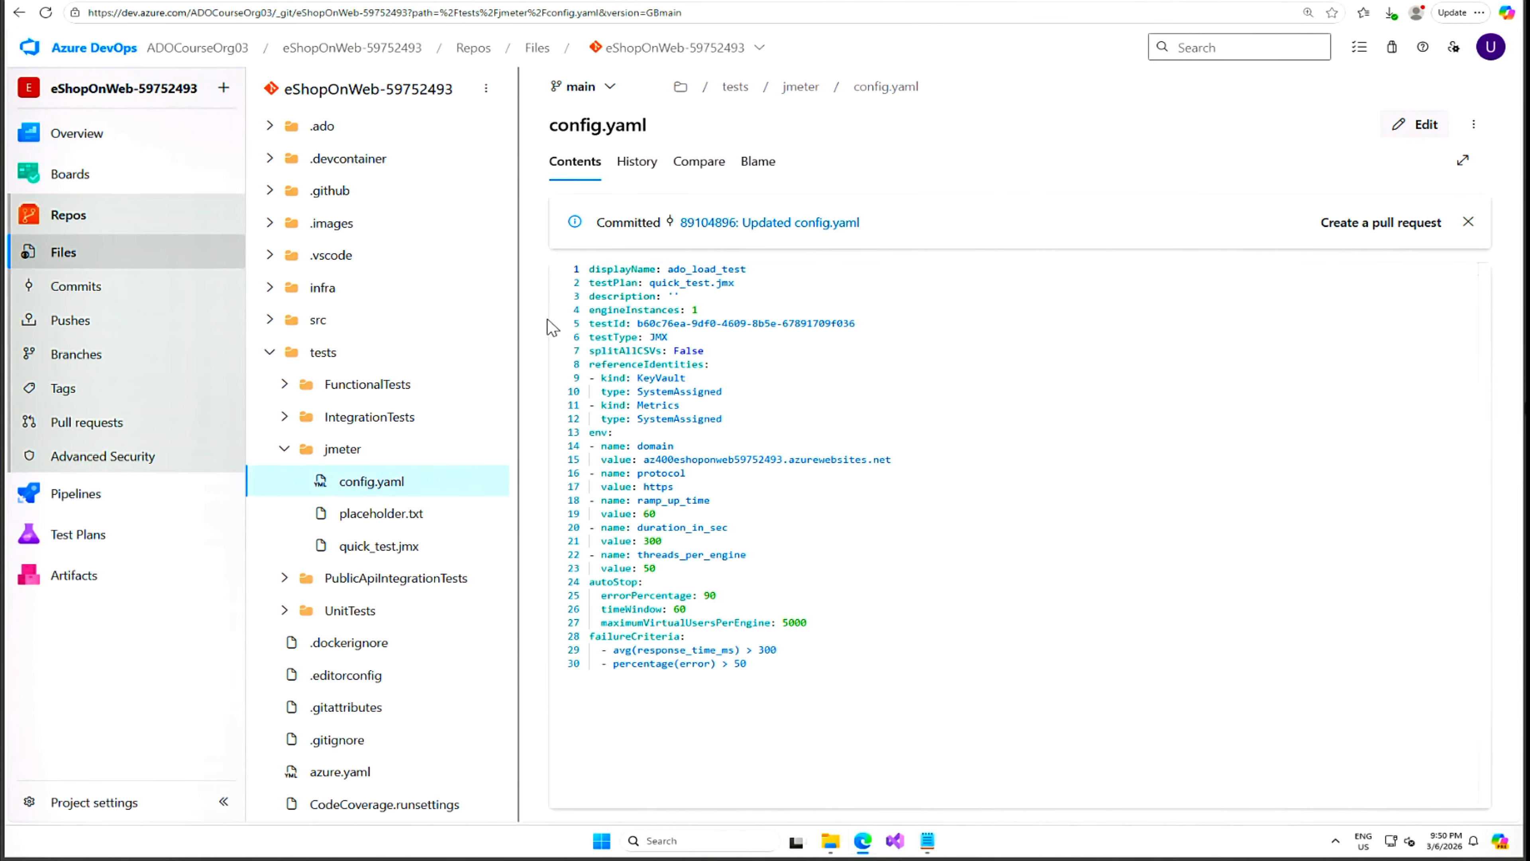
click(371, 51)
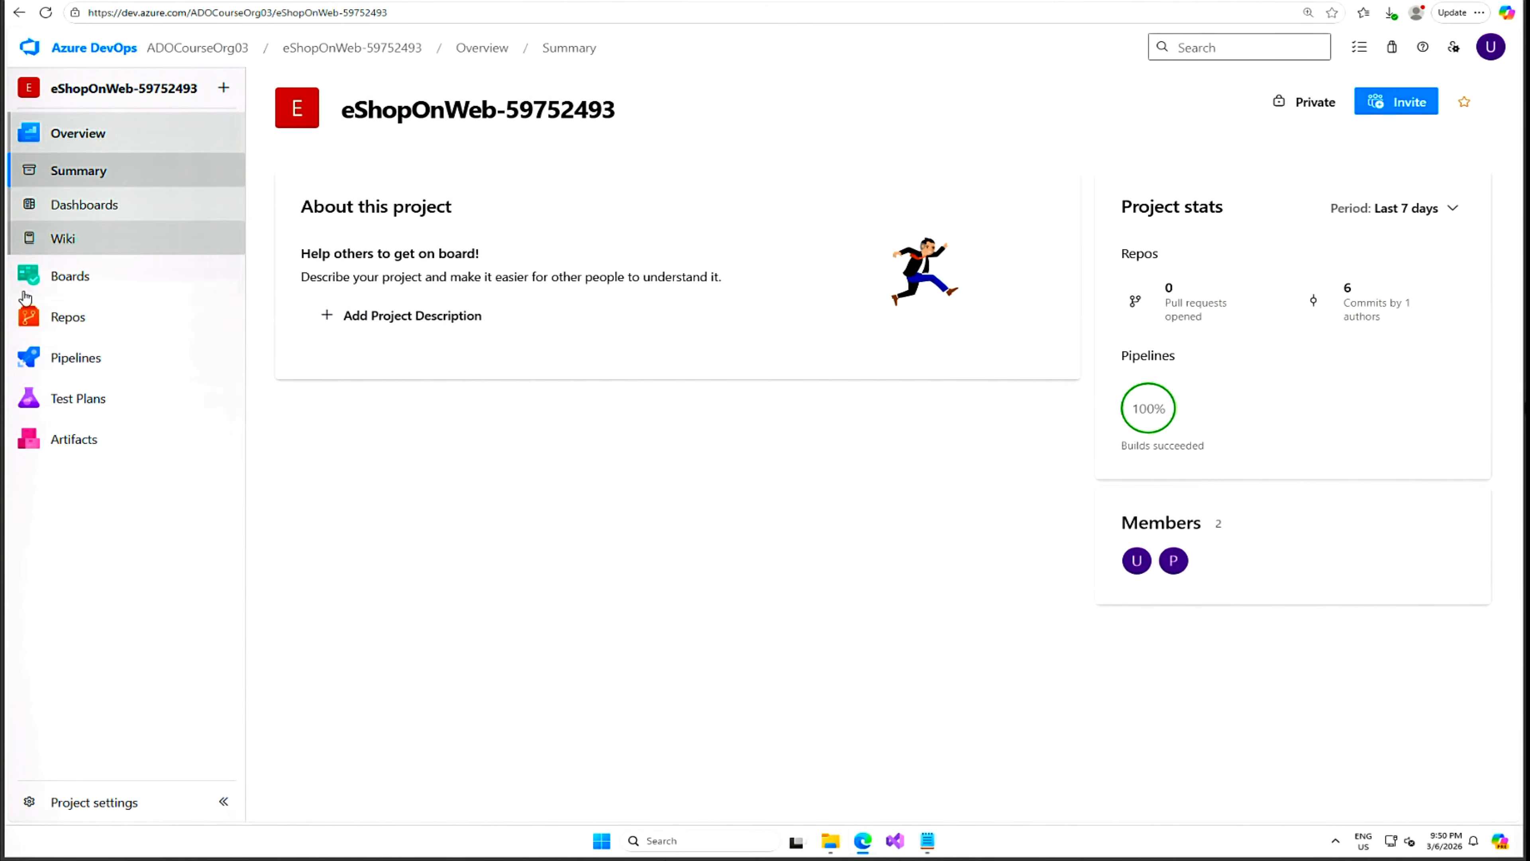
Start a new run of the eShopOnWeb pipeline.
click(72, 360)
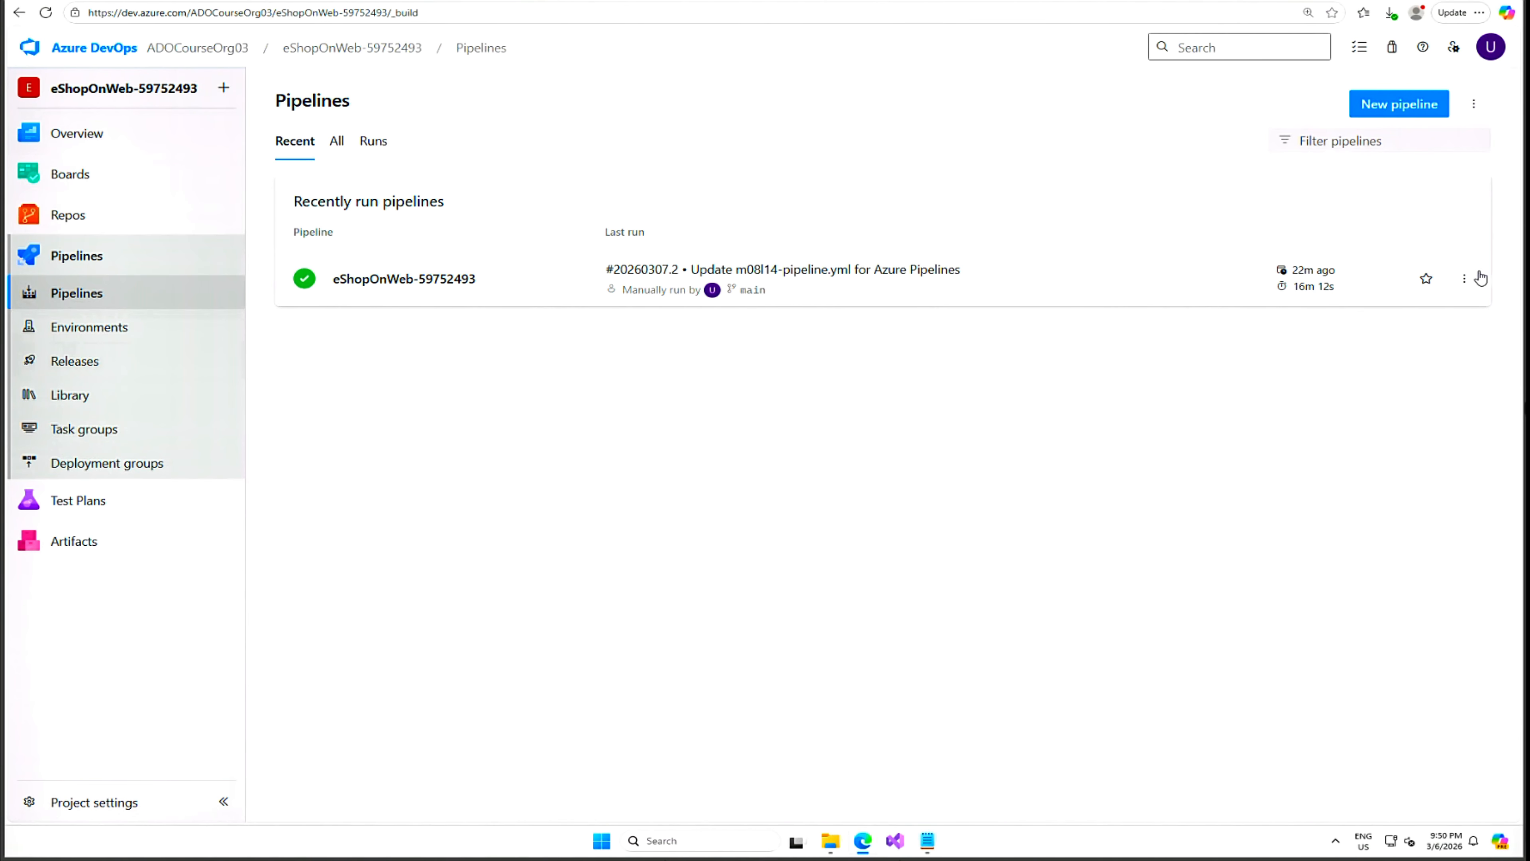
click(1464, 280)
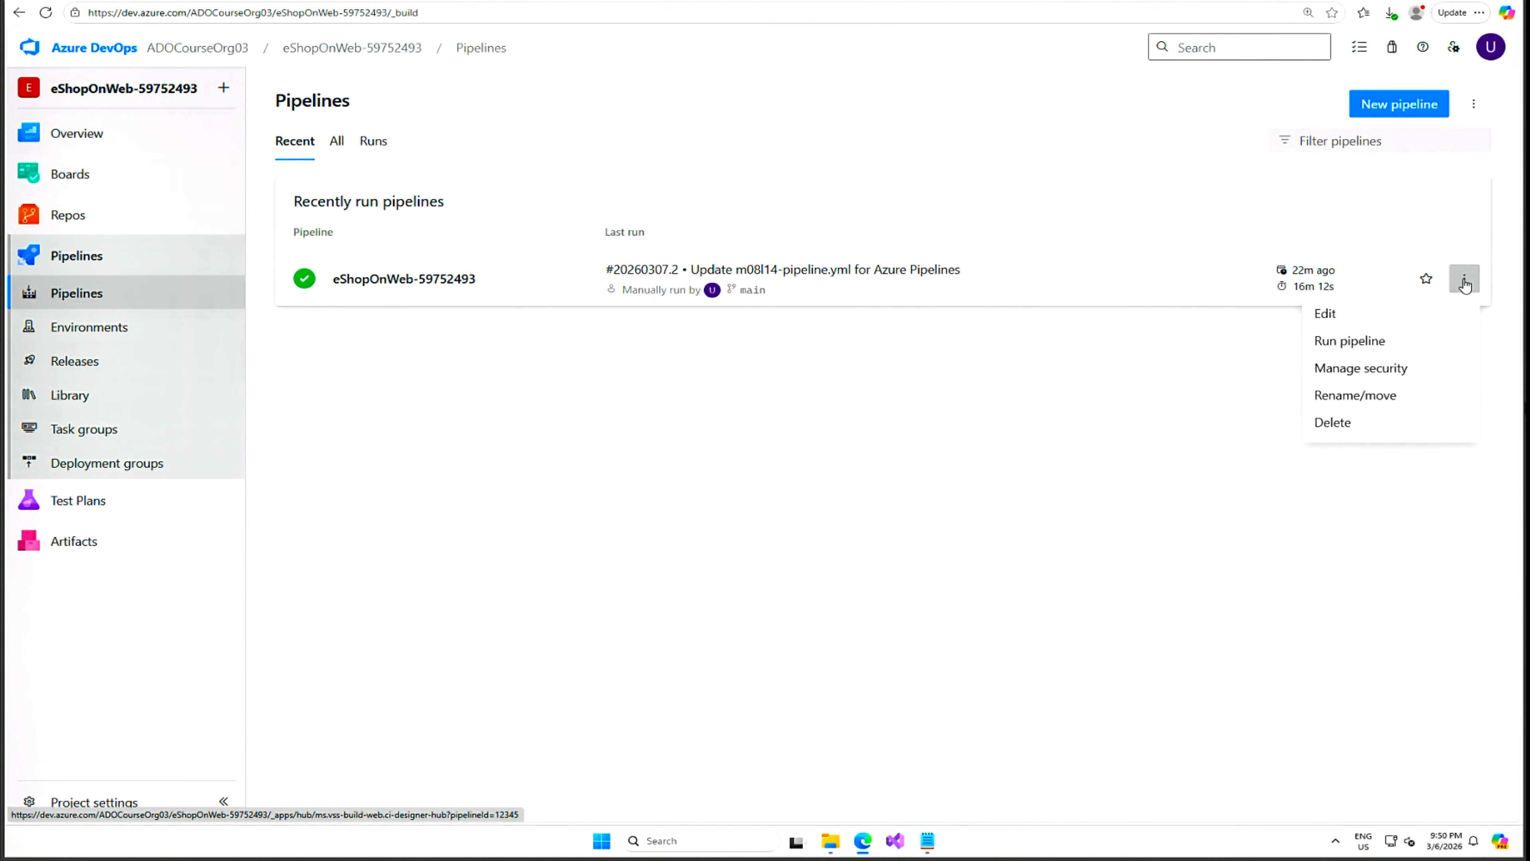
click(1360, 341)
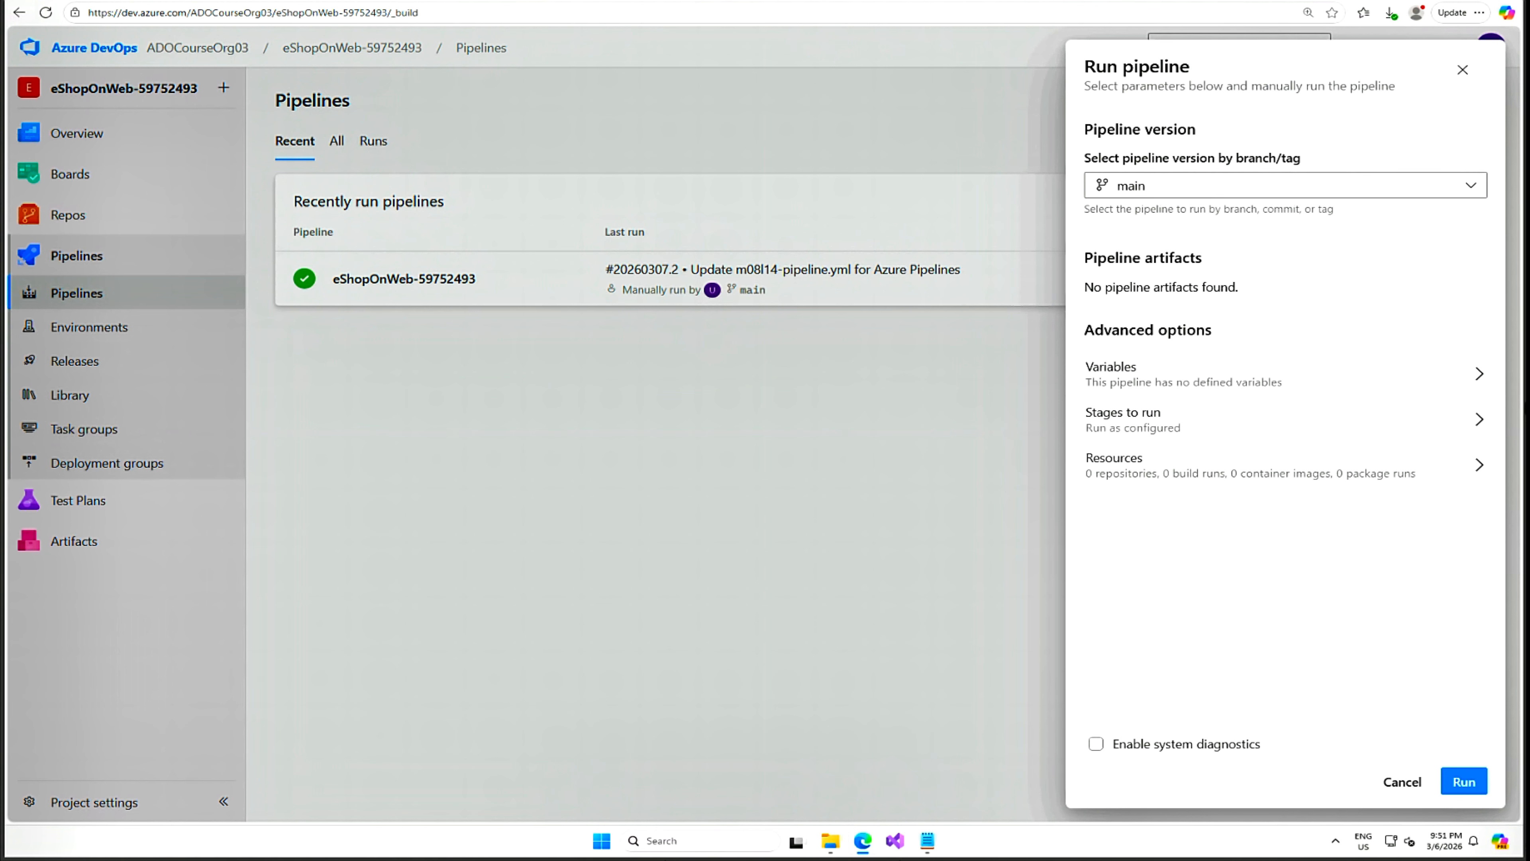
click(1464, 782)
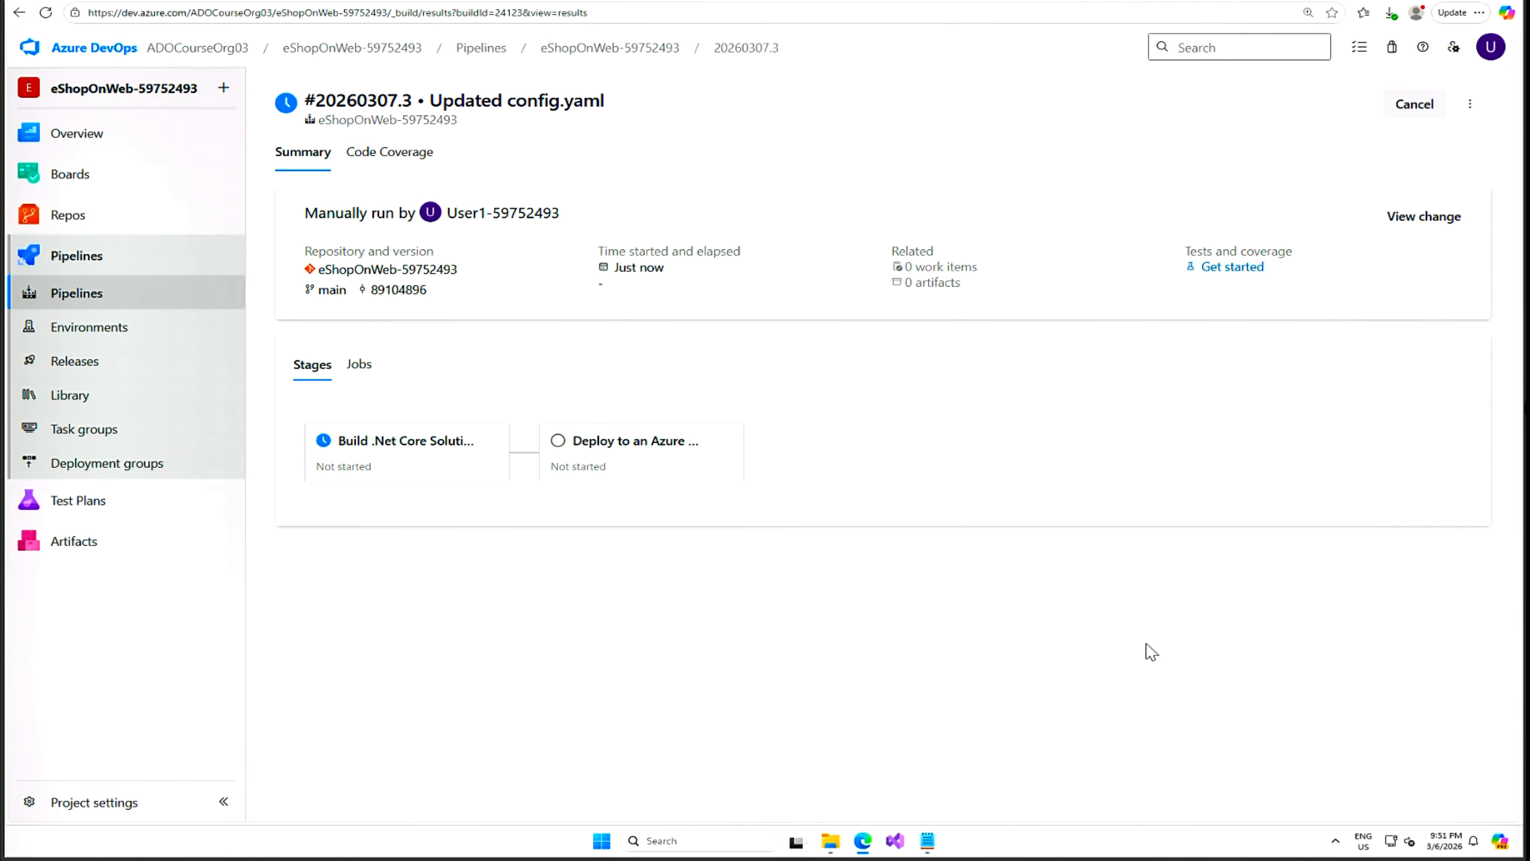
Review the Deploy job's AzureLoadTest log, where average response time 593 ms exceeded the 300 ms criterion.
click(393, 449)
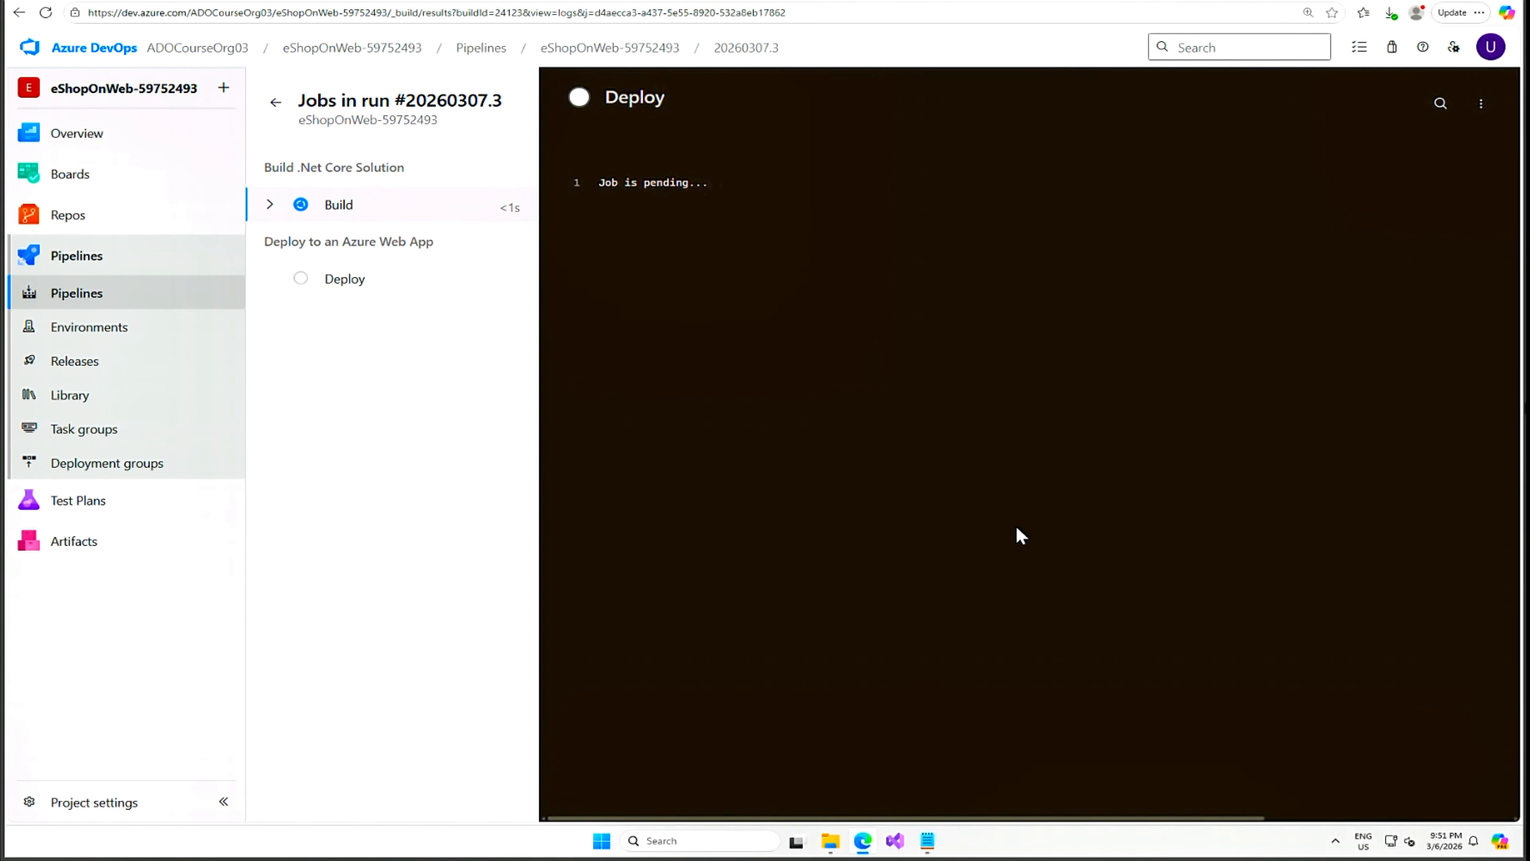
click(336, 282)
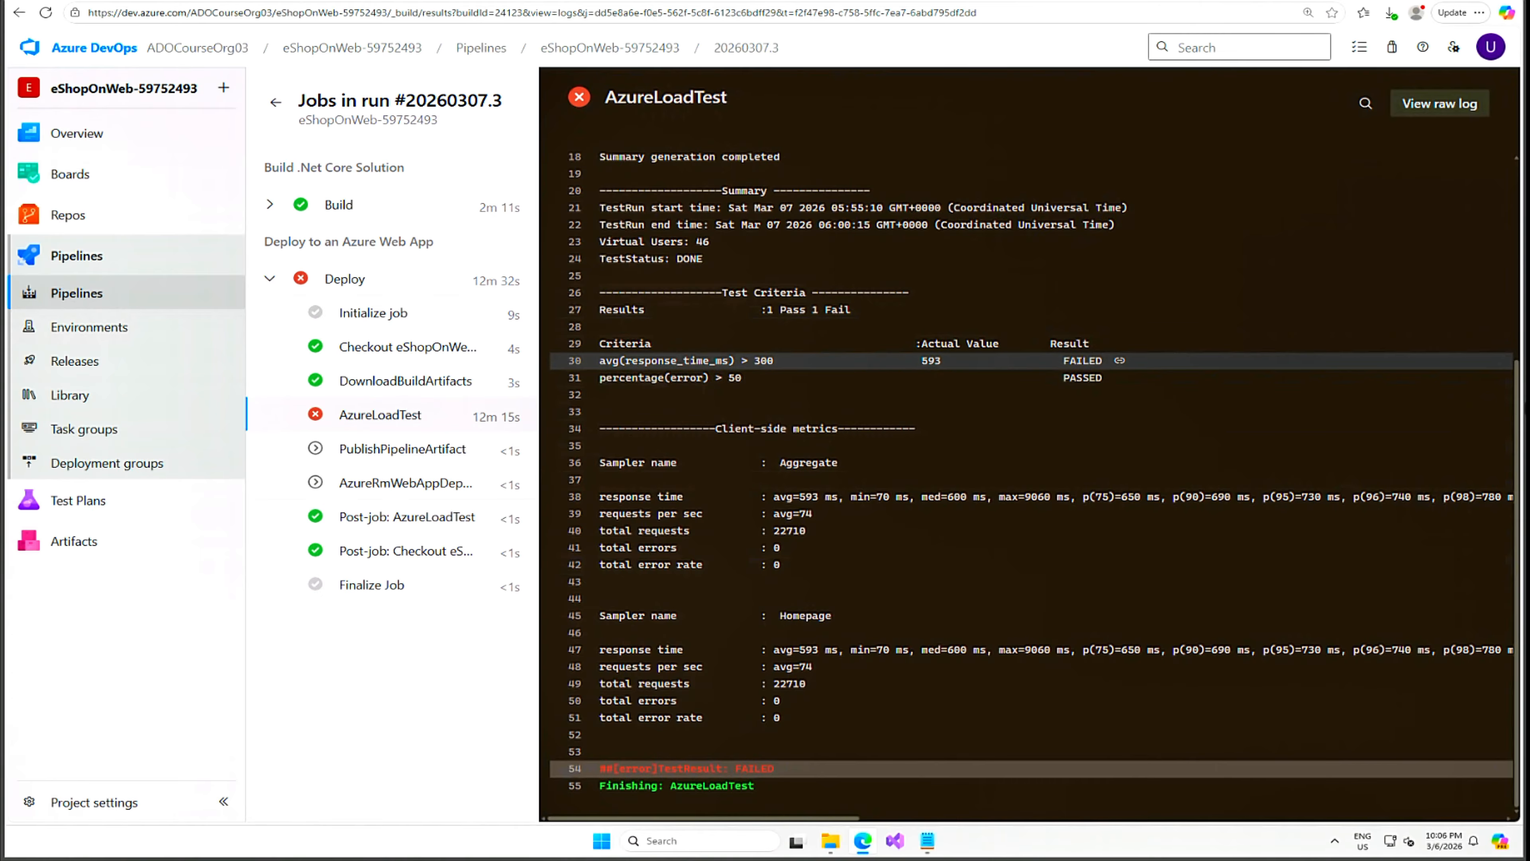
drag(774, 360, 735, 360)
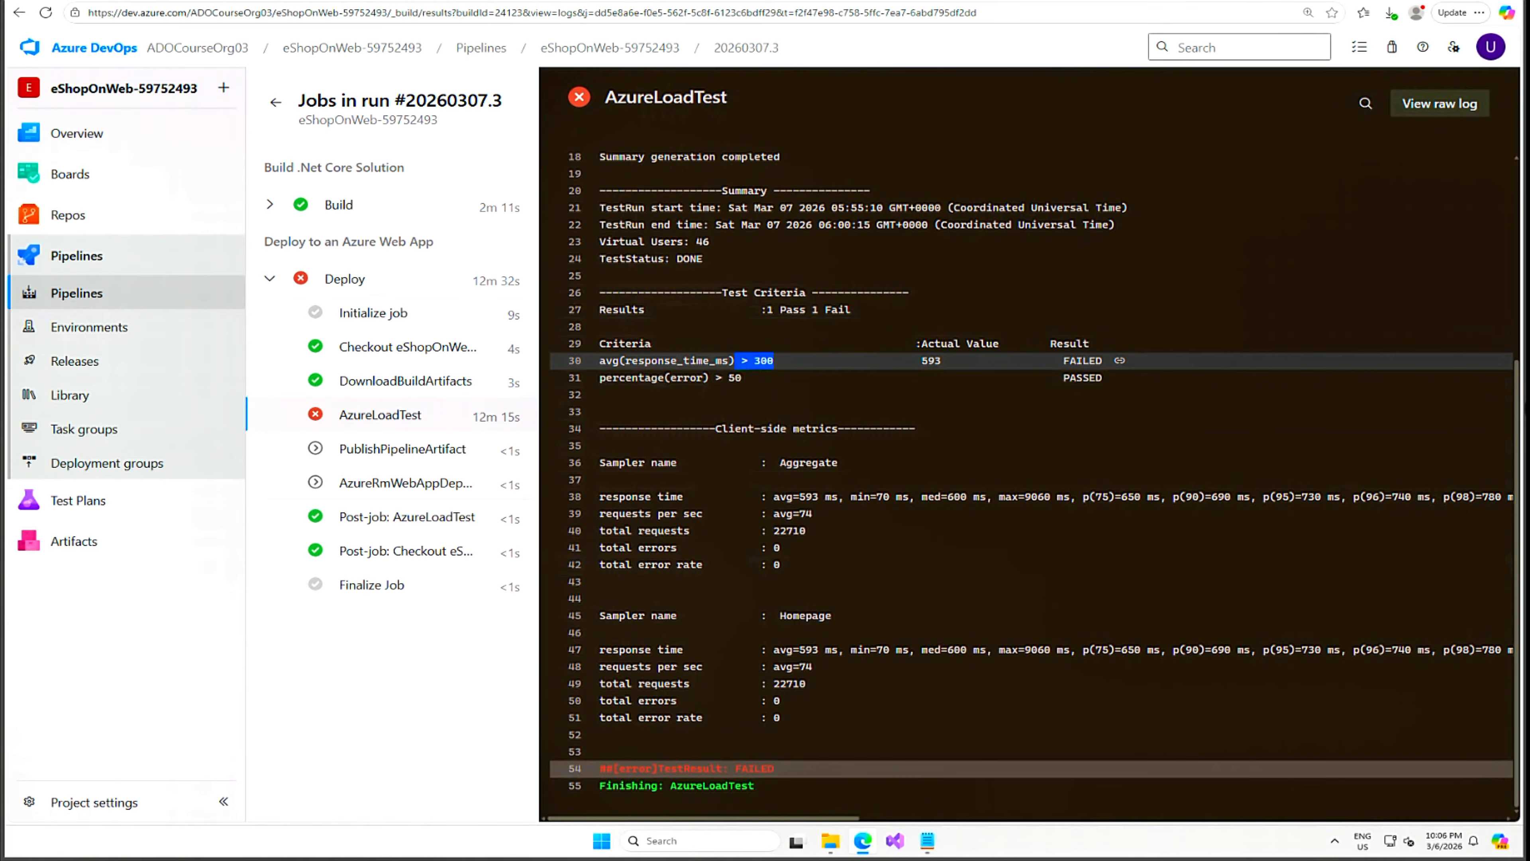